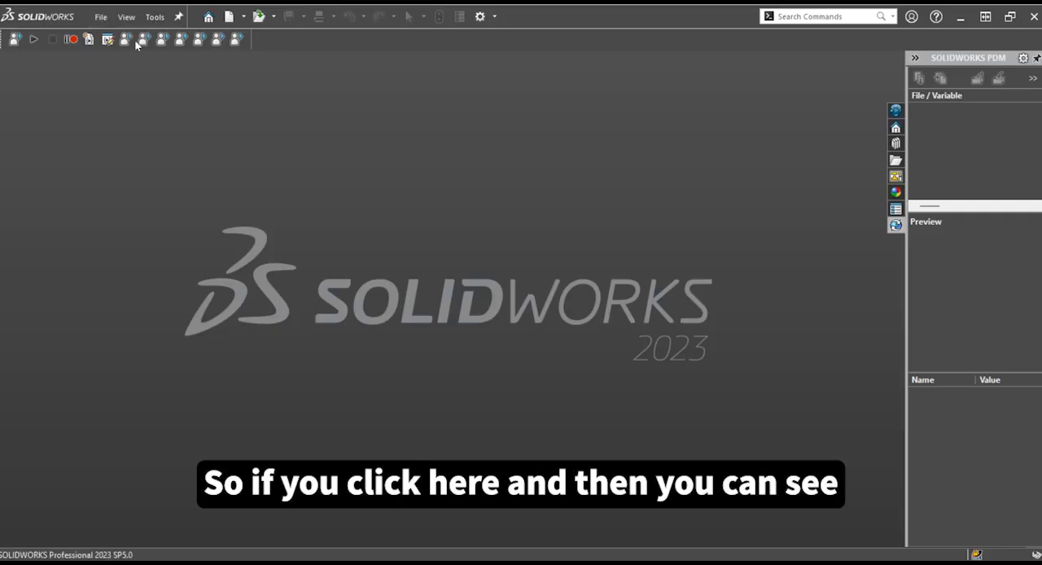
Create a new part document and set its unit system to IPS
key("ctrl+n")
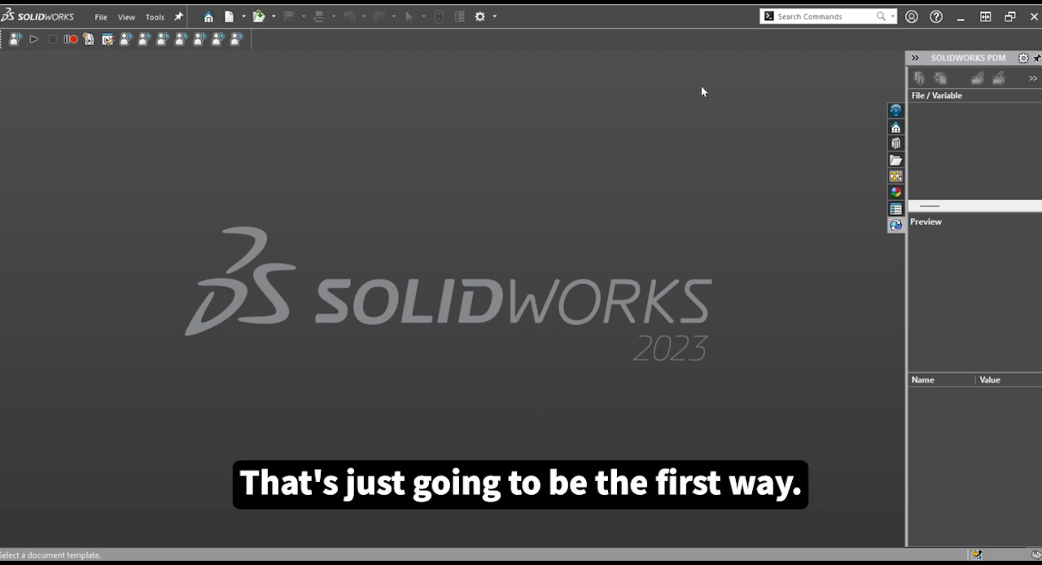
left_click(230, 18)
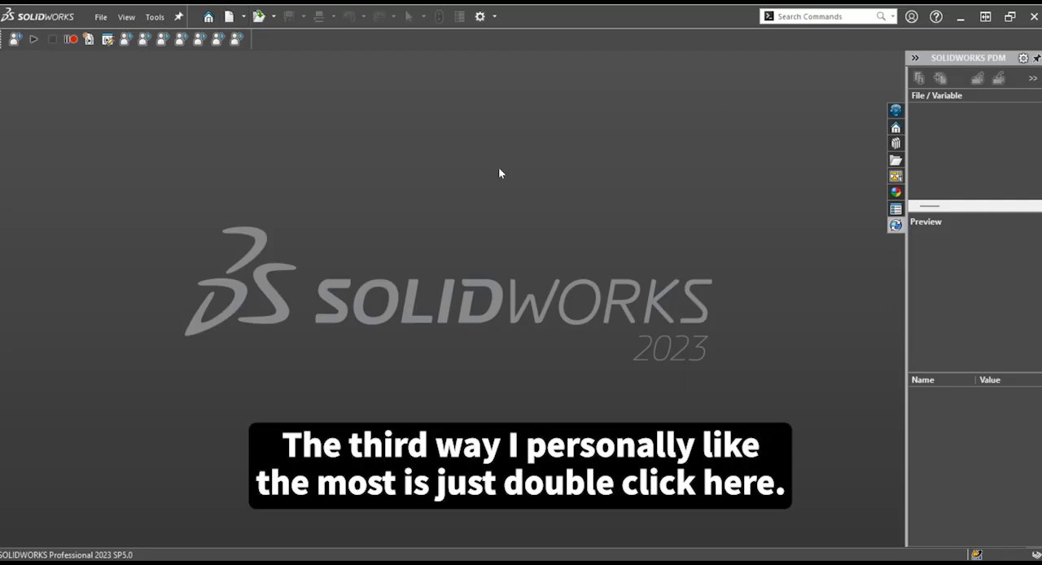
double_click(500, 168)
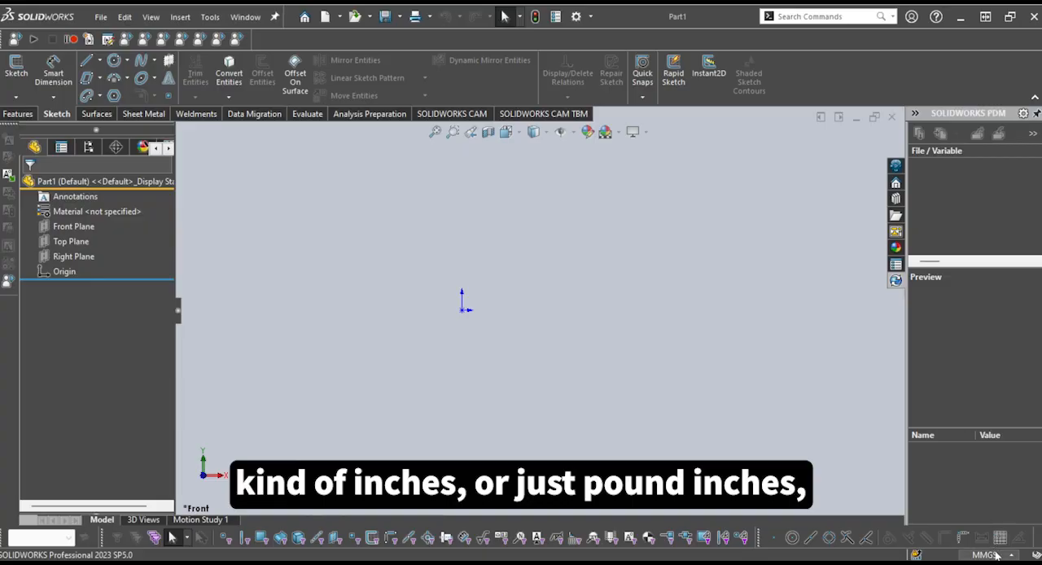
left_click(962, 519)
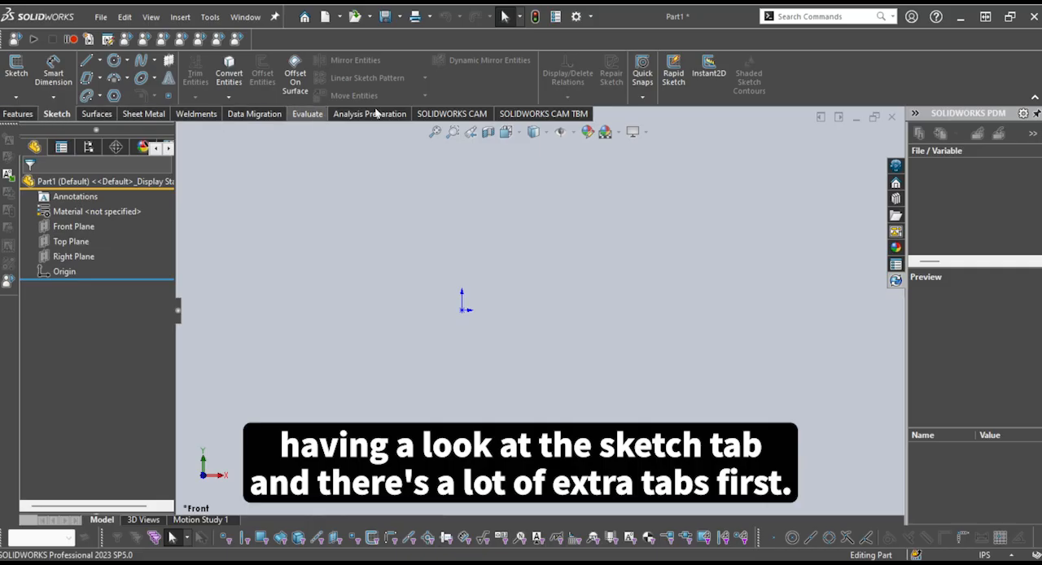
Start a new sketch on the Front Plane
left_click(25, 116)
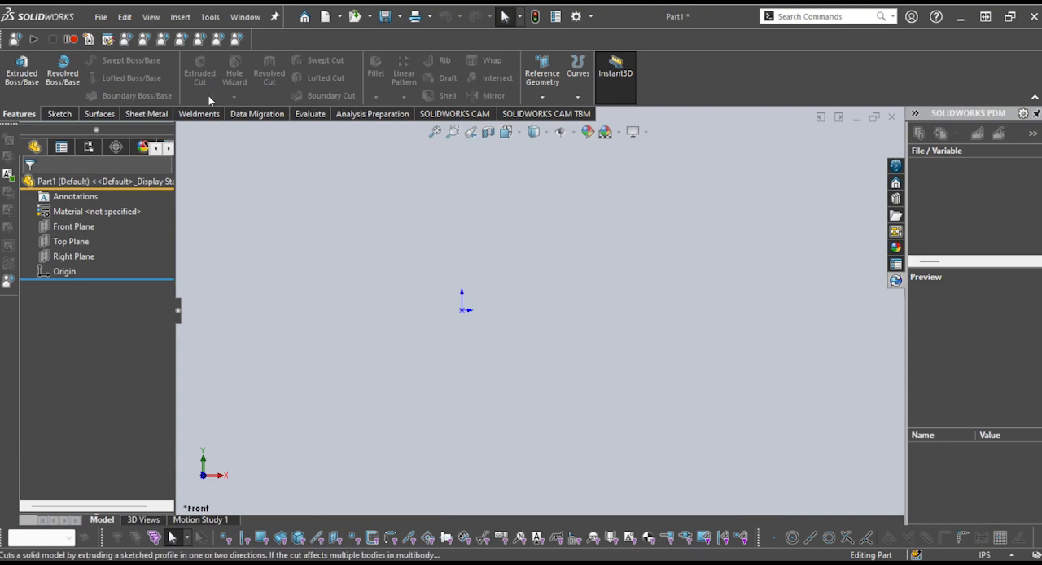
left_click(69, 116)
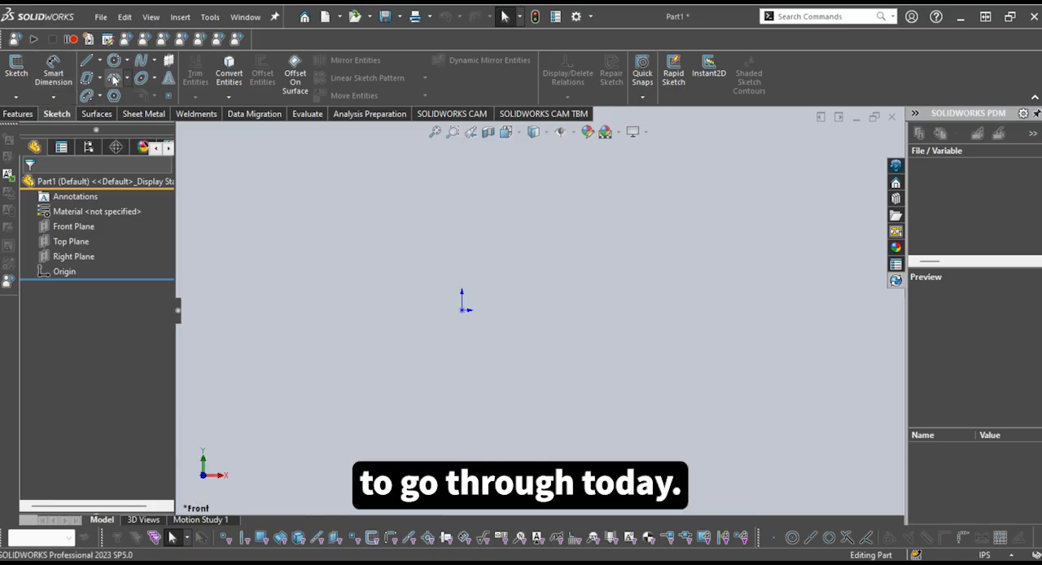
left_click(17, 100)
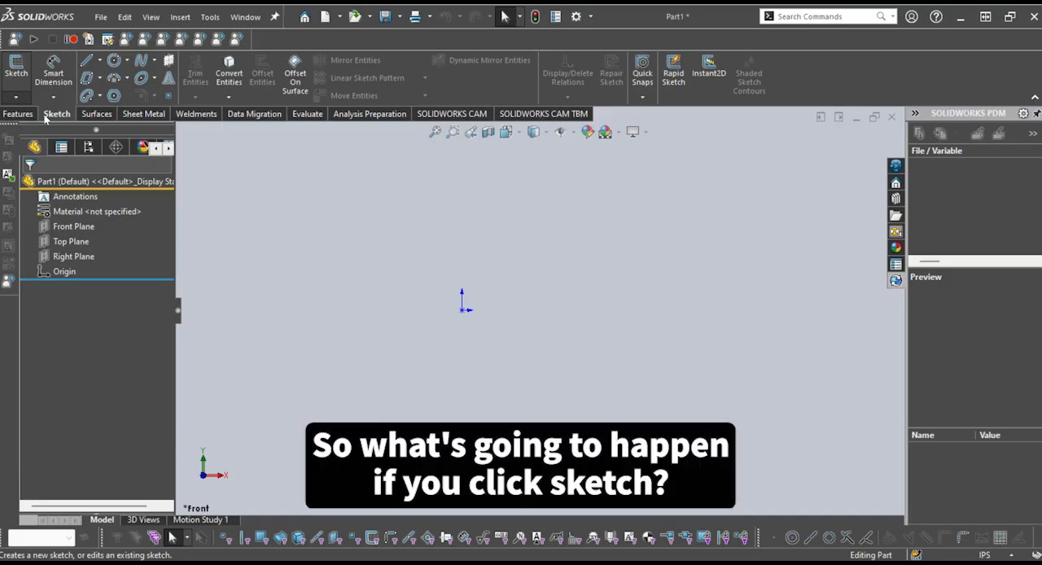
left_click(16, 72)
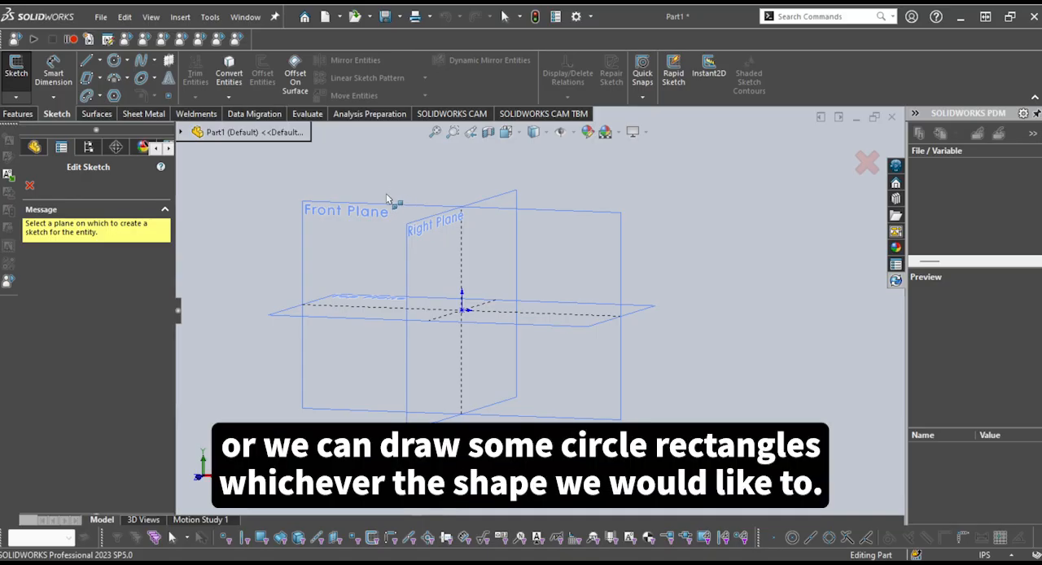
middle_click_drag(393, 171, 402, 172)
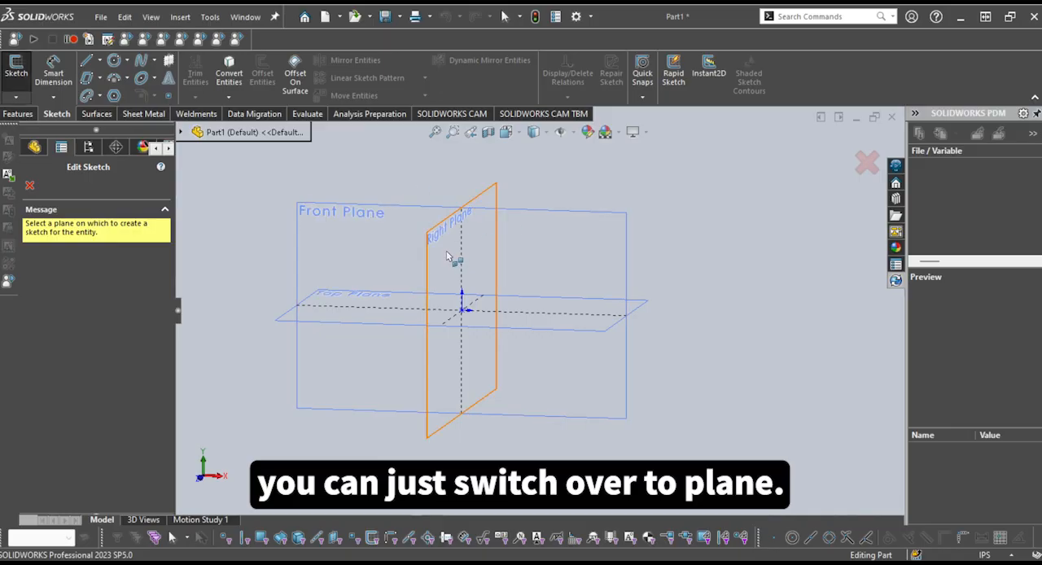
left_click(388, 221)
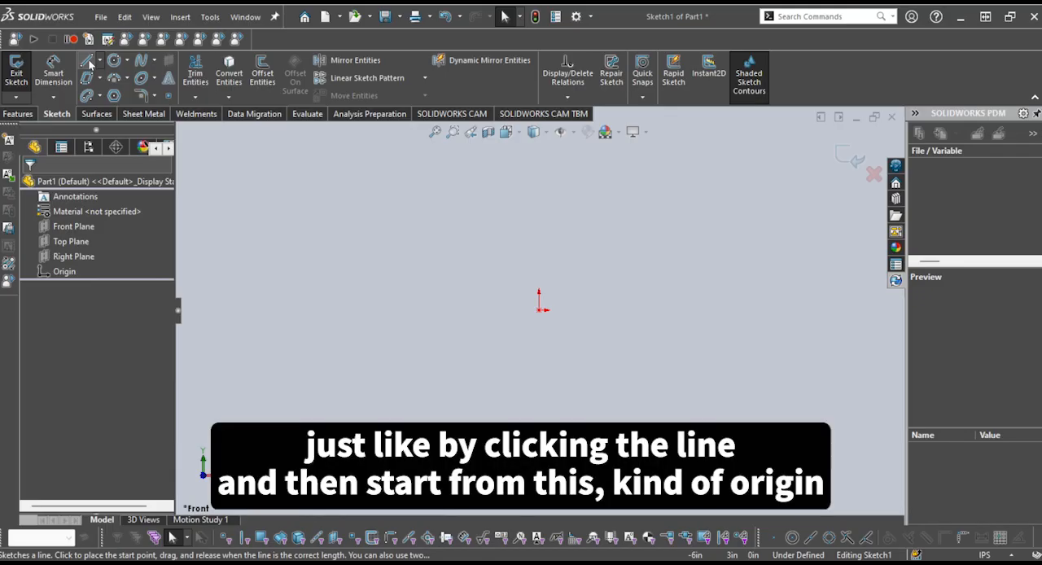
Sketch a horizontal line about 2 in long, running right from the origin, and end the Line tool
left_click(88, 62)
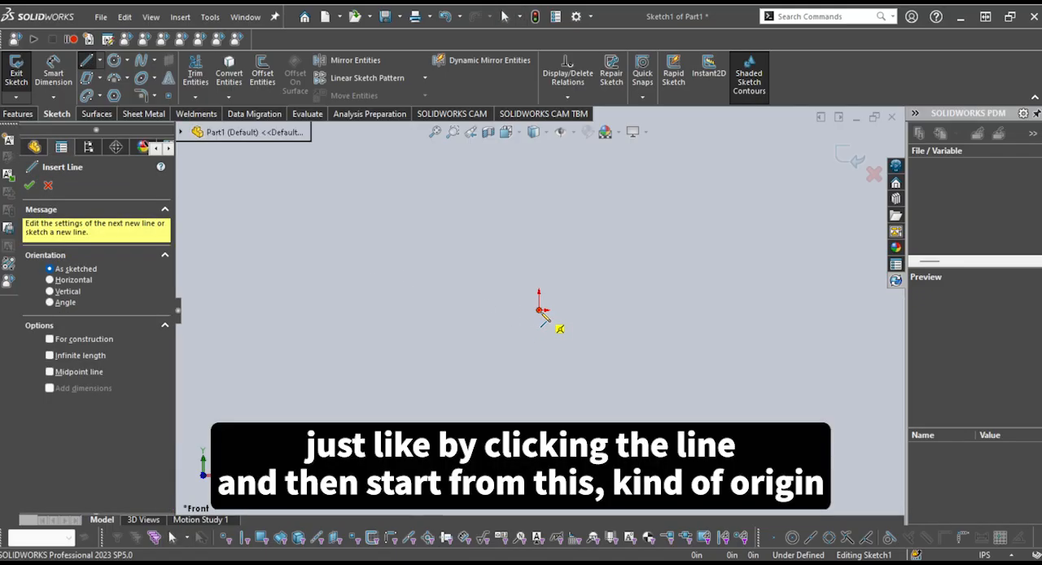
left_click(539, 311)
left_click(669, 310)
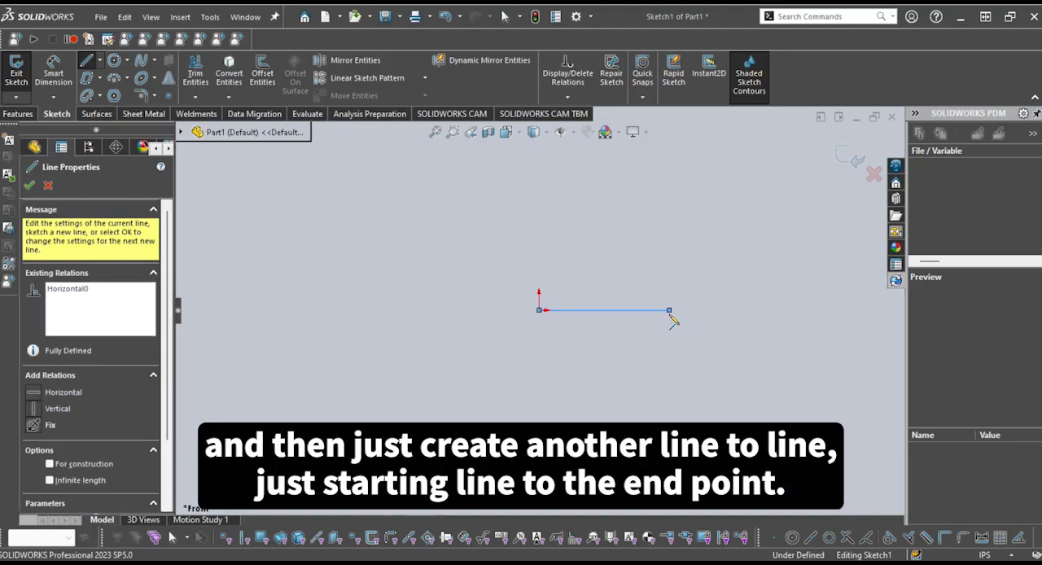
left_click(669, 312)
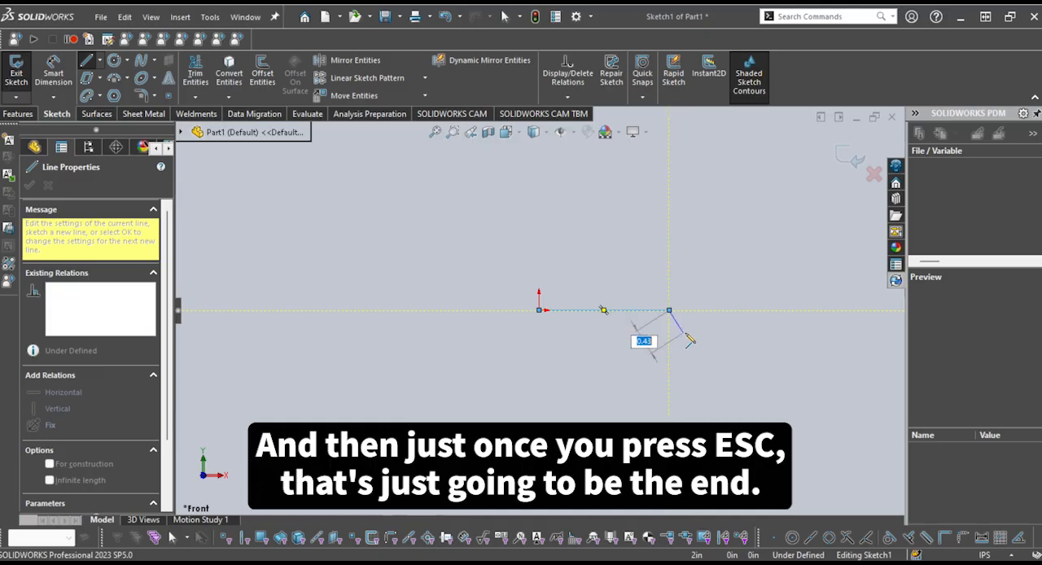
key("Escape")
key("Escape")
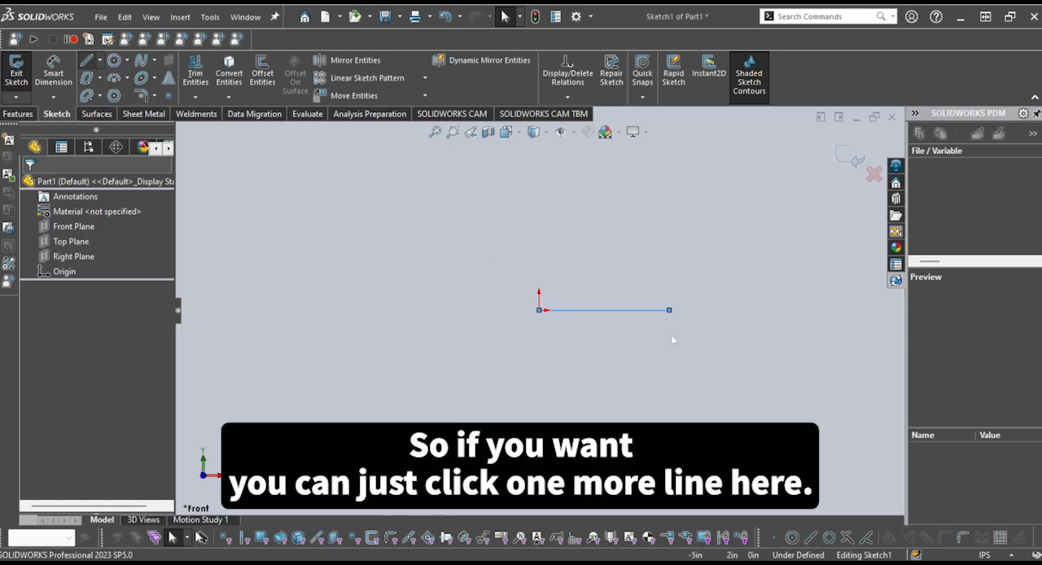
Sketch a chain of connected lines in varied directions, starting from the horizontal line's free end and looping around the origin
left_click(86, 61)
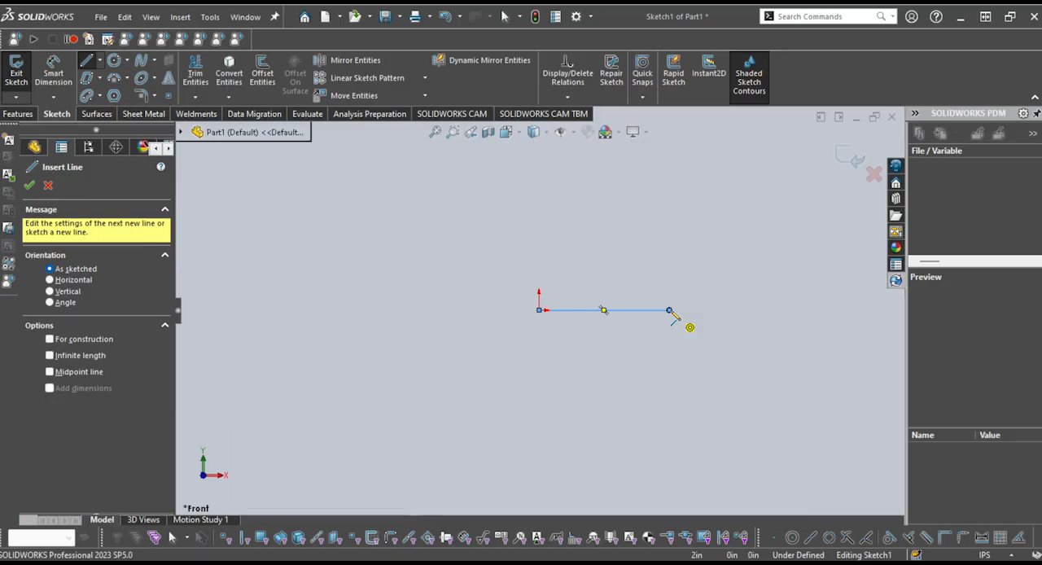
left_click(669, 311)
left_click(670, 245)
left_click(549, 236)
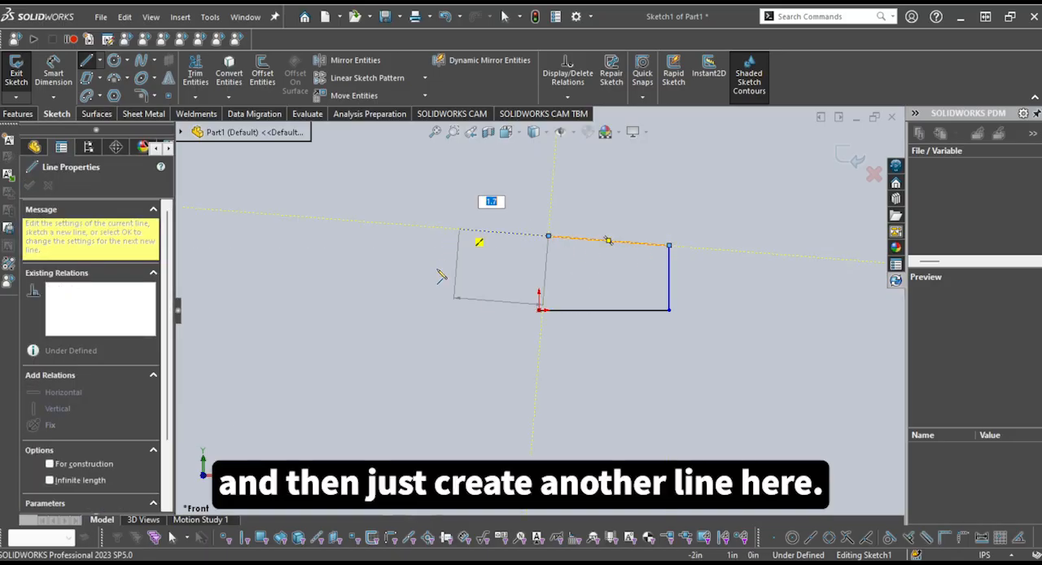
left_click(433, 277)
left_click(502, 378)
left_click(702, 382)
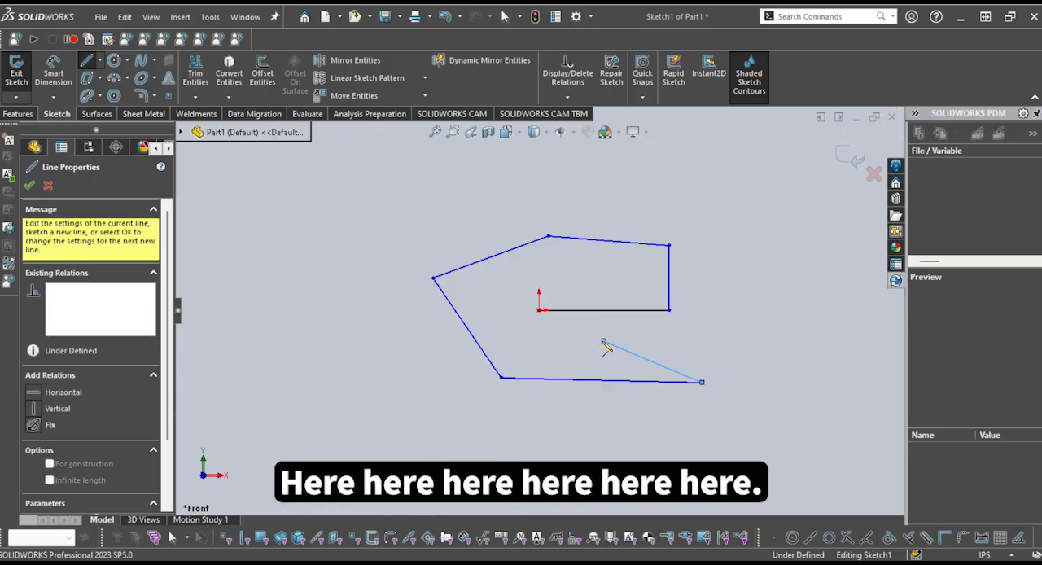
left_click(490, 286)
key("Escape")
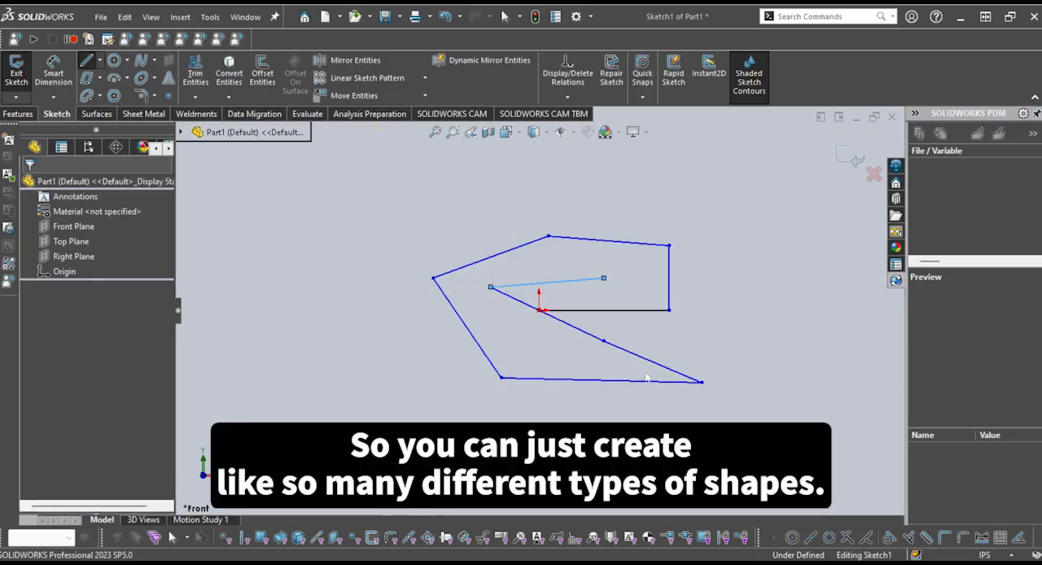
Delete all the lines in the sketch
scroll(661, 381, "up", 1)
scroll(676, 363, "down", 1)
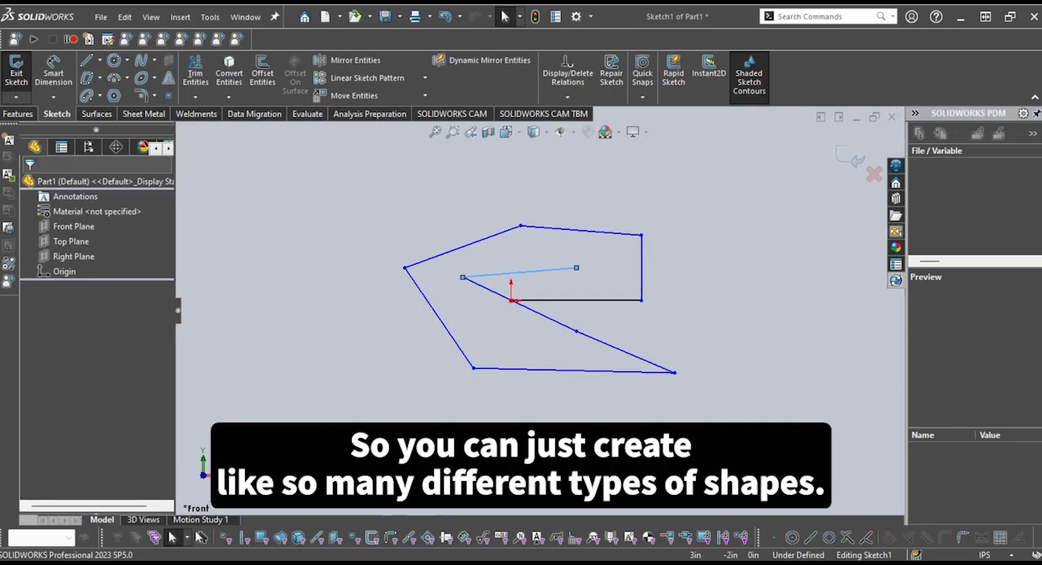
mouse_move(727, 423)
left_mouse_down()
mouse_move(521, 287)
mouse_move(314, 170)
left_mouse_up()
key("Delete")
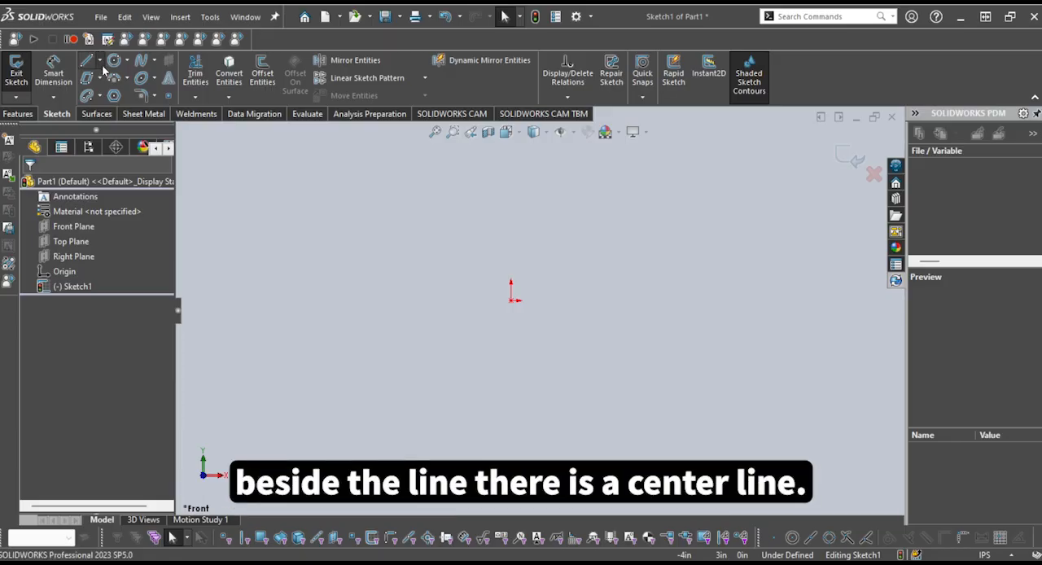
Sketch a horizontal centerline about 3.1 in long, running right from the origin
left_click(113, 96)
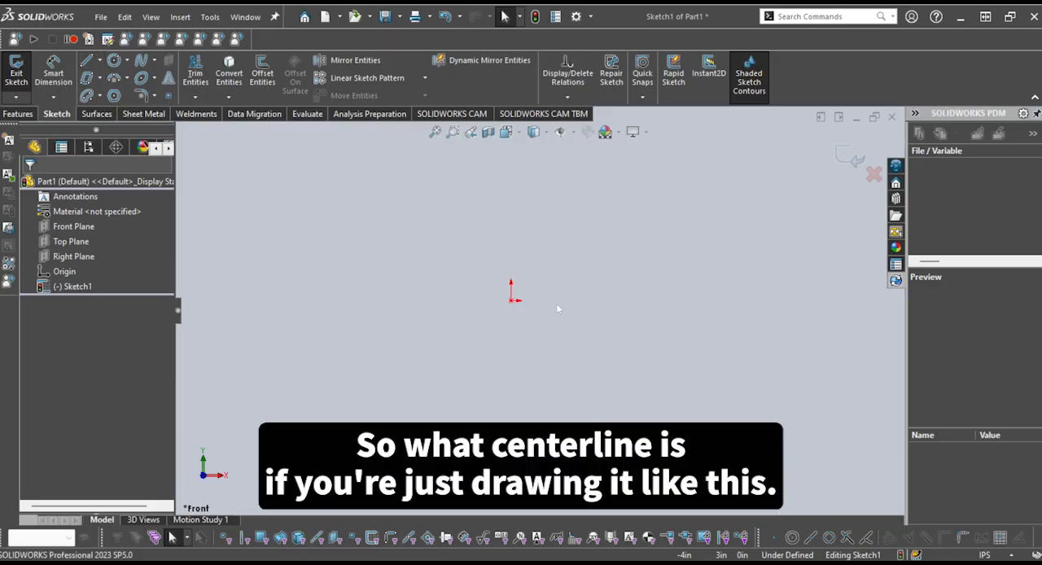
left_click(706, 301)
key("Escape")
scroll(631, 300, "down", 2)
scroll(629, 299, "down", 3)
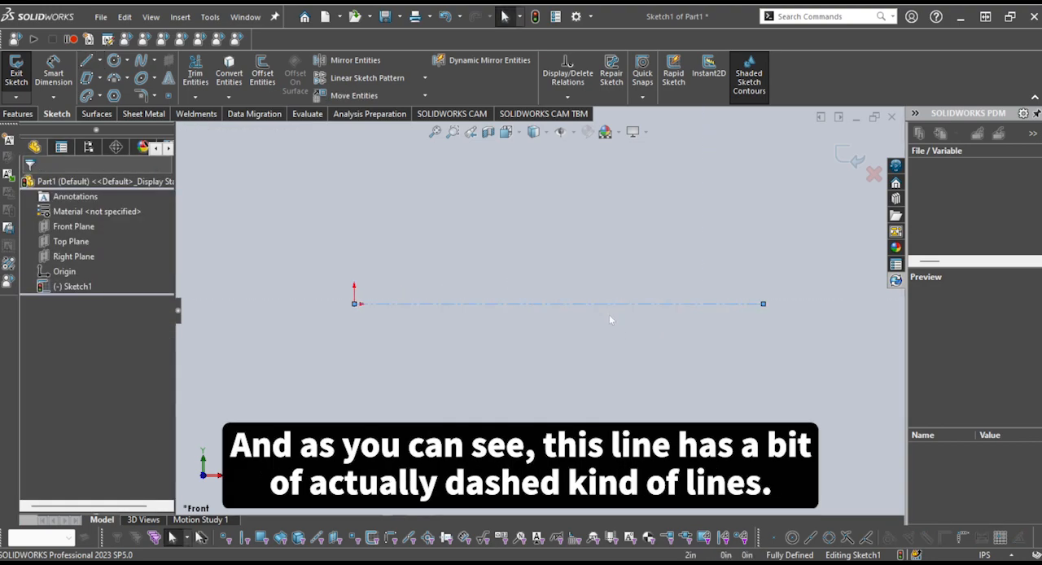
Inspect the dashed centerline up close and delete it from the sketch
scroll(569, 309, "down", 1)
scroll(567, 308, "up", 2)
scroll(552, 307, "up", 1)
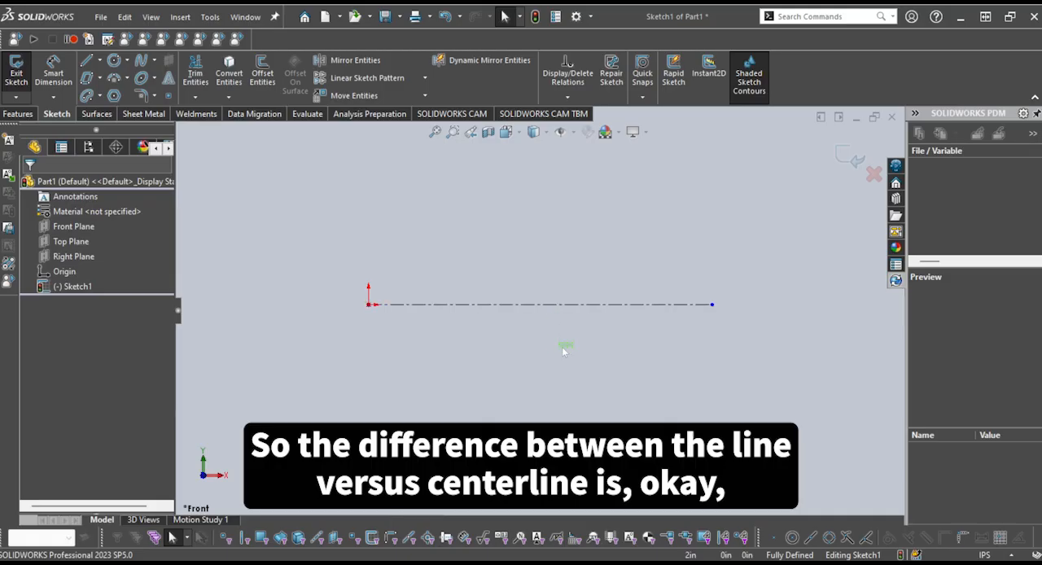
left_click(544, 303)
key("Delete")
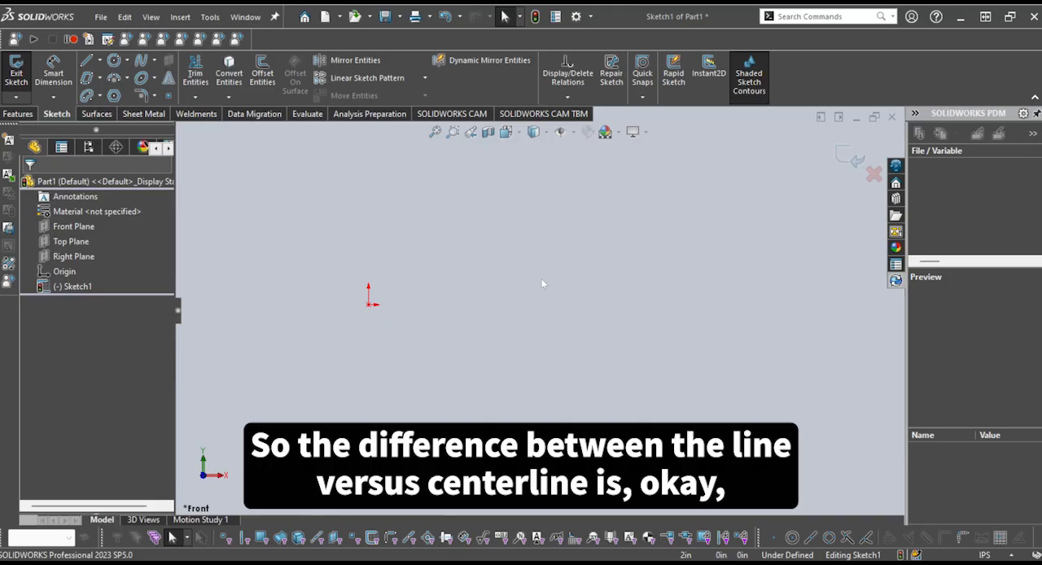
Sketch a closed rectangle from four solid lines, with its lower-left corner at the origin
left_click(87, 62)
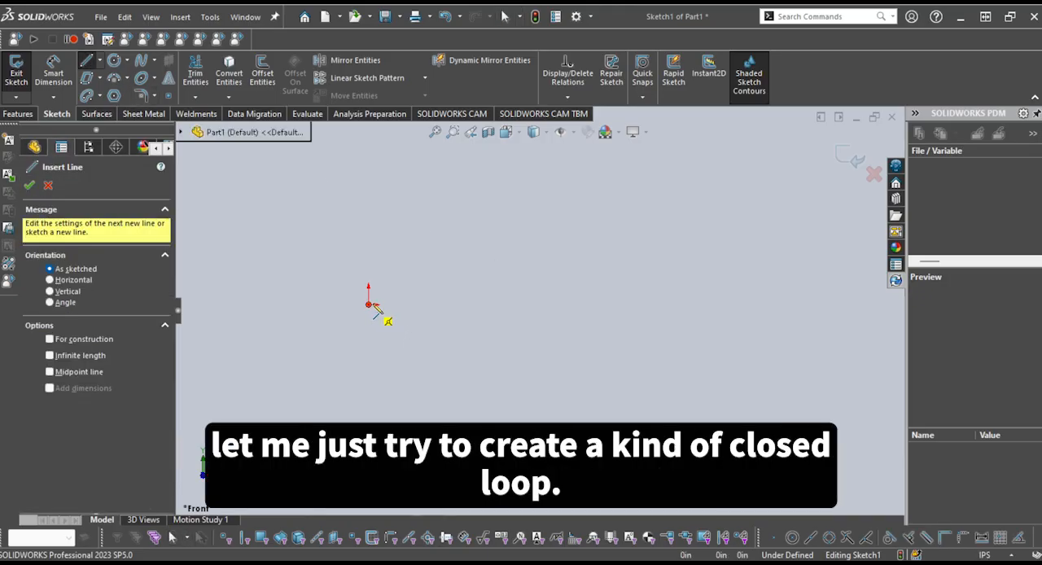
left_click_drag(372, 305, 524, 305)
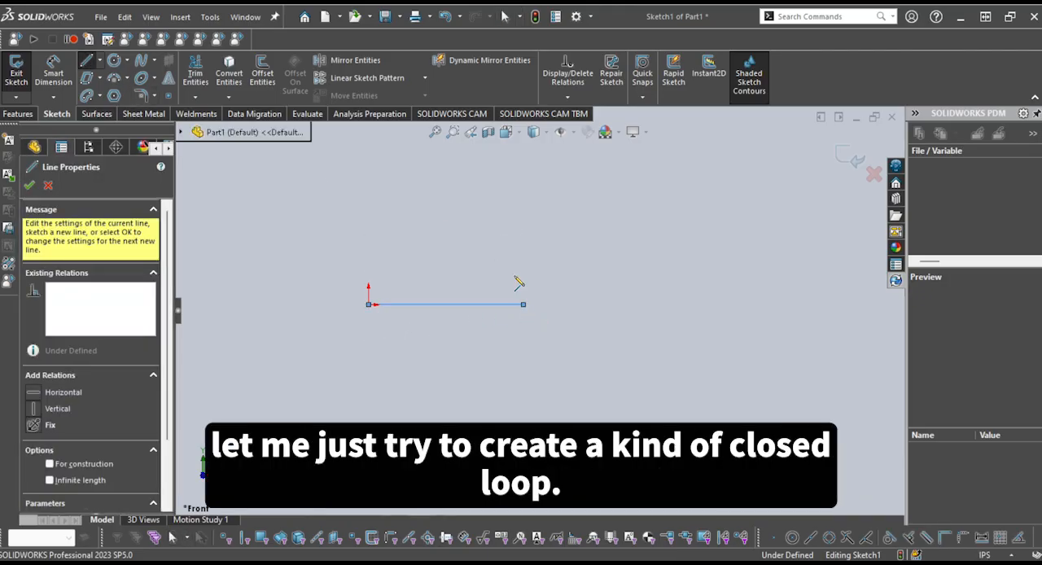
left_click(524, 305)
left_click(523, 233)
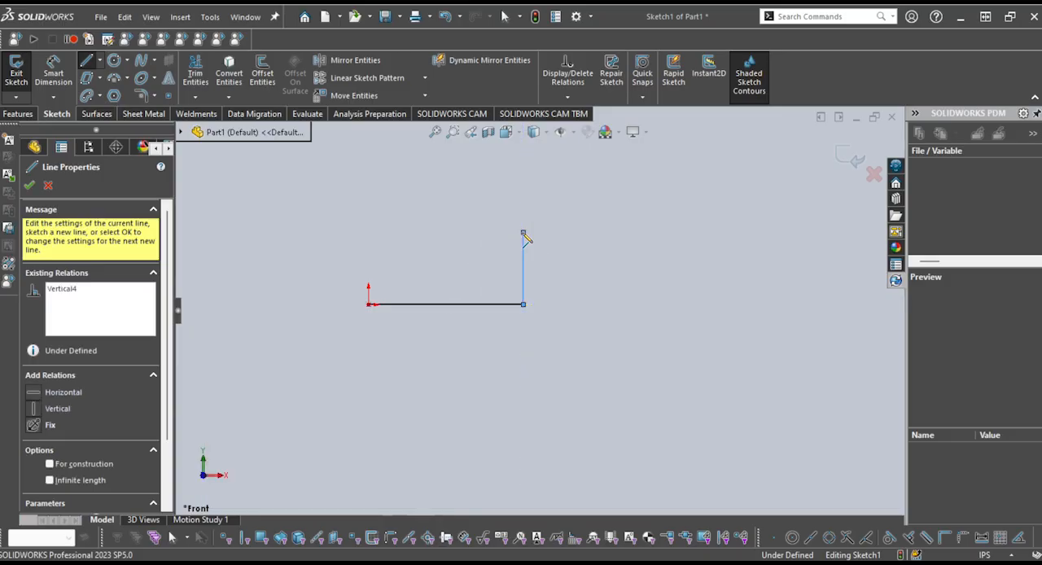
left_click(369, 233)
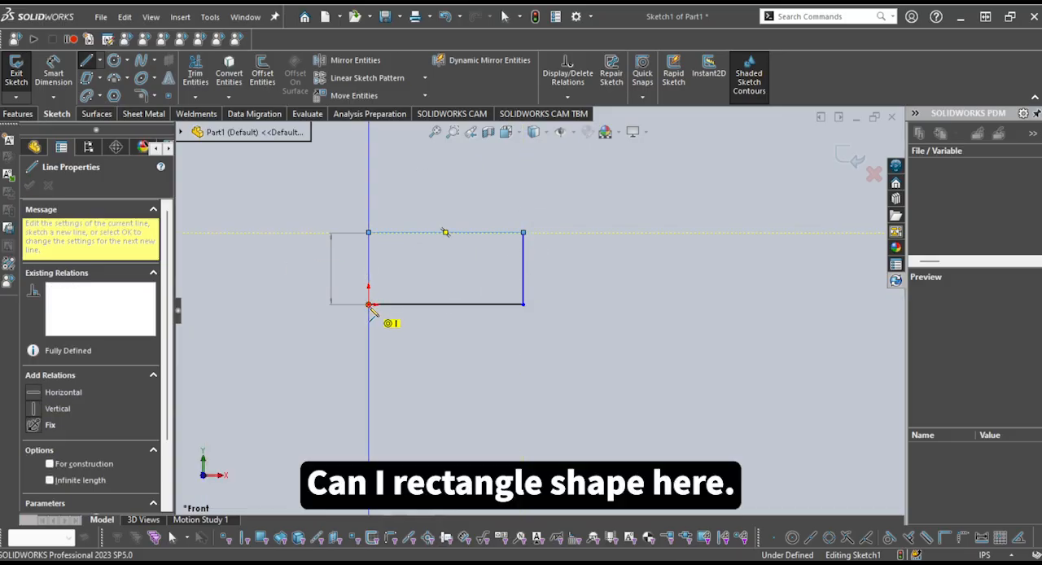
left_click(369, 305)
End the Line tool and delete the solid-line rectangle
scroll(426, 321, "down", 3)
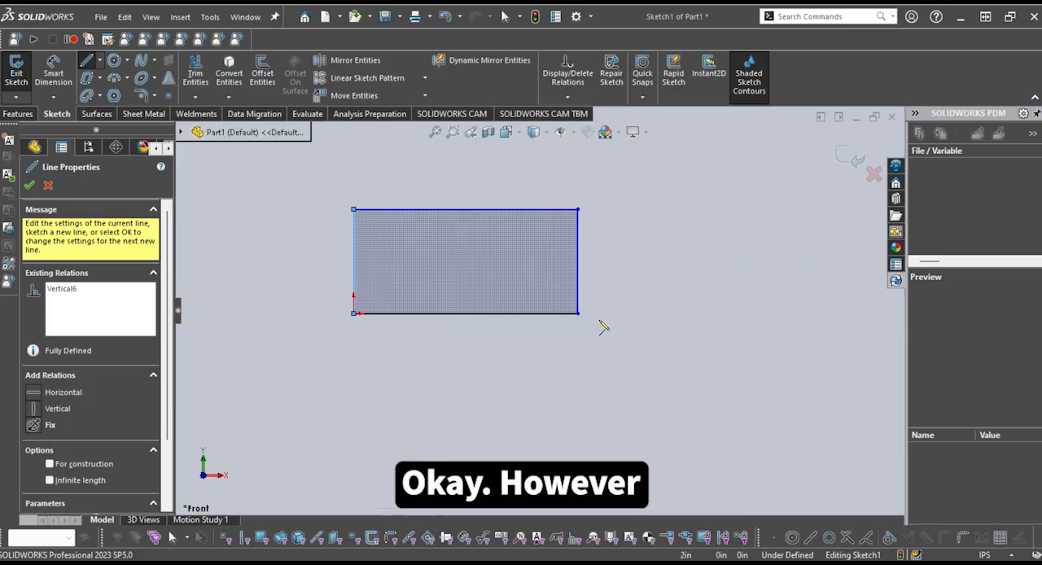
key("Escape")
key("Delete")
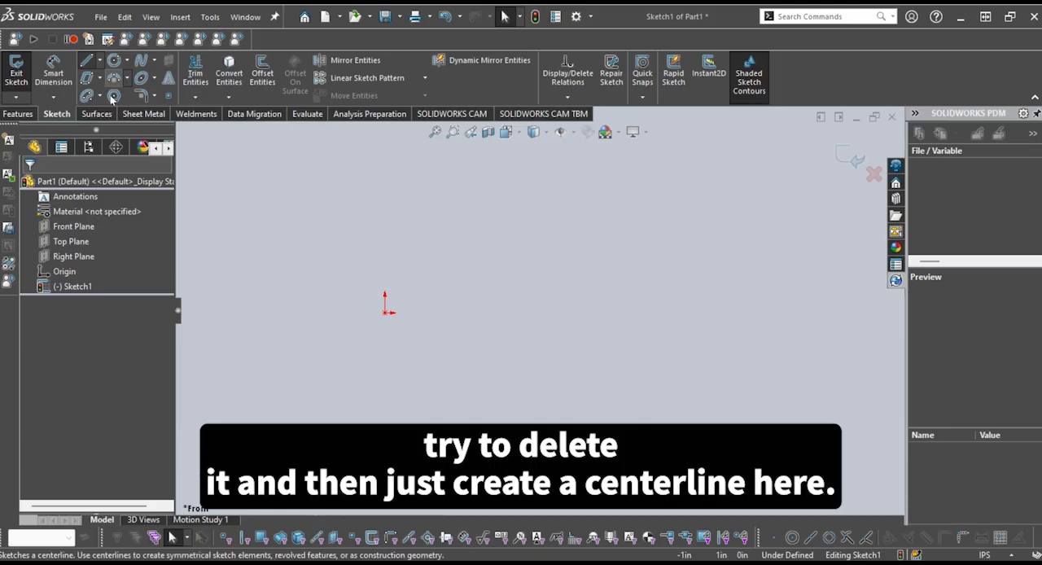
Sketch a closed rectangle from four centerlines, with its lower-left corner at the origin
left_click(111, 96)
left_click(386, 314)
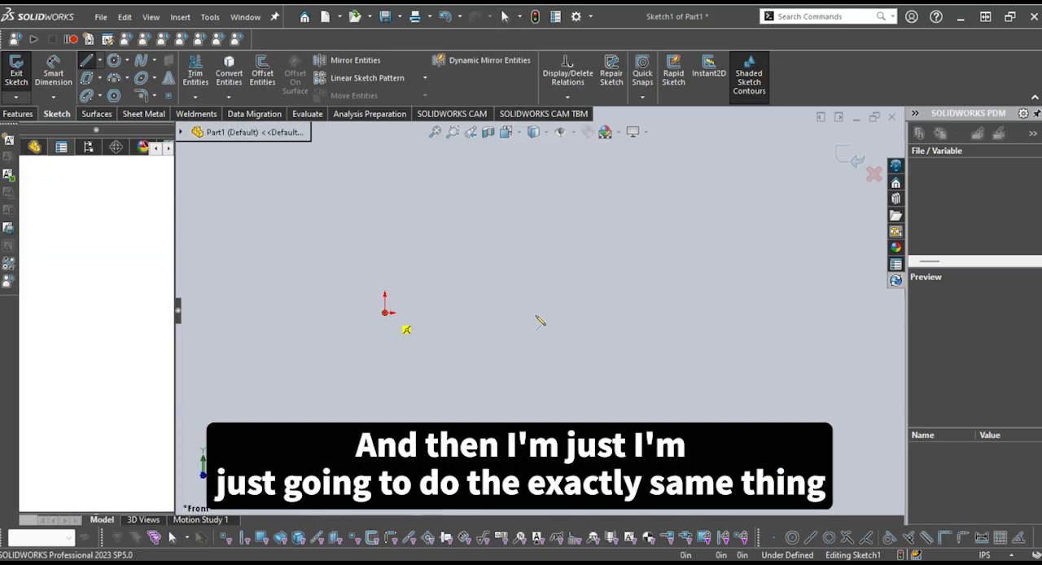
left_click(553, 312)
left_click(552, 247)
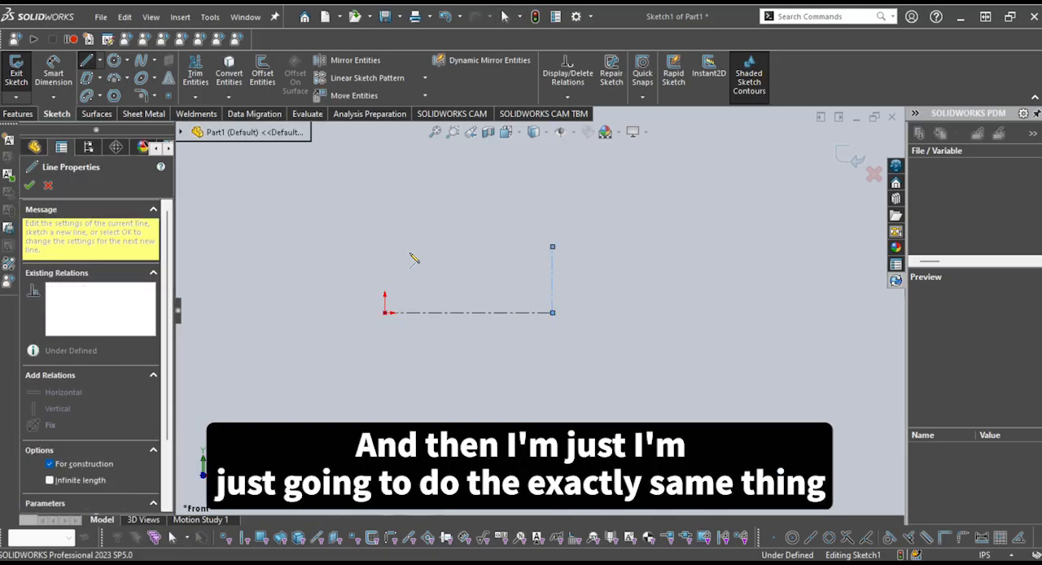
left_click(384, 246)
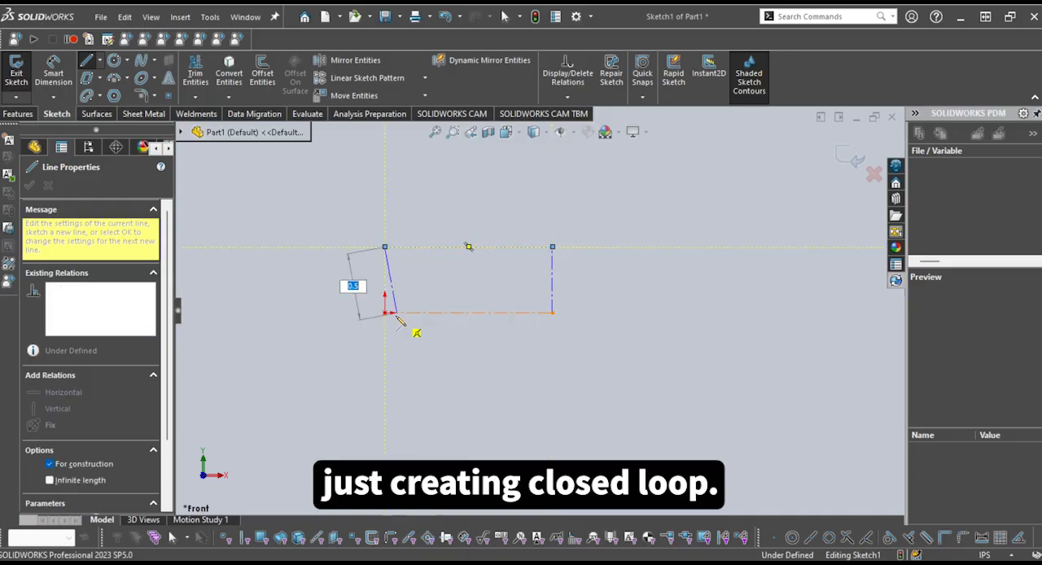
left_click(385, 313)
key("Escape")
scroll(453, 316, "down", 2)
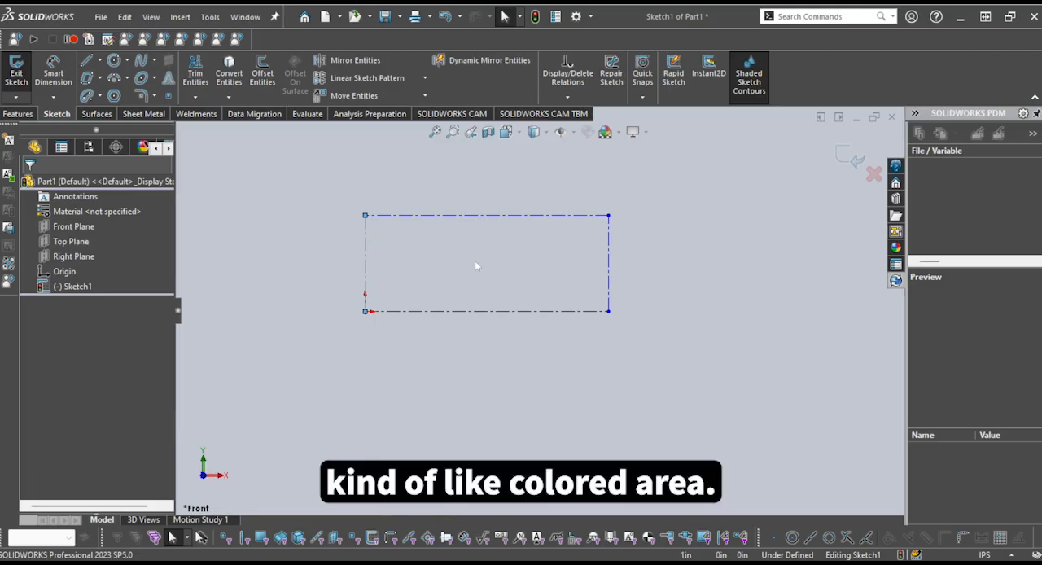
scroll(489, 268, "up", 1)
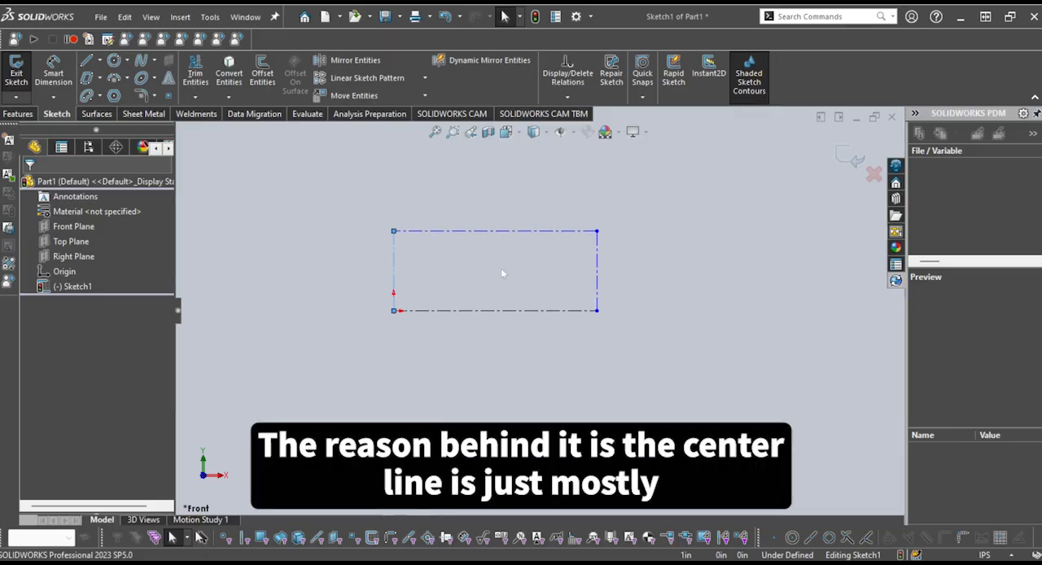
Delete the entire centerline rectangle from the sketch
scroll(505, 277, "down", 1)
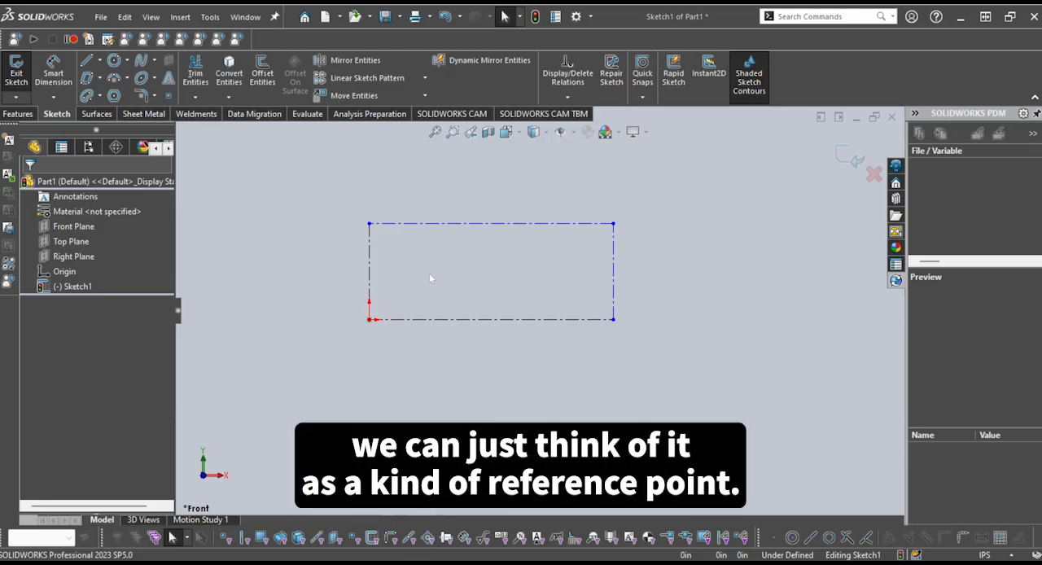
scroll(562, 326, "up", 1)
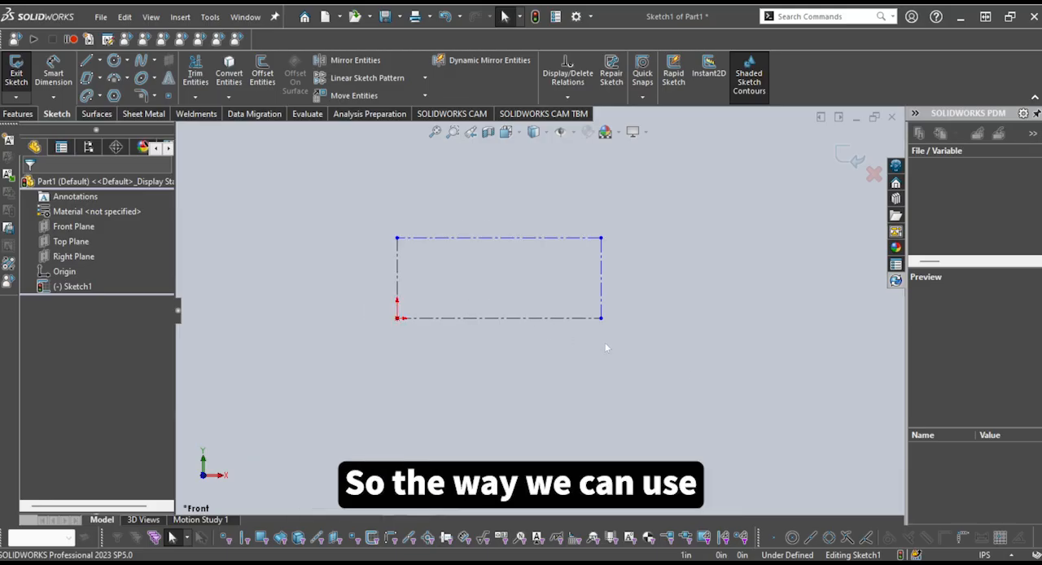
left_click_drag(684, 368, 241, 196)
key("Delete")
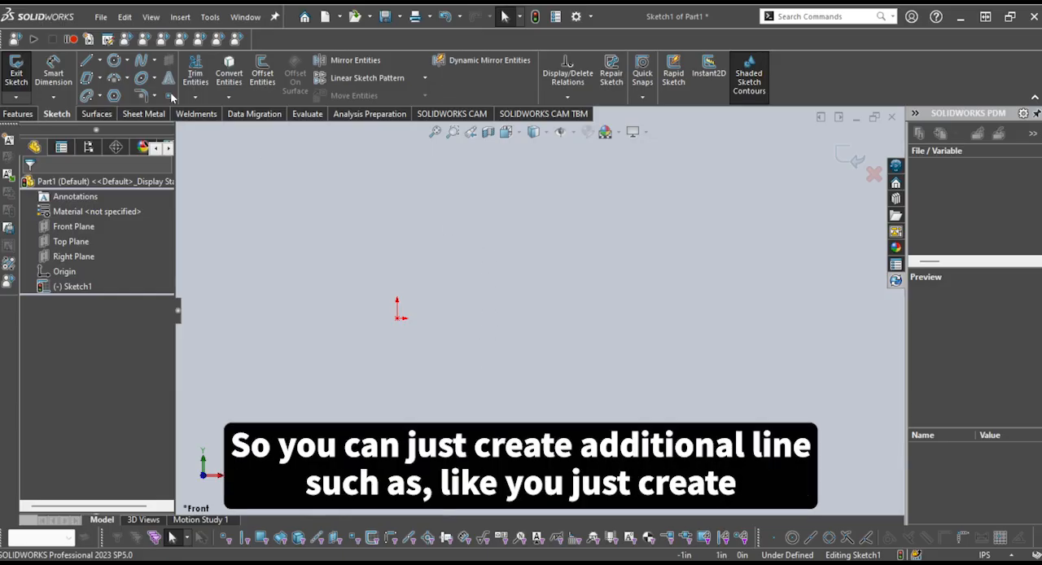
Sketch a solid vertical line up from the origin and a separate, slightly longer vertical centerline to its right
left_click(86, 61)
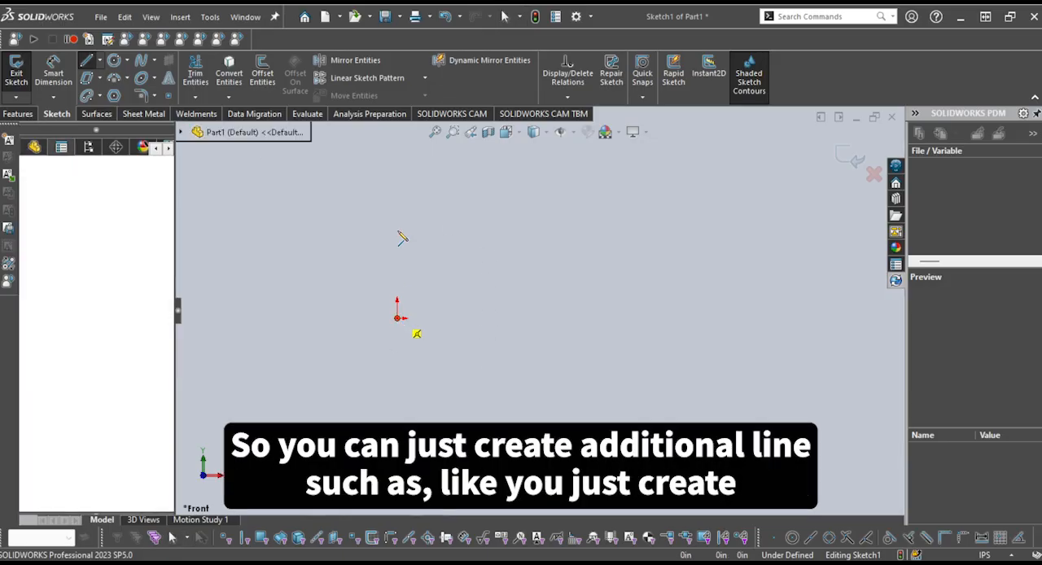
left_click(397, 229)
key("Escape")
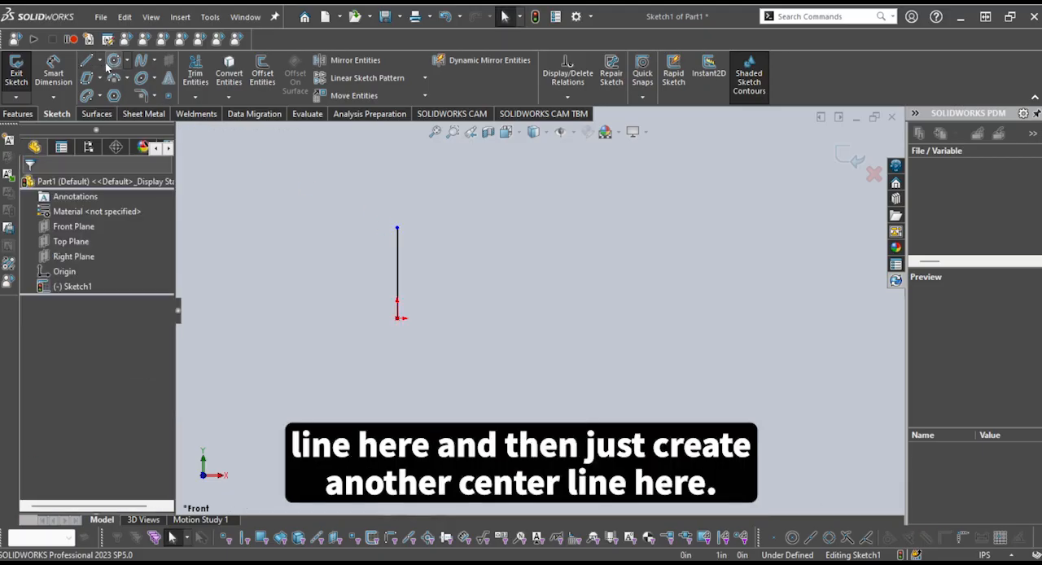
left_click(99, 61)
left_click(104, 98)
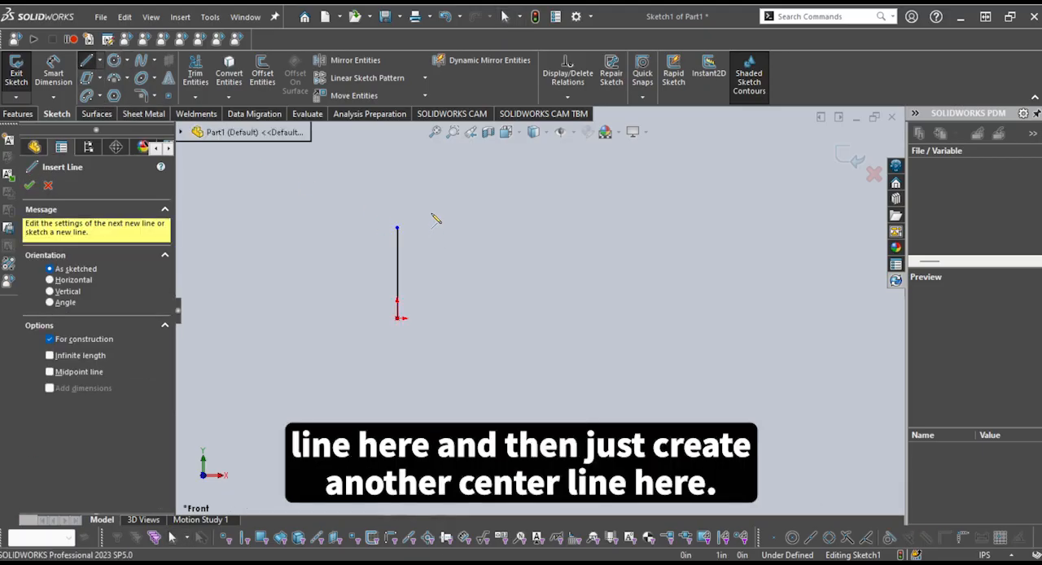
left_click(432, 213)
left_click(432, 336)
Dimension the horizontal distance between the solid line and the centerline as 0.25 in
right_click_drag(431, 337, 414, 298)
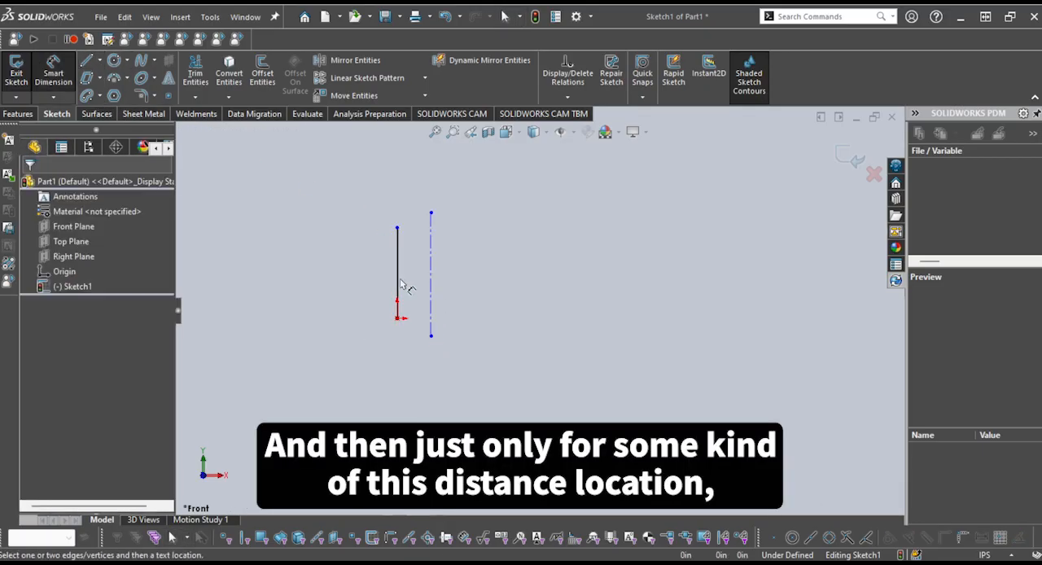
left_click(399, 285)
left_click(431, 281)
left_click(425, 372)
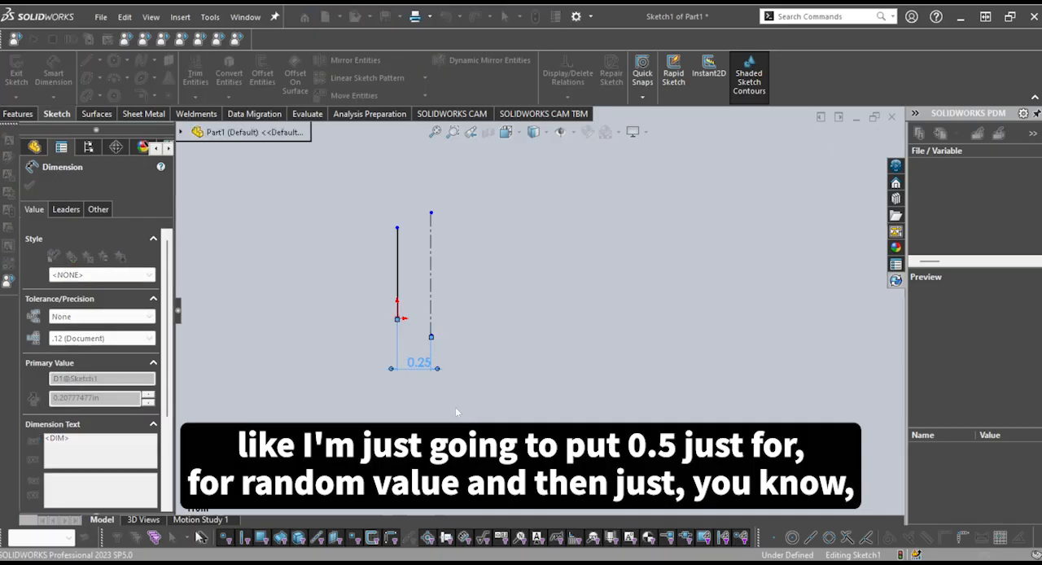
key("Escape")
scroll(417, 275, "down", 2)
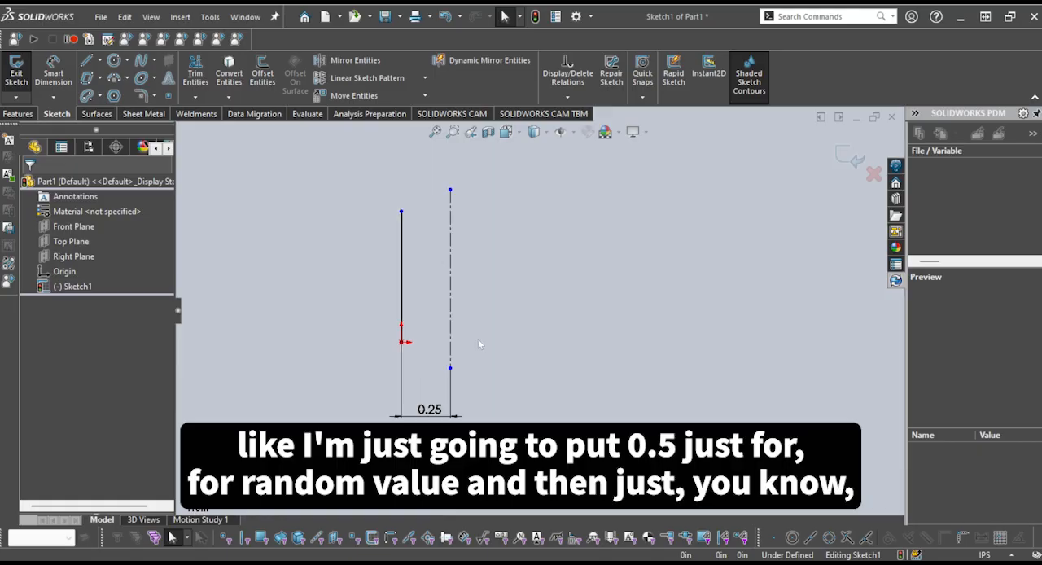
Move the centerline's lower endpoint level with the origin and sketch a circle about 0.19 in in diameter centered on it
left_click_drag(456, 365, 458, 345)
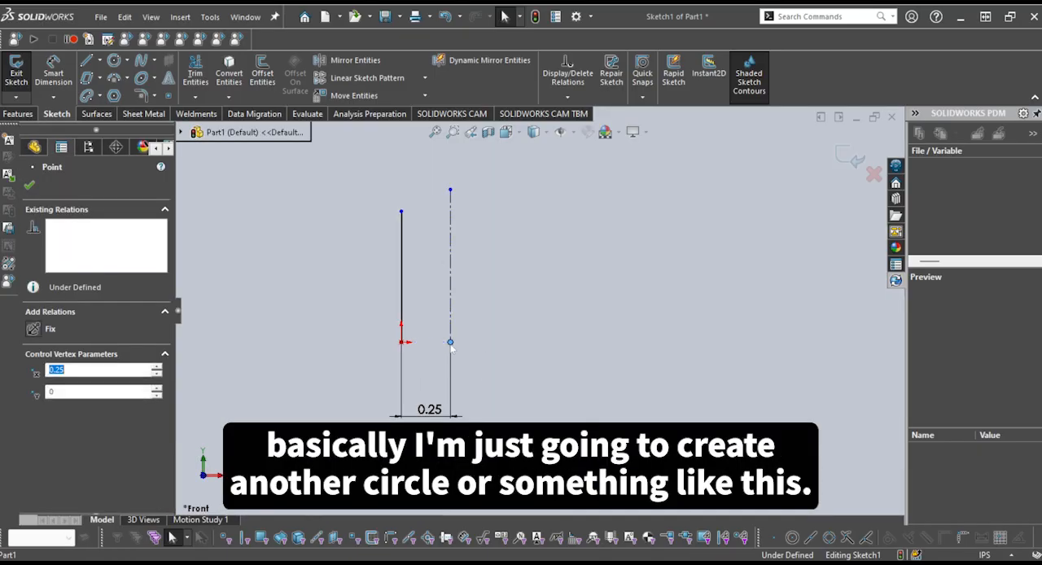
key("c")
left_click(450, 342)
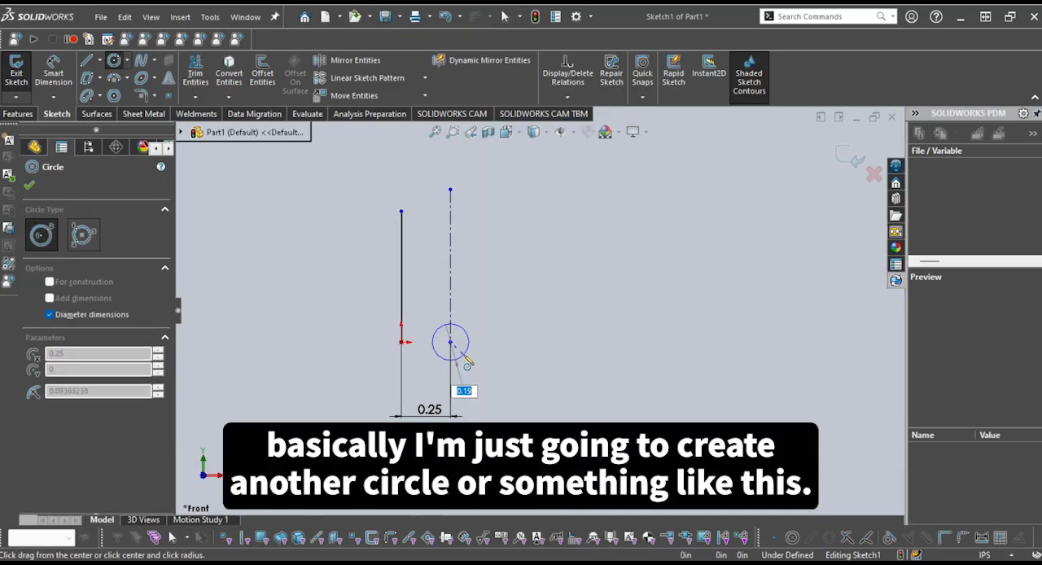
left_click(462, 356)
key("Escape")
scroll(476, 358, "down", 2)
scroll(489, 370, "up", 2)
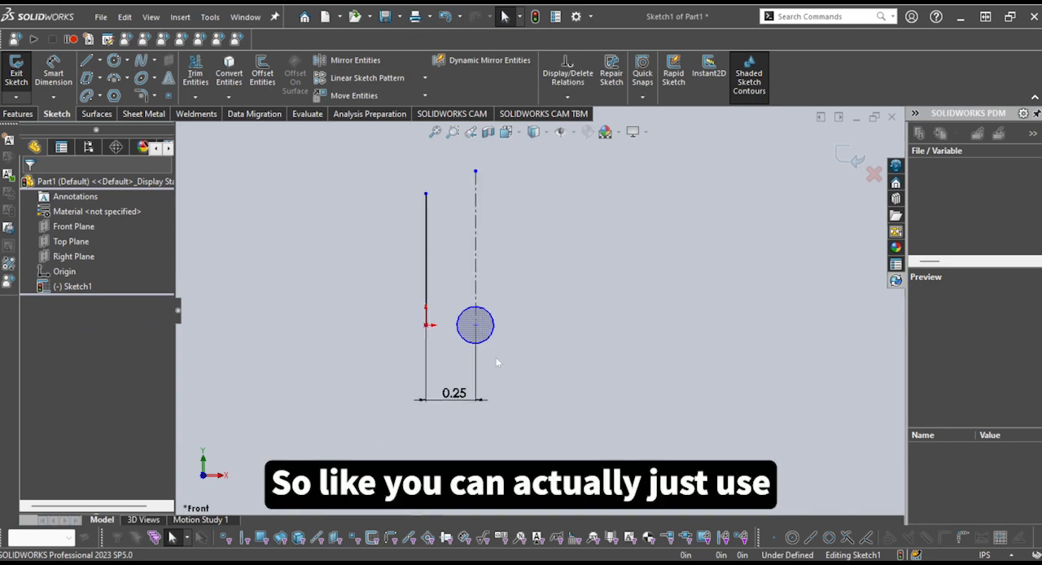
Delete the solid line, the centerline, the circle and the distance dimension
scroll(499, 352, "up", 2)
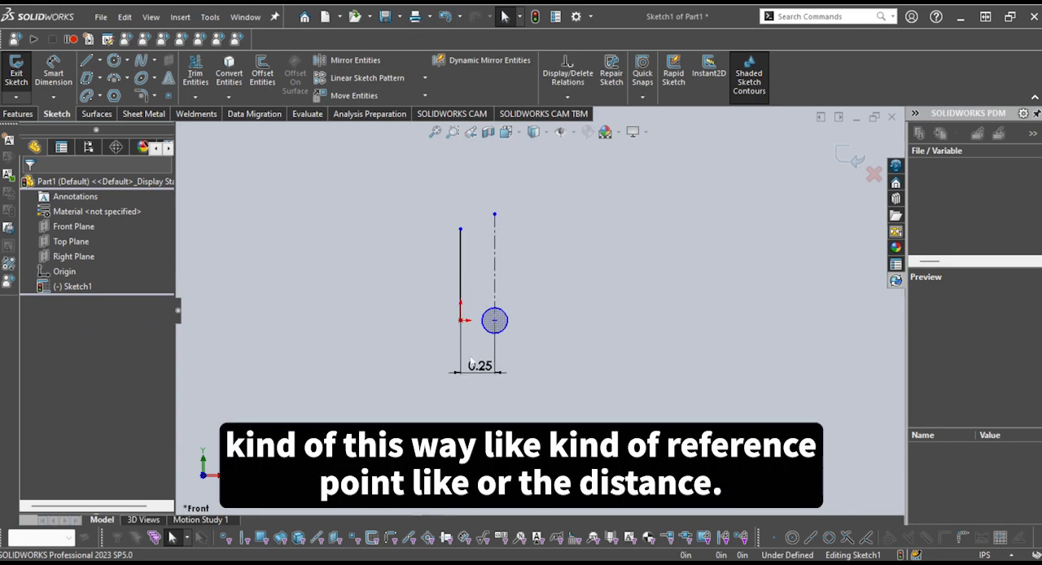
left_click_drag(570, 411, 389, 178)
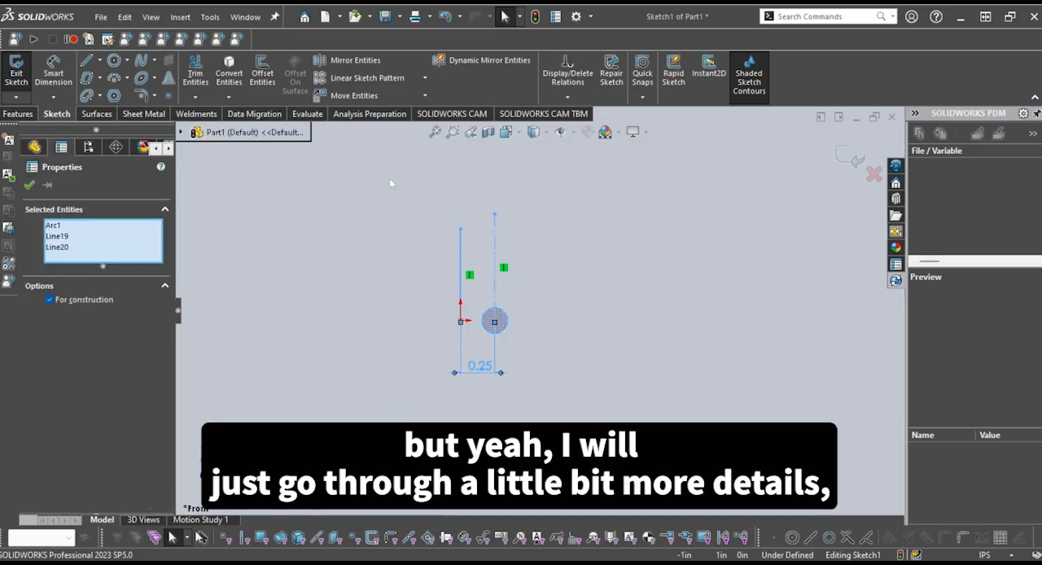
key("Delete")
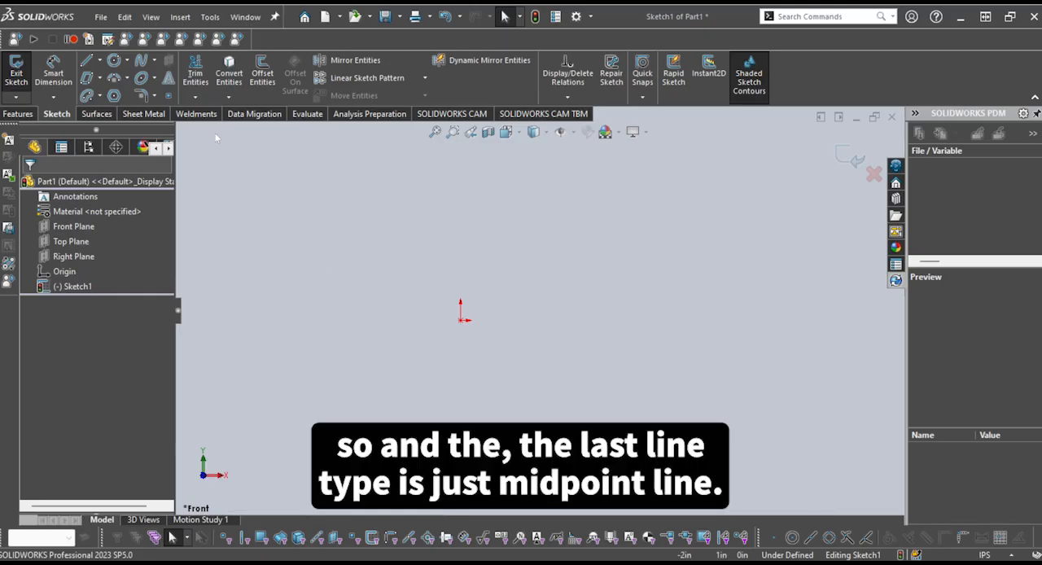
Sketch a horizontal midpoint line centered on the origin, extending about 1 in to each side
left_click(128, 113)
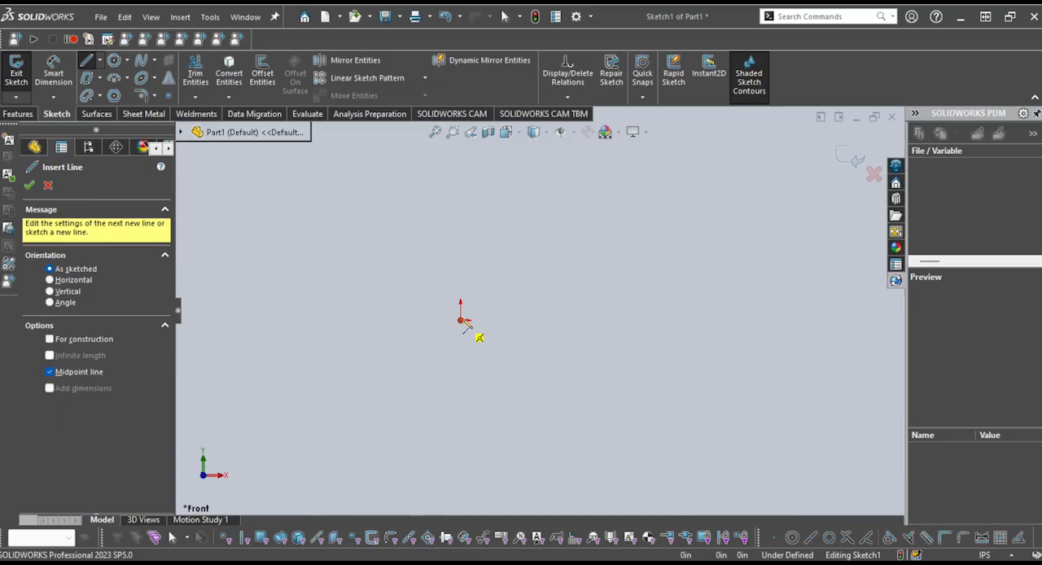
left_click(461, 320)
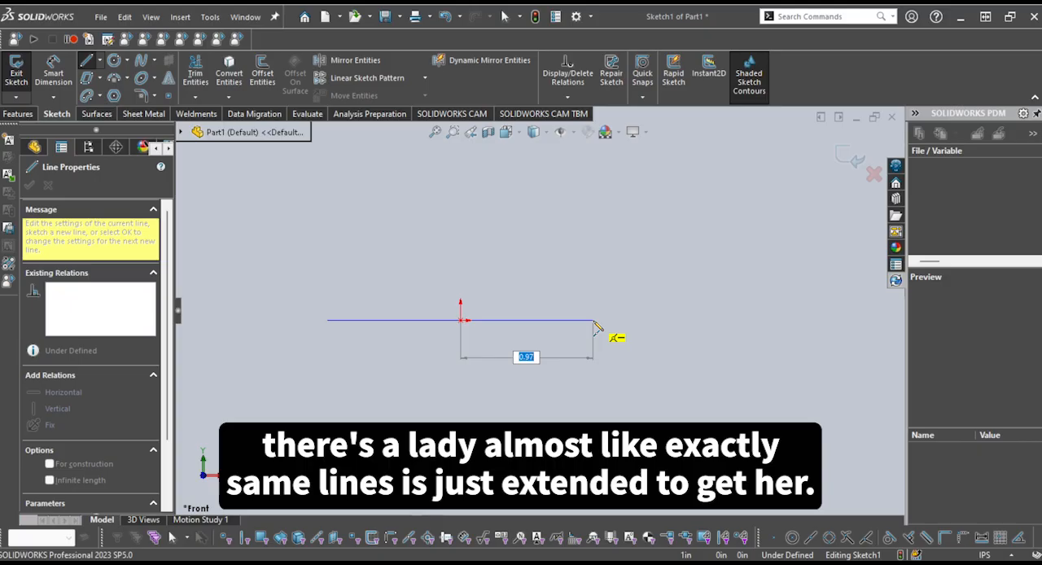
left_click(598, 320)
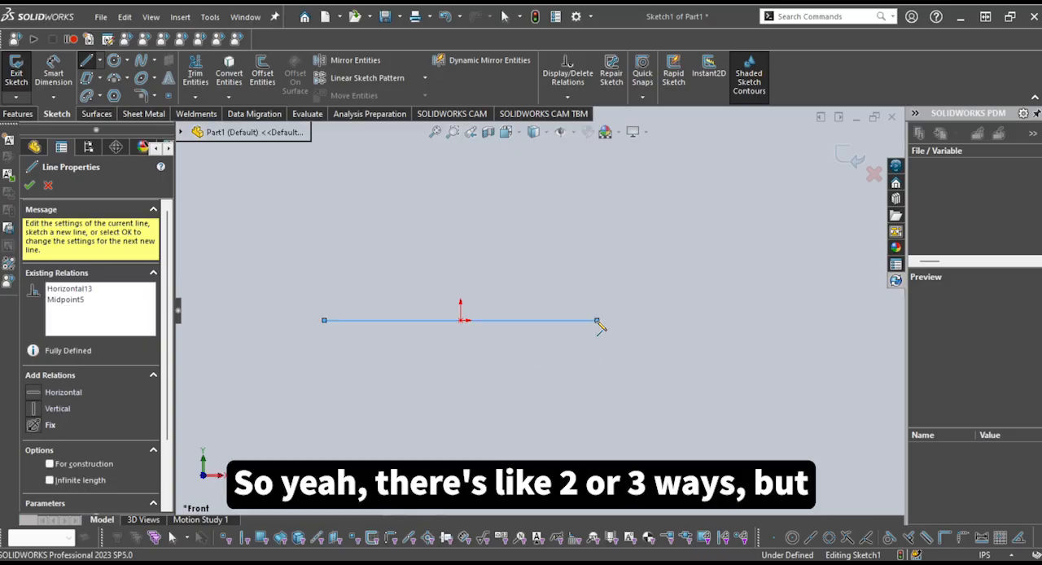
key("Escape")
scroll(473, 340, "up", 1)
scroll(472, 337, "down", 2)
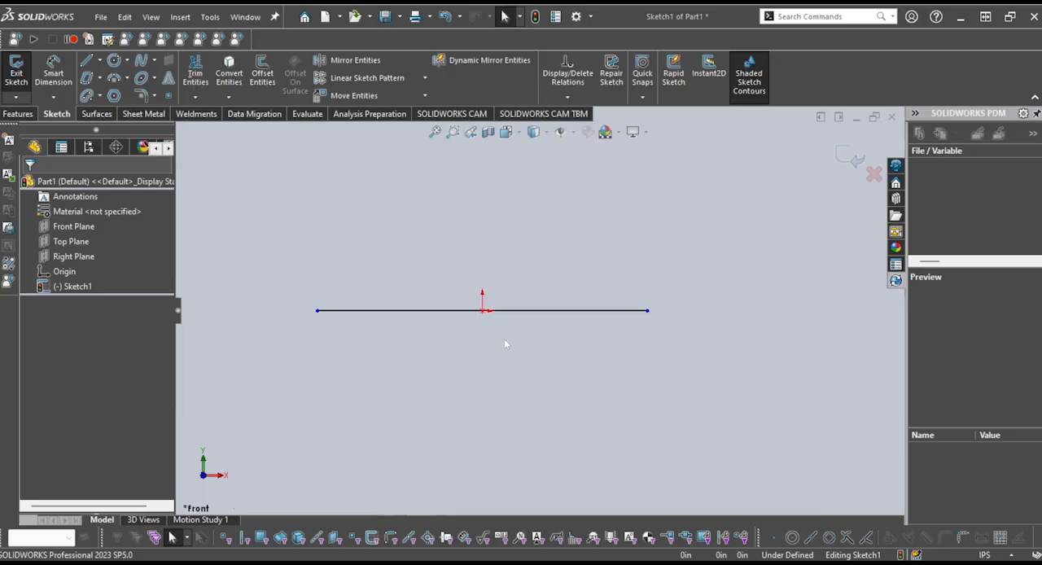
Check the midpoint line's relation to the origin and delete the line
left_click_drag(554, 366, 418, 267)
left_click(492, 325)
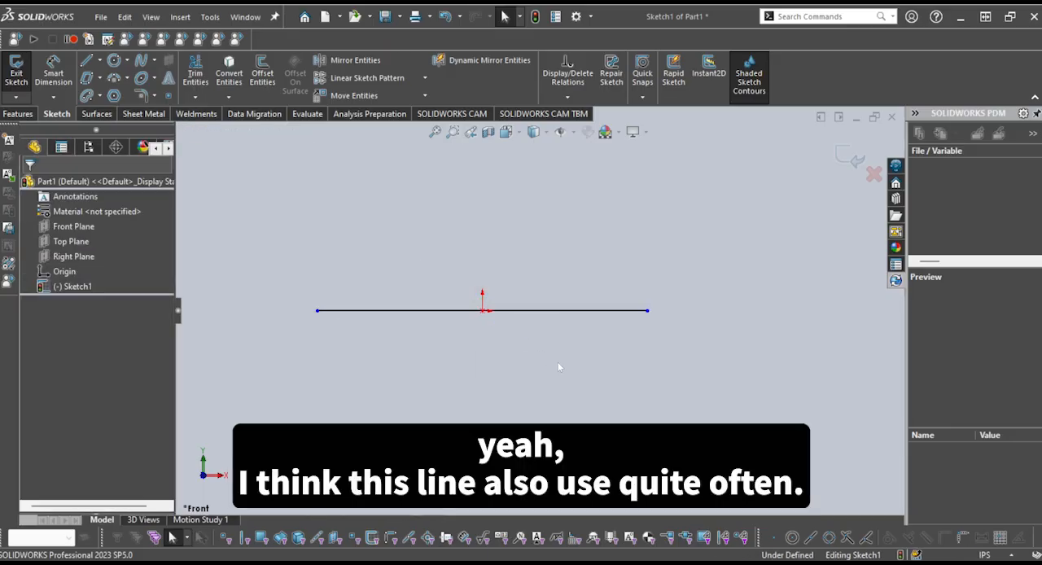
left_click_drag(526, 343, 426, 282)
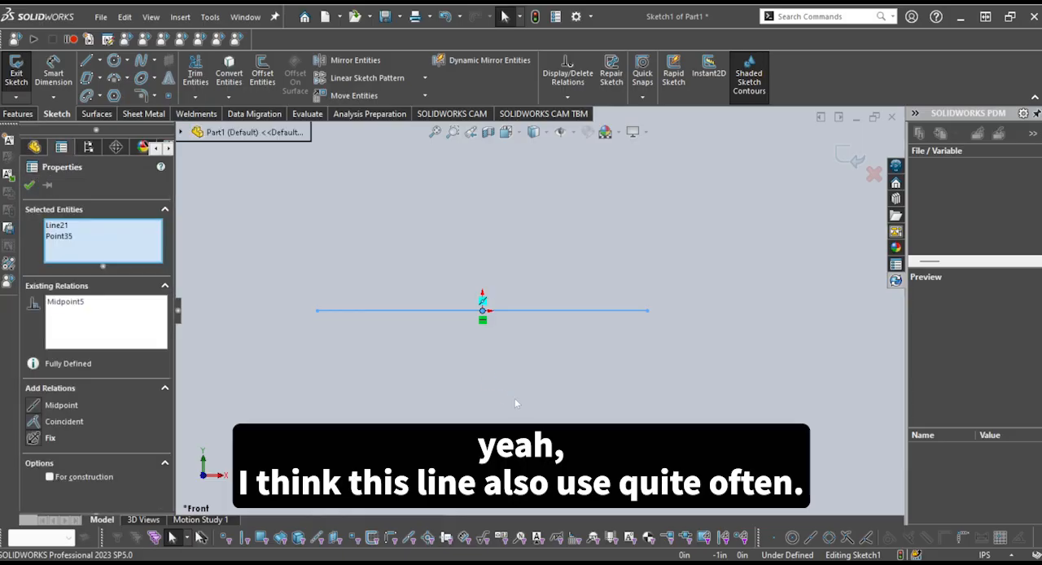
left_click(522, 351)
left_click_drag(516, 377, 379, 207)
key("Delete")
Sketch two separate horizontal lines from the origin, one to the right and one about 0.78 in to the left
left_click(87, 62)
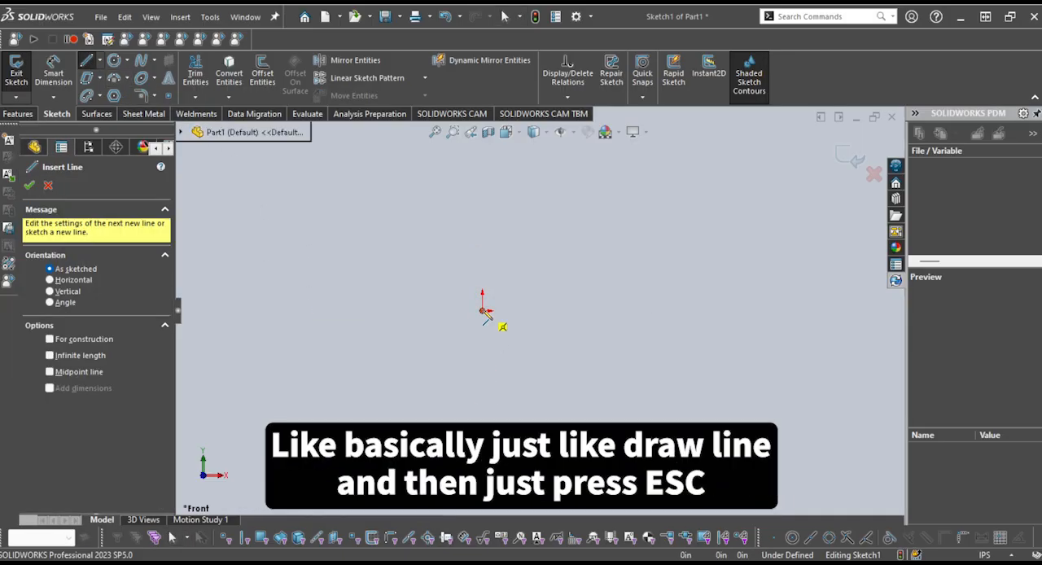
left_click(486, 311)
left_click(632, 310)
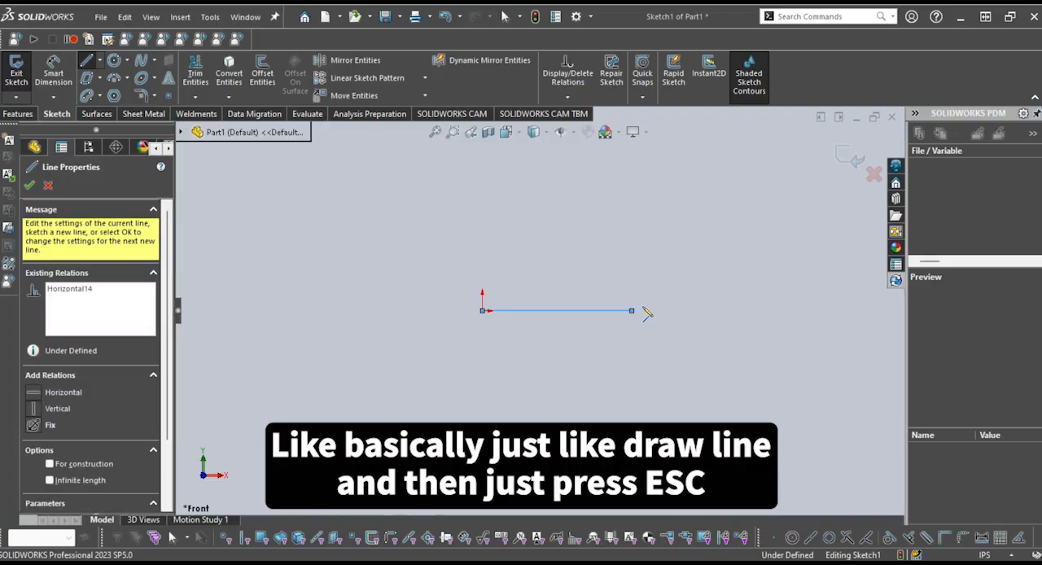
key("Escape")
key("Escape")
left_click(86, 61)
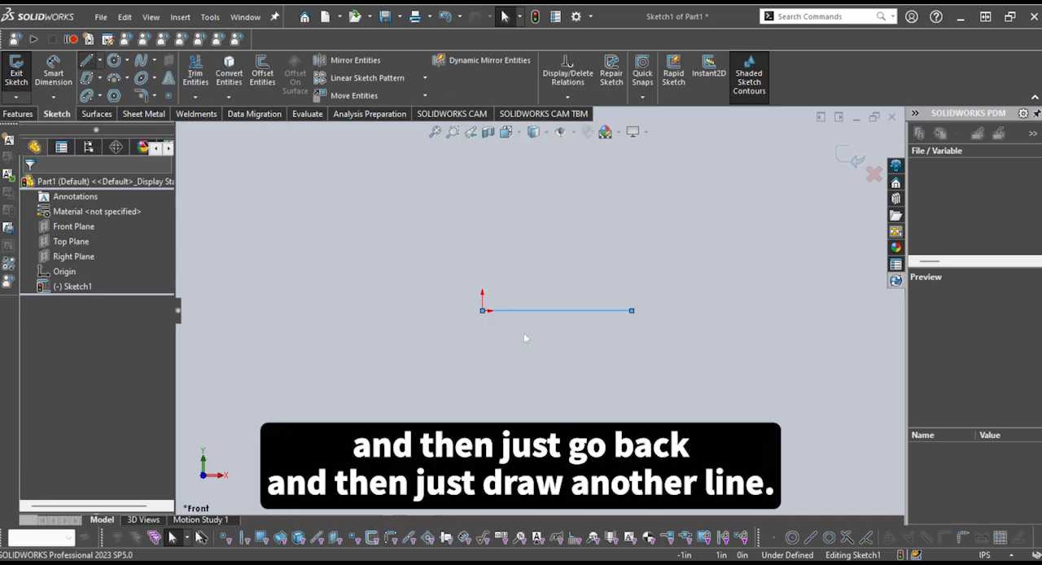
left_click(486, 311)
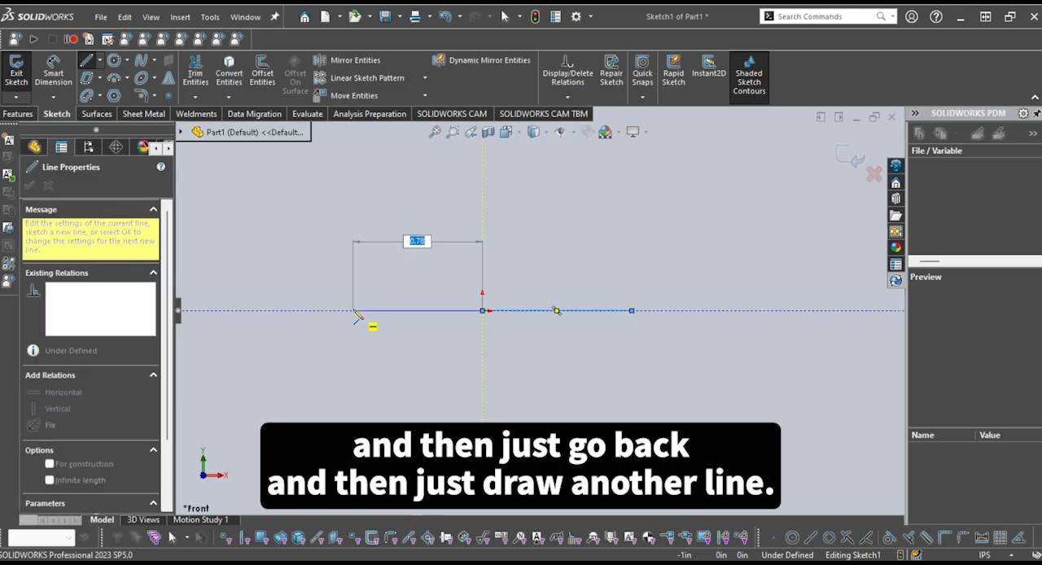
left_click(354, 310)
key("Escape")
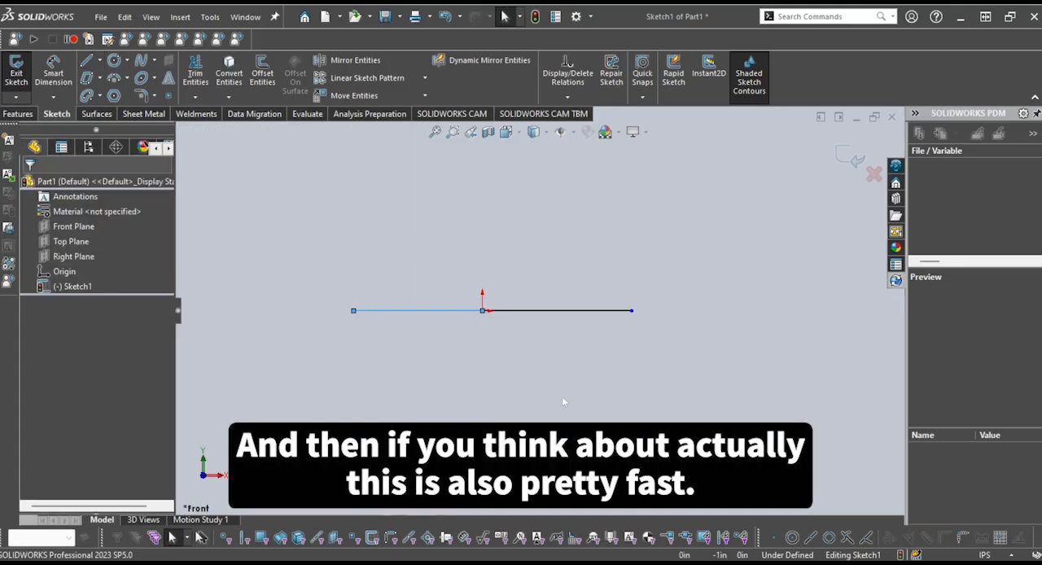
Delete both horizontal lines that meet at the origin
left_click(564, 395)
scroll(506, 341, "up", 1)
scroll(509, 335, "down", 1)
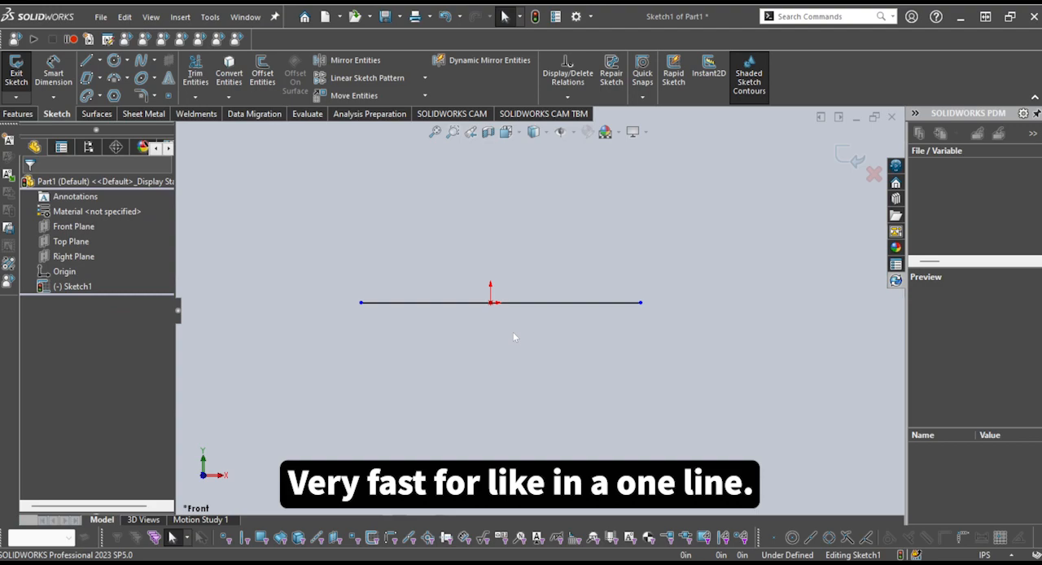
left_click_drag(545, 360, 430, 242)
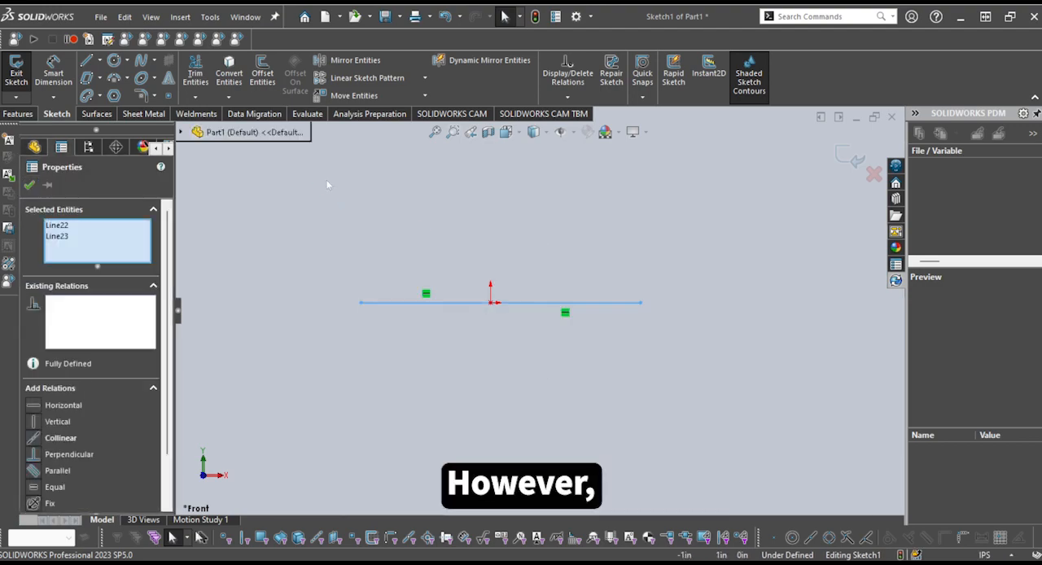
key("Delete")
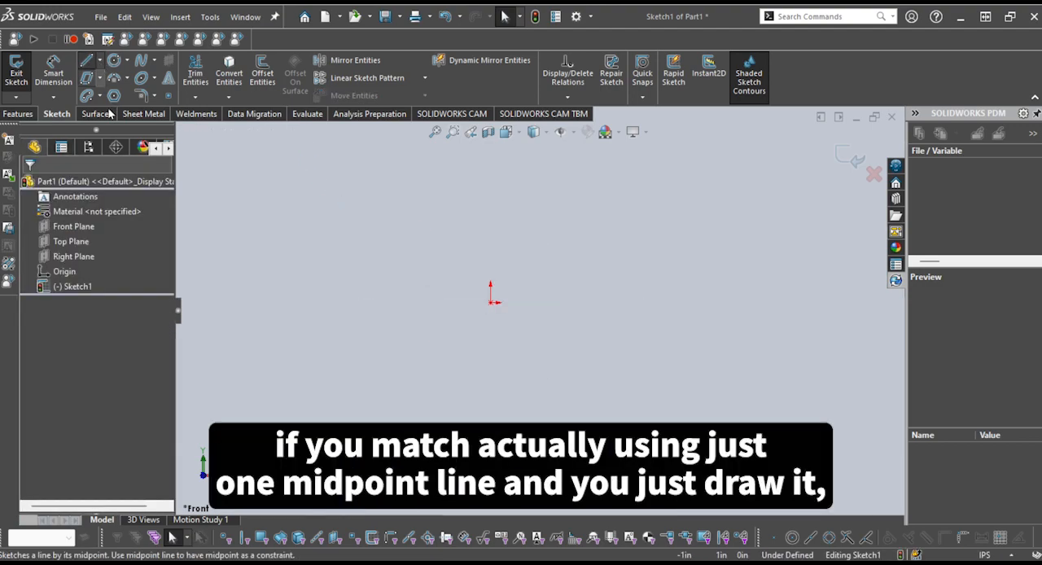
Sketch a single horizontal midpoint line centered on the origin again, and delete it
left_click(109, 109)
left_click(491, 302)
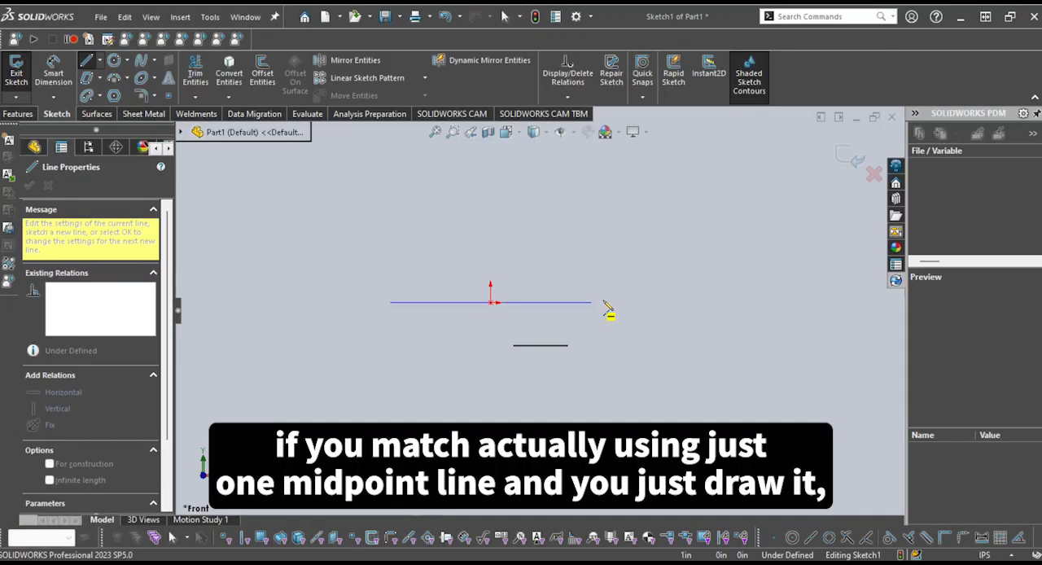
left_click(615, 302)
key("Escape")
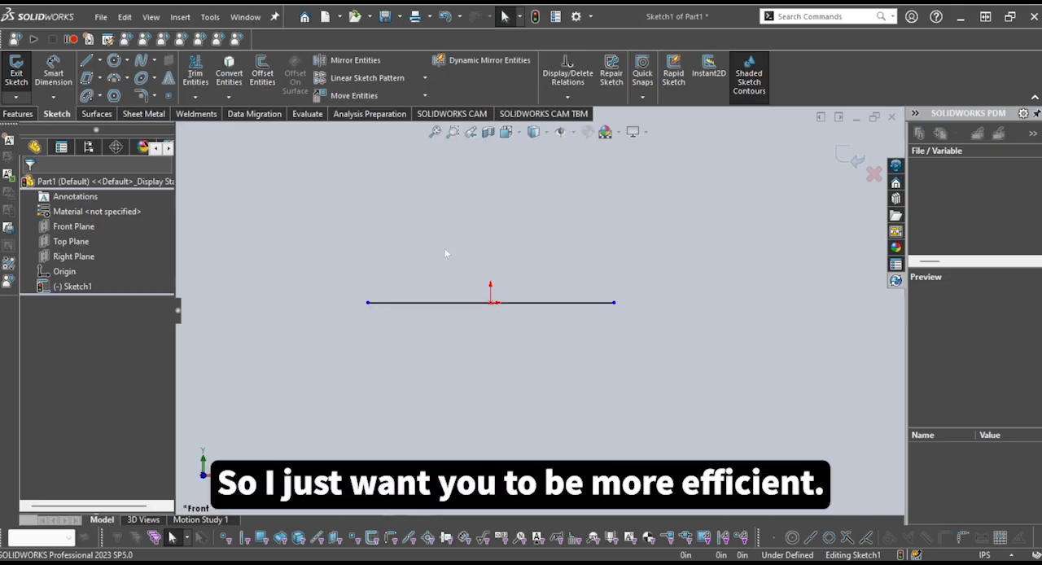
left_click_drag(541, 358, 439, 269)
key("Delete")
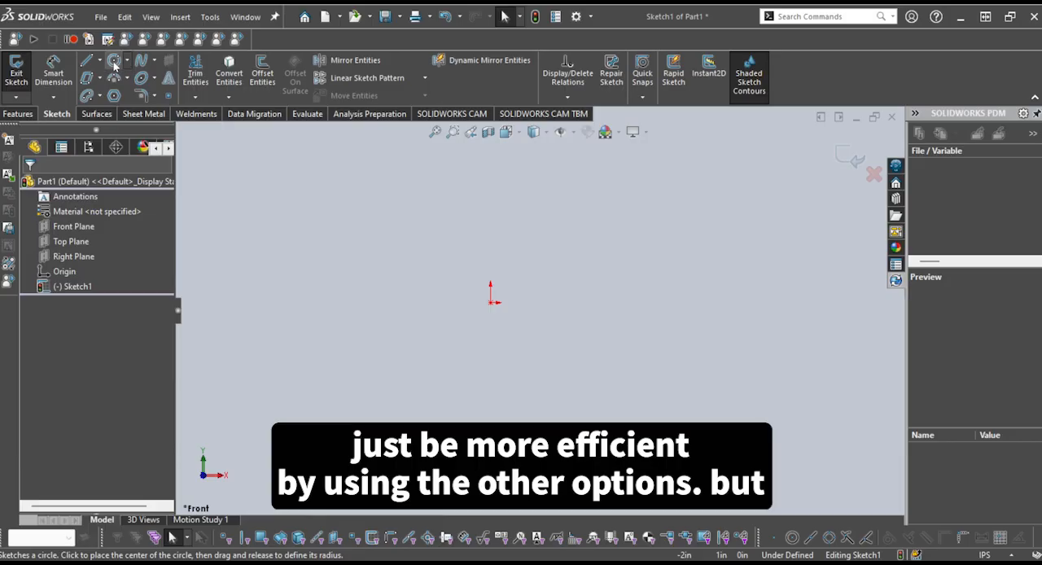
Sketch a circle about 1.5 in in diameter centered on the origin
left_click(119, 64)
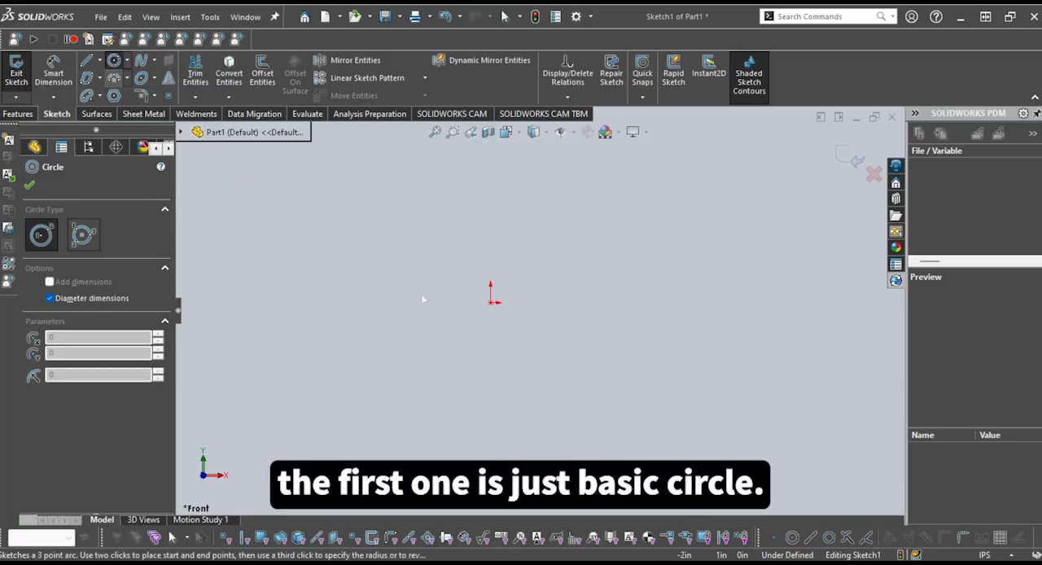
left_click(492, 303)
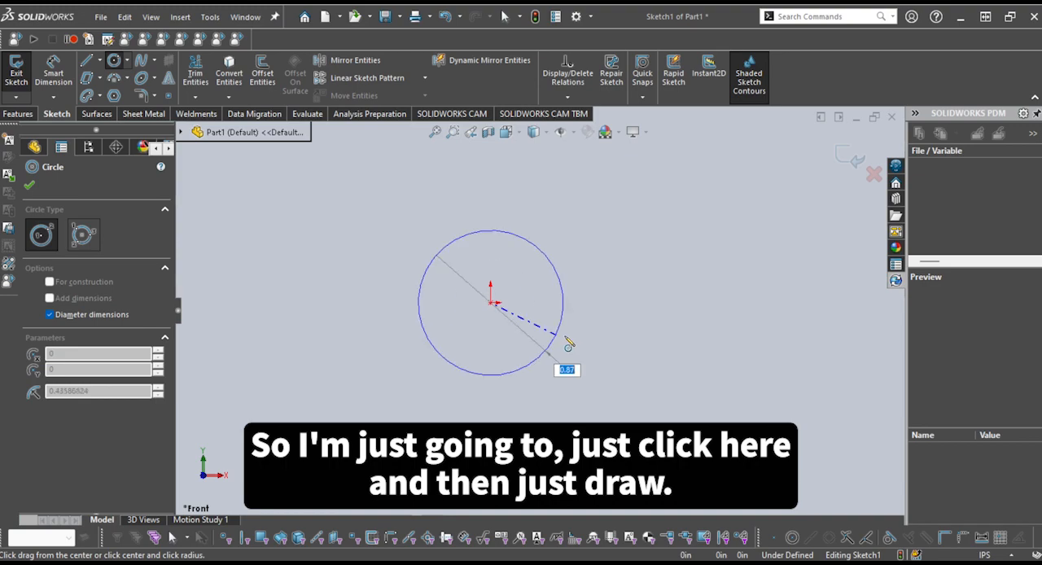
left_click(615, 311)
key("Escape")
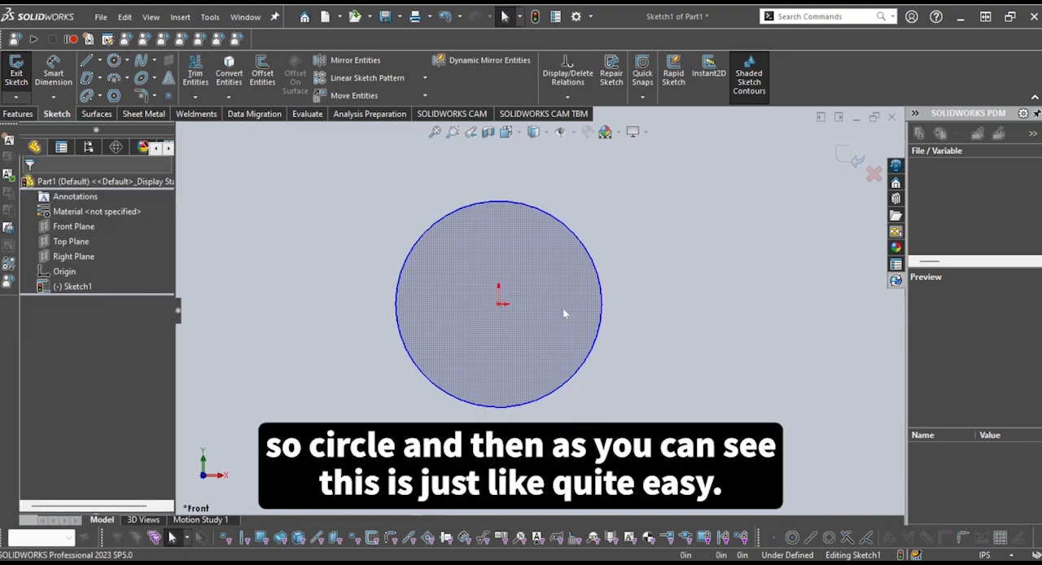
Delete the circle centered on the origin
scroll(619, 285, "up", 1)
left_click(597, 287)
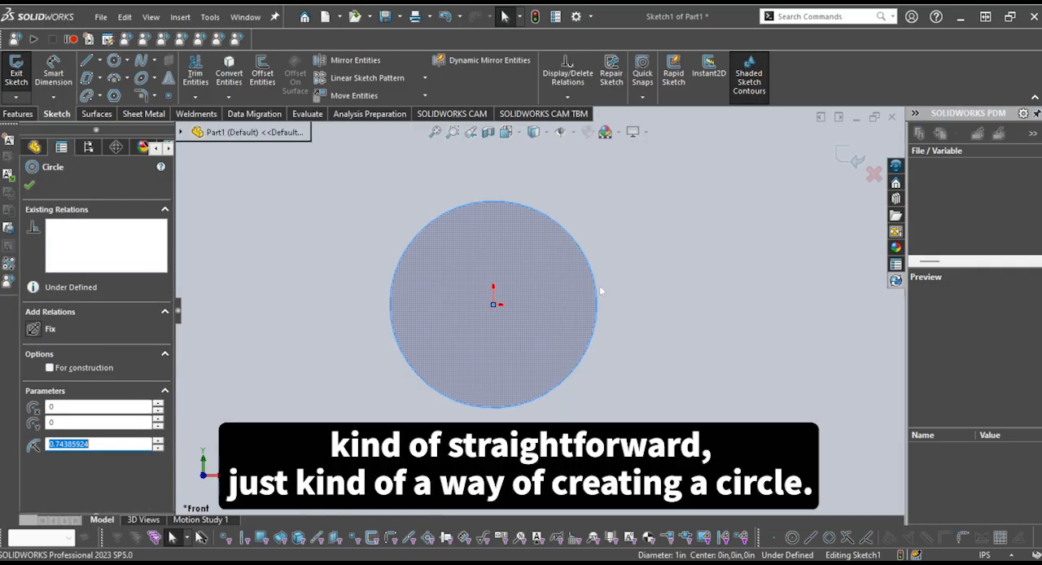
scroll(601, 290, "down", 1)
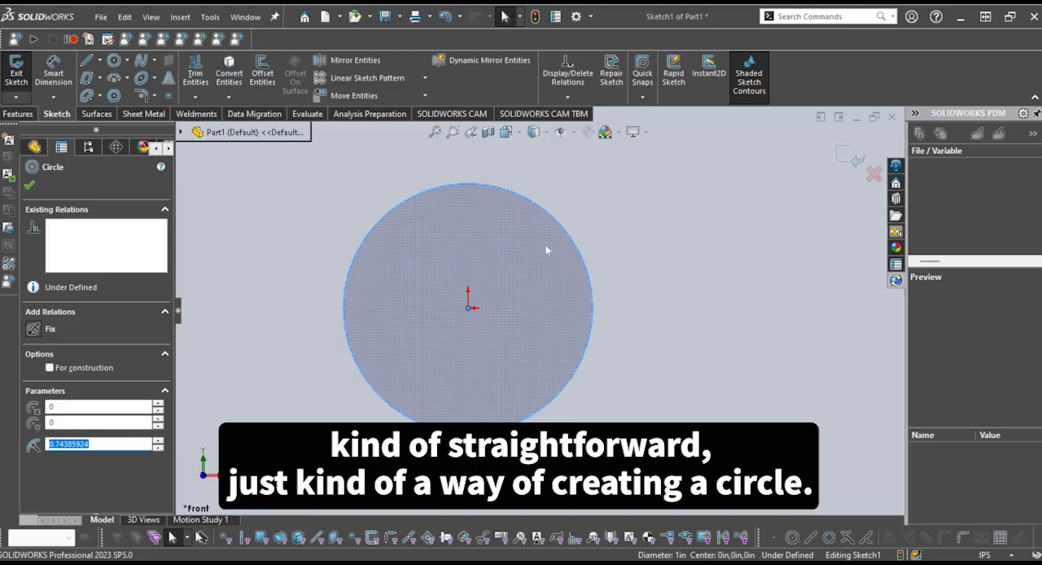
key("Delete")
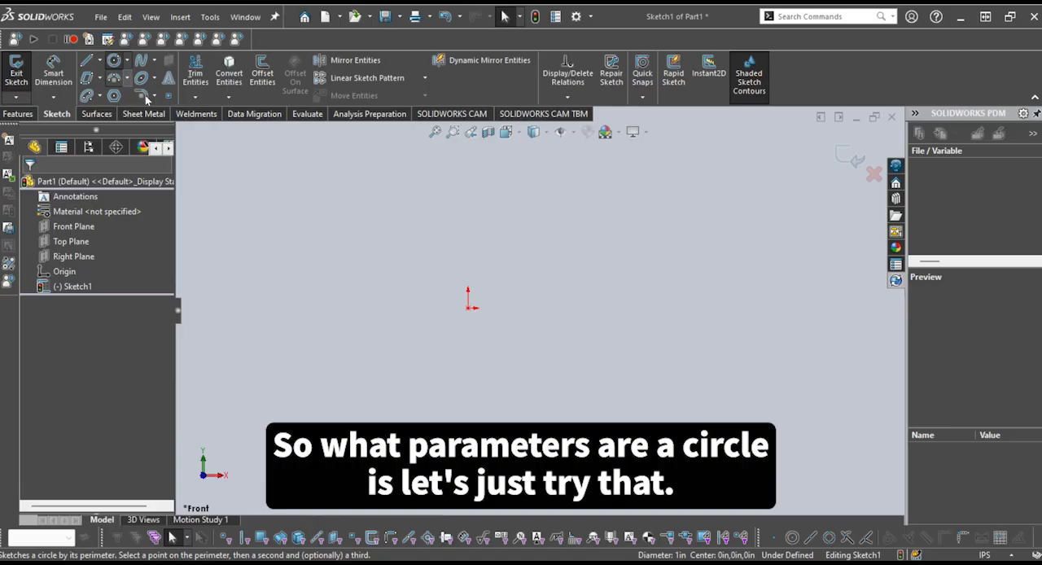
Try to sketch a perimeter circle with its first perimeter point on the origin
left_click(145, 95)
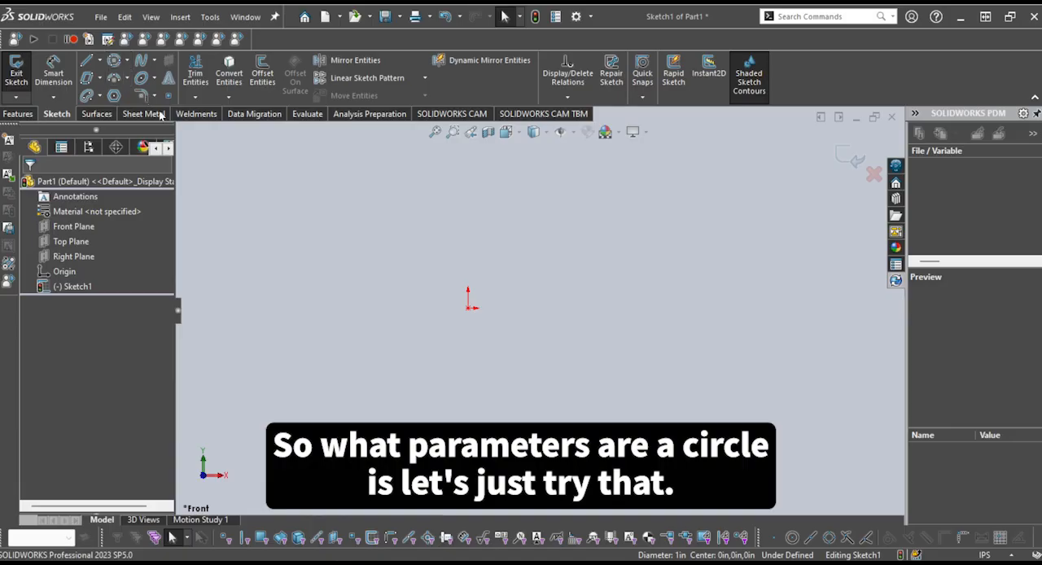
left_click(469, 310)
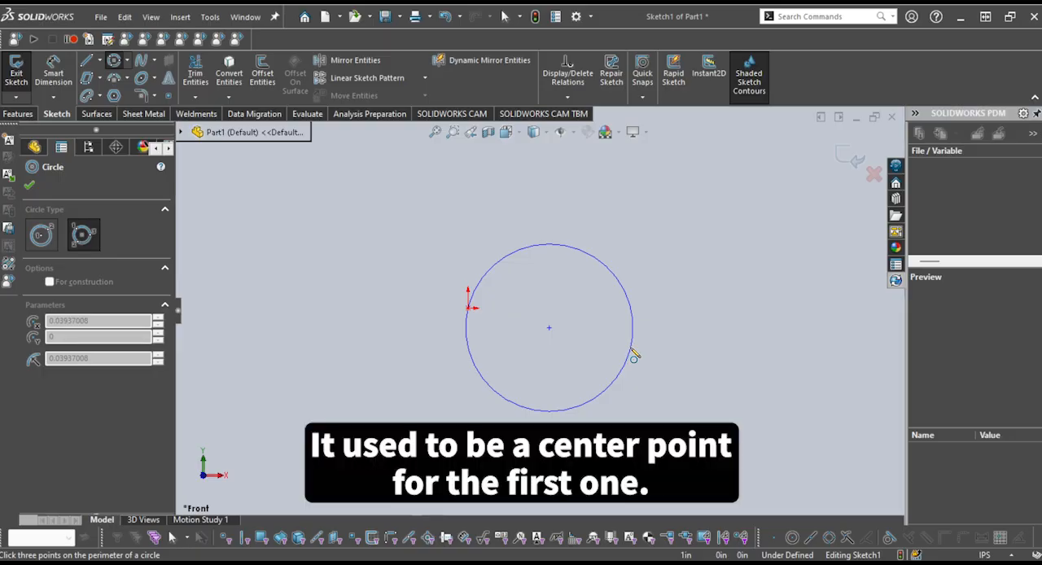
key("Escape")
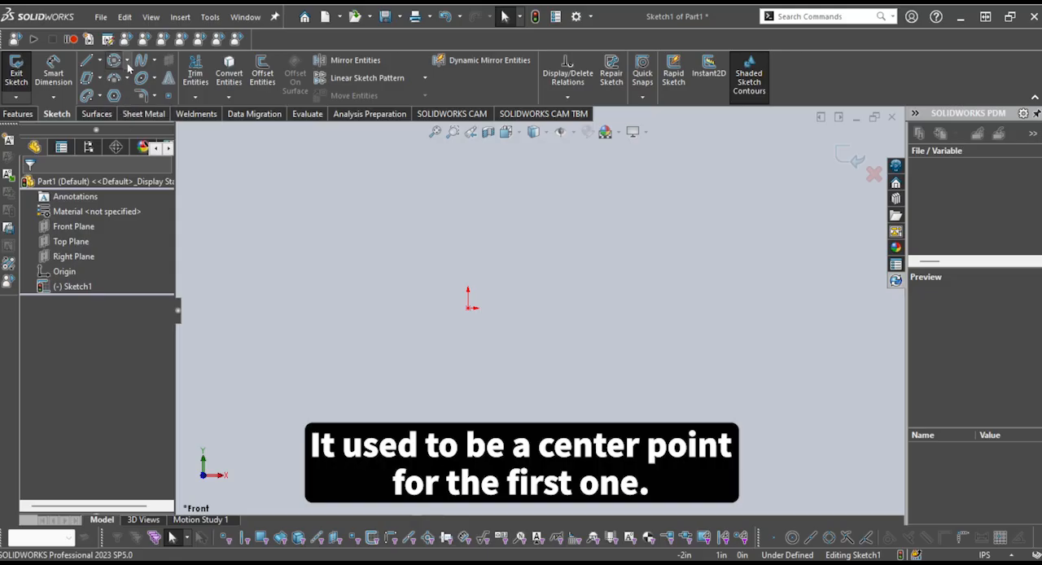
left_click(141, 79)
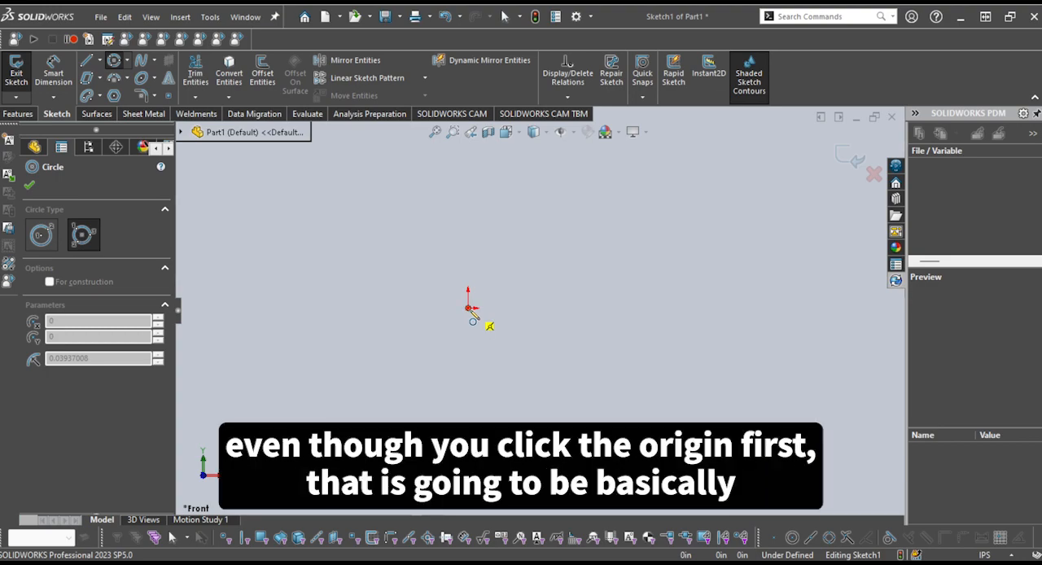
left_click(469, 309)
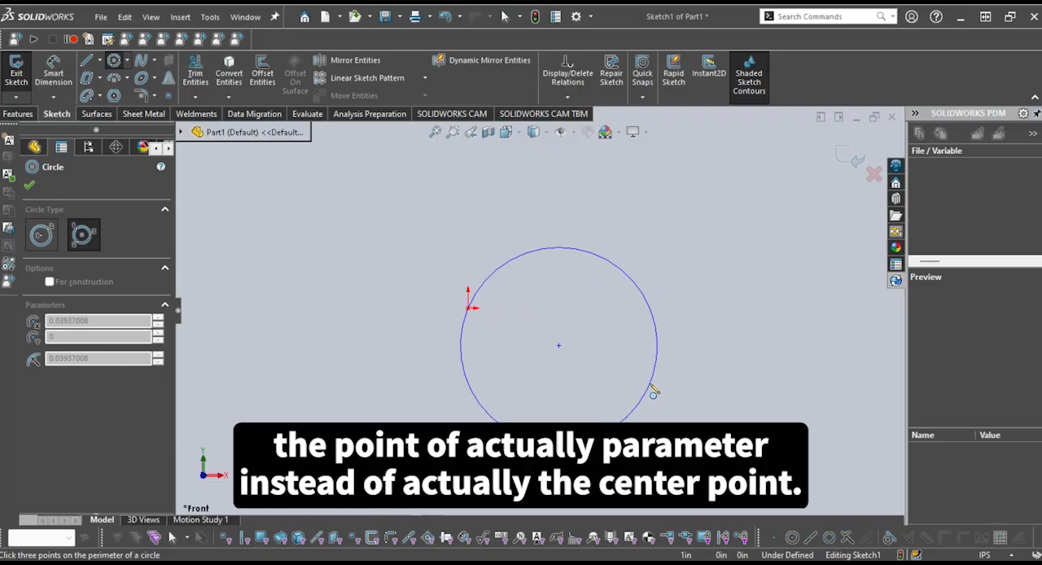
left_click(650, 385)
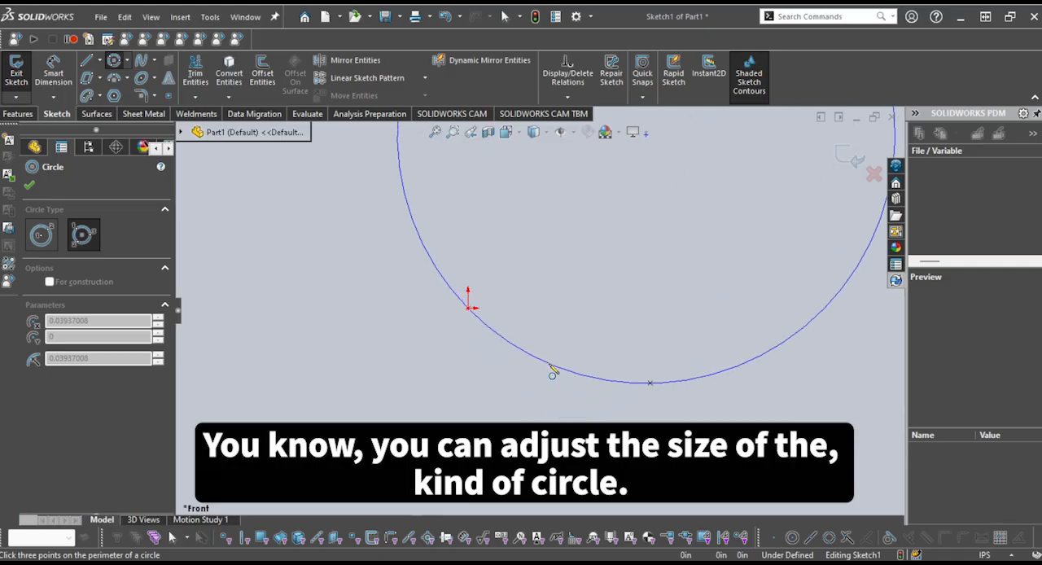
key("Escape")
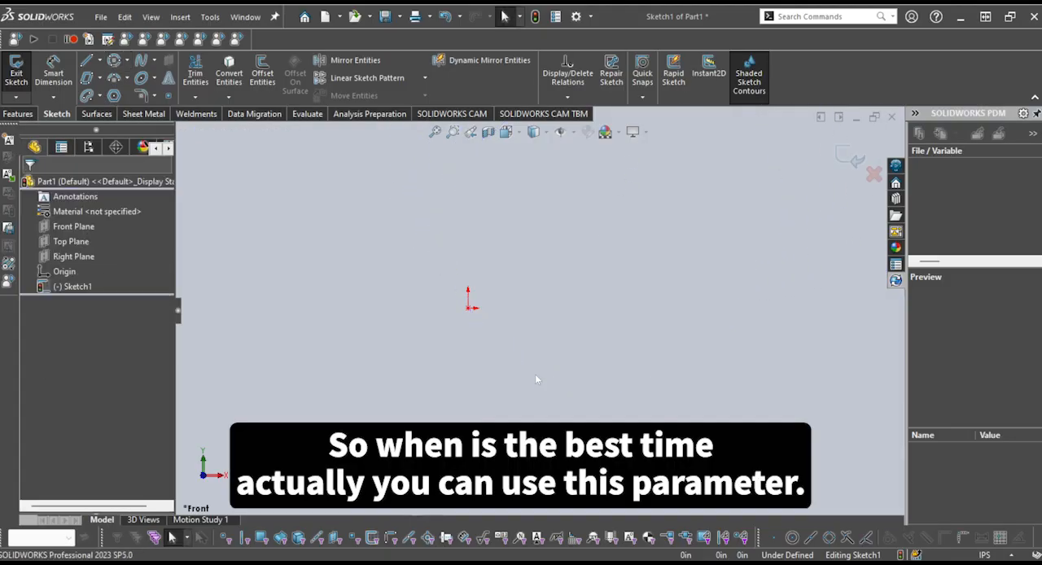
Sketch a vertical line above the origin and a separate horizontal line to the right of and slightly below the origin
left_click(86, 63)
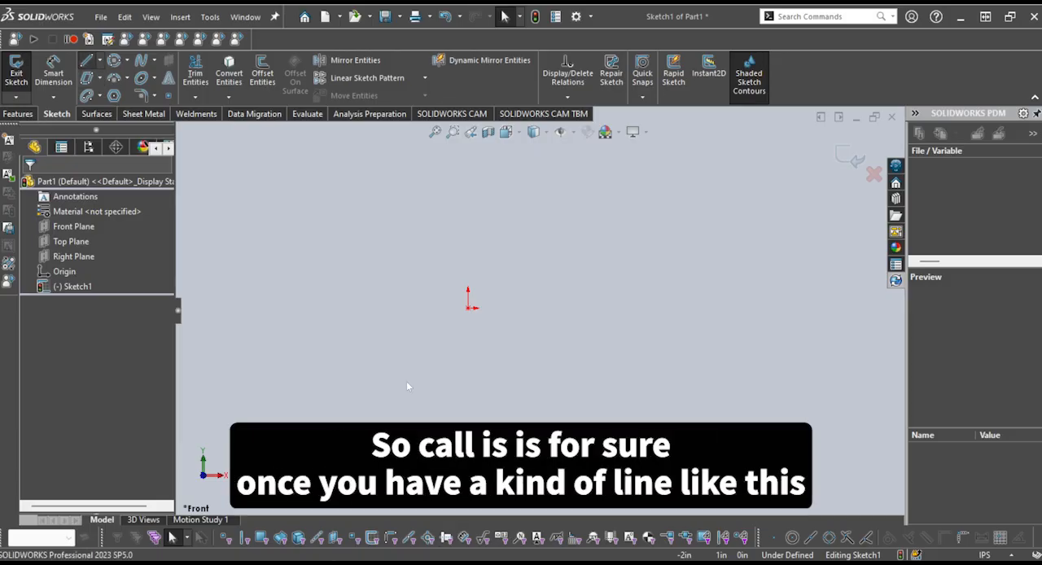
left_click(468, 308)
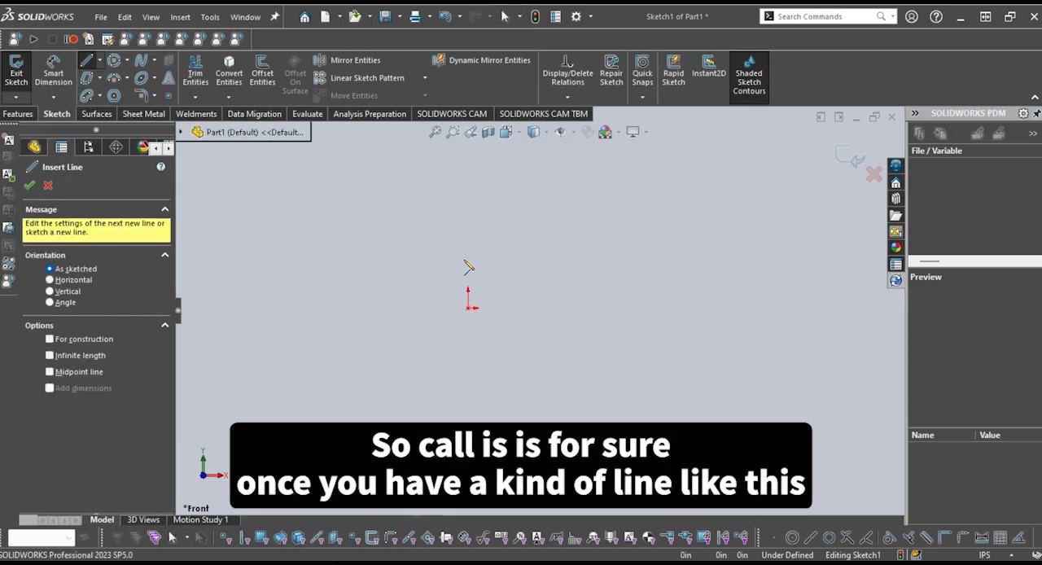
left_click(464, 168)
key("Escape")
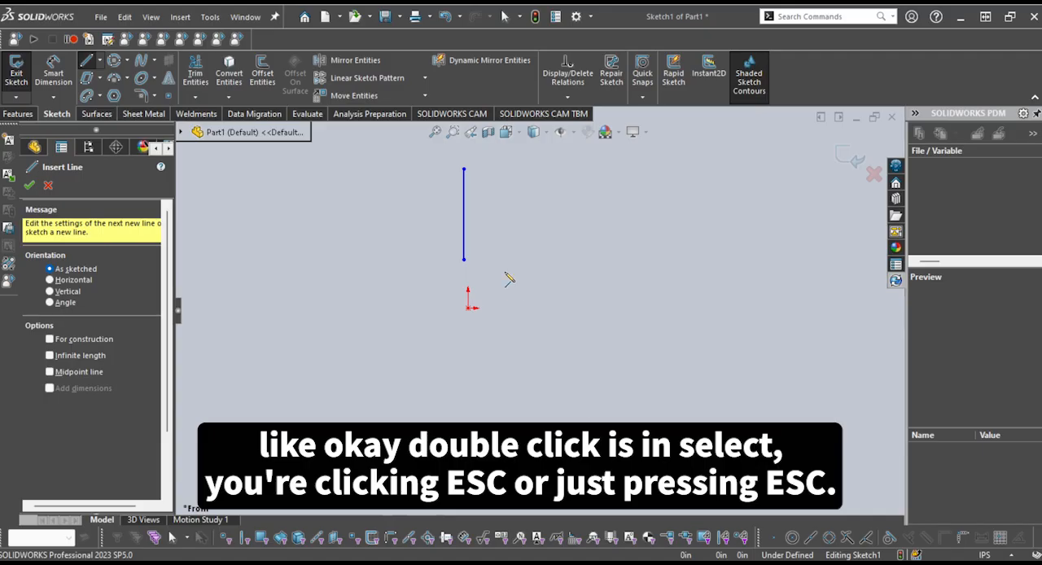
left_click(533, 319)
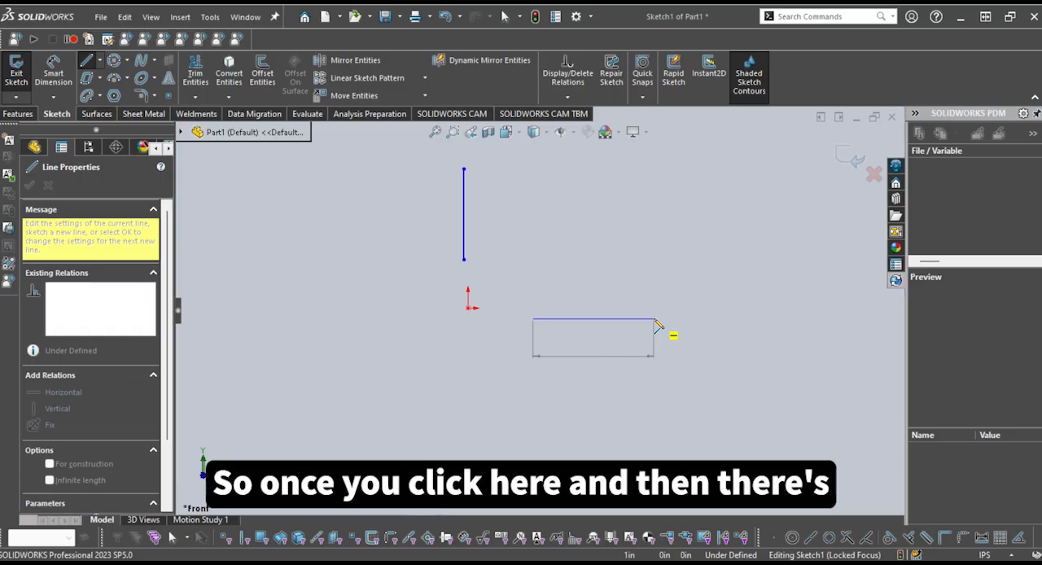
left_click(654, 319)
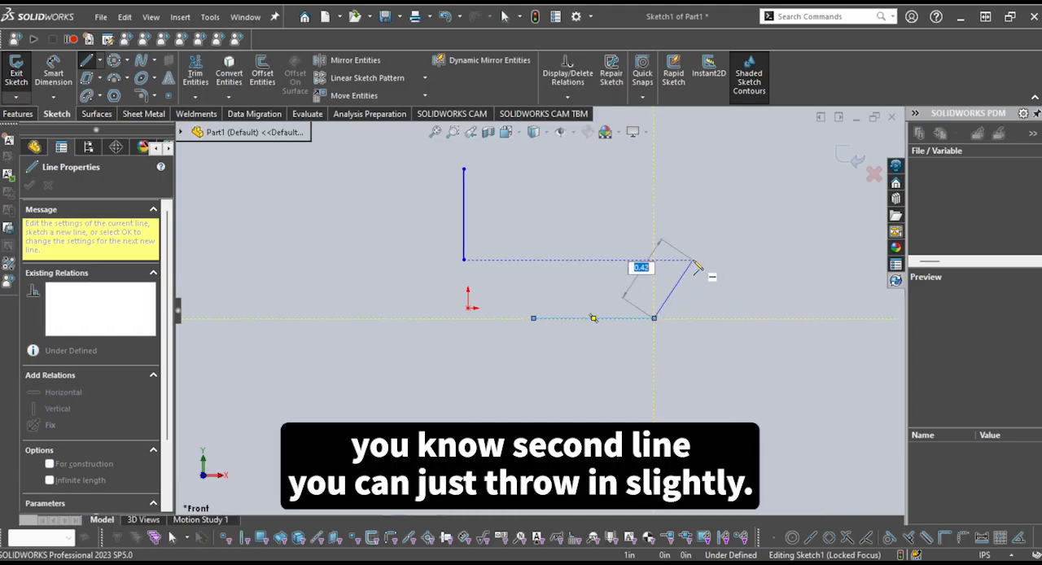
key("Escape")
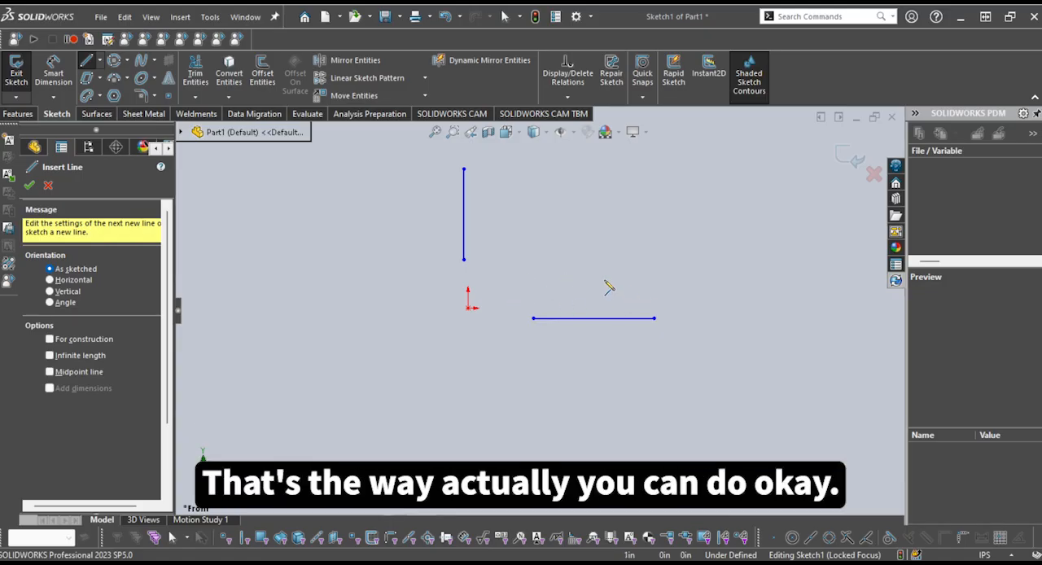
key("Escape")
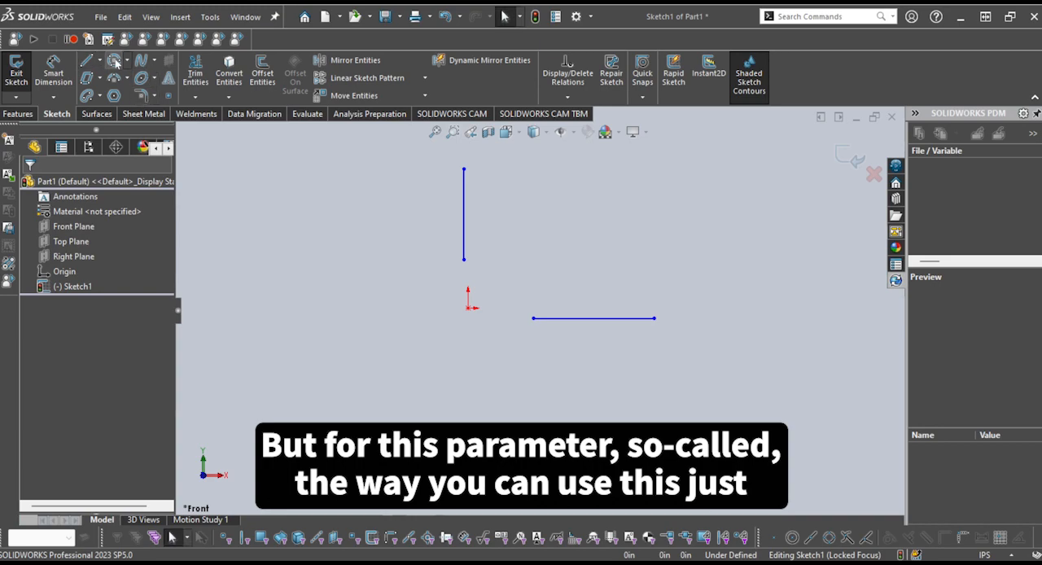
Sketch a perimeter circle through the vertical line's lower endpoint and the horizontal line's left endpoint, nearly tangent to both lines
left_click(115, 61)
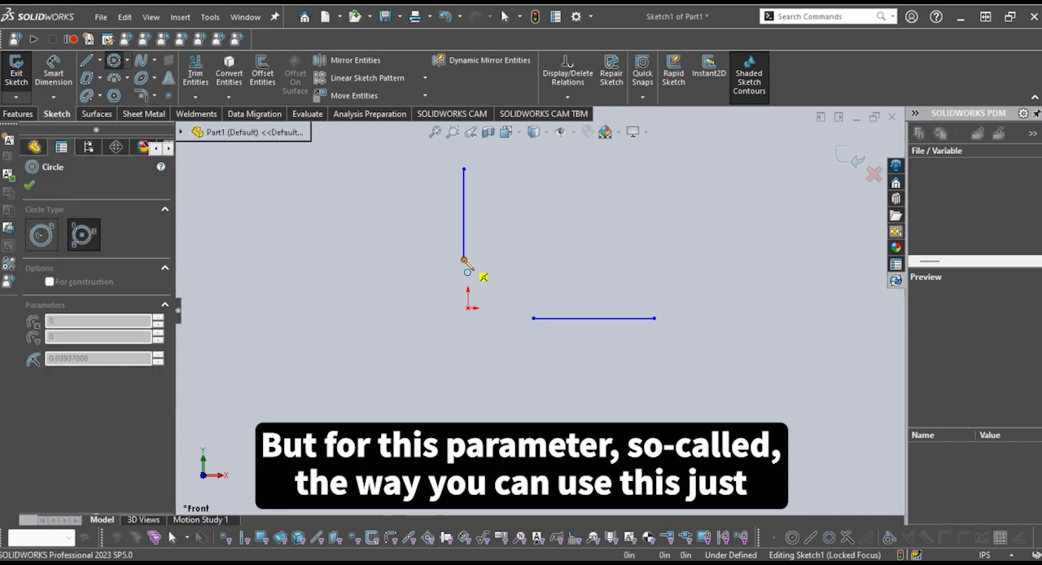
left_click(464, 261)
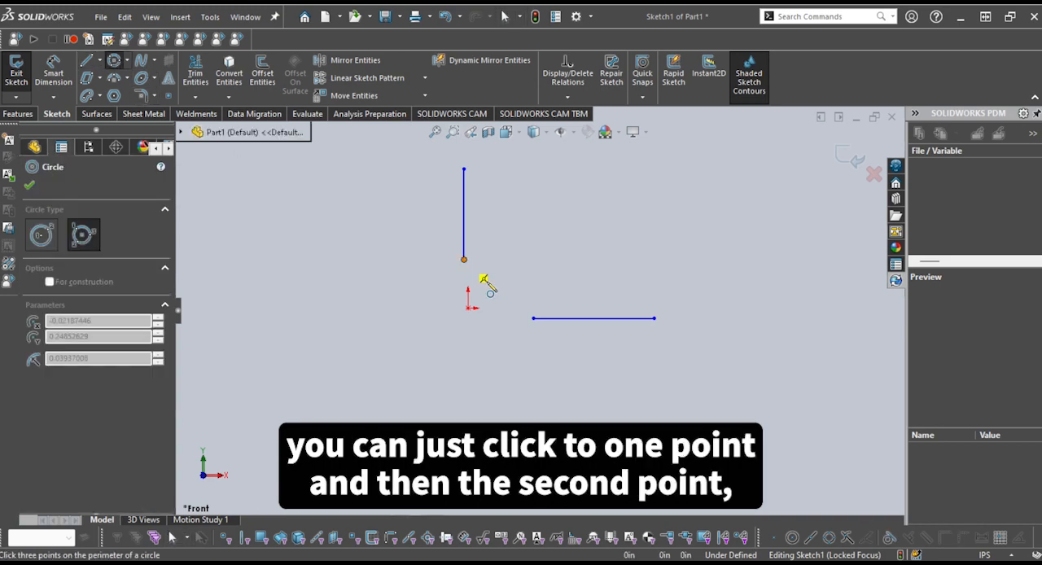
left_click(534, 320)
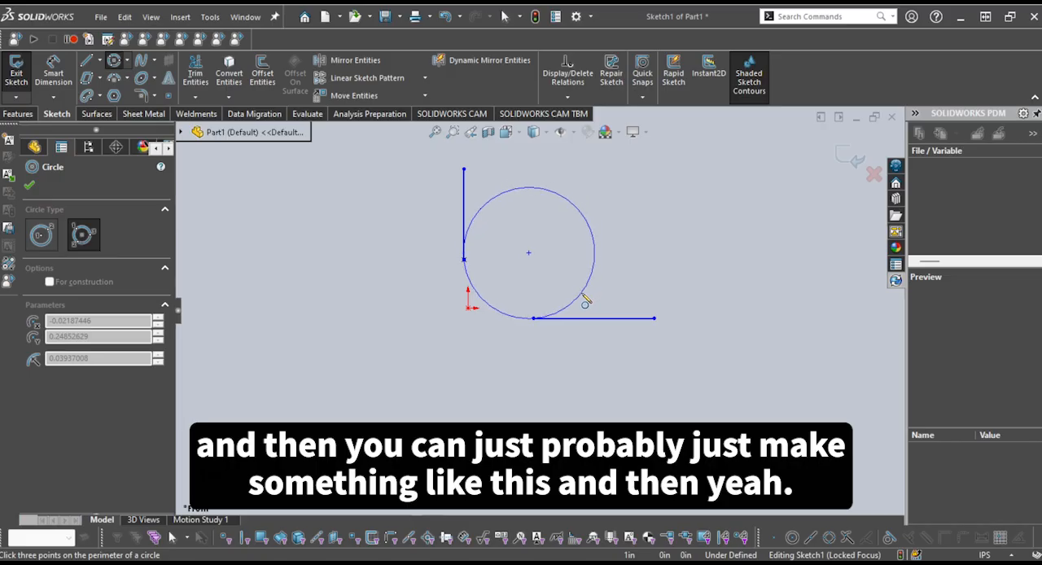
left_click(584, 301)
key("Escape")
left_click_drag(481, 285, 460, 246)
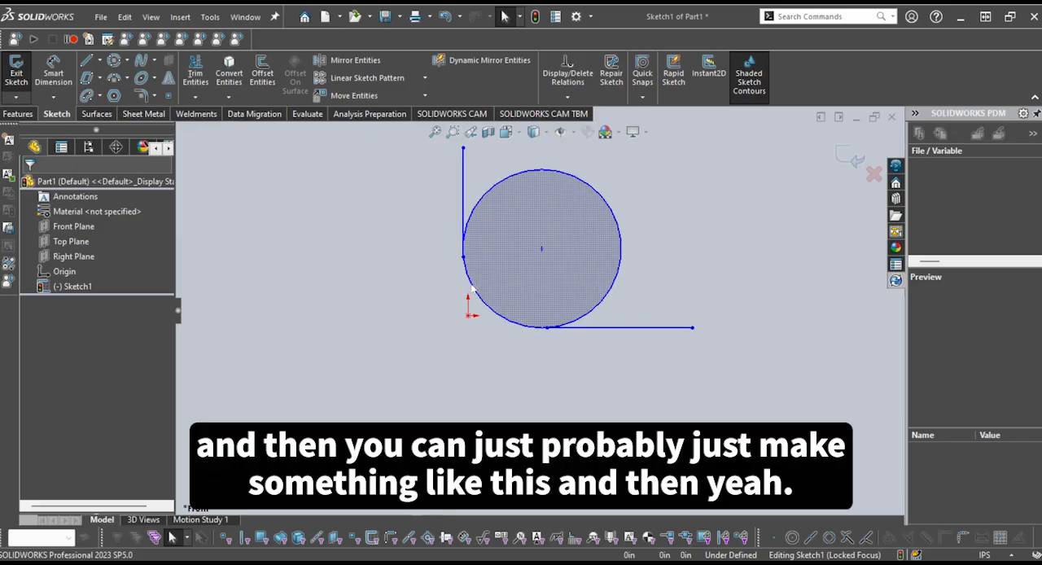
left_click(495, 370)
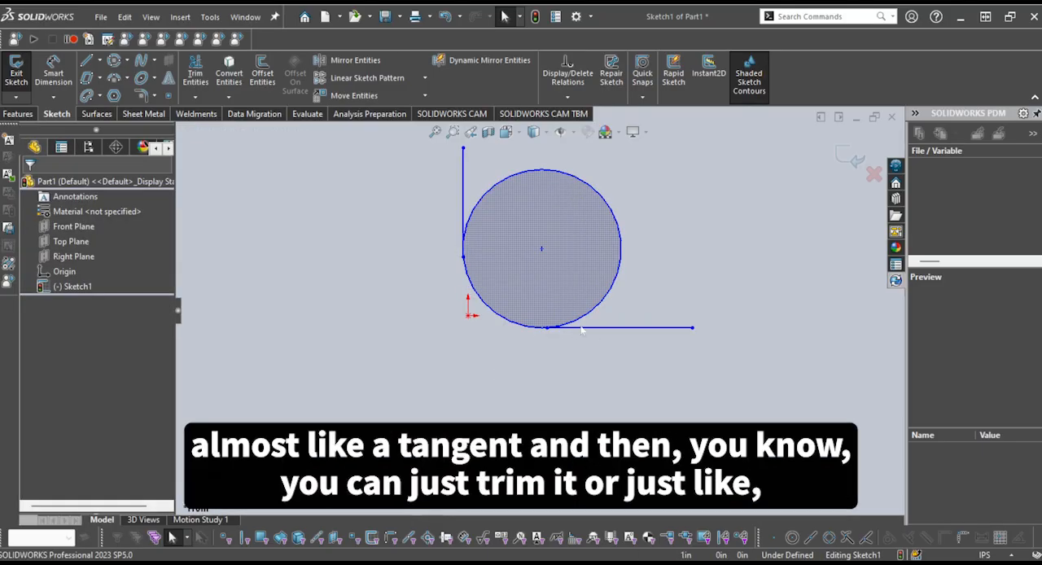
key("ctrl+z")
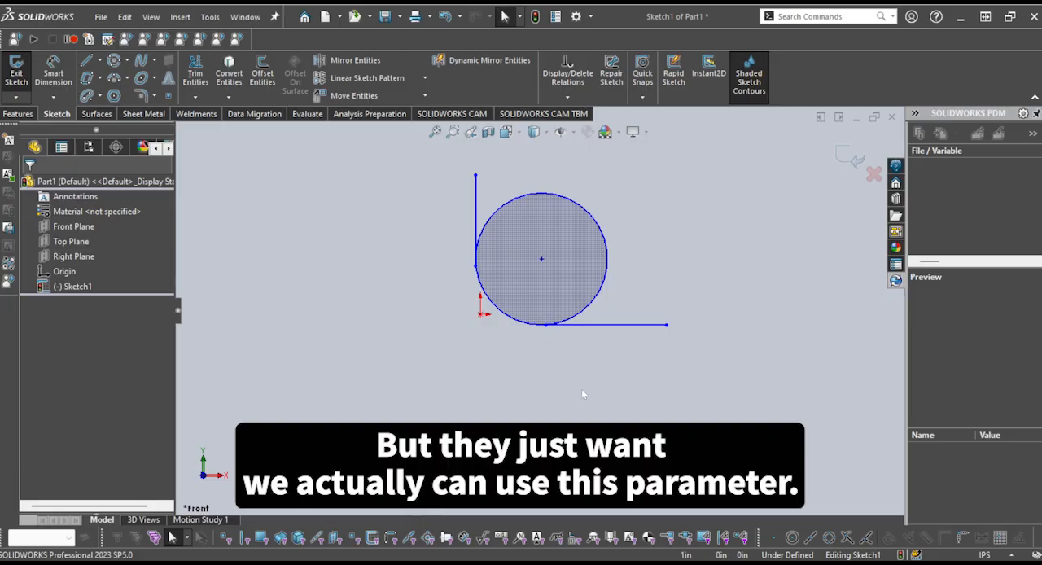
Delete the perimeter circle together with the vertical and horizontal lines
left_click_drag(583, 395, 383, 177)
key("Delete")
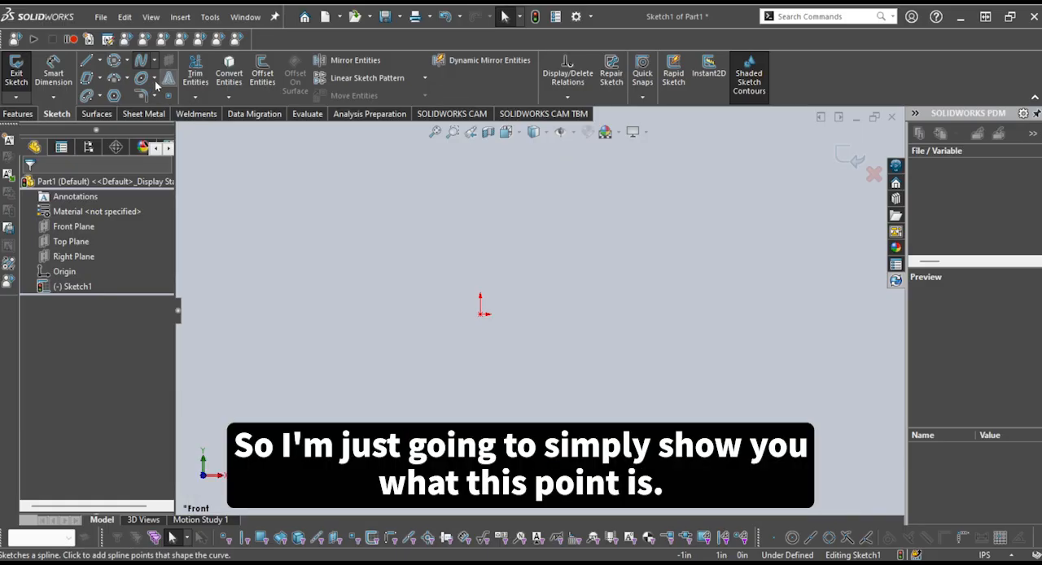
Sketch a wavy six-point spline about 3 in long that starts at the origin, runs right and curls back at its upper end
left_click(140, 60)
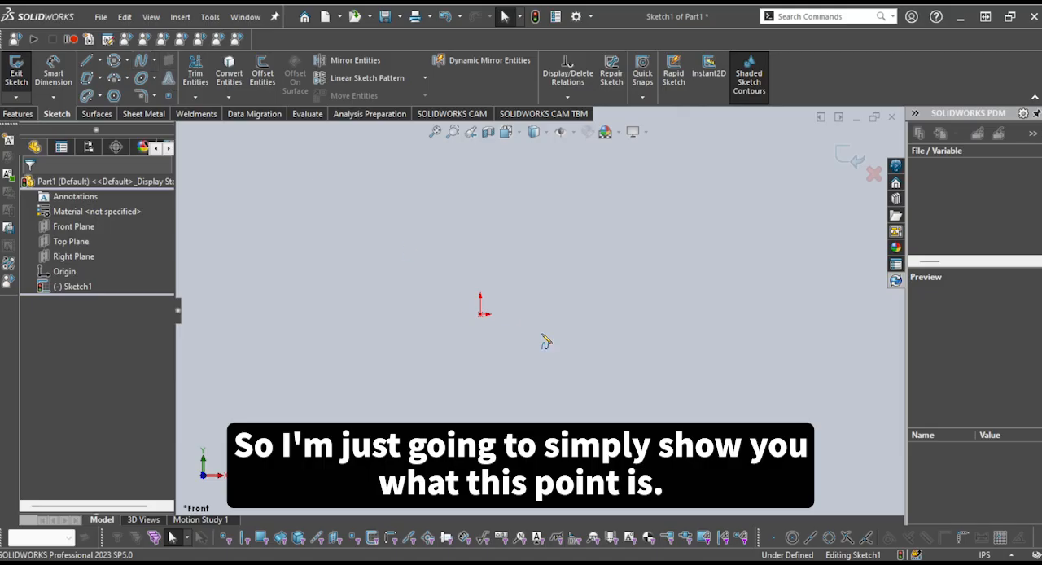
left_click(481, 315)
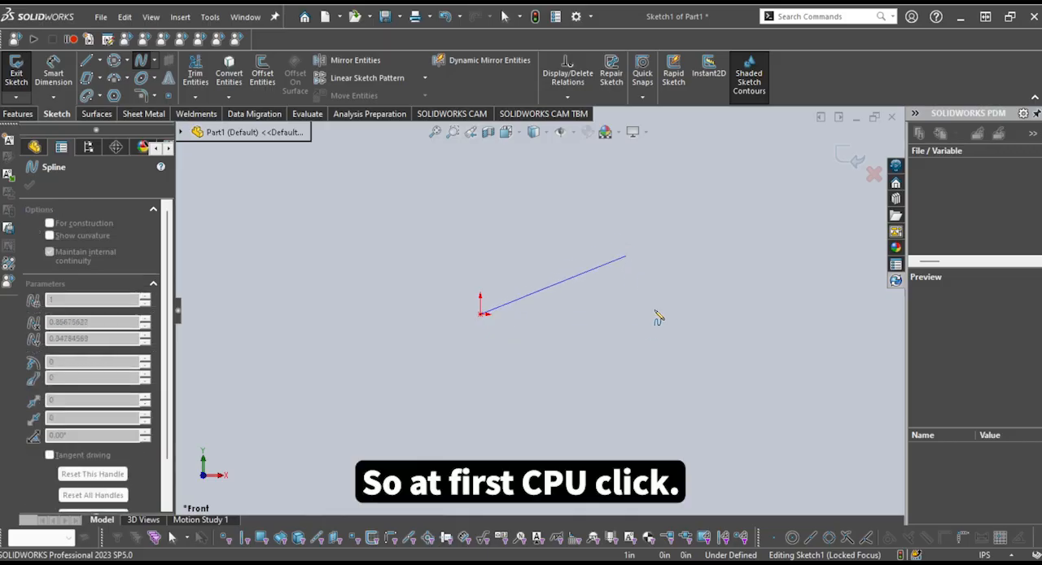
left_click(588, 314)
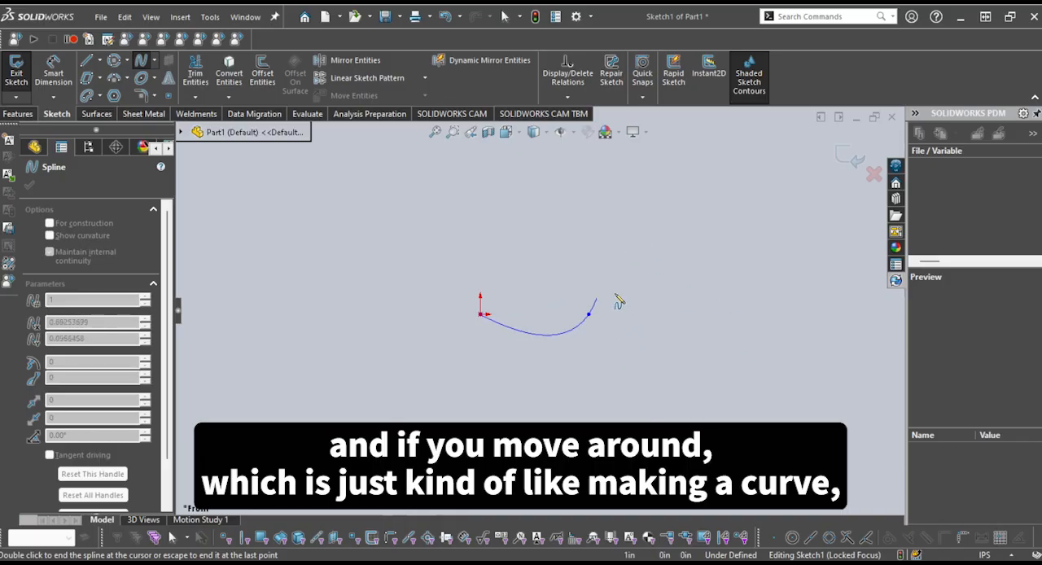
left_click(675, 277)
left_click(800, 326)
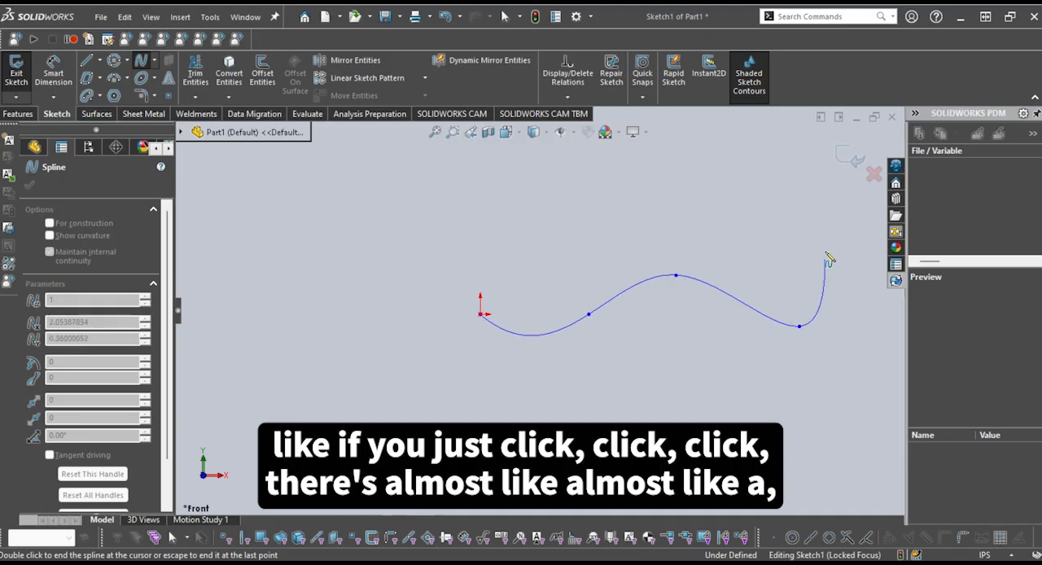
left_click(837, 248)
double_click(770, 199)
key("Escape")
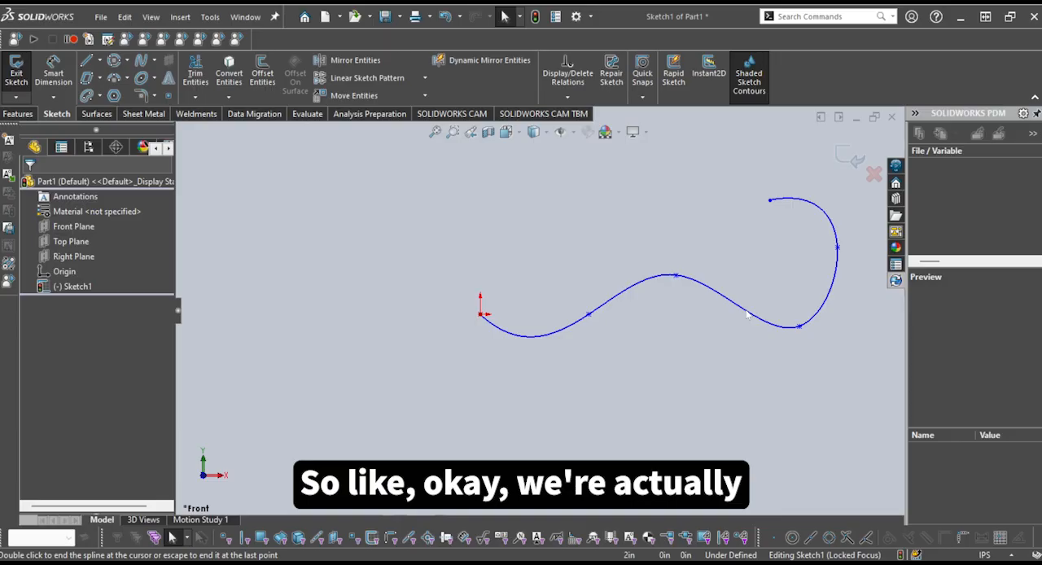
Examine the curvature of the spline and the placement of its points
scroll(746, 316, "down", 2)
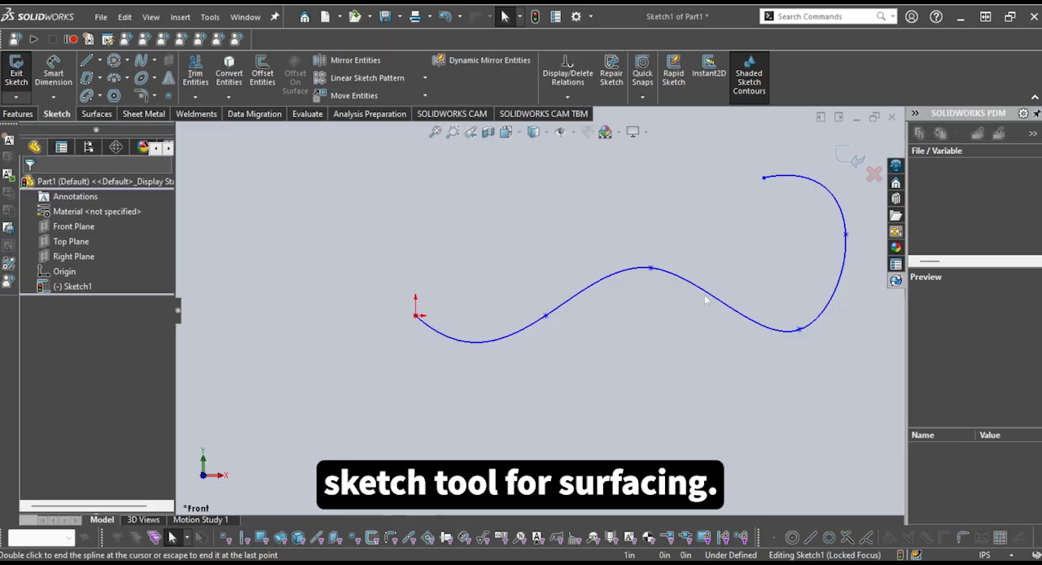
scroll(730, 323, "up", 1)
scroll(736, 305, "down", 1)
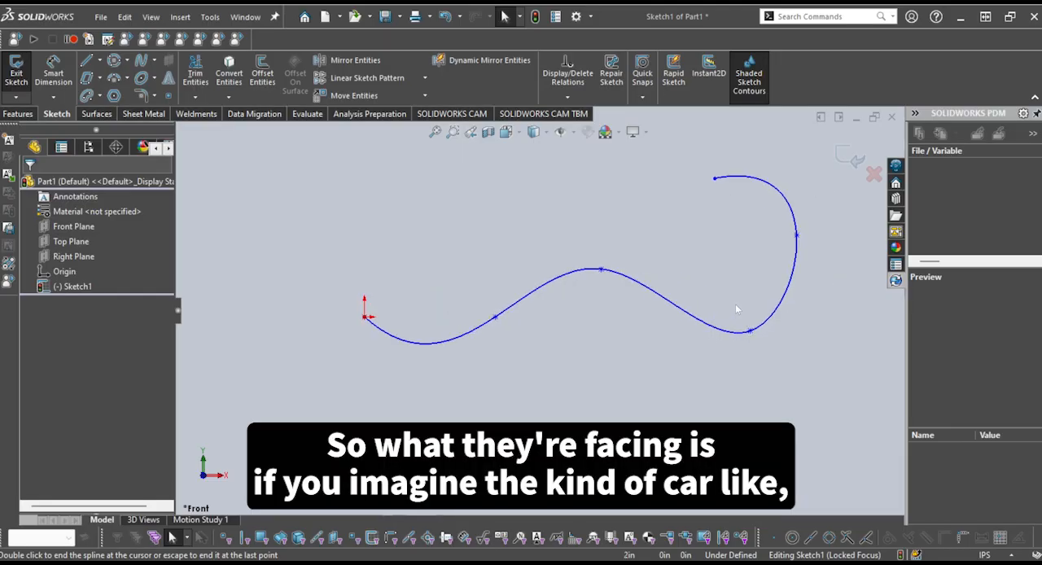
scroll(736, 303, "up", 1)
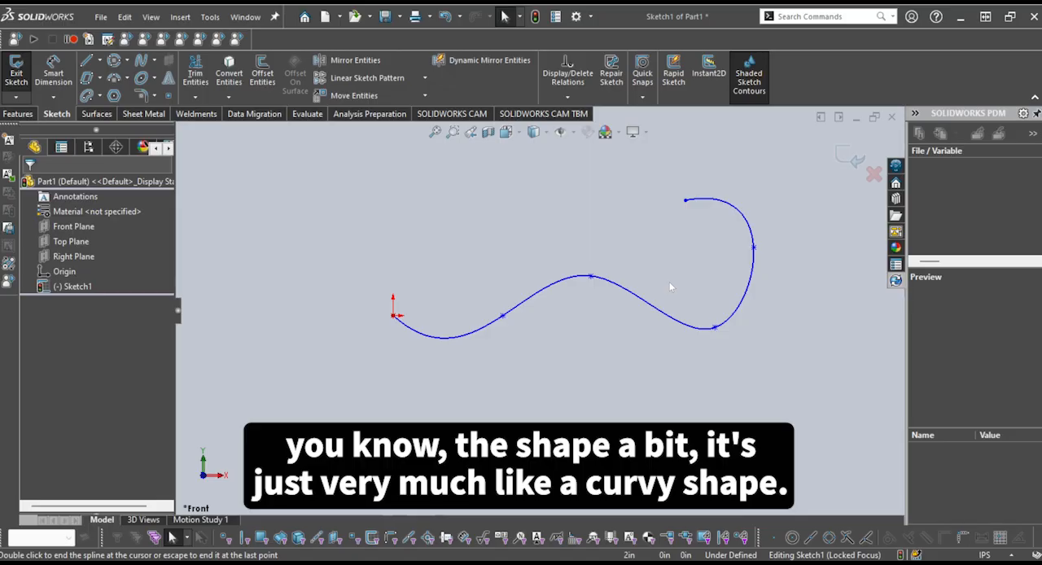
scroll(671, 286, "up", 1)
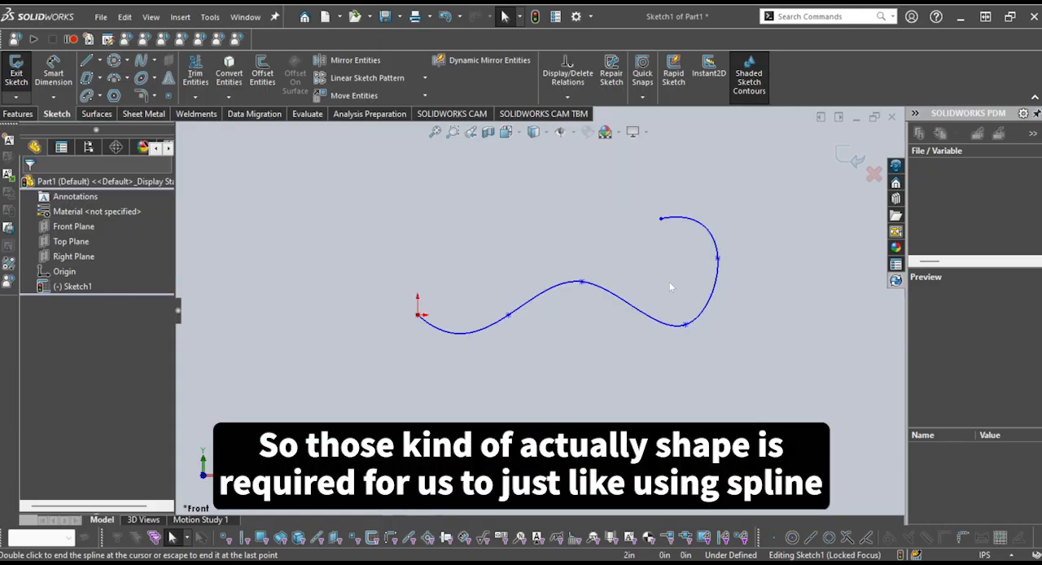
scroll(651, 279, "down", 1)
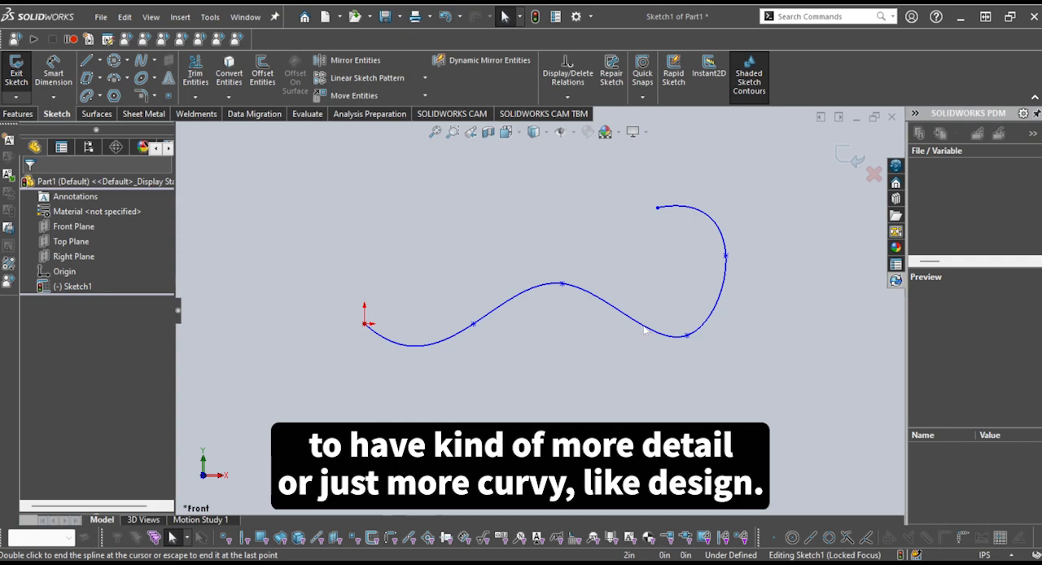
key("Escape")
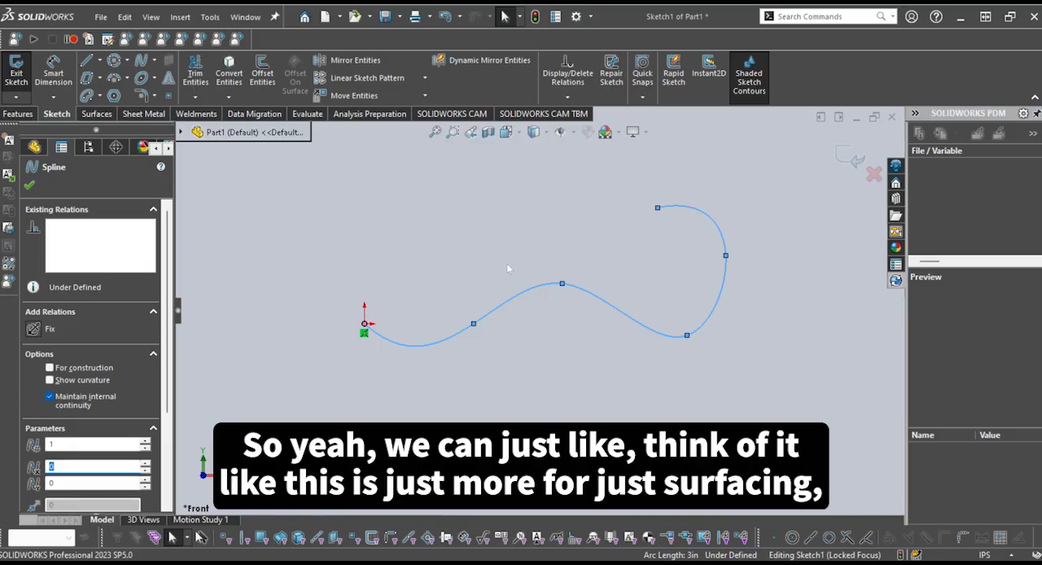
Delete the wavy spline from the sketch
key("Delete")
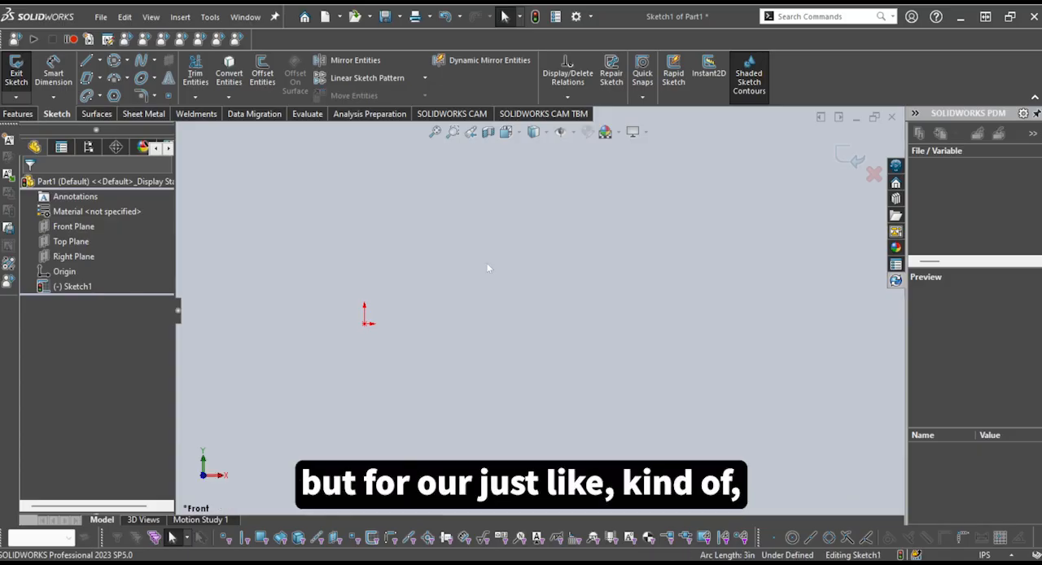
middle_click_drag(236, 314, 385, 315, "ctrl")
middle_click_drag(434, 341, 482, 332, "ctrl")
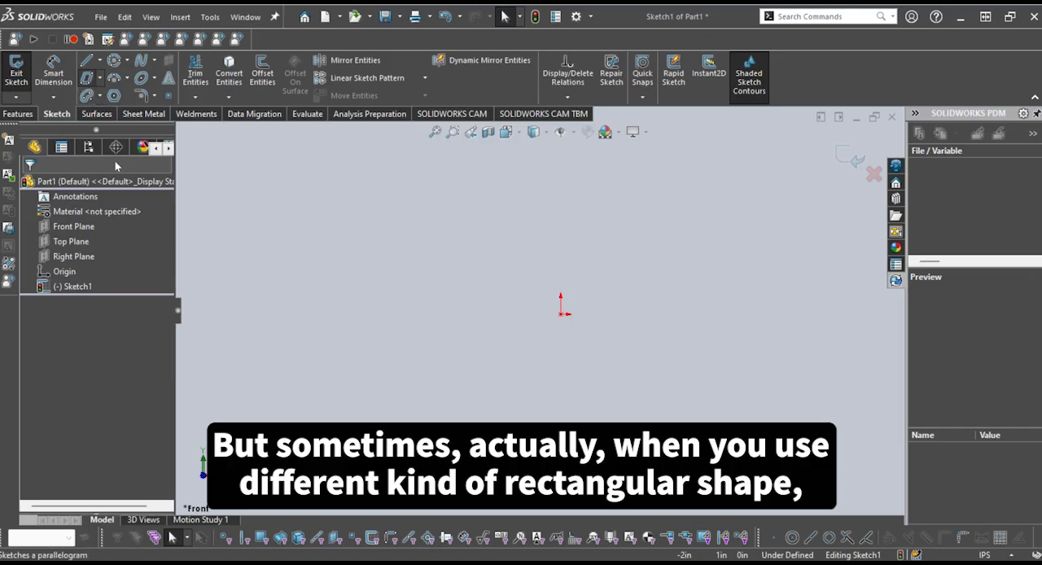
Sketch a corner rectangle about 0.66 in wide and 0.40 in high, starting at the origin and extending up and right
left_click(86, 77)
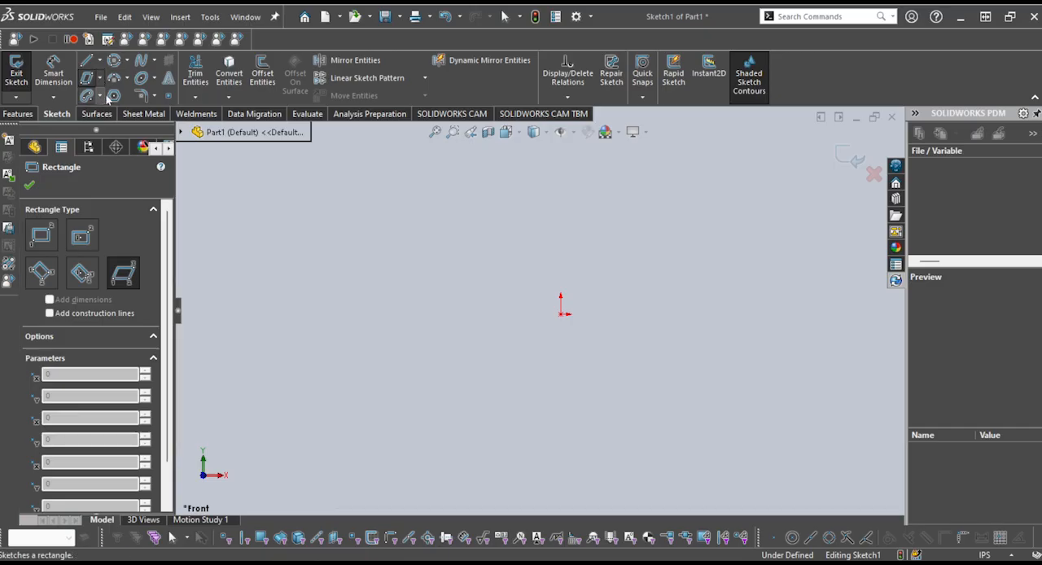
left_click(86, 79)
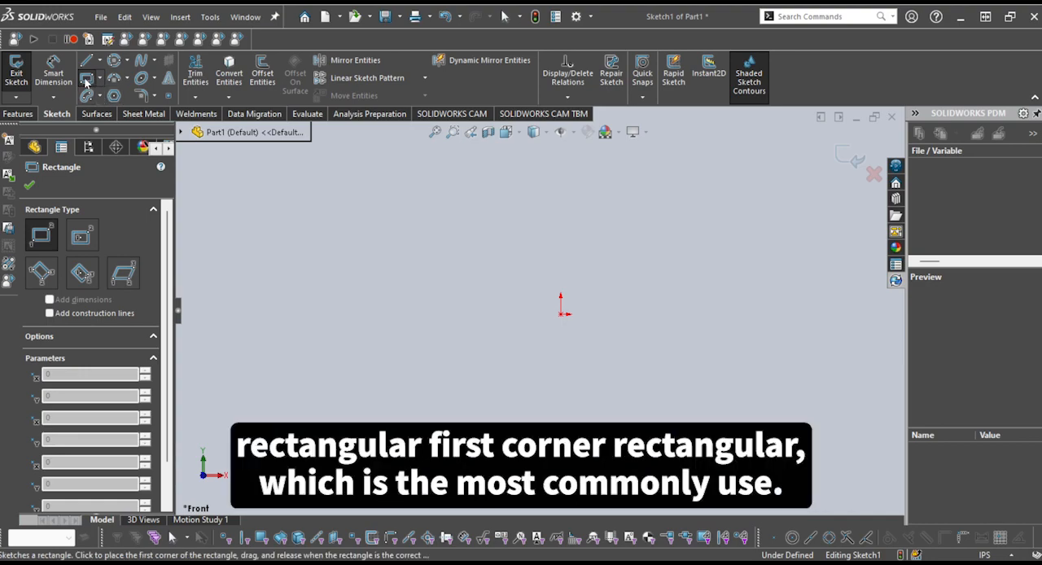
left_click(563, 315)
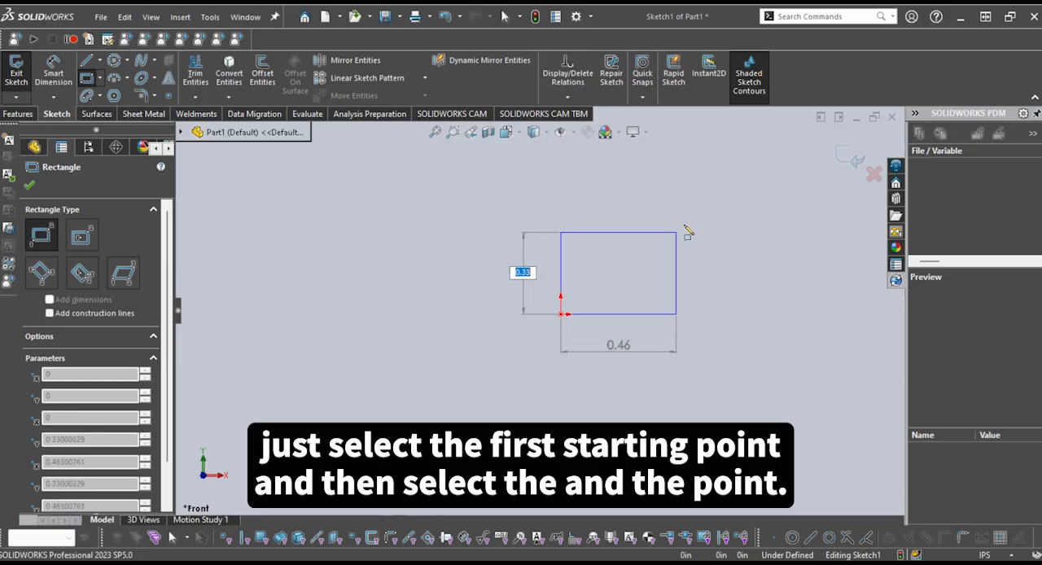
left_click(727, 215)
key("Escape")
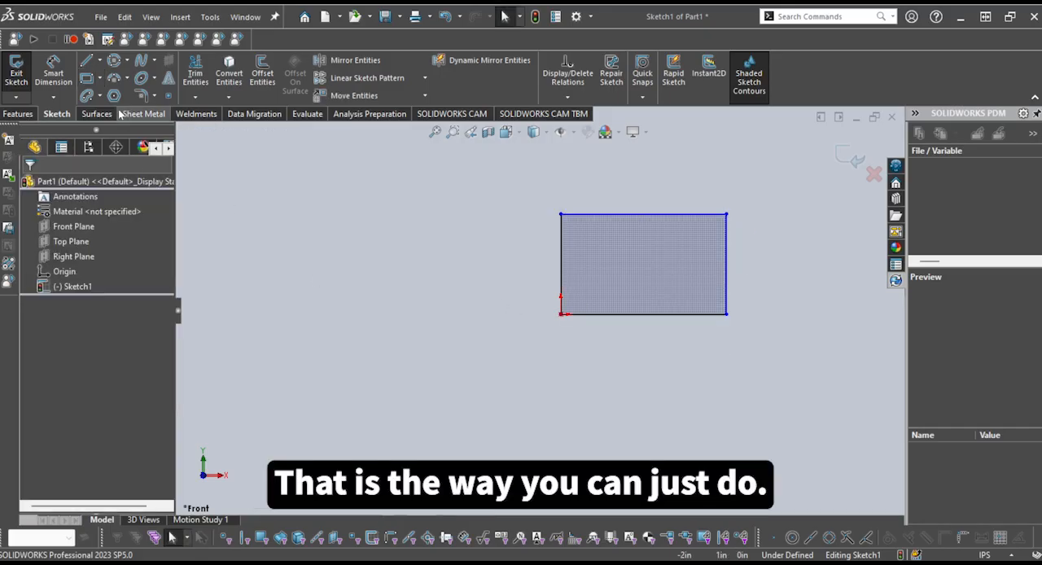
Sketch a center rectangle about 0.82 in wide and 0.32 in high, centered on the origin
left_click(561, 314)
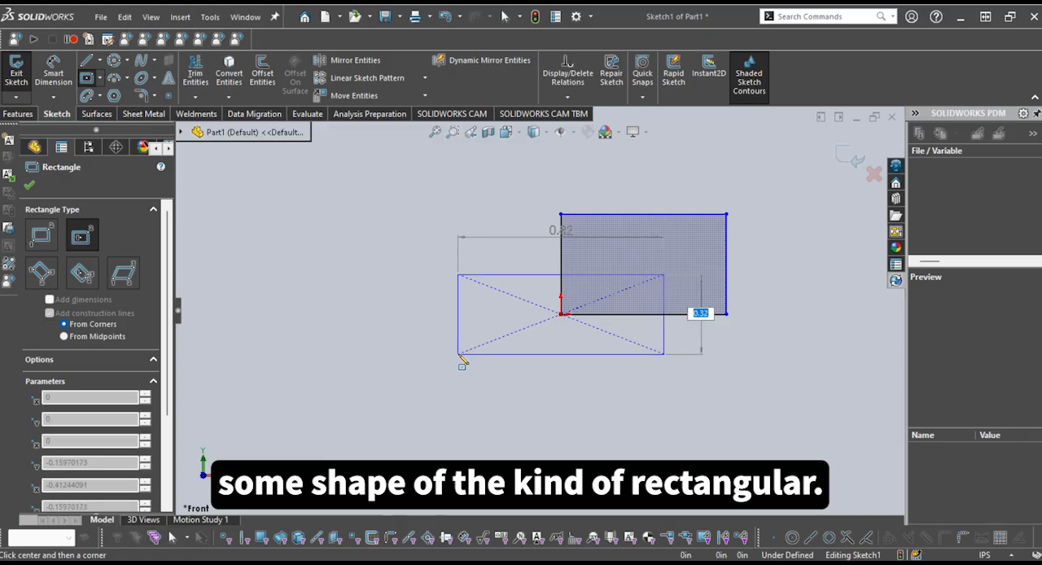
left_click(458, 356)
key("Escape")
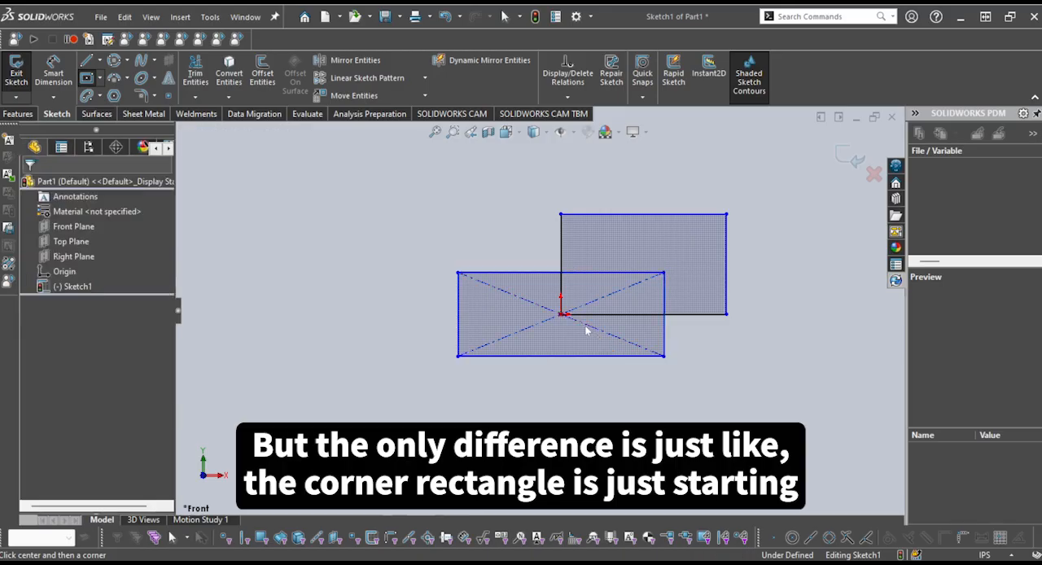
key("Escape")
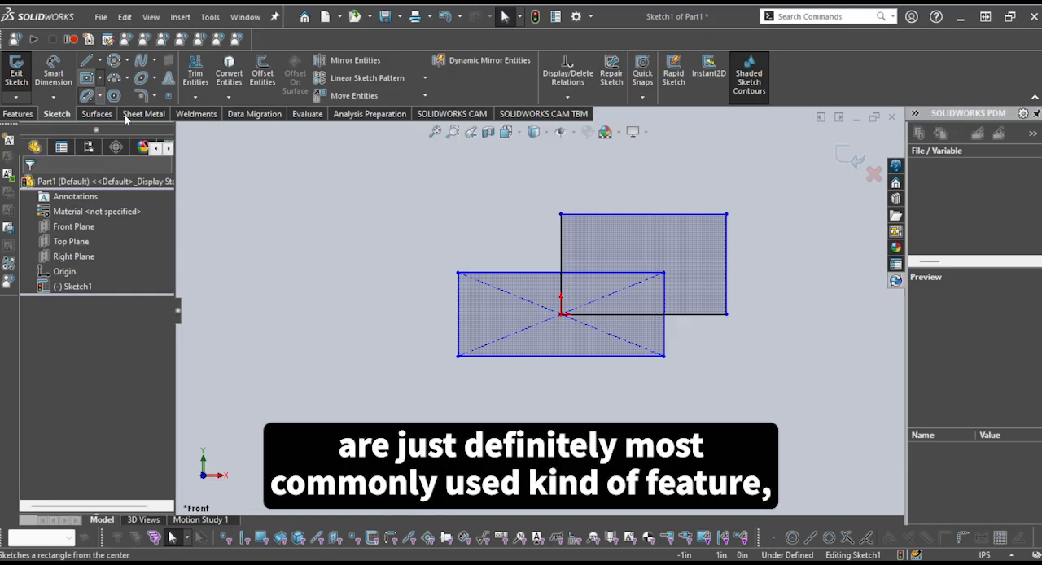
Delete the corner rectangle and the center rectangle around the origin
scroll(597, 346, "up", 2)
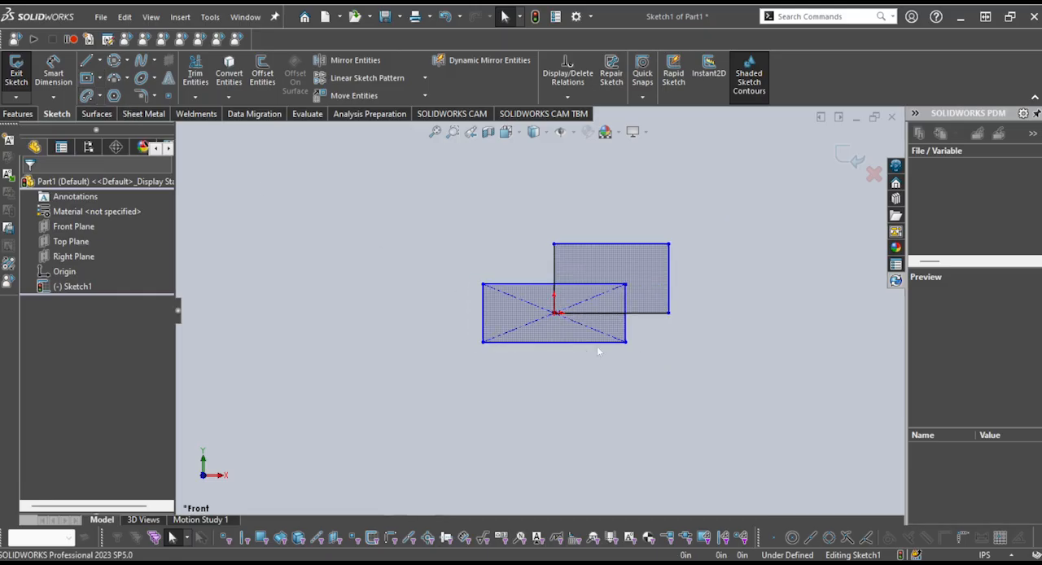
left_click_drag(773, 378, 453, 221)
key("Delete")
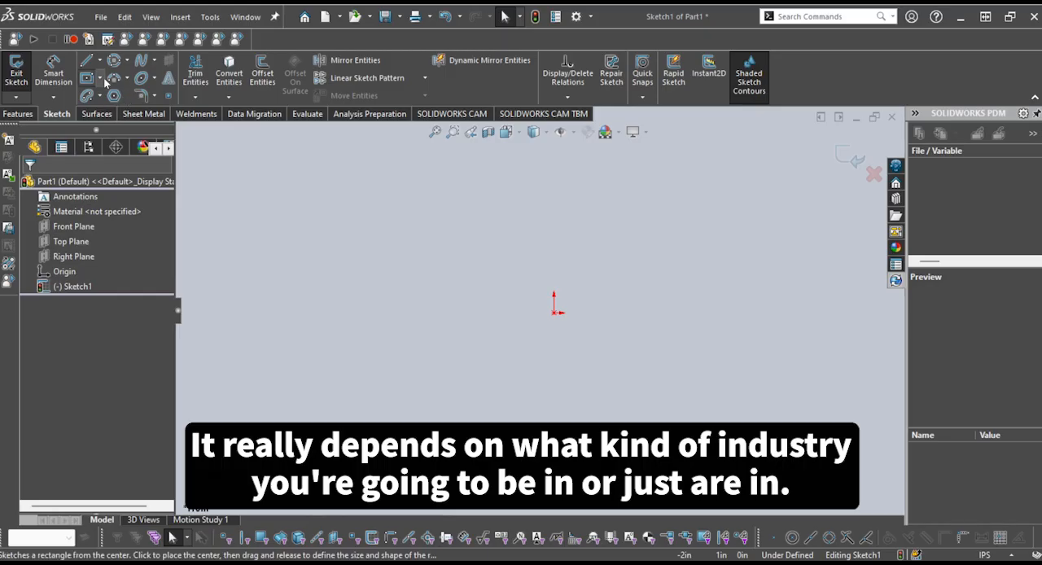
Sketch a 3 Point Corner Rectangle with a horizontal base about 0.76 in long, up and left of the origin
left_click(157, 136)
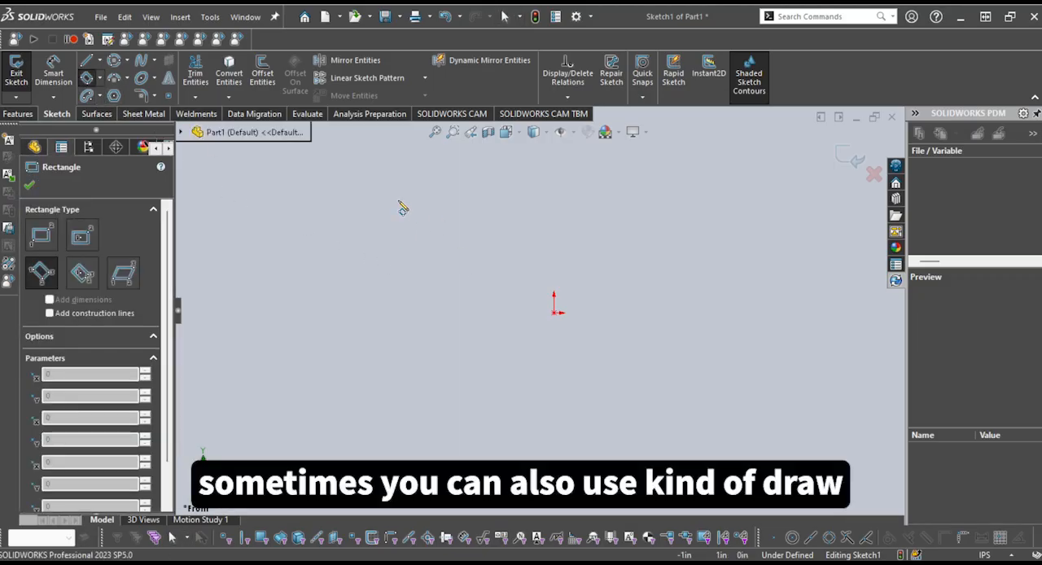
left_click(363, 232)
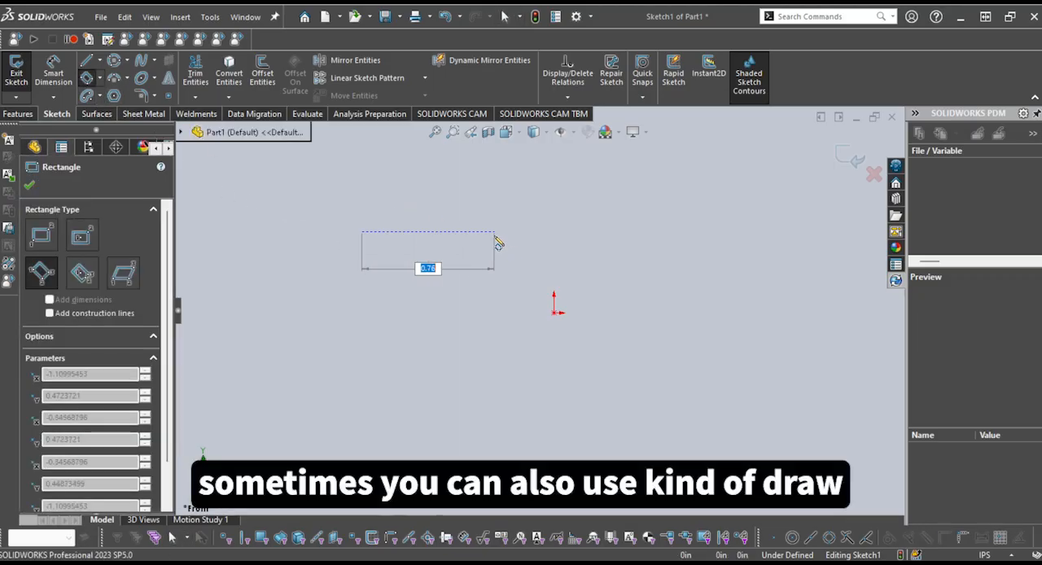
left_click(496, 239)
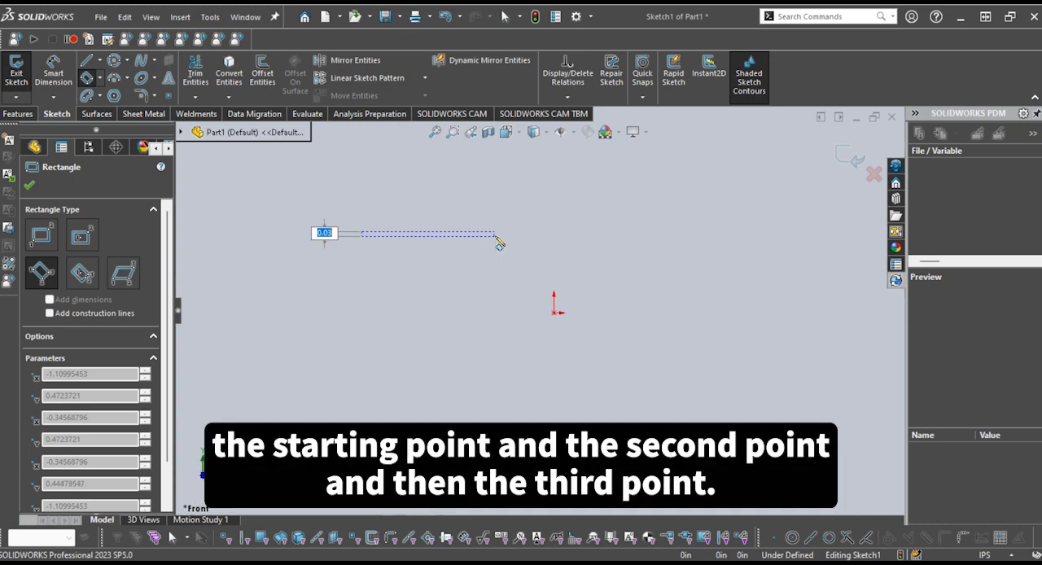
left_click(495, 177)
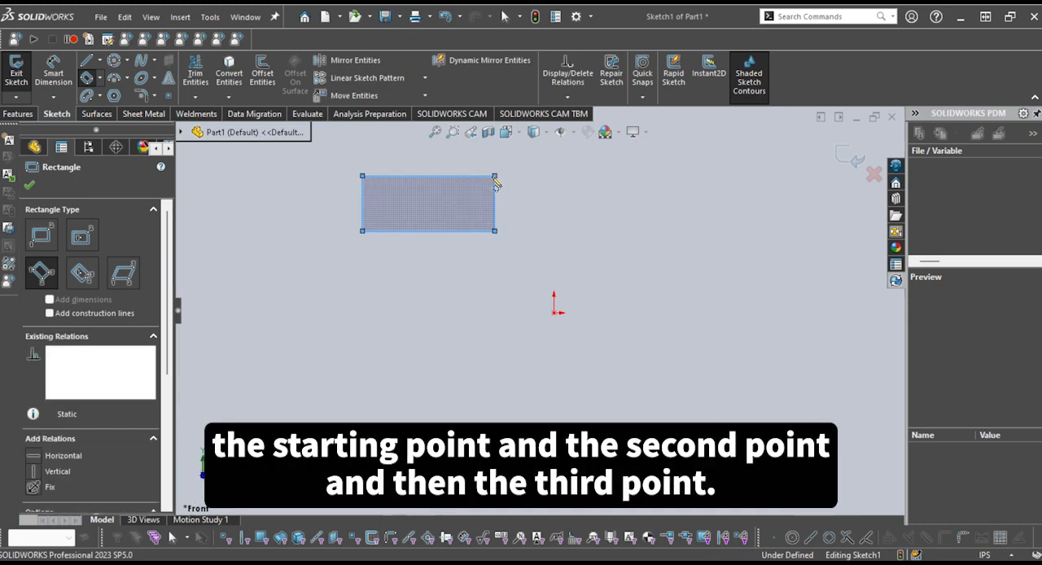
key("Escape")
Delete the horizontal 3 Point Corner Rectangle
scroll(502, 247, "up", 2)
scroll(502, 258, "down", 2)
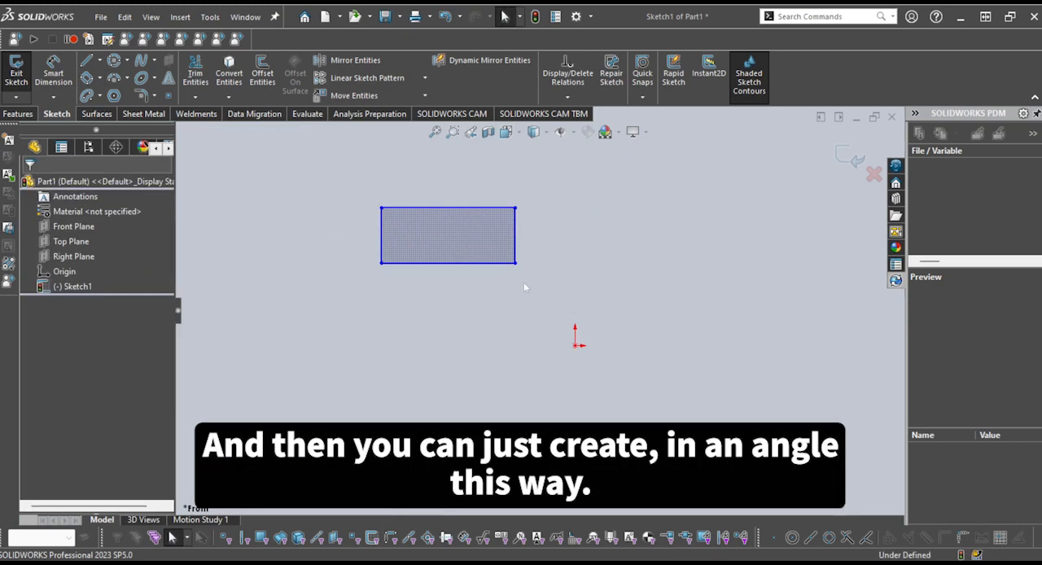
left_click_drag(570, 303, 325, 186)
key("Delete")
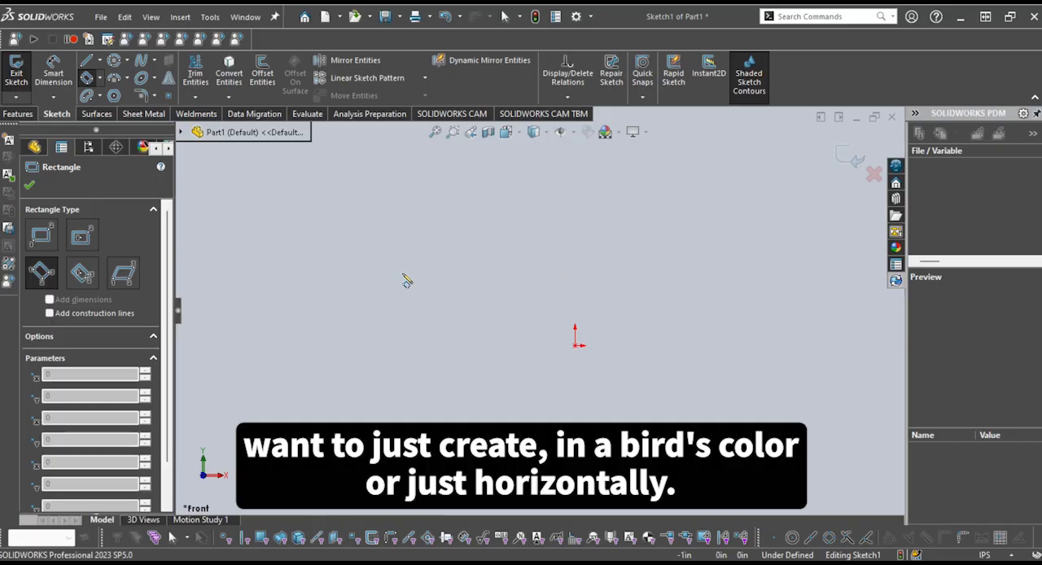
Sketch a diagonal 3 Point Corner Rectangle with a first side about 0.79 in long, up and left of the origin
left_click(431, 282)
left_click(527, 189)
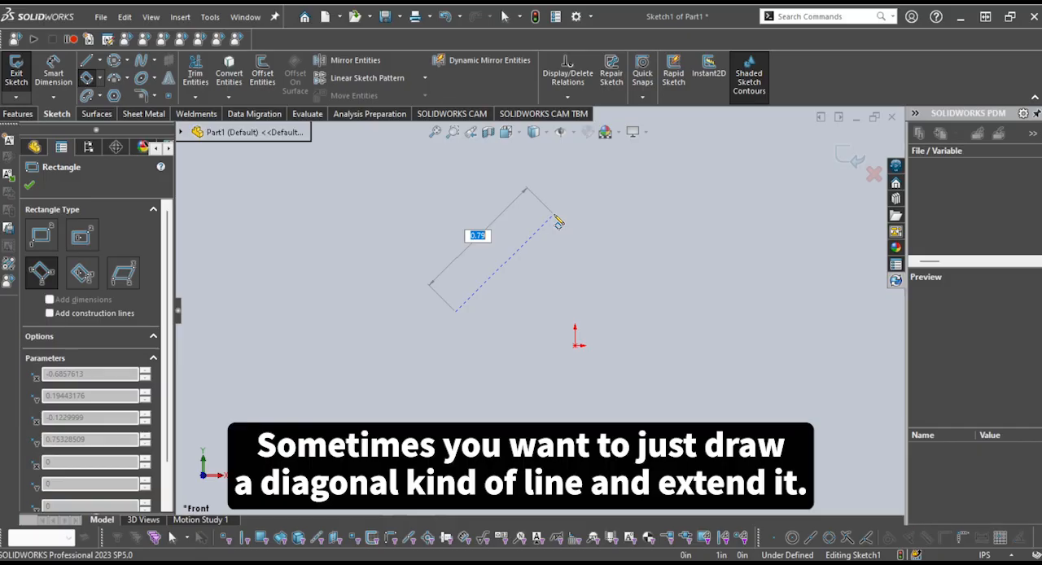
left_click(554, 216)
left_click(604, 269)
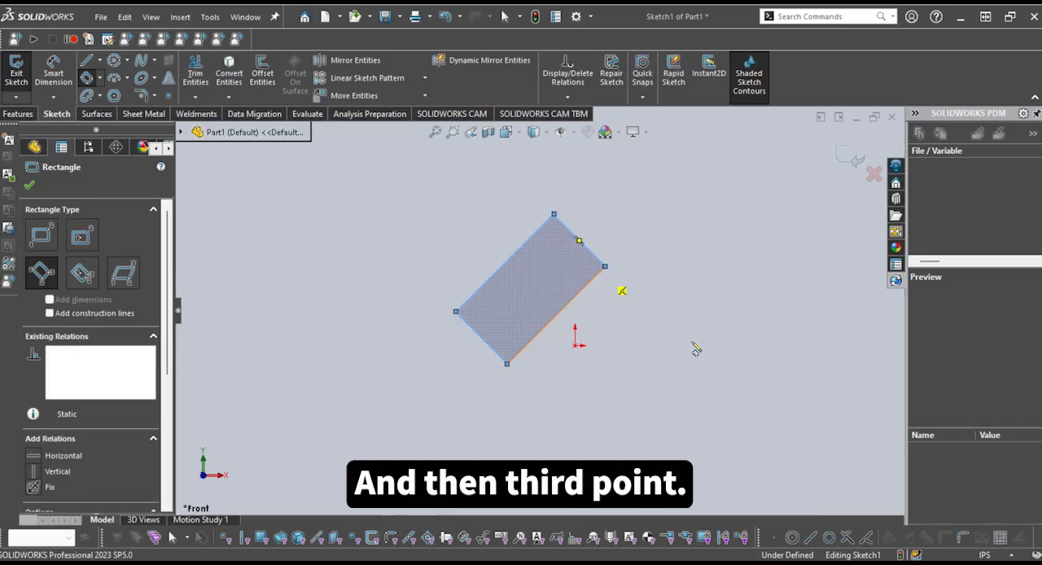
key("Escape")
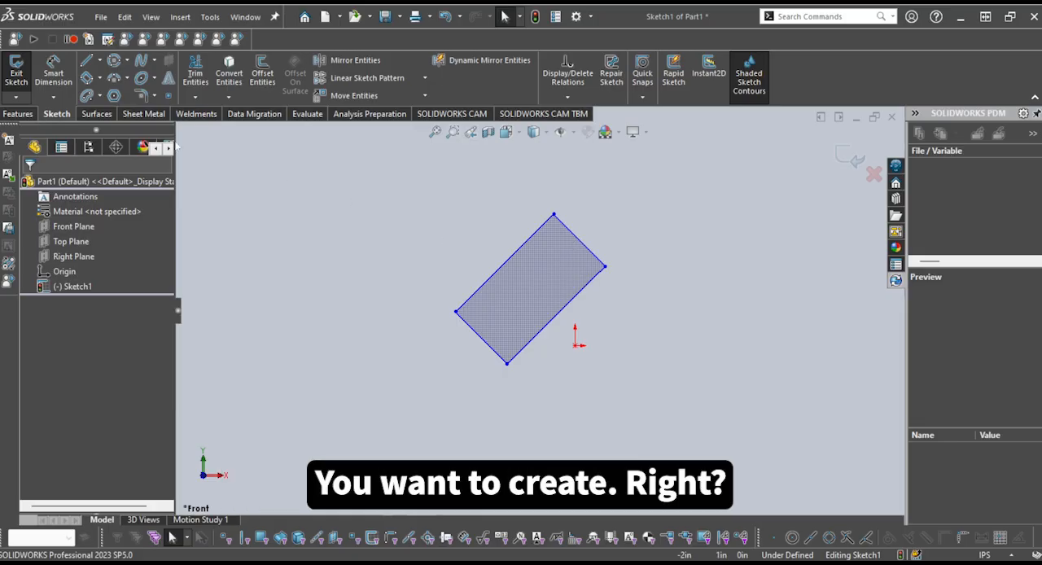
Sketch a diagonal 3 Point Center Rectangle down and right of the origin, about 0.62 in from its center to its upper end
left_click(126, 150)
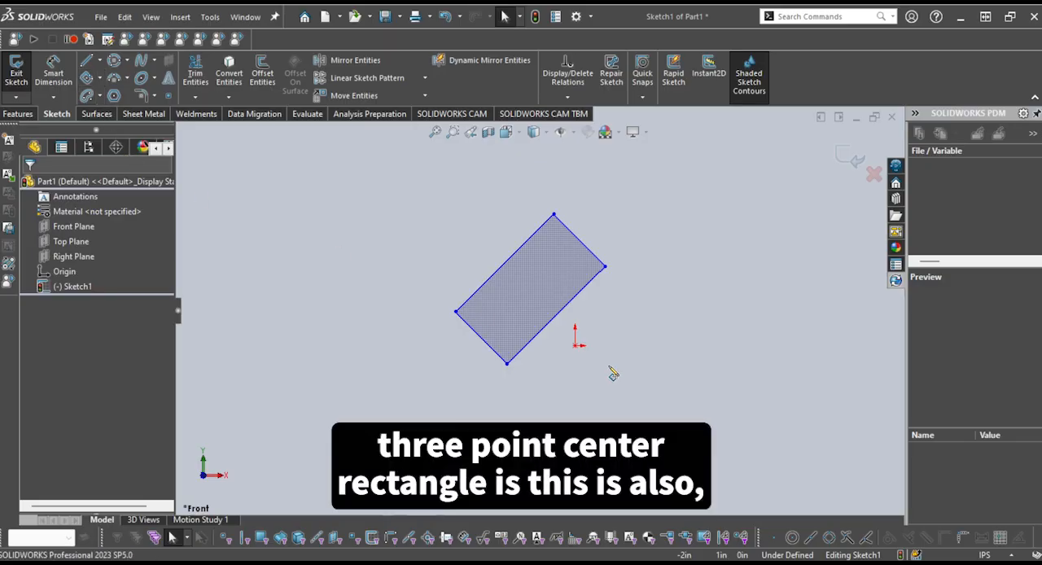
scroll(619, 355, "up", 2)
scroll(634, 385, "down", 2)
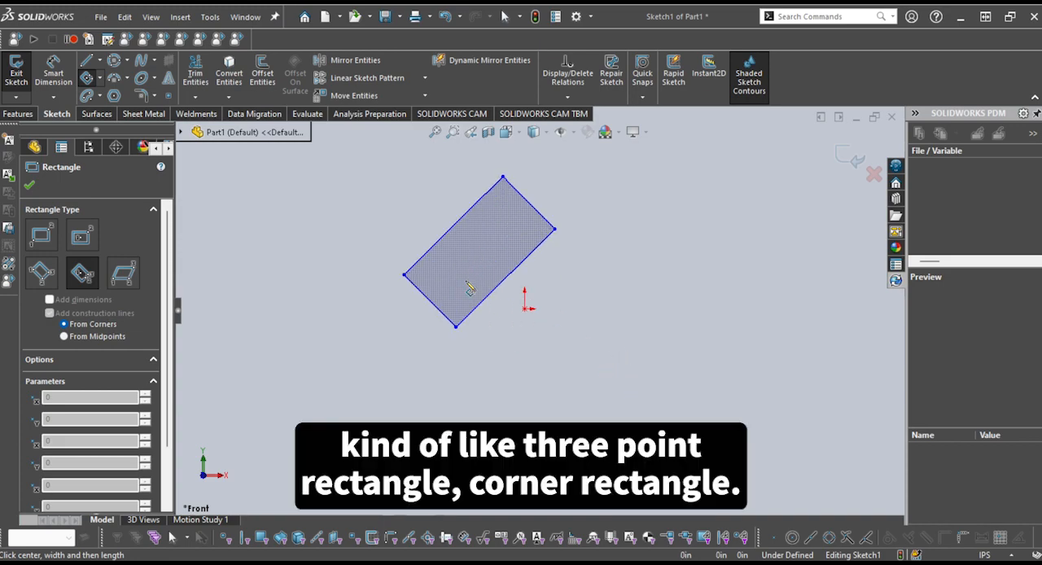
left_click(634, 362)
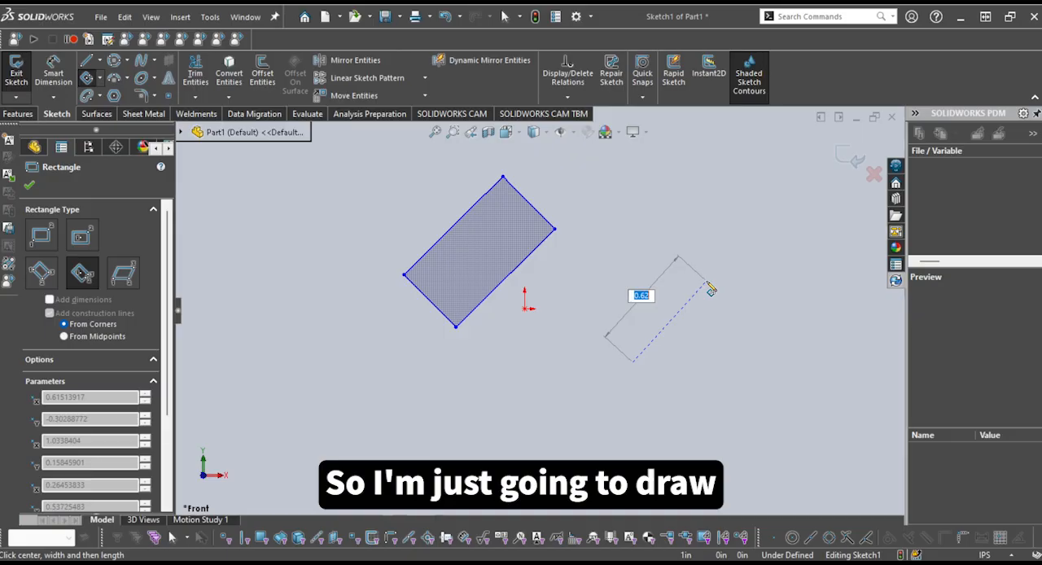
left_click(711, 287)
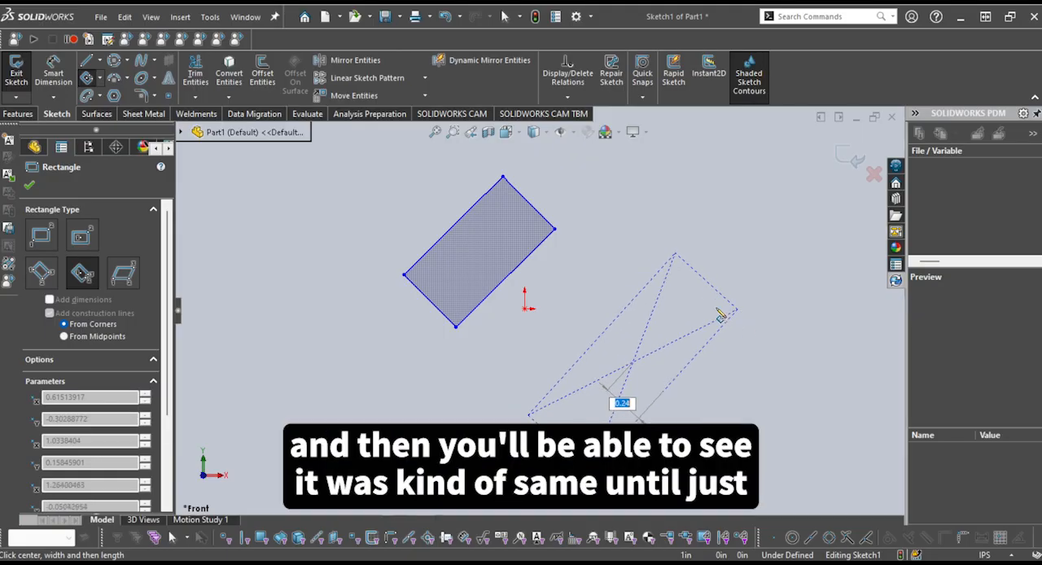
left_click(742, 315)
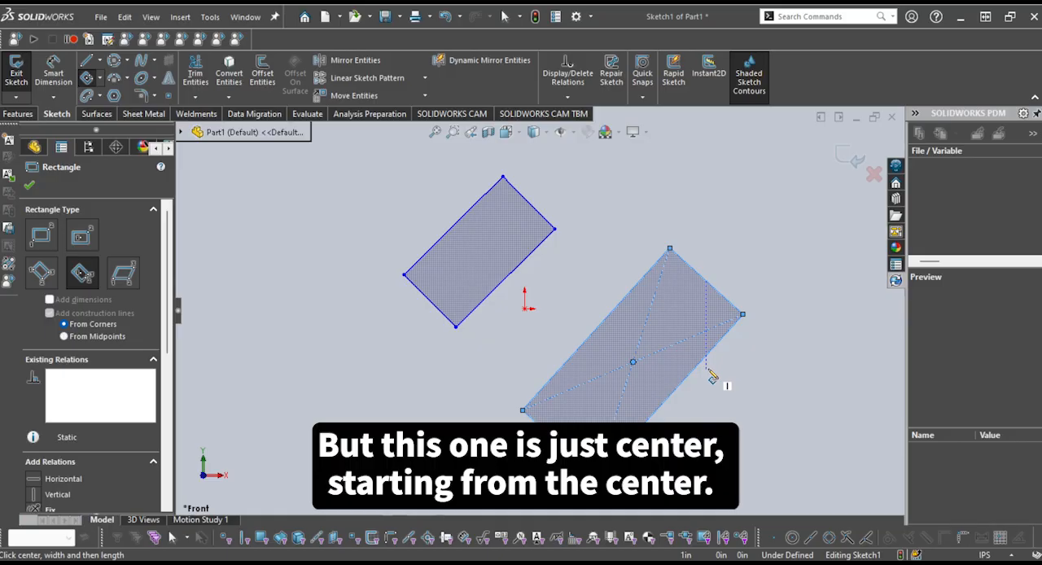
left_click(744, 438)
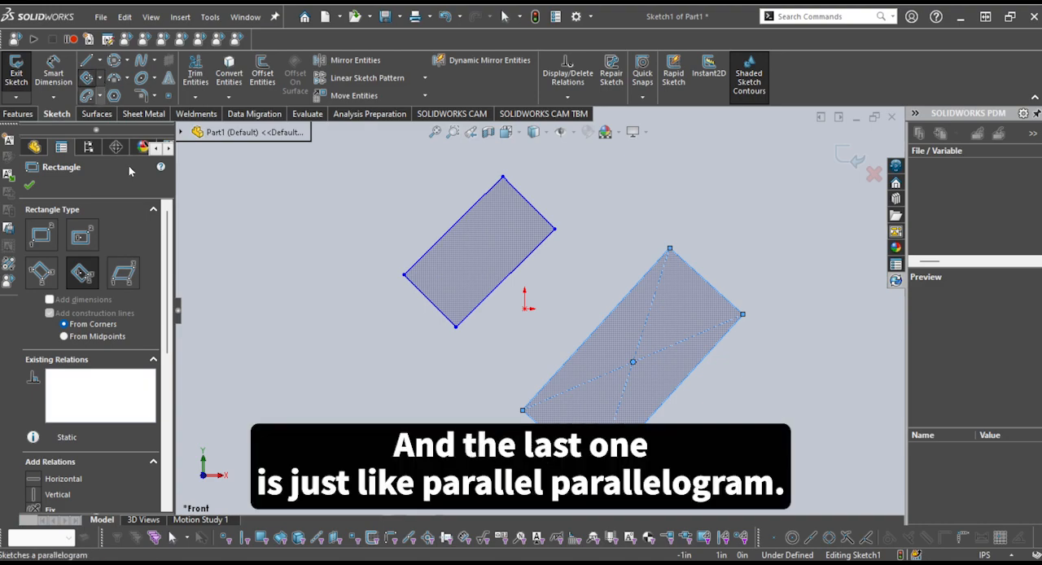
Sketch a right-leaning parallelogram with a horizontal base about 0.66 in long, down and left of the origin
left_click(123, 273)
scroll(398, 369, "up", 2)
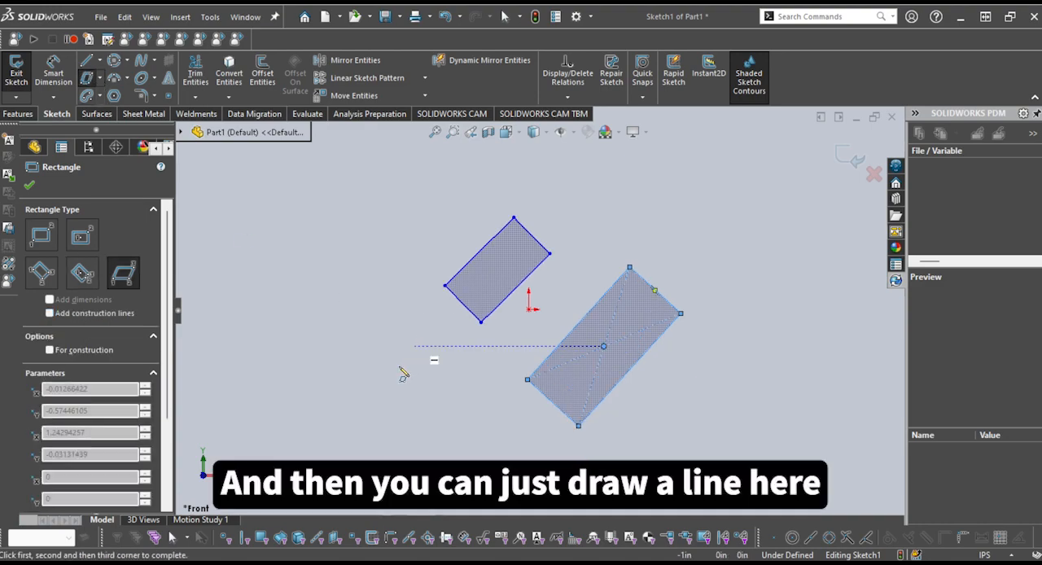
left_click(300, 416)
left_click(381, 415)
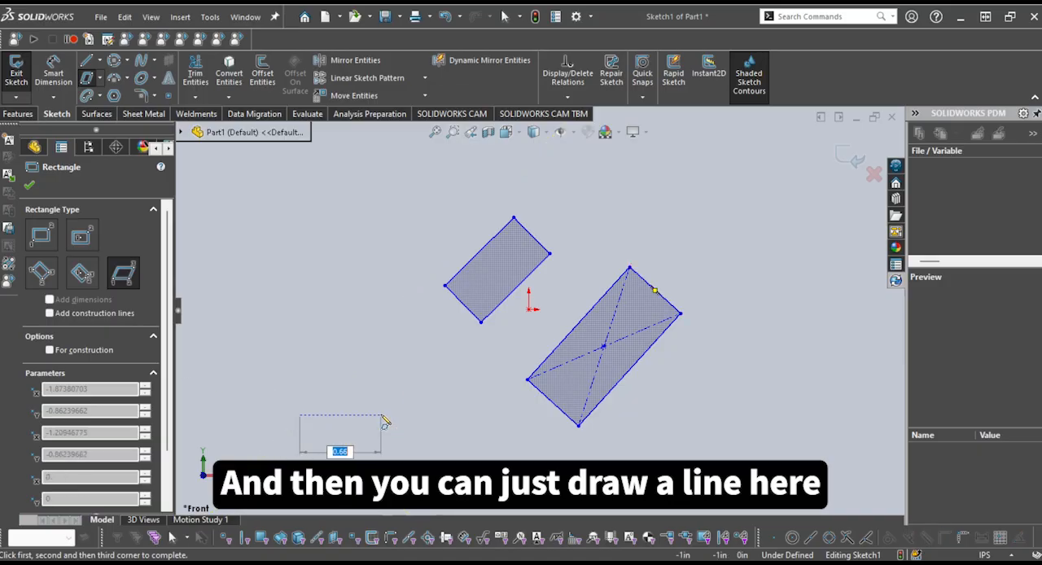
left_click(420, 331)
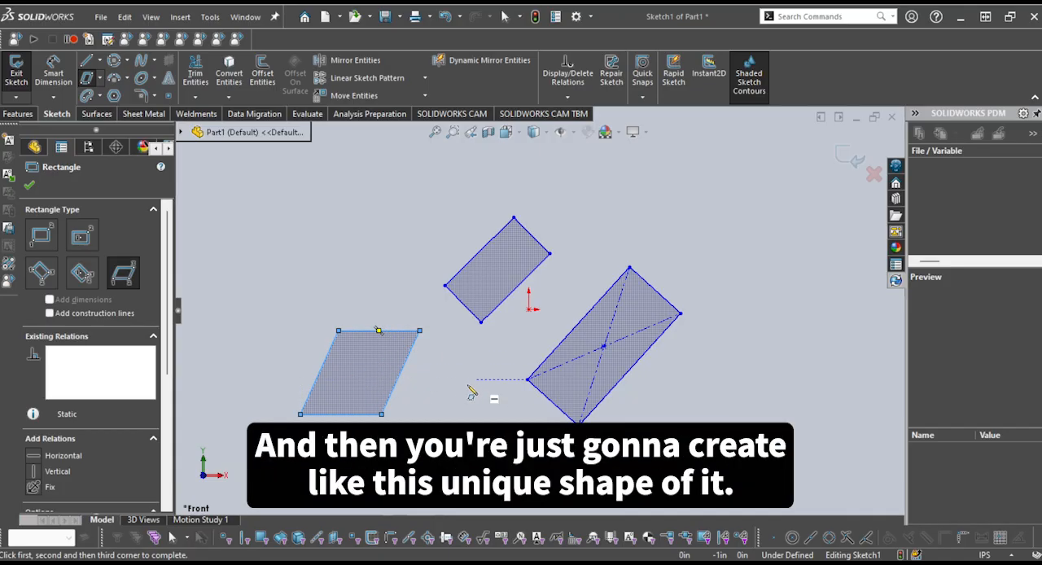
Delete the parallelogram and both diagonal rectangles so the sketch is empty
scroll(420, 390, "up", 2)
scroll(411, 383, "down", 4)
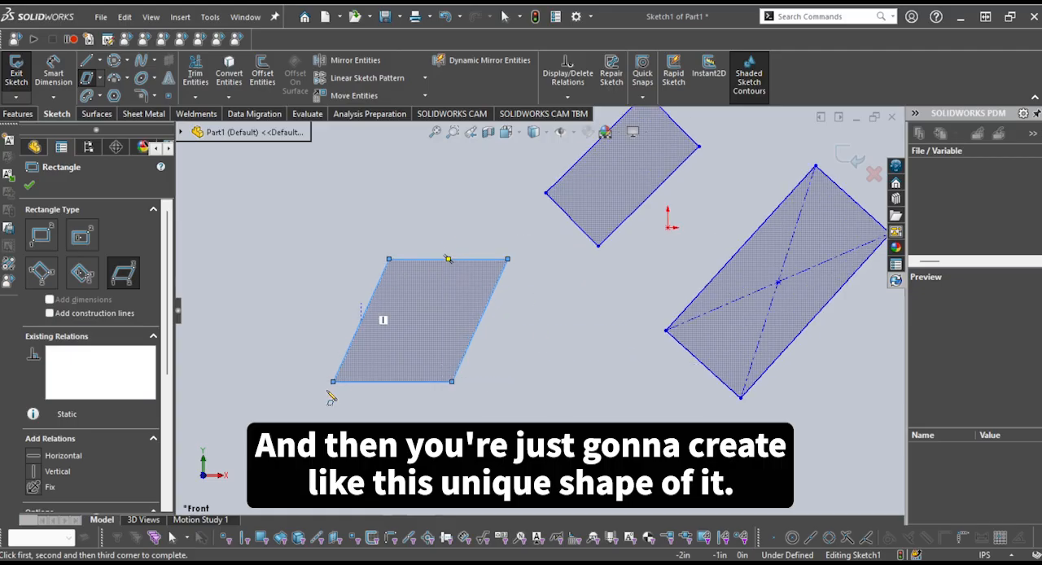
scroll(526, 340, "up", 5)
key("Escape")
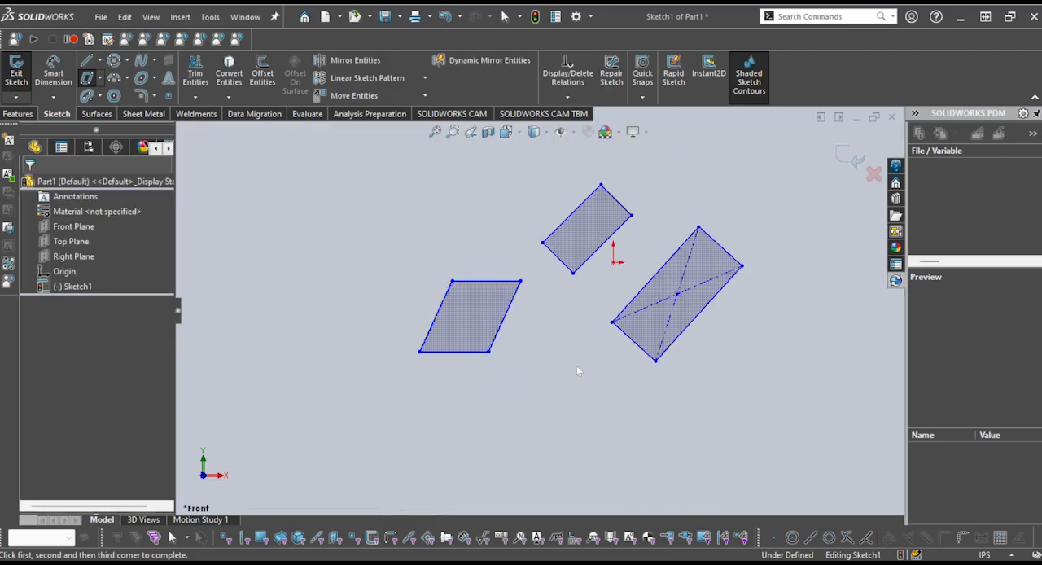
left_click_drag(787, 419, 322, 173)
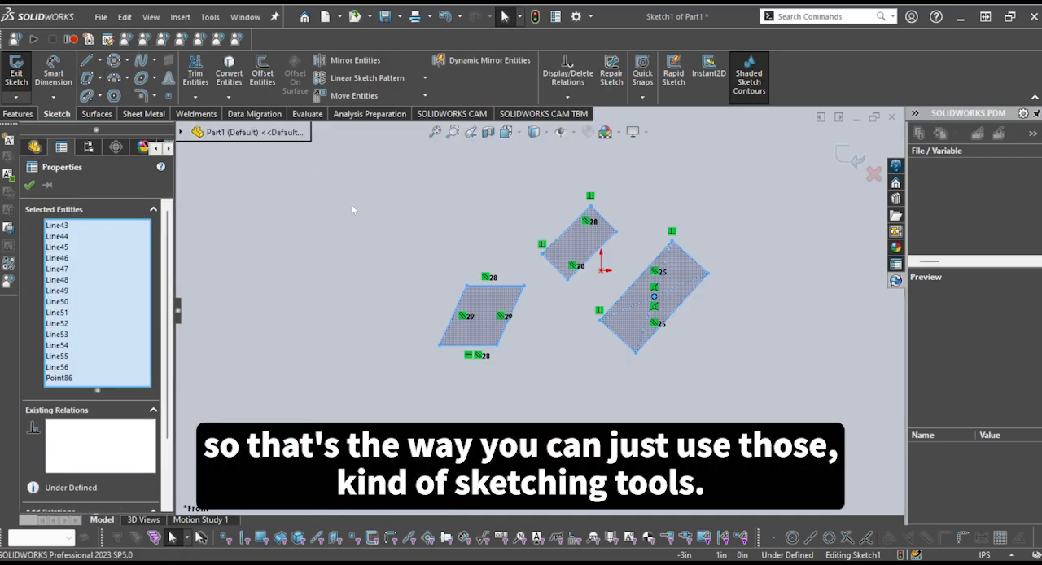
key("Delete")
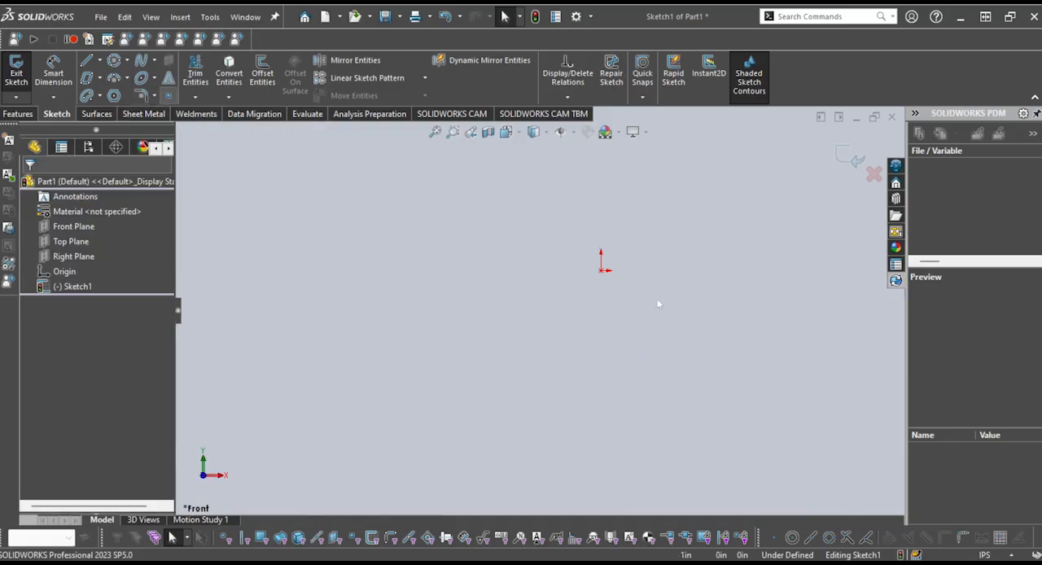
Sketch a Centerpoint Arc centered on the origin, about 1.3 in in radius, sweeping over the top from upper left to upper right
scroll(610, 269, "down", 5)
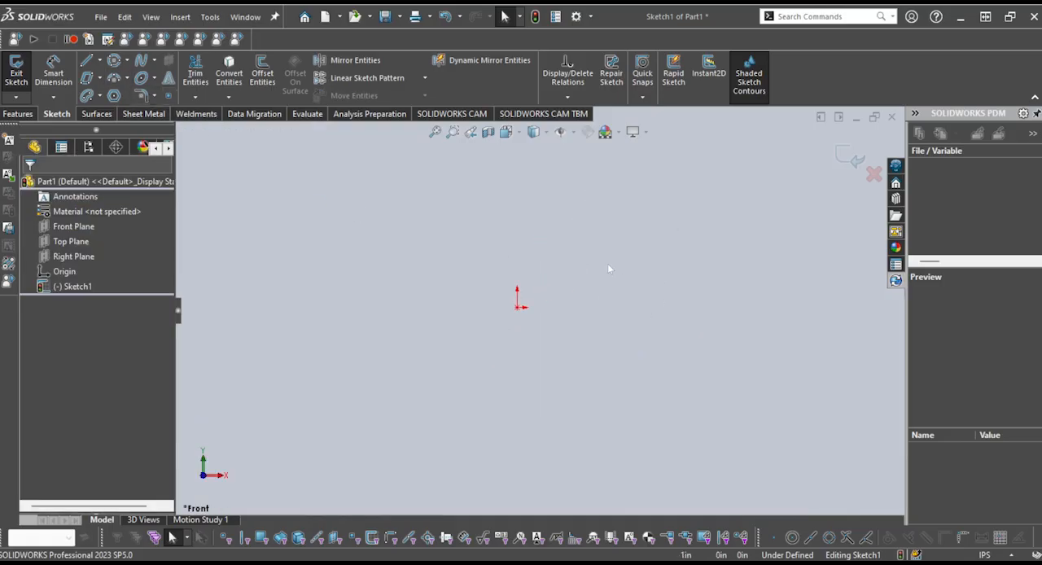
left_click(129, 79)
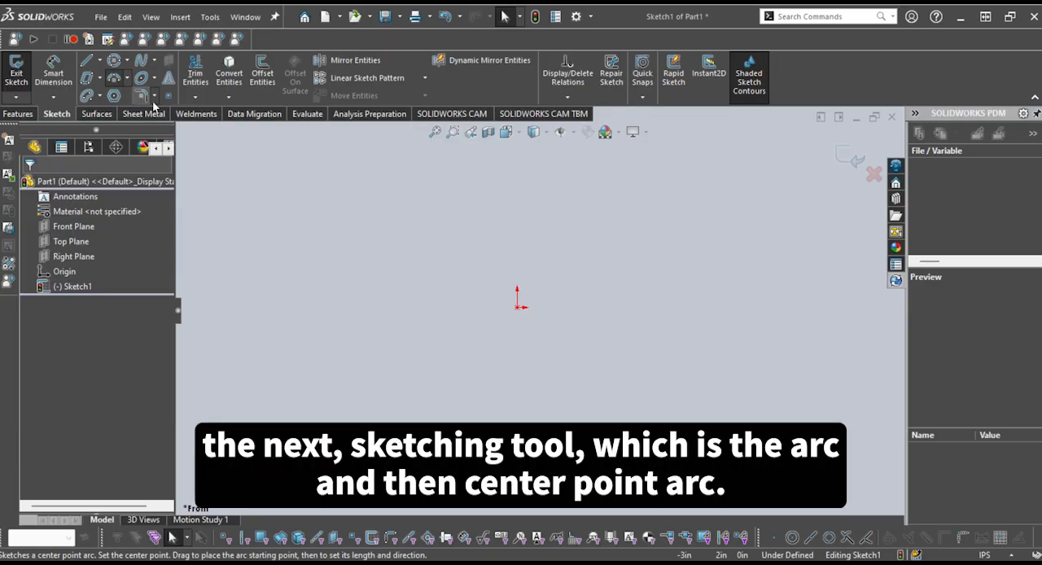
left_click(152, 100)
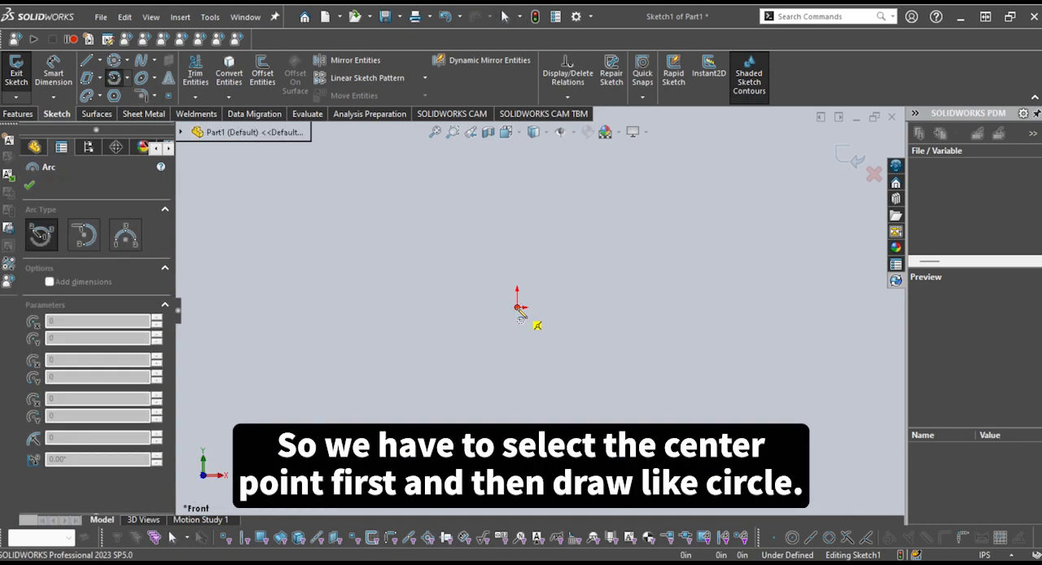
left_click(519, 307)
left_click(623, 296)
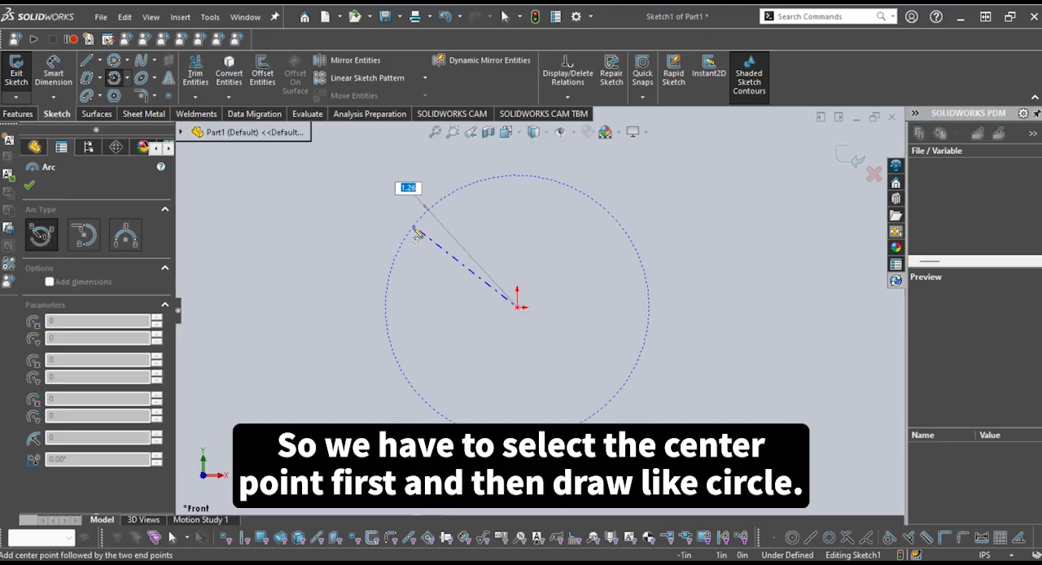
left_click(399, 238)
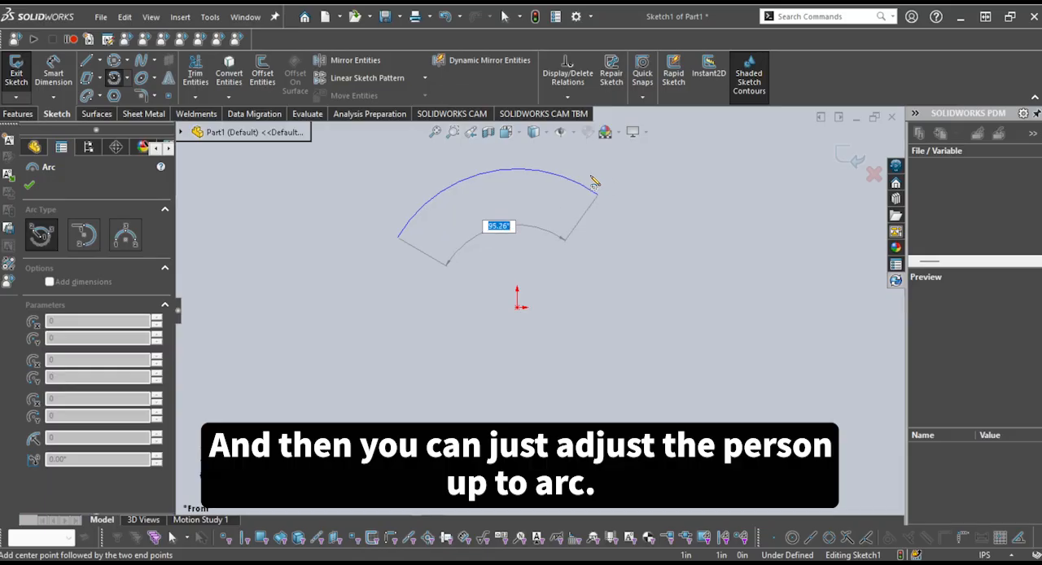
left_click(560, 175)
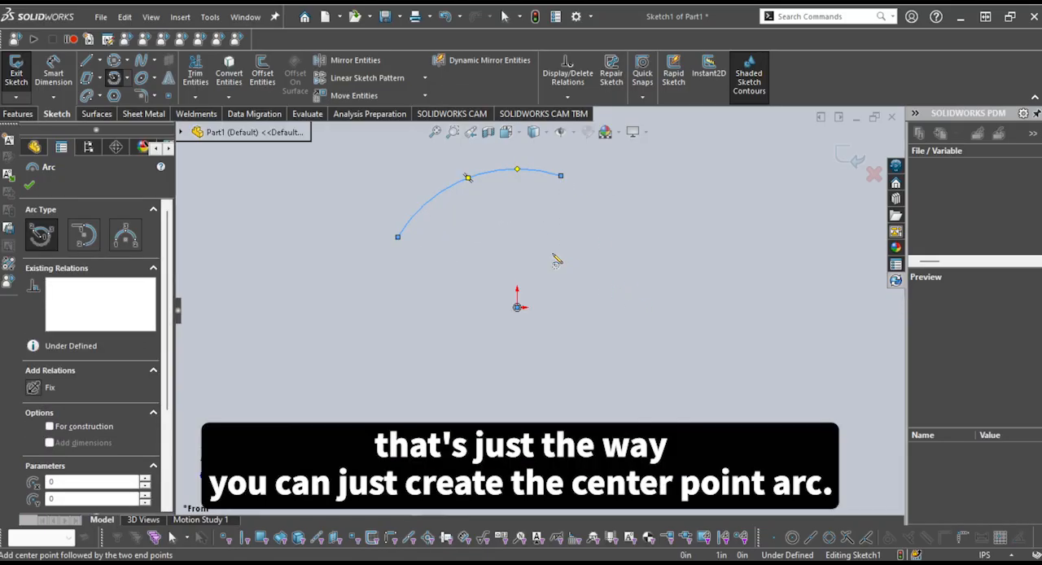
key("Escape")
Delete the centerpoint arc so the sketch is empty
scroll(537, 312, "up", 2)
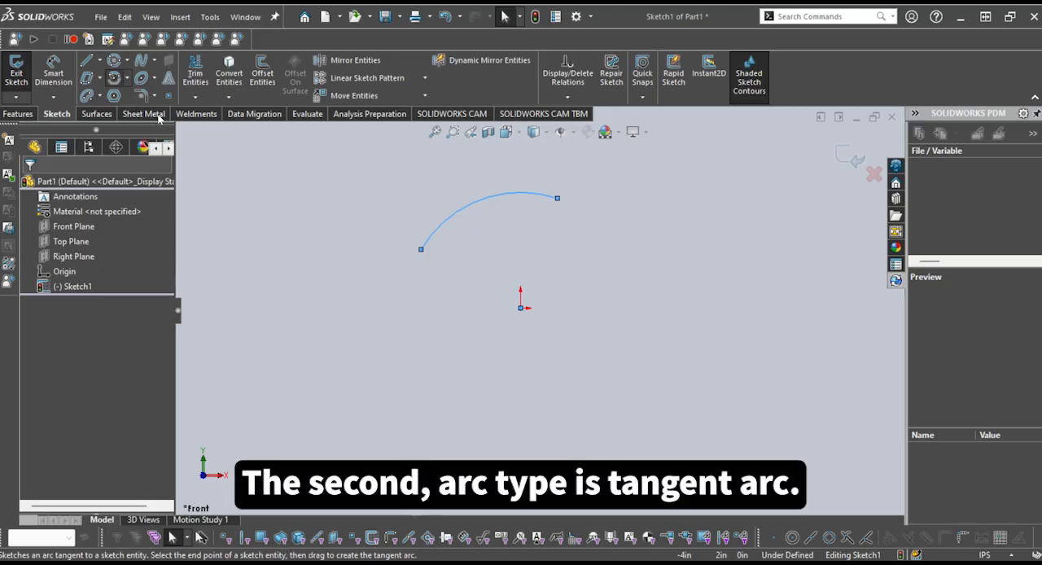
left_click_drag(642, 374, 343, 196)
key("Delete")
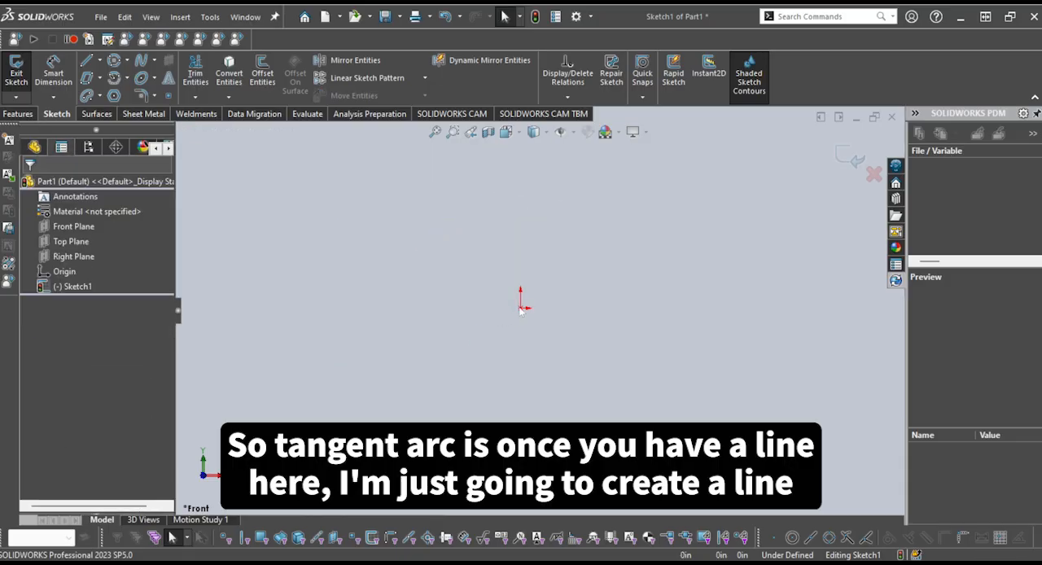
Sketch a vertical line about 1.1 in long straight up from the origin
key("l")
left_click(521, 307)
left_click(522, 213)
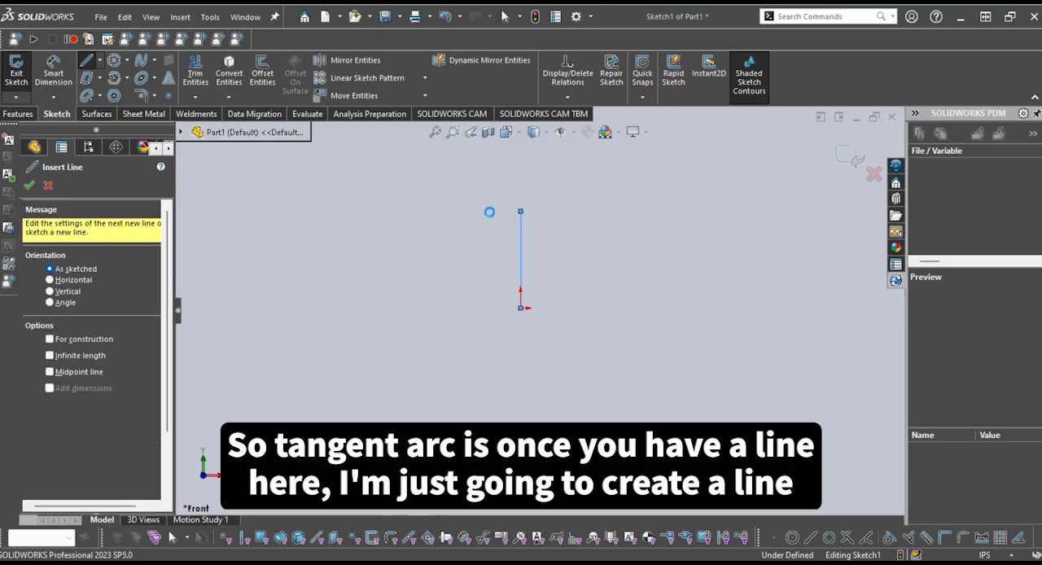
key("Escape")
Sketch a Tangent Arc of about 0.66 in radius from the line's upper end, curving up and to the right through roughly a quarter turn
left_click(114, 77)
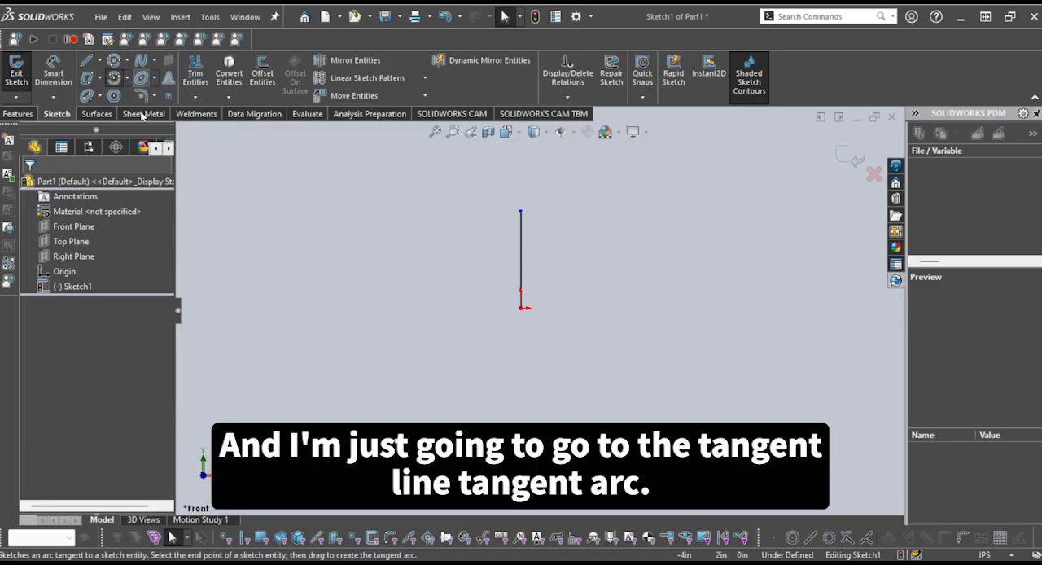
left_click(521, 212)
scroll(565, 191, "up", 2)
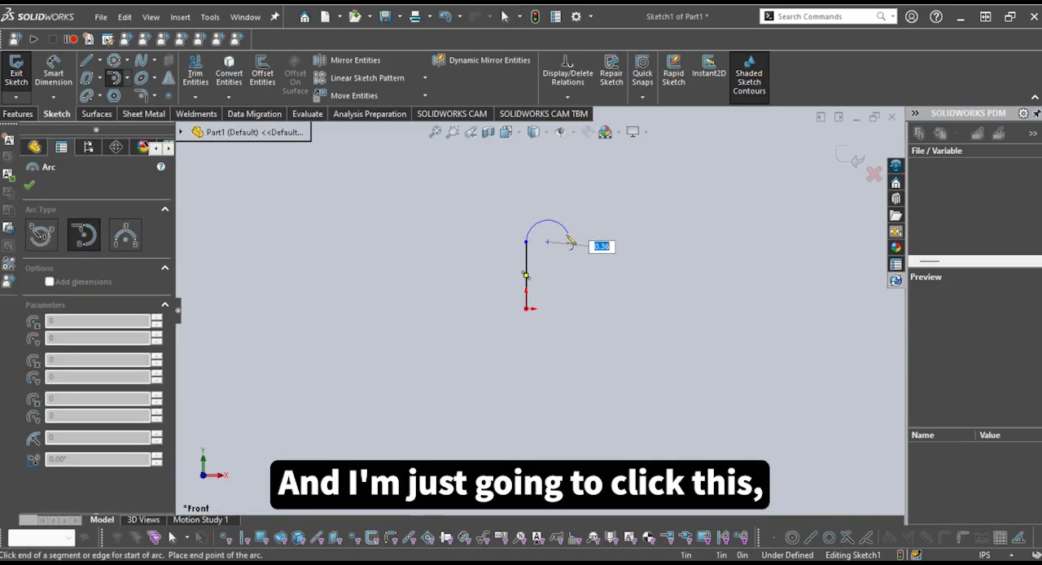
scroll(565, 236, "down", 3)
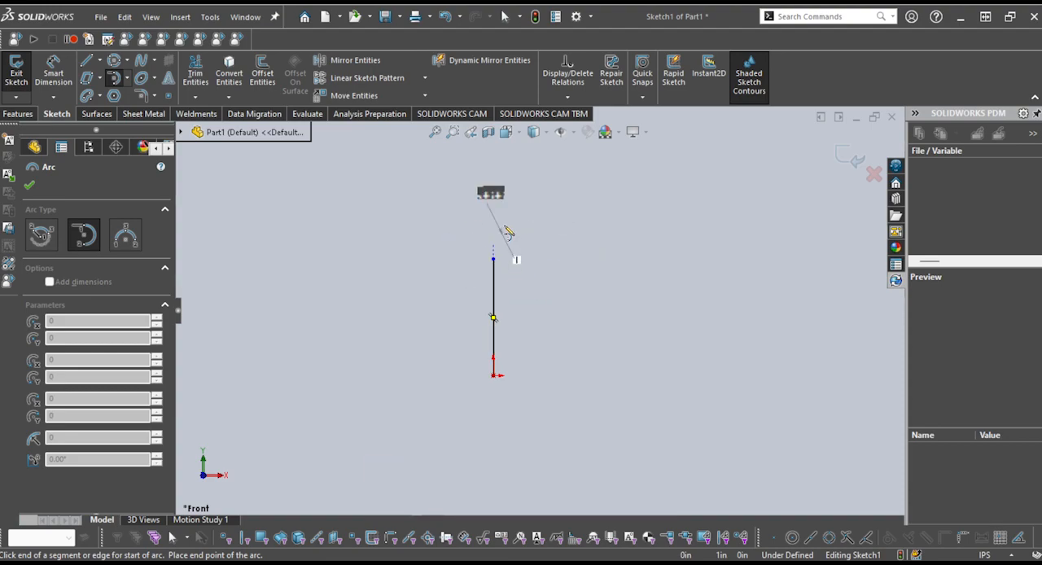
left_click(585, 181)
key("Escape")
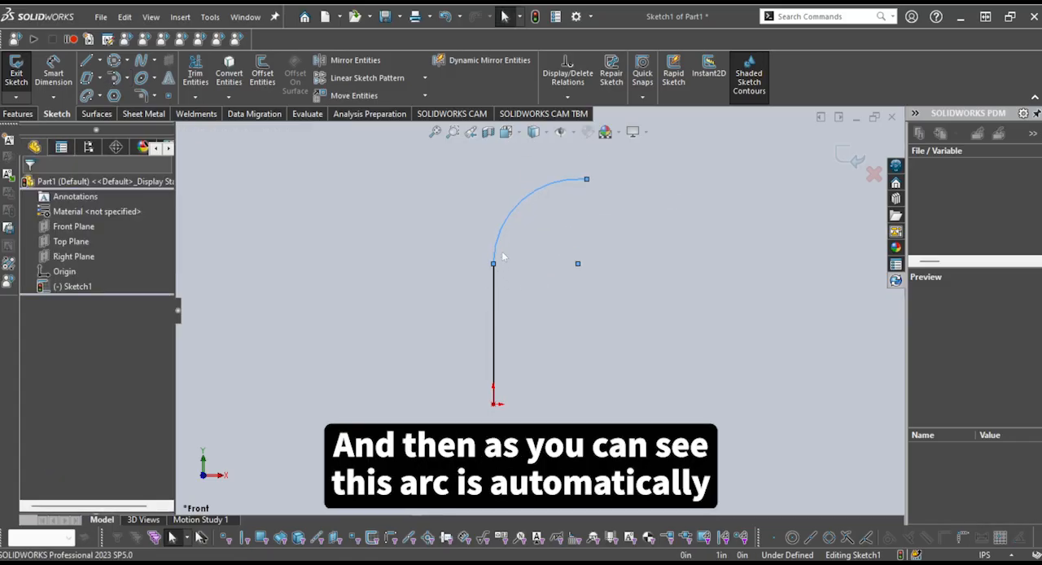
Examine the existing relations of the arc and of the vertical line it continues
left_click(517, 254)
scroll(518, 255, "down", 1)
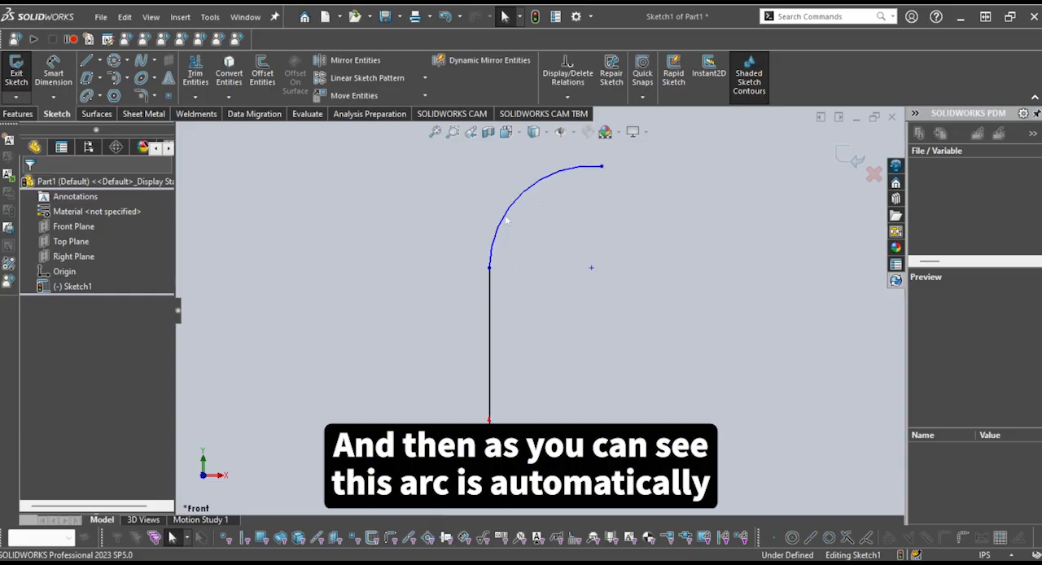
left_click(505, 220)
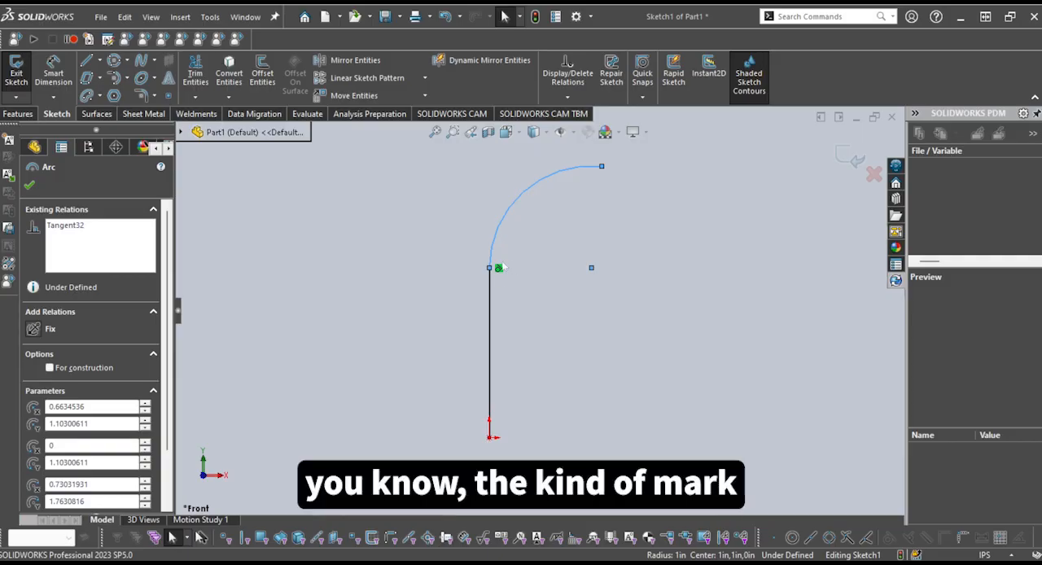
left_click(489, 324)
left_click(563, 376)
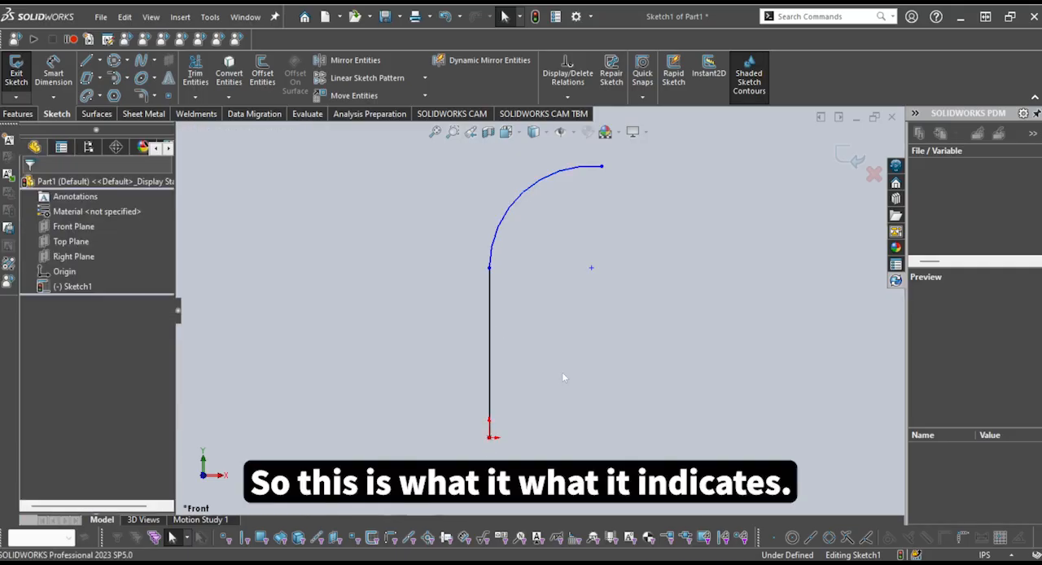
Delete the vertical line together with its tangent arc
scroll(538, 310, "up", 1)
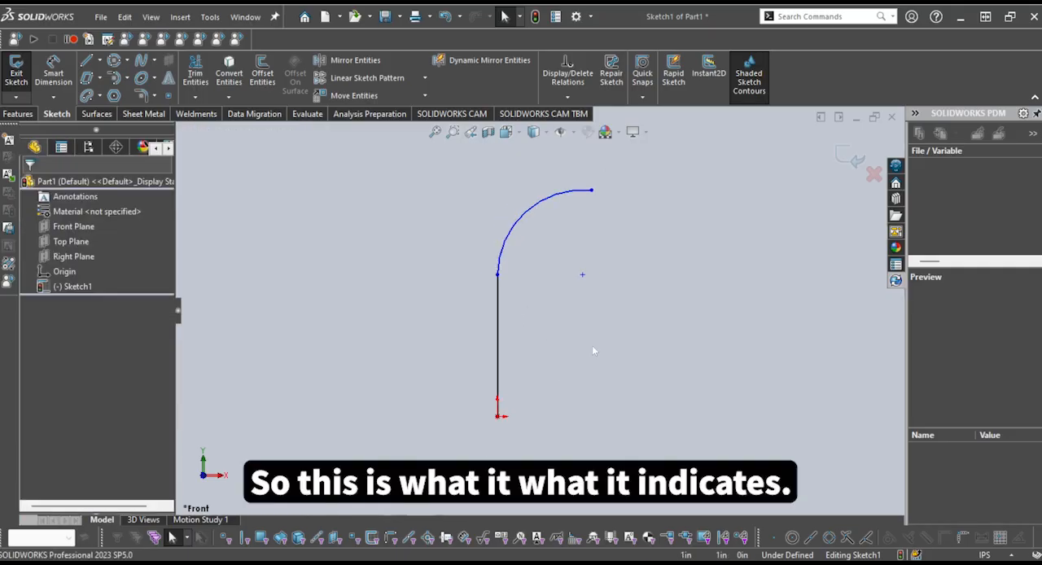
left_click_drag(595, 351, 385, 190)
key("Delete")
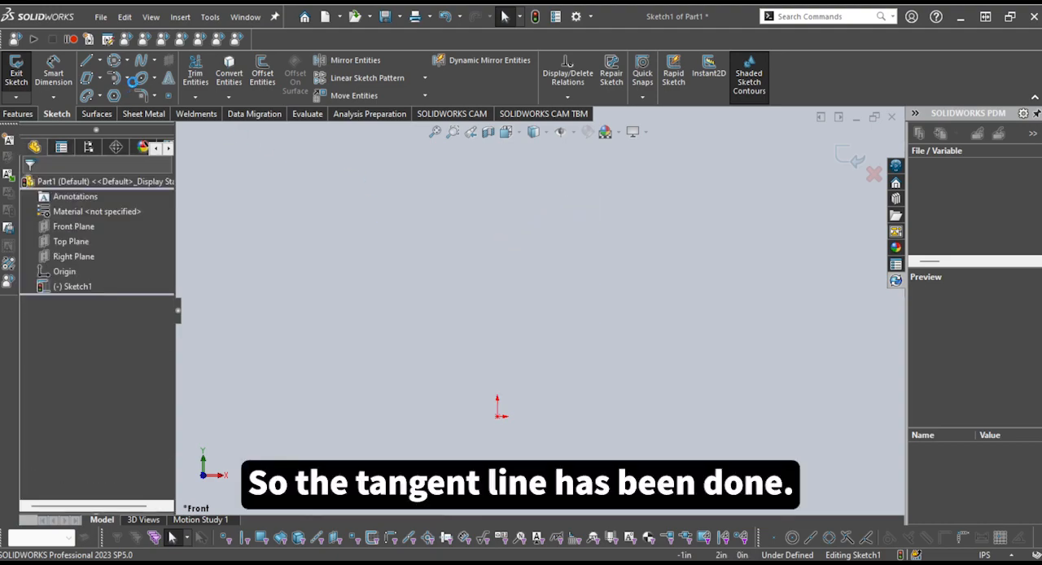
Sketch a 3 Point Arc bulging upward over the origin, with level endpoints on either side and a radius of about 1.18 in
left_click(127, 81)
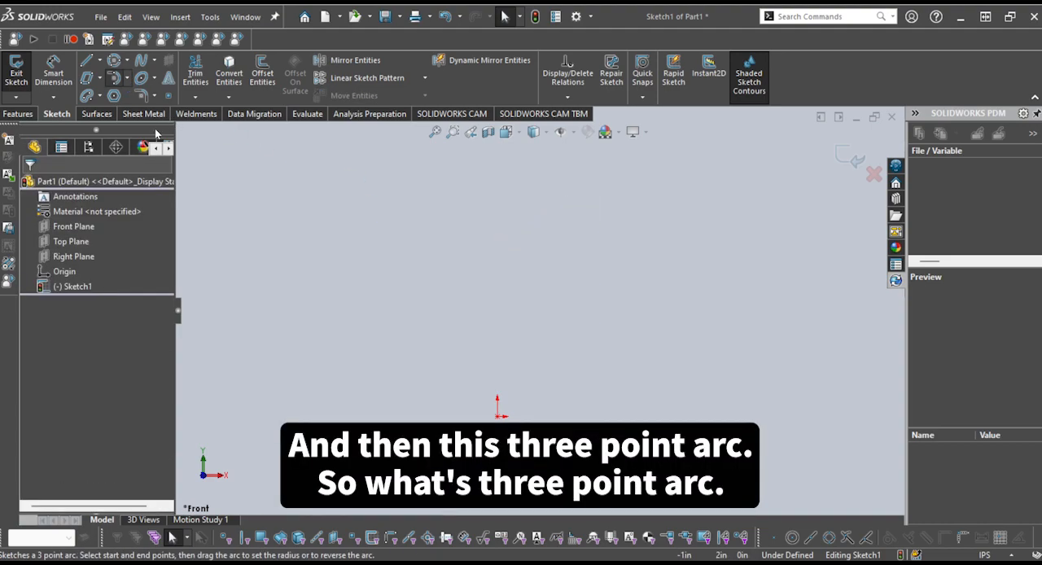
left_click(157, 133)
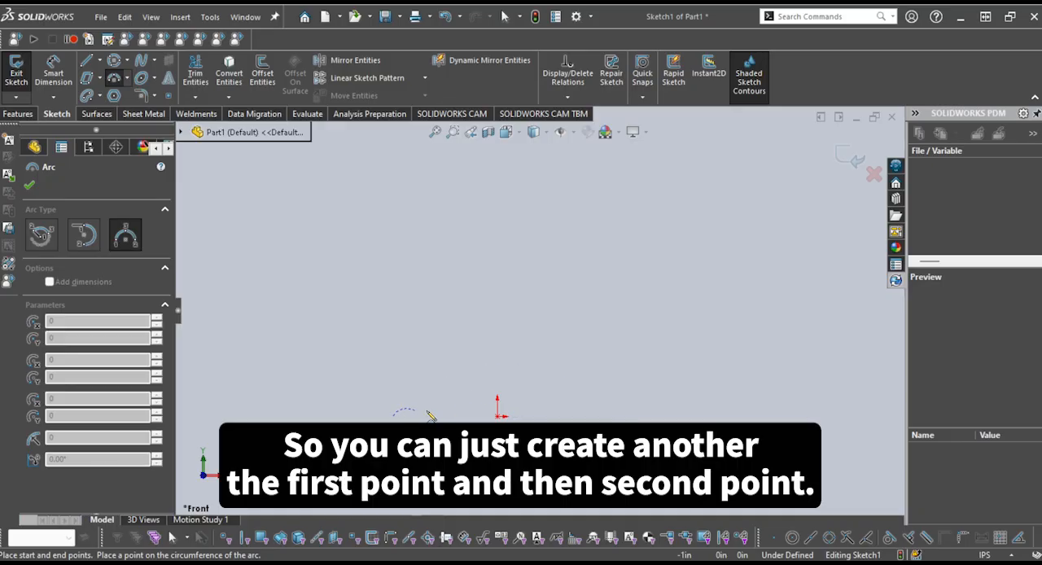
left_click(632, 417)
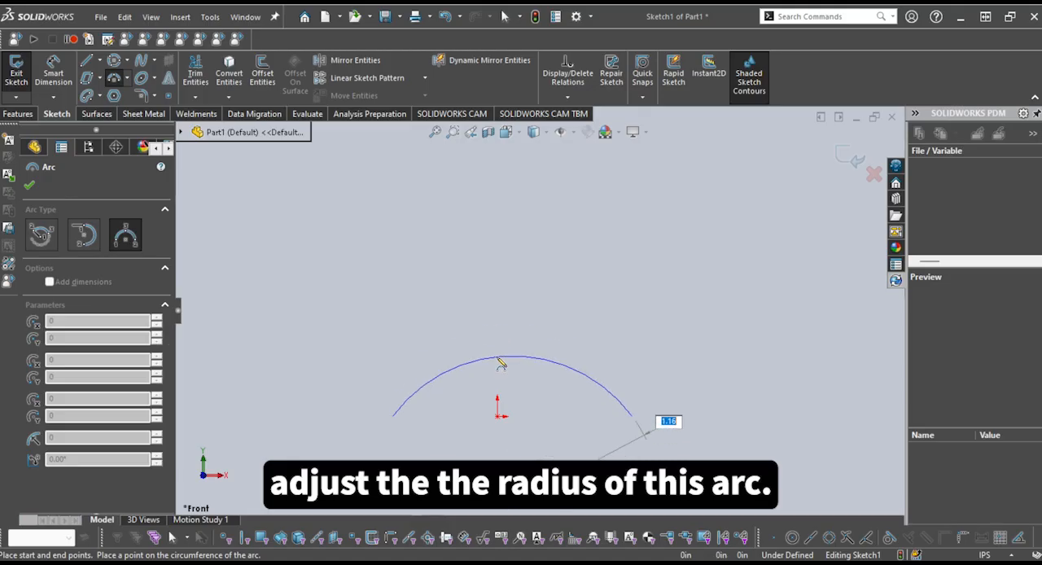
left_click(500, 358)
key("z")
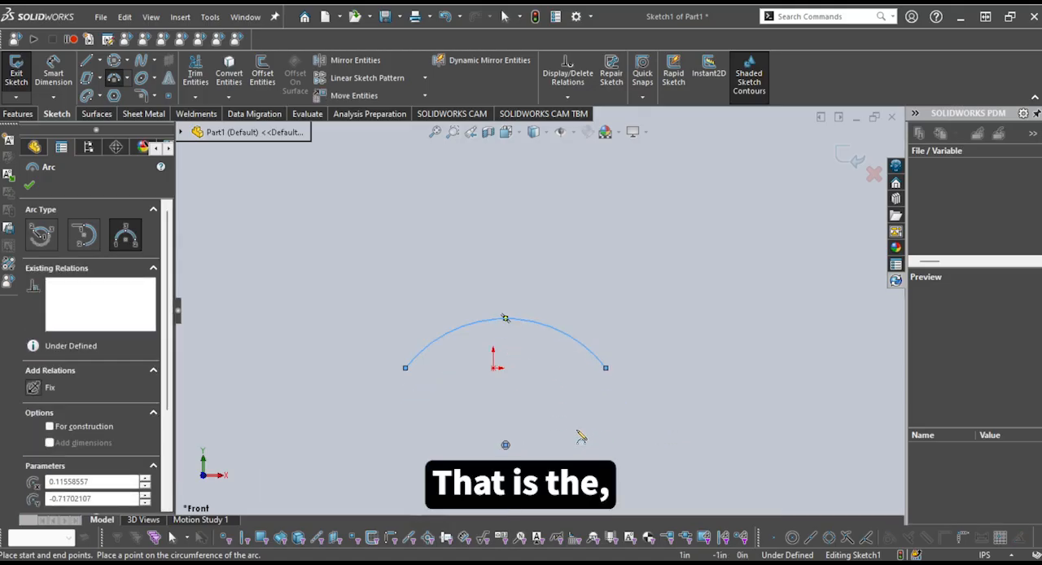
key("Escape")
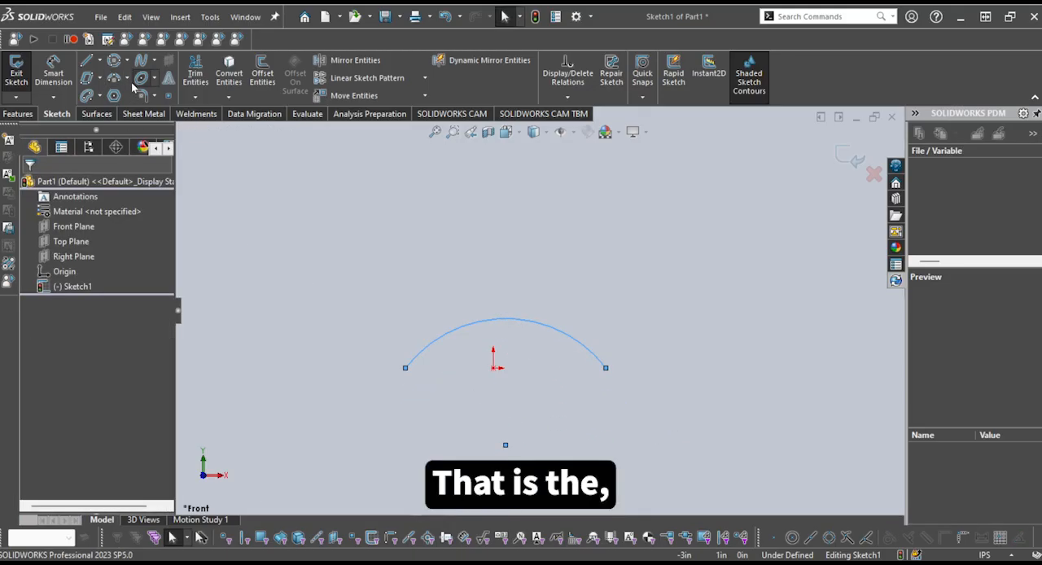
left_click(139, 78)
key("Escape")
Delete the three-point arc from the sketch
scroll(562, 411, "up", 2)
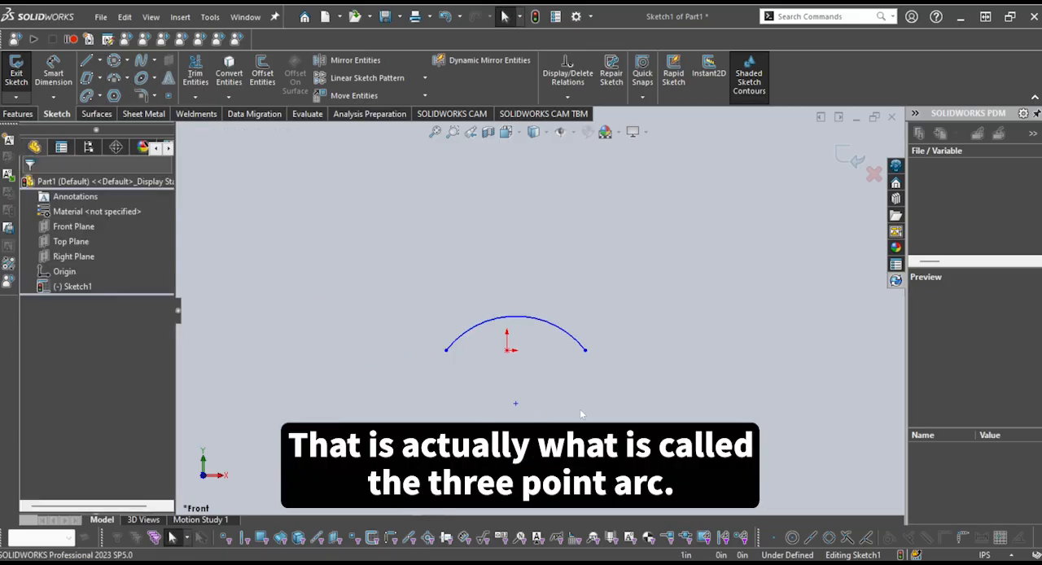
left_click_drag(628, 453, 399, 290)
key("Delete")
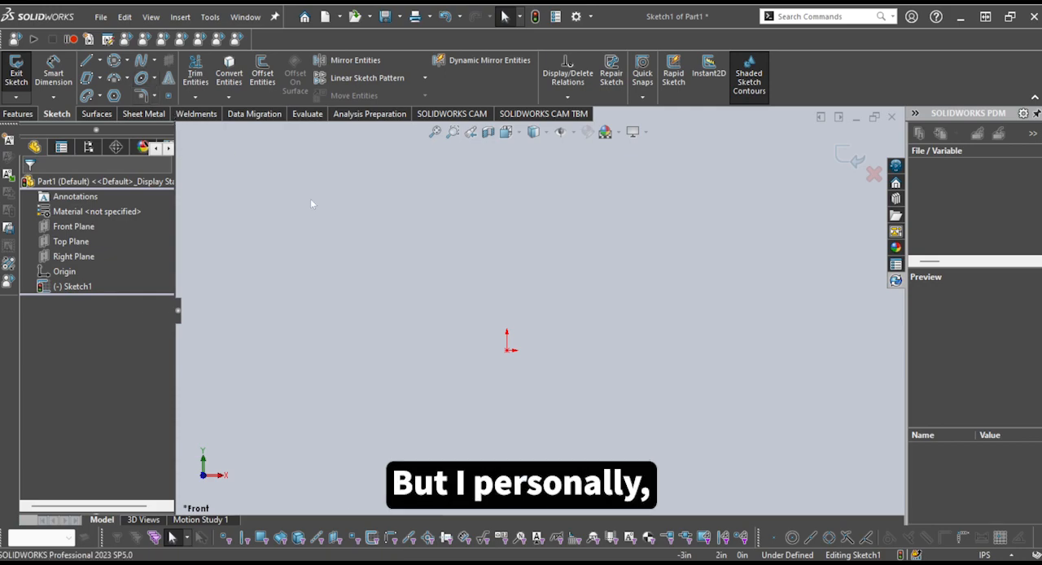
Sketch a horizontal ellipse centered about 0.4 in above the origin, with half-axes of about 0.88 in and 0.26 in
scroll(603, 336, "down", 2)
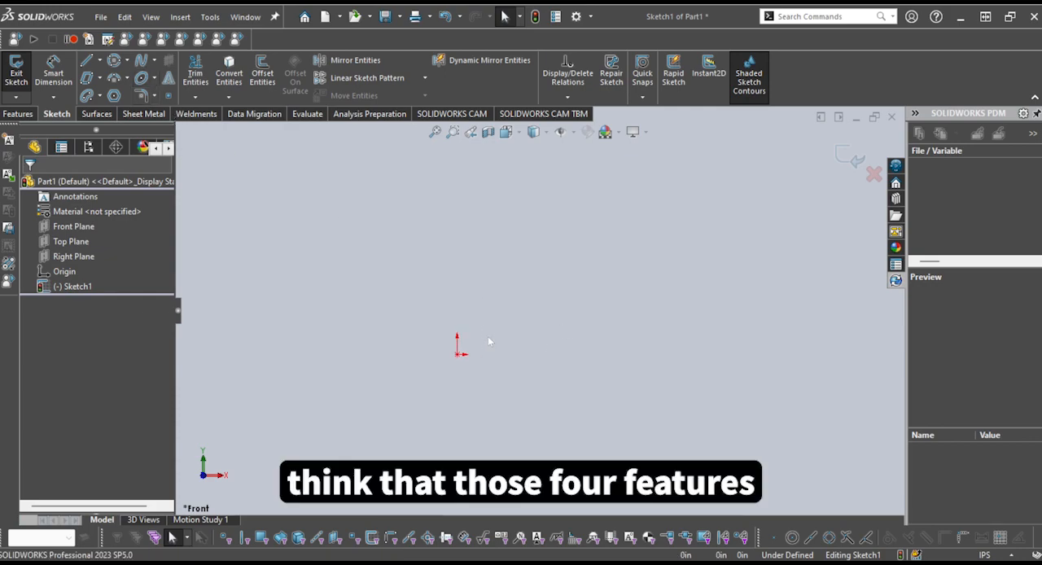
left_click(141, 78)
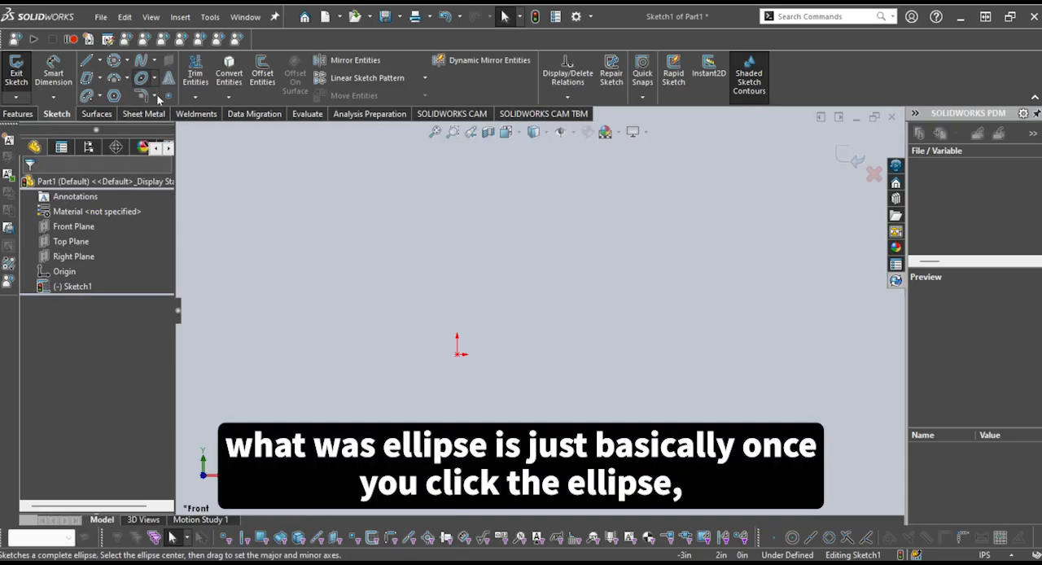
left_click(141, 77)
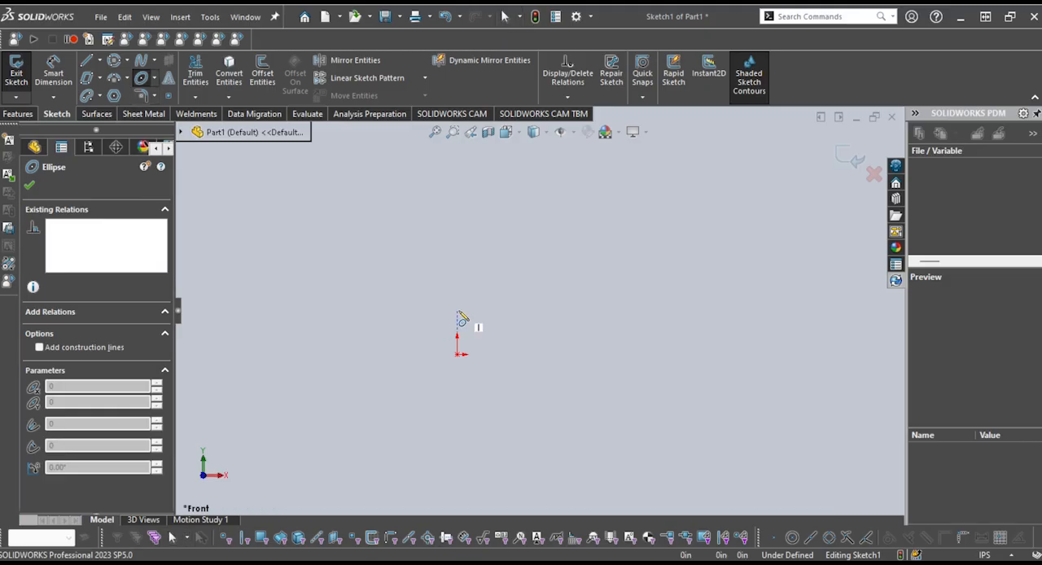
left_click(456, 310)
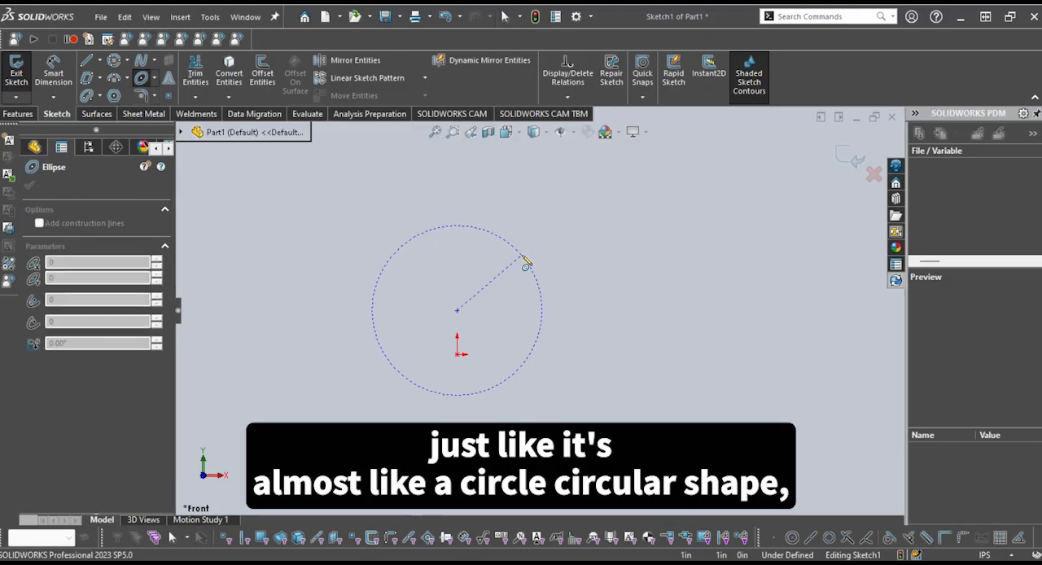
left_click(552, 312)
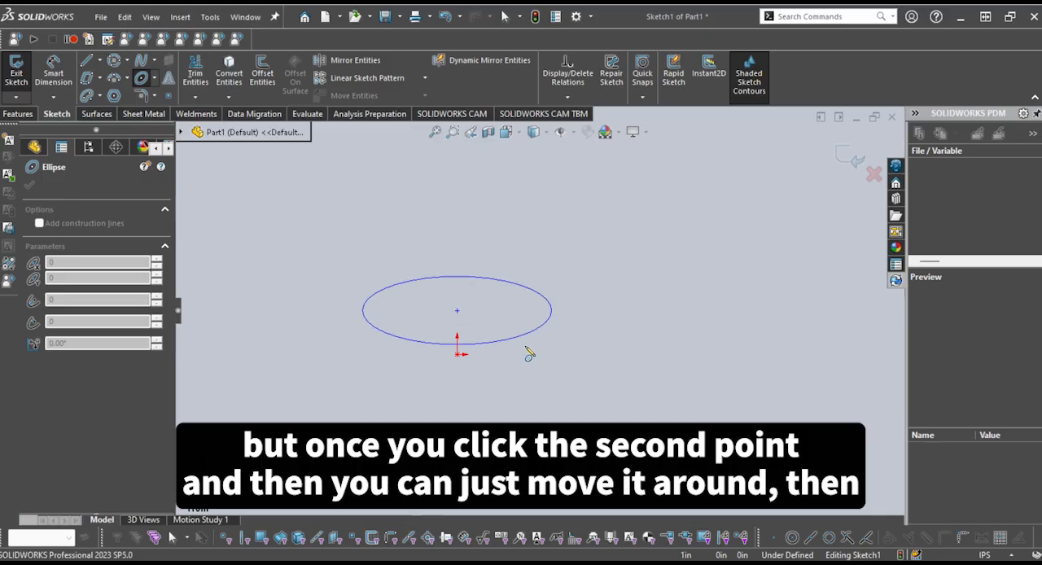
left_click(530, 347)
scroll(530, 344, "up", 1)
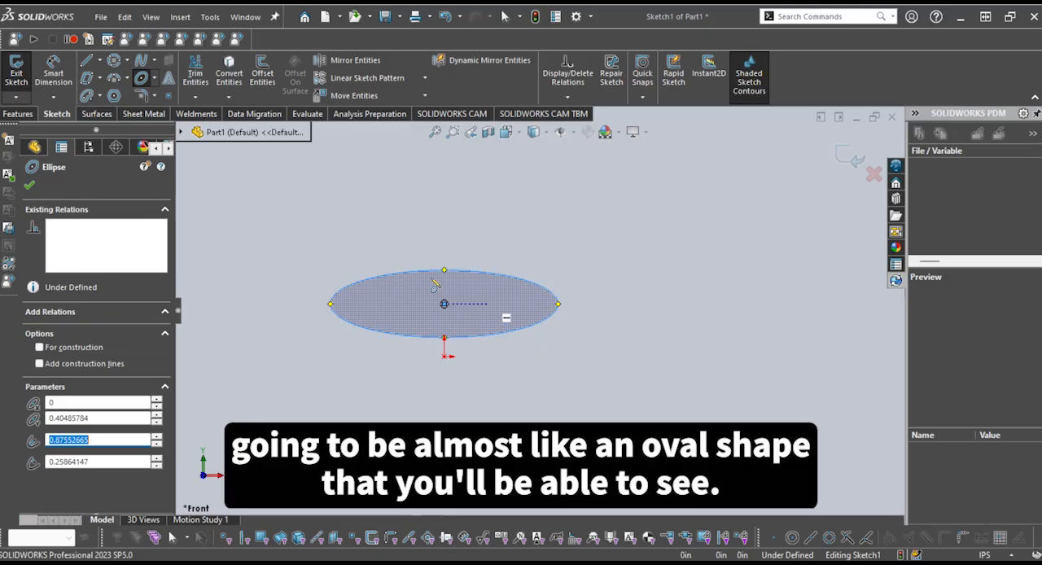
scroll(502, 345, "up", 2)
key("Escape")
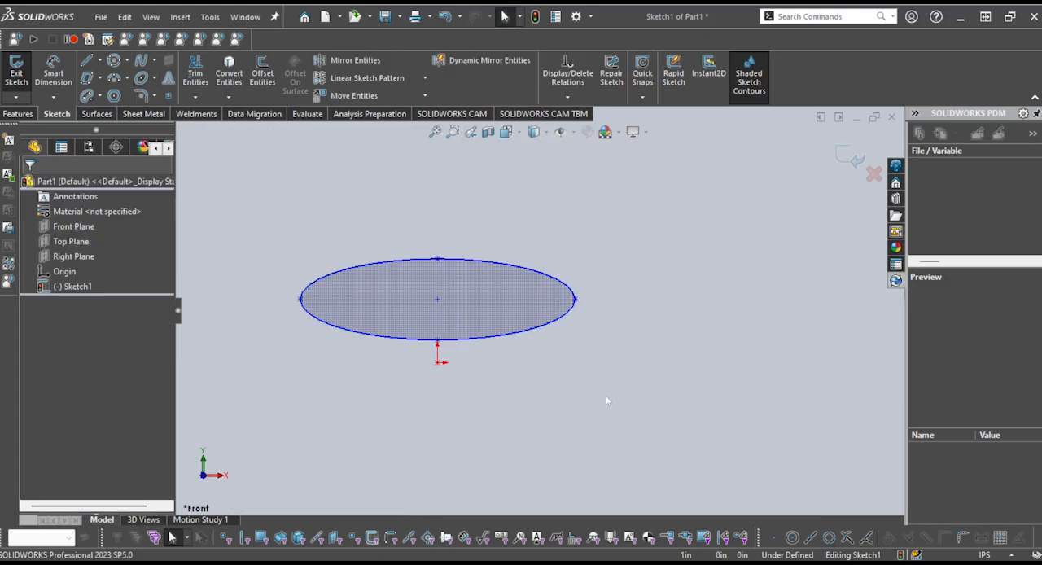
Delete the ellipse, leaving the sketch empty
left_click_drag(265, 208, 640, 399)
key("Delete")
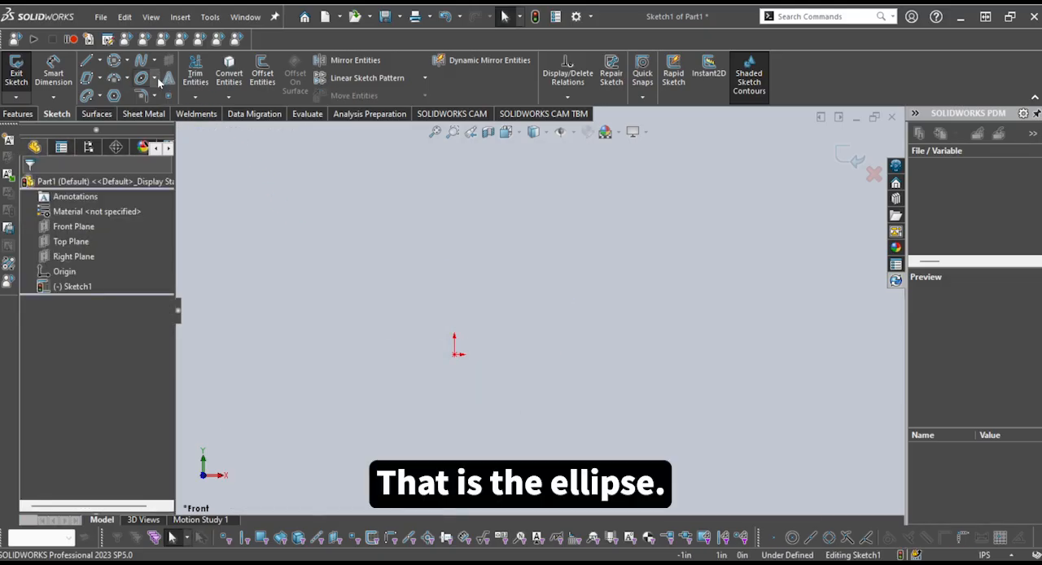
Sketch a partial ellipse centered on the origin, with a horizontal half-axis of about 1 in and its gap facing right, and delete it
left_click(156, 79)
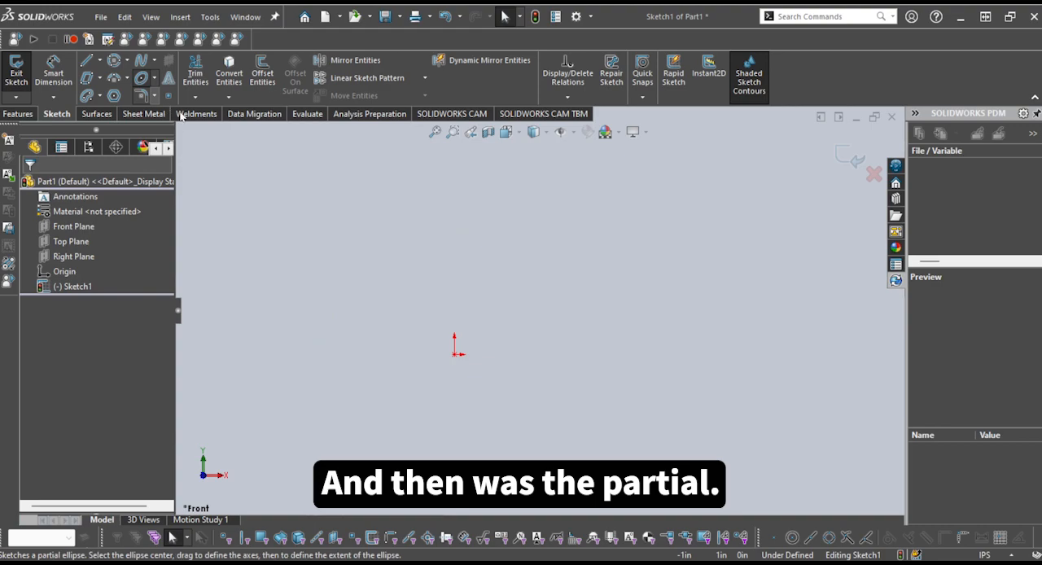
left_click(180, 116)
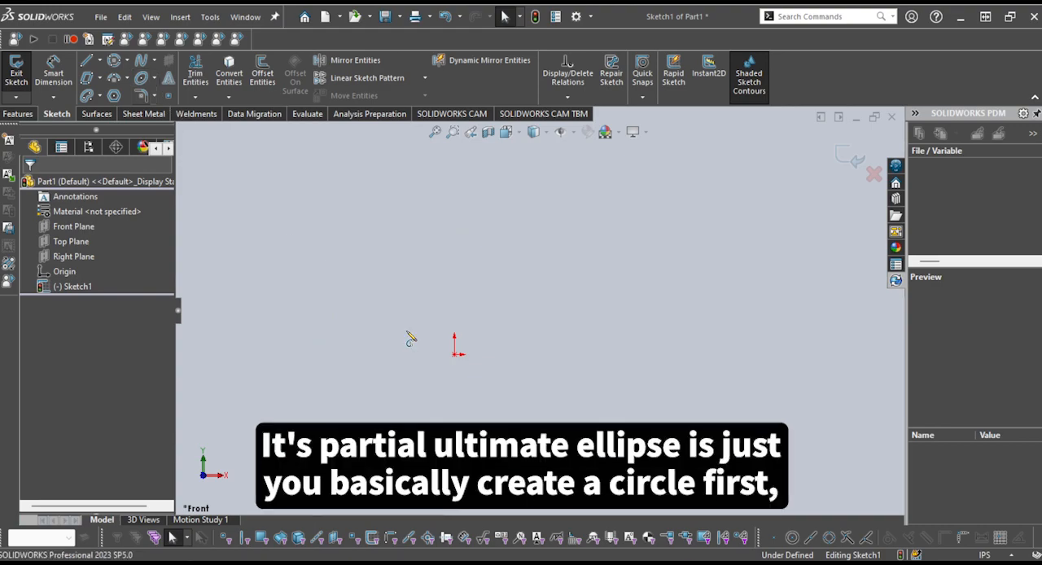
left_click(455, 355)
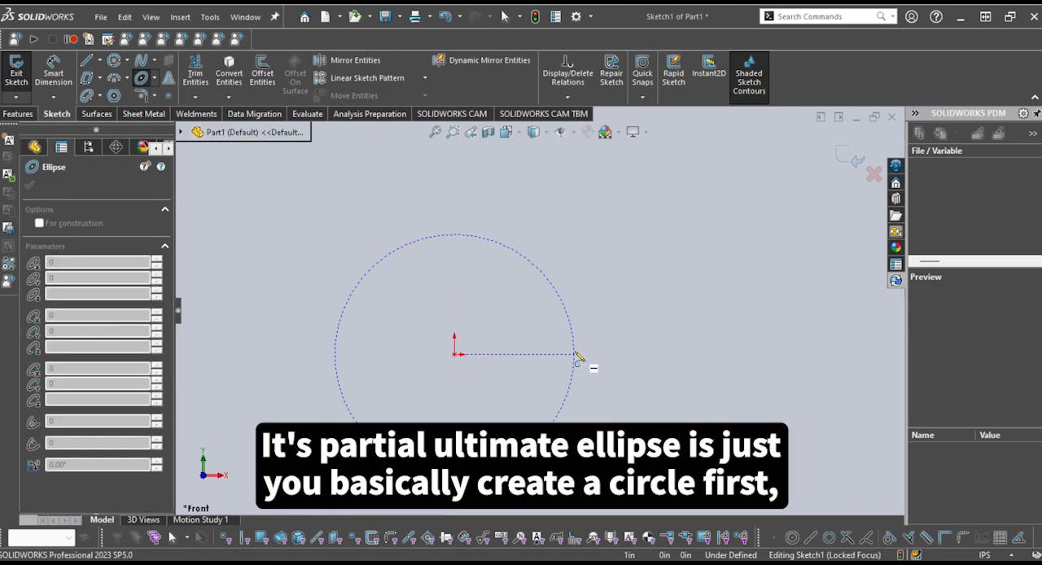
left_click(576, 355)
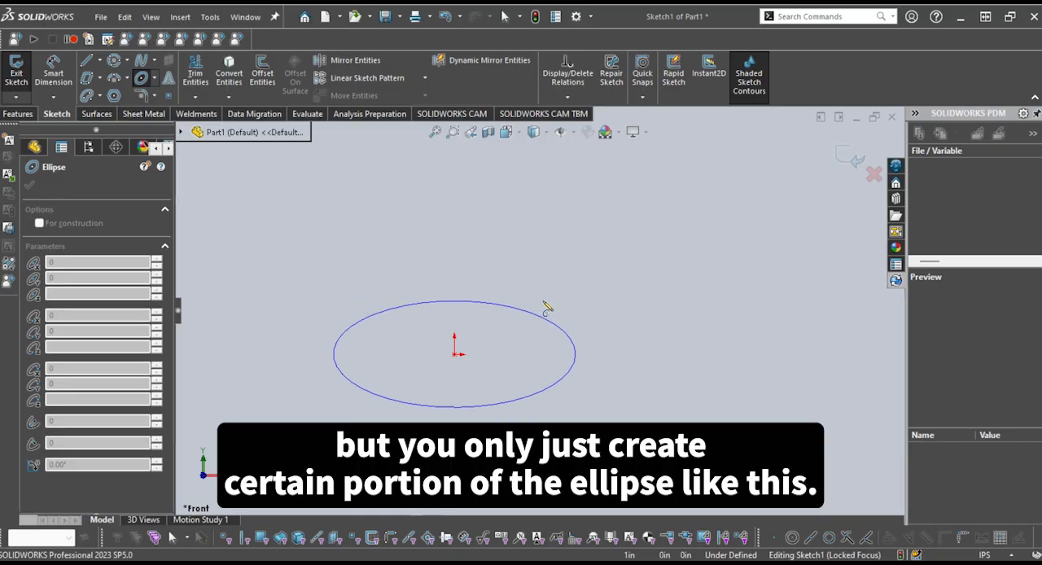
left_click(531, 318)
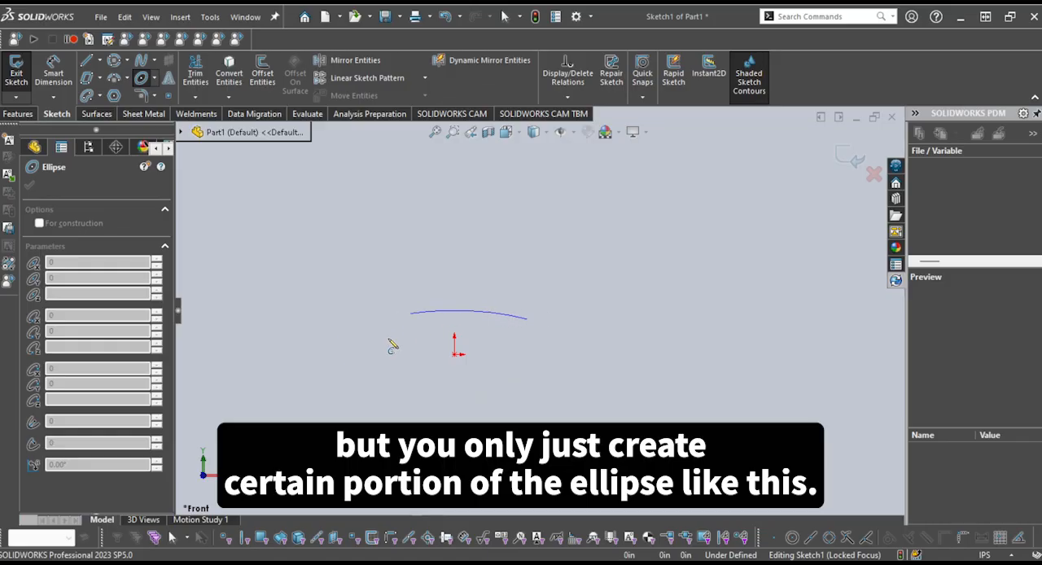
left_click(518, 393)
key("Escape")
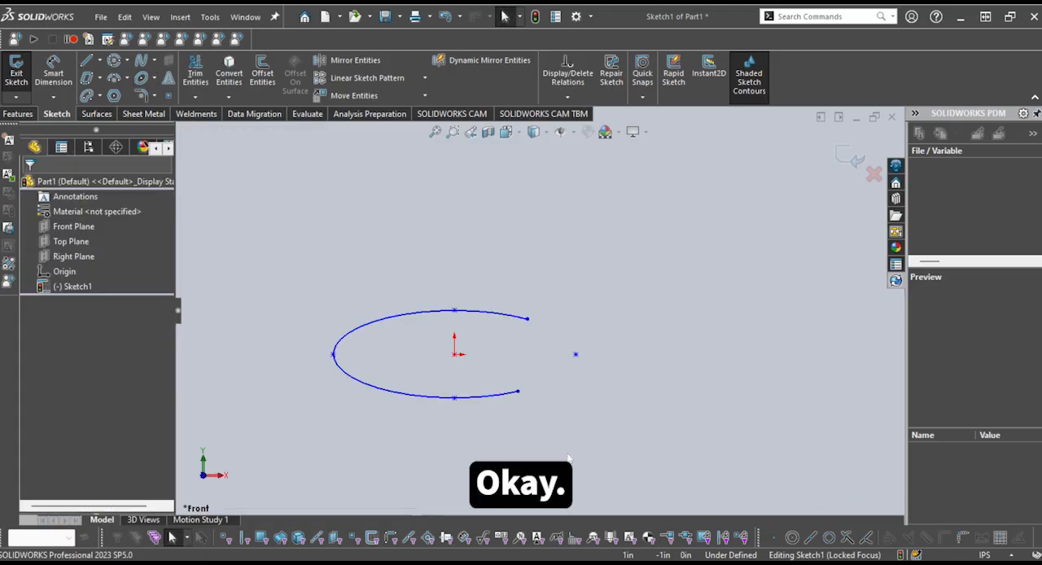
left_click_drag(581, 454, 211, 220)
key("Delete")
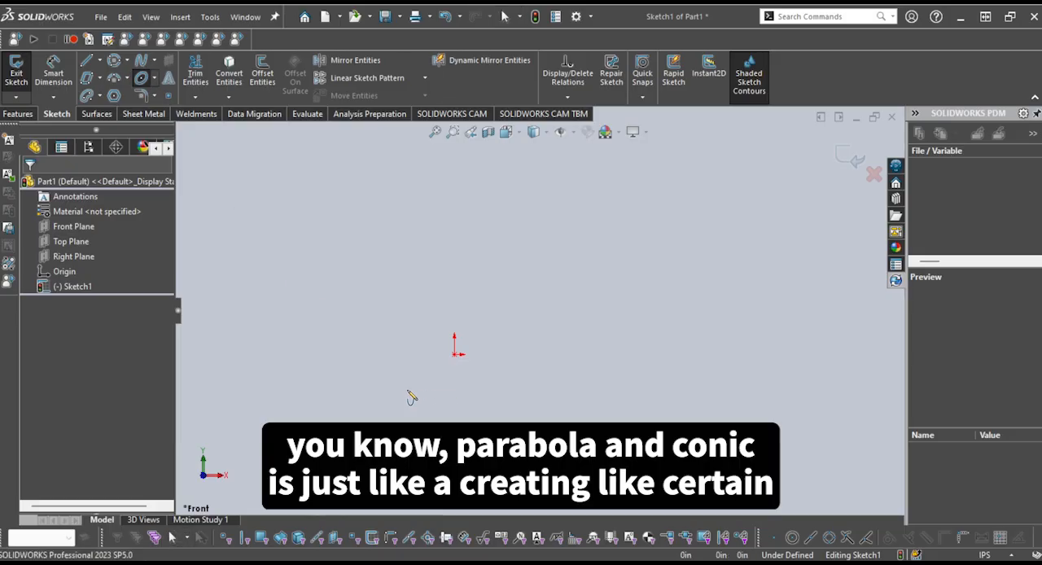
Sketch the lower branch of a left-opening parabola with focus near (-0.68, -0.28) in and apex near (0.84, -0.28) in
left_click(366, 388)
left_click(565, 389)
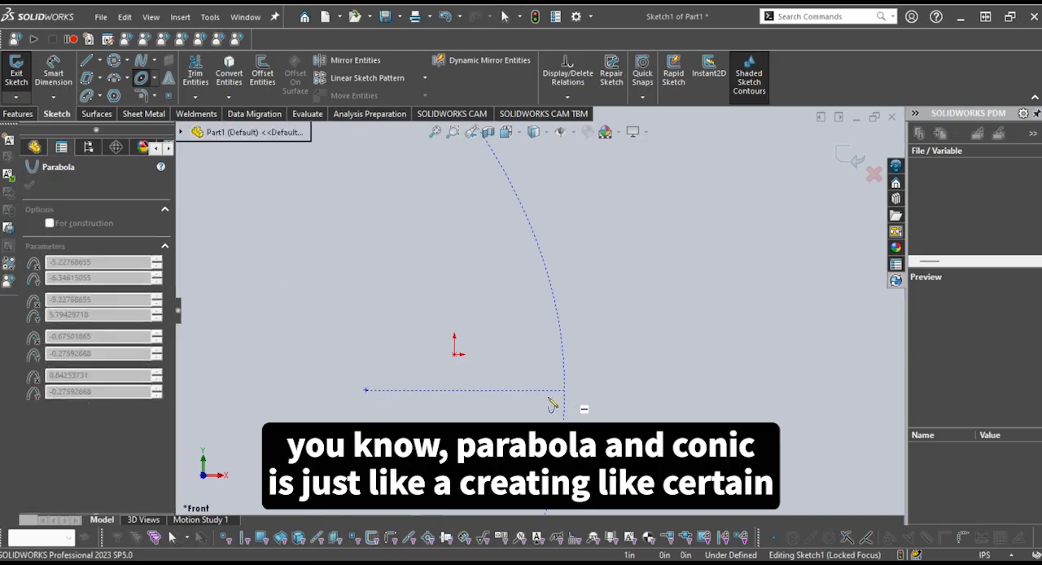
scroll(401, 420, "up", 6)
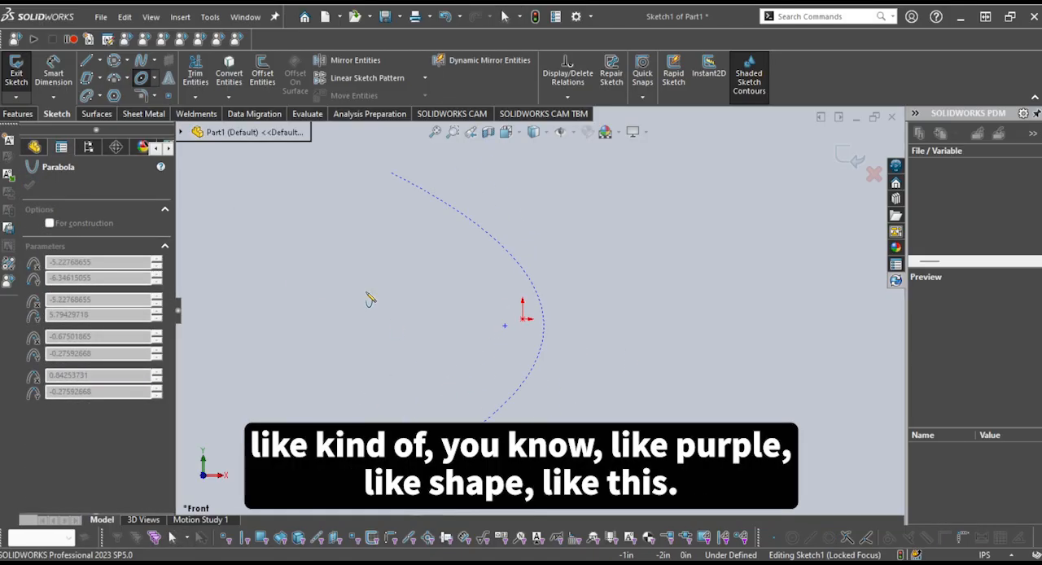
left_click(609, 316)
left_click(378, 436)
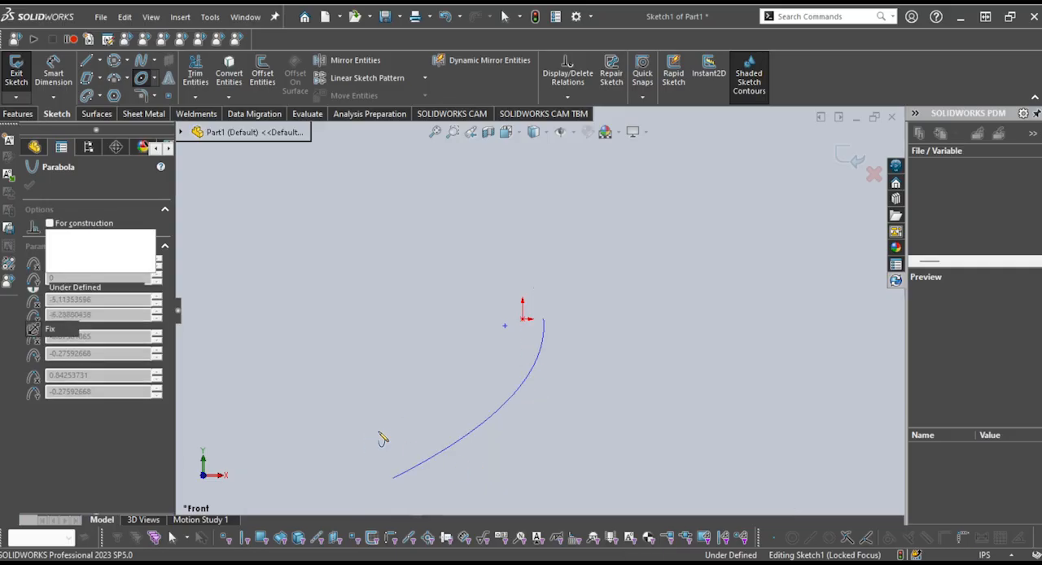
key("Escape")
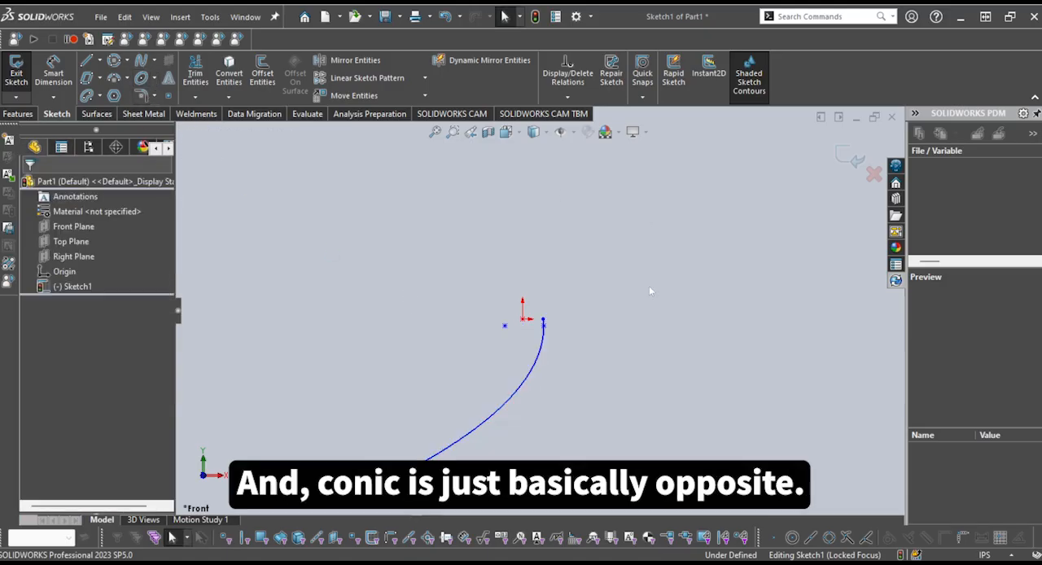
left_click(628, 308)
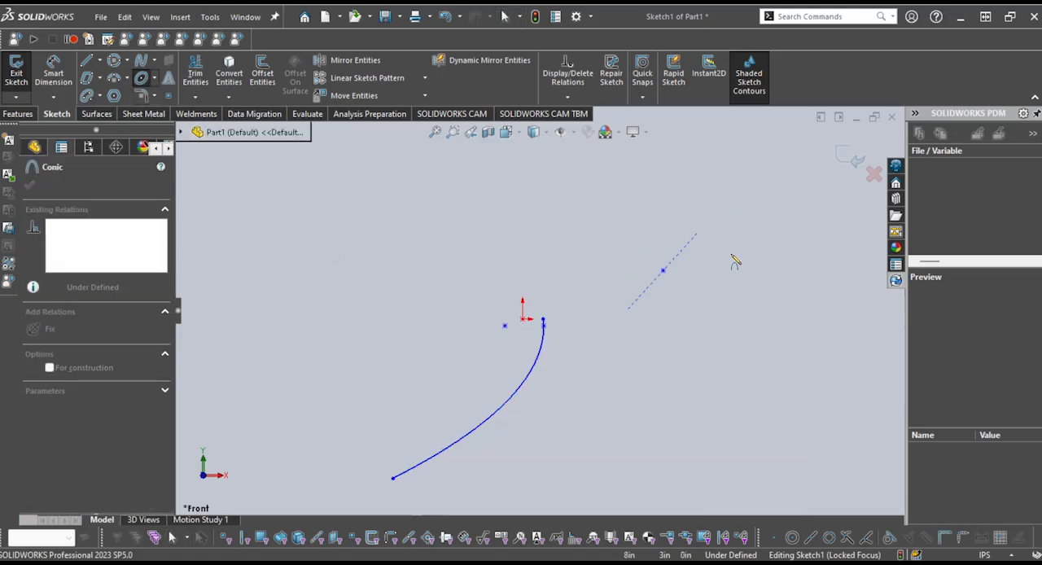
left_click(766, 312)
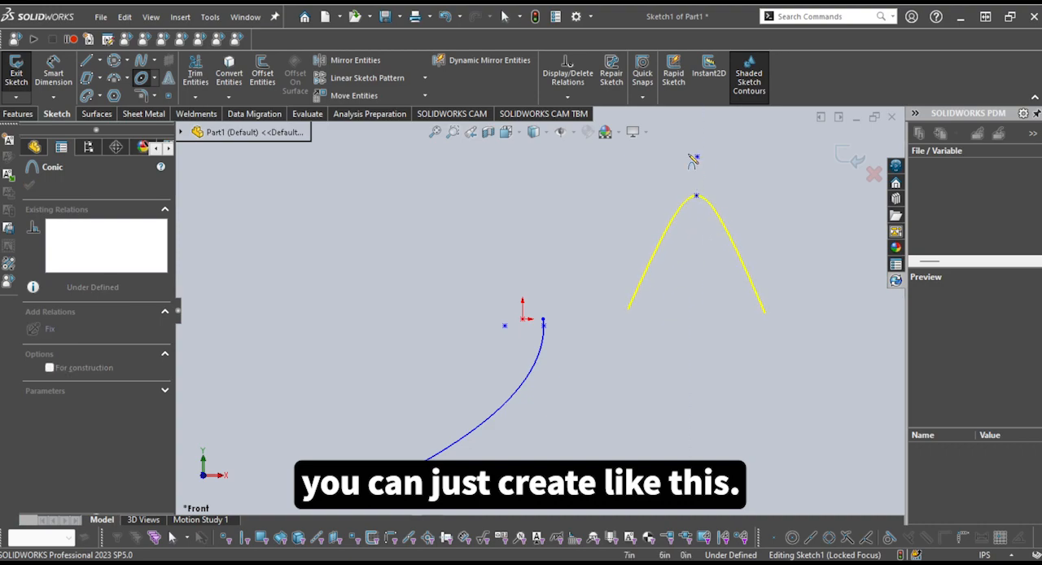
key("Escape")
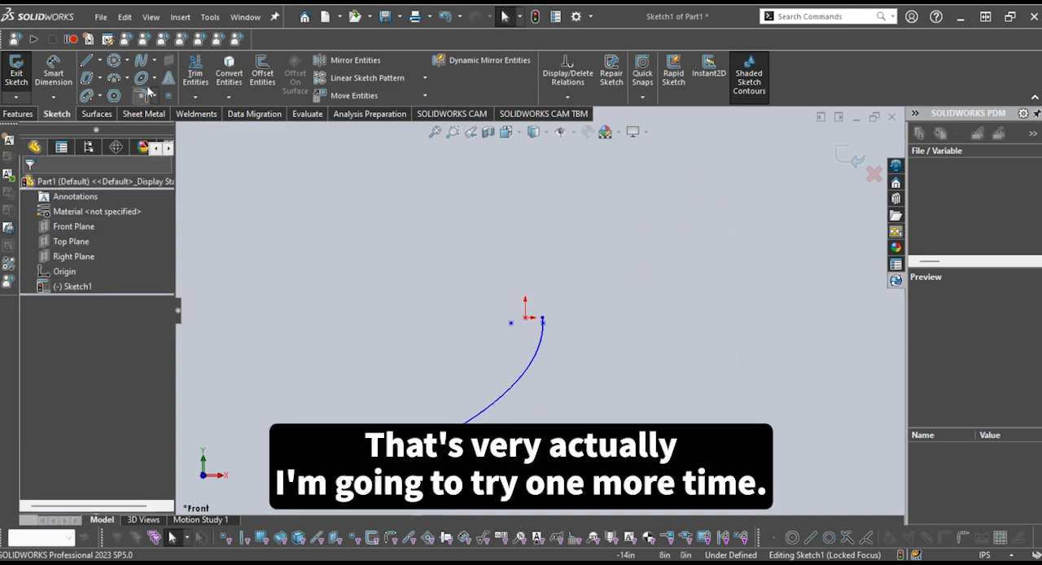
Sketch an arch-shaped conic above and to the right of the origin, with level endpoints and its top vertex roughly midway between them
key("Return")
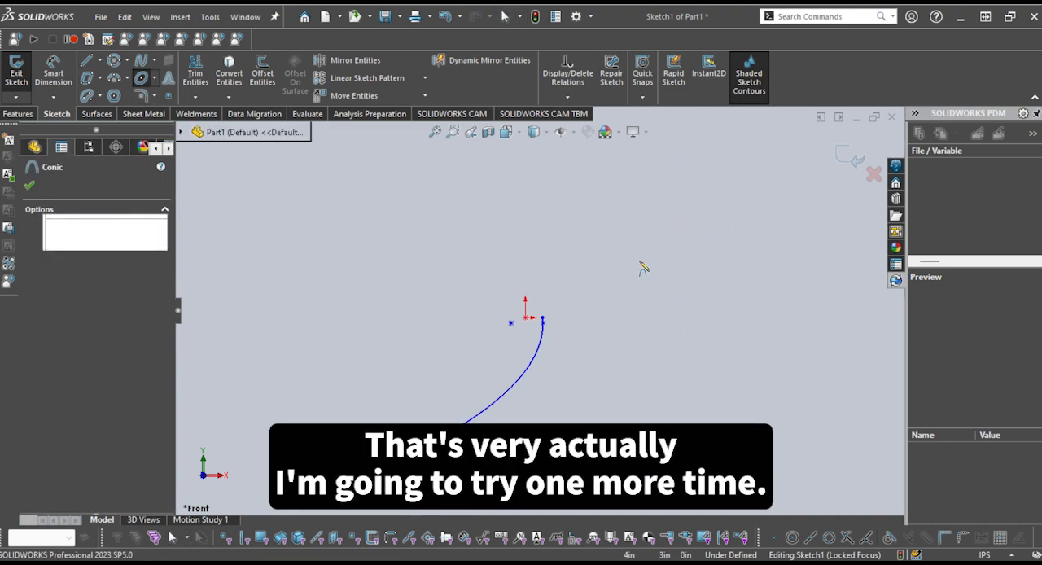
left_click(611, 260)
left_click(746, 261)
left_click(673, 149)
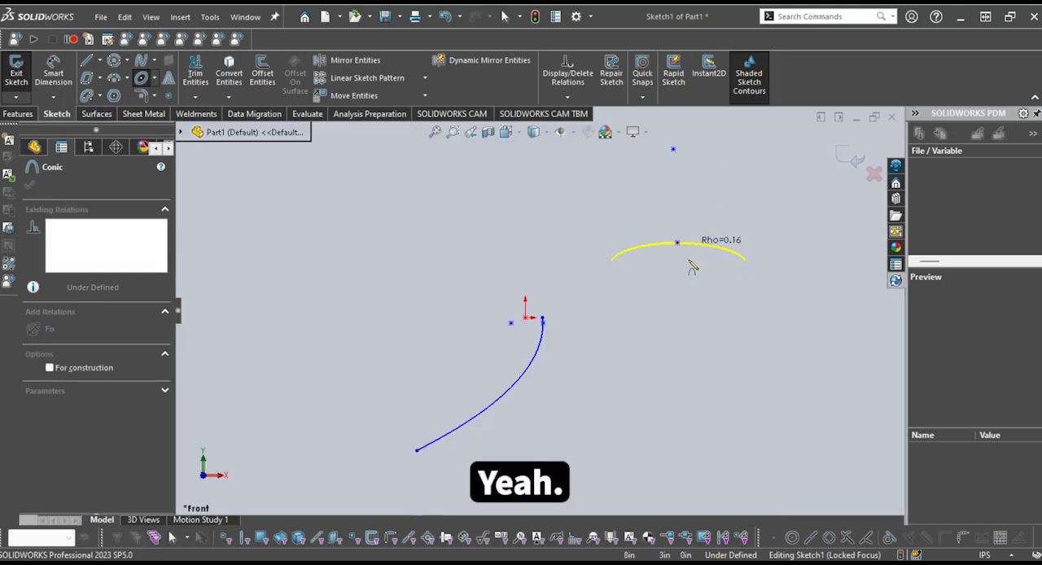
left_click(676, 183)
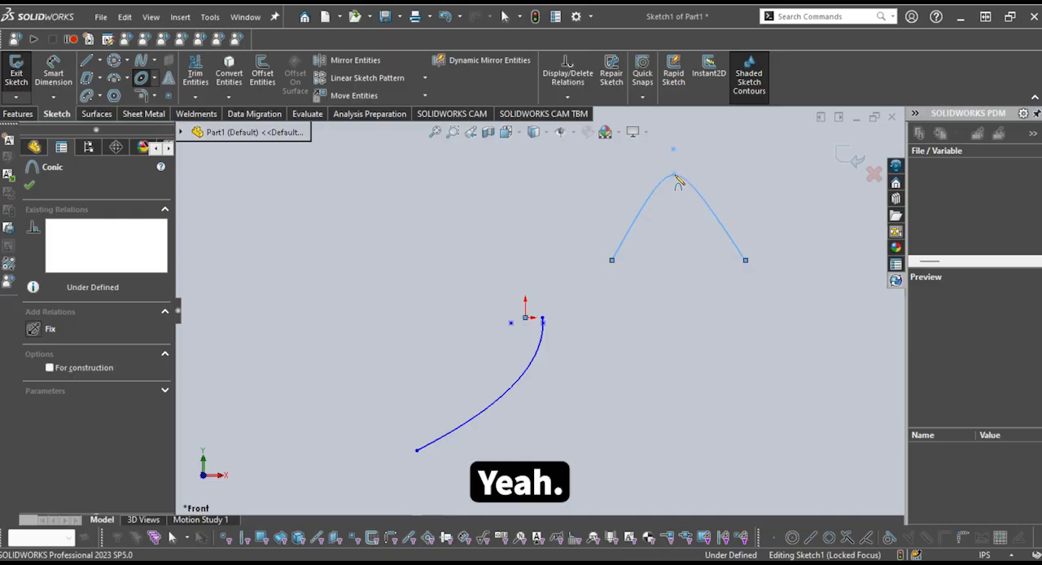
key("Escape")
Delete the conic and the parabola from the sketch
scroll(676, 271, "down", 1)
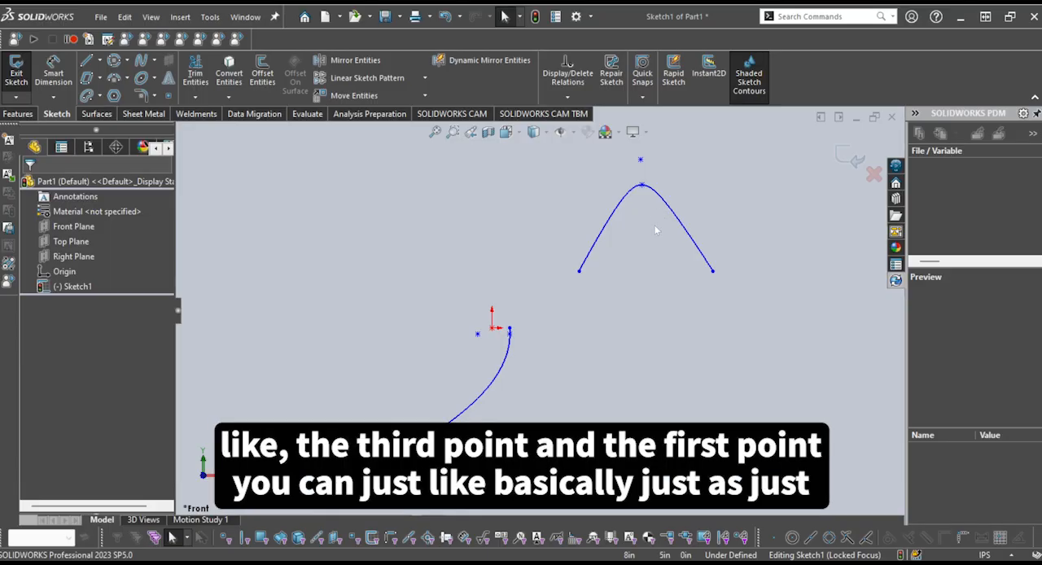
scroll(641, 216, "down", 1)
scroll(633, 228, "up", 1)
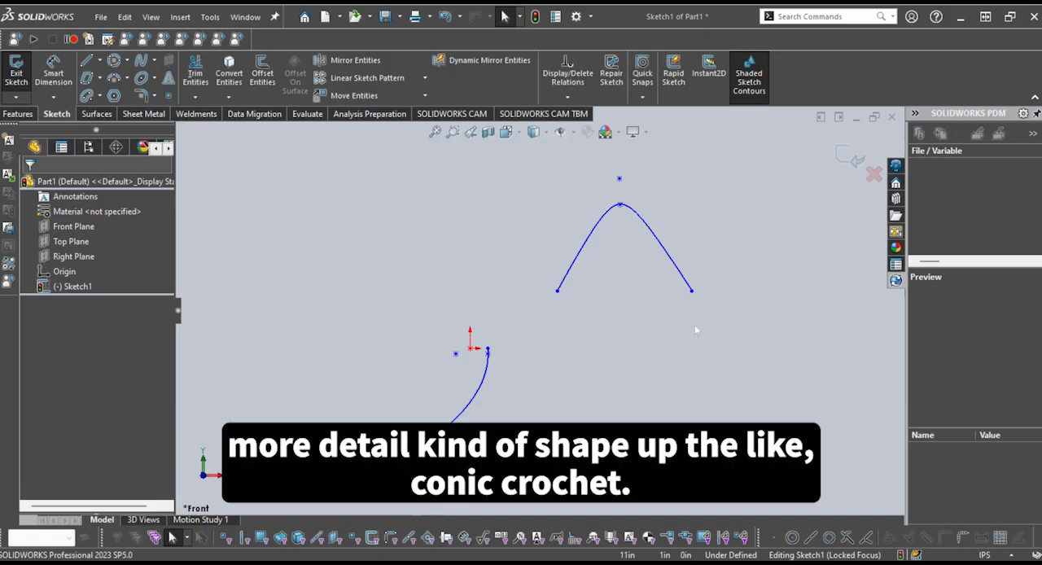
scroll(695, 325, "up", 1)
left_click_drag(705, 344, 538, 189)
key("Delete")
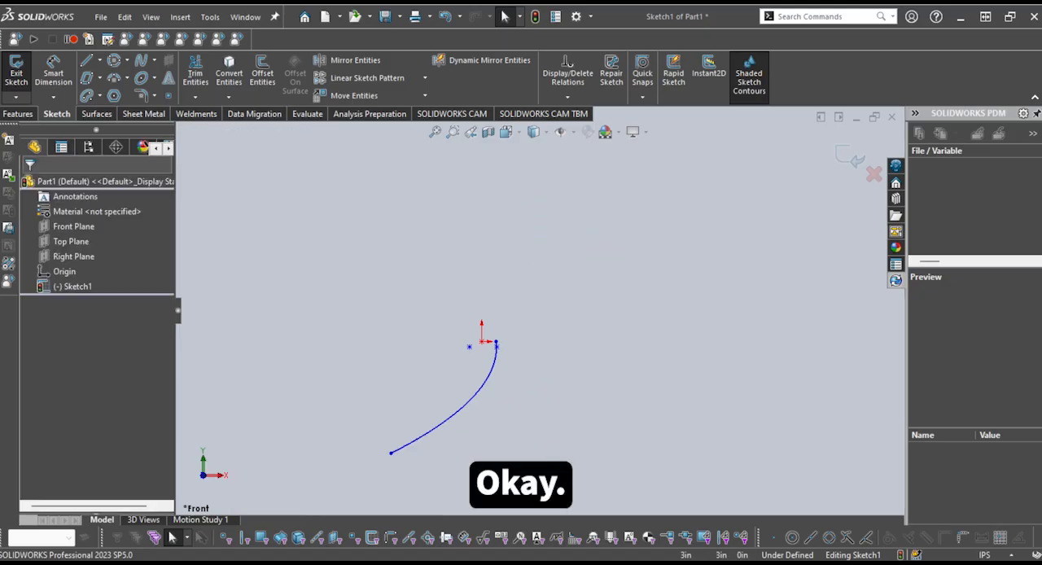
left_click_drag(555, 474, 297, 279)
key("Delete")
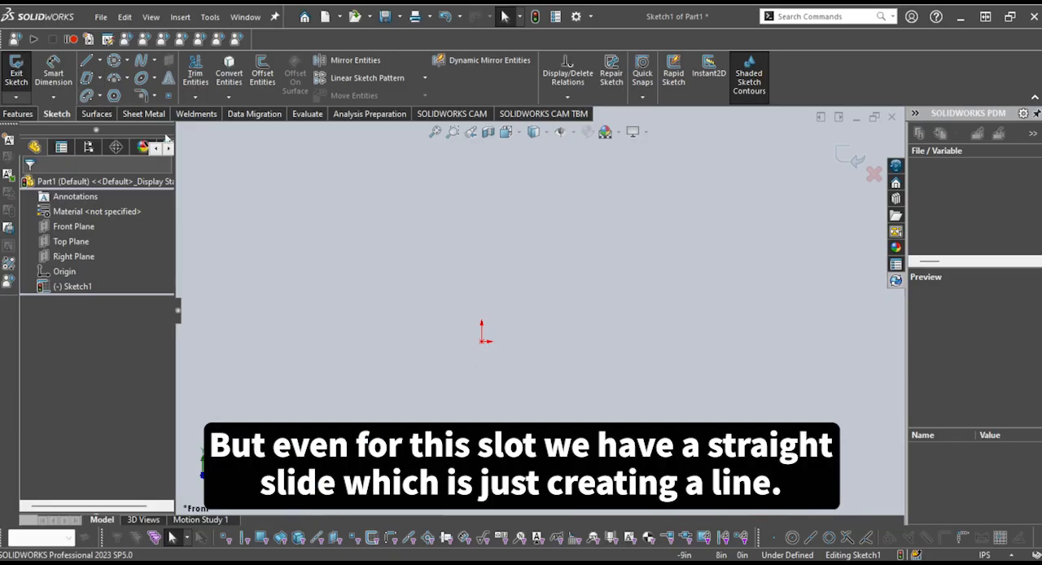
Sketch a horizontal Straight Slot about 4.84 in wide, centered about 2.7 in above the origin
left_click(86, 95)
left_click(408, 293)
left_click(562, 293)
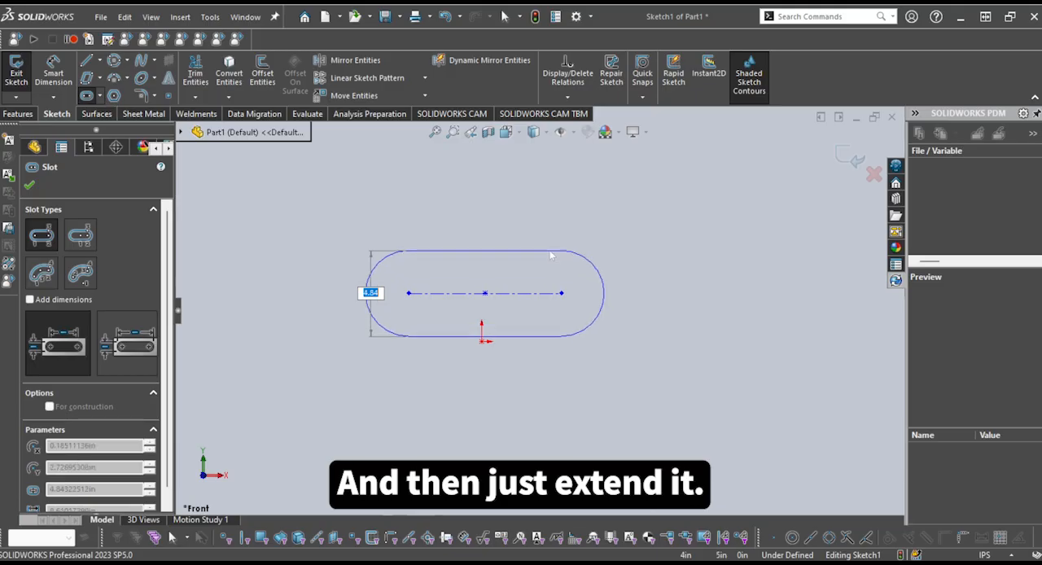
left_click(548, 335)
key("Escape")
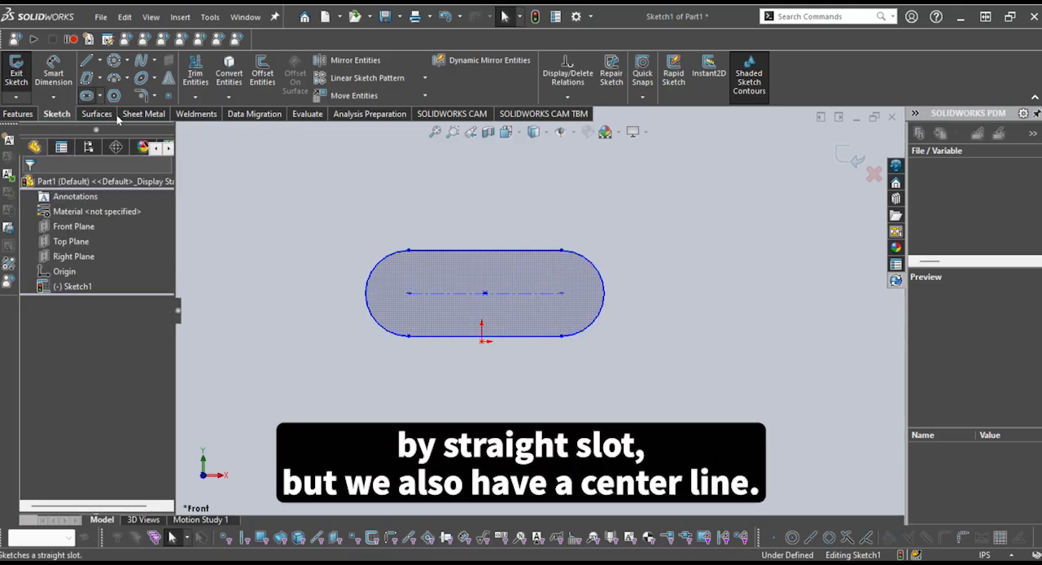
Sketch a horizontal Centerpoint Straight Slot centered about 5 in below the origin, with its end centers about 10.6 in from the midpoint
left_click(136, 131)
scroll(464, 397, "up", 2)
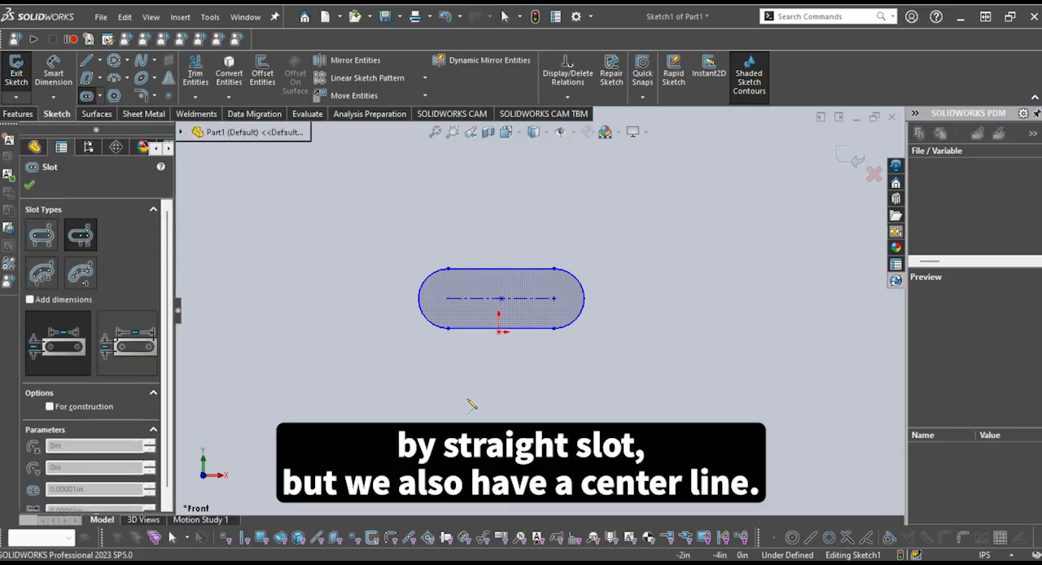
left_click(499, 391)
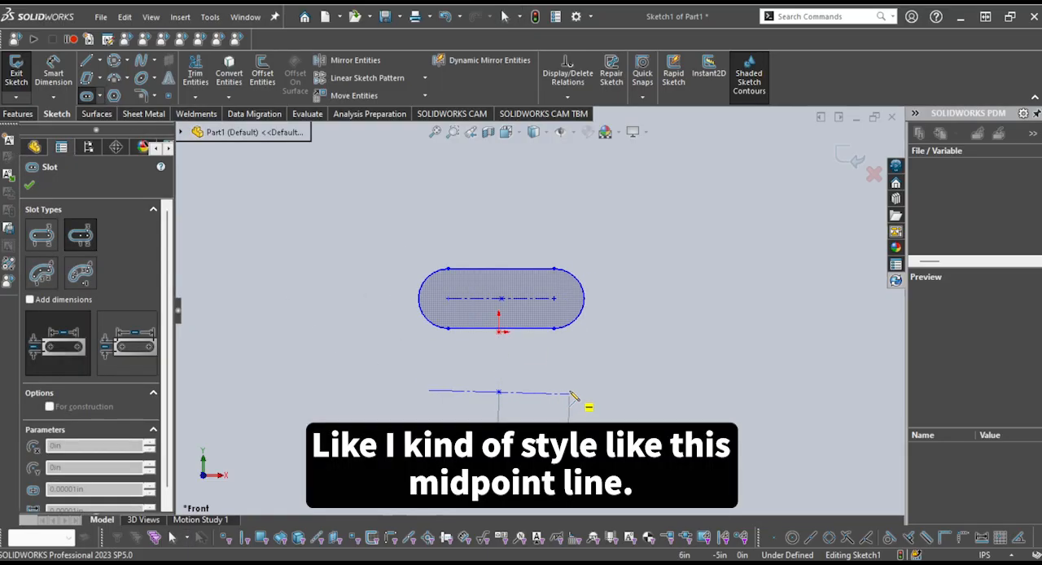
left_click(630, 393)
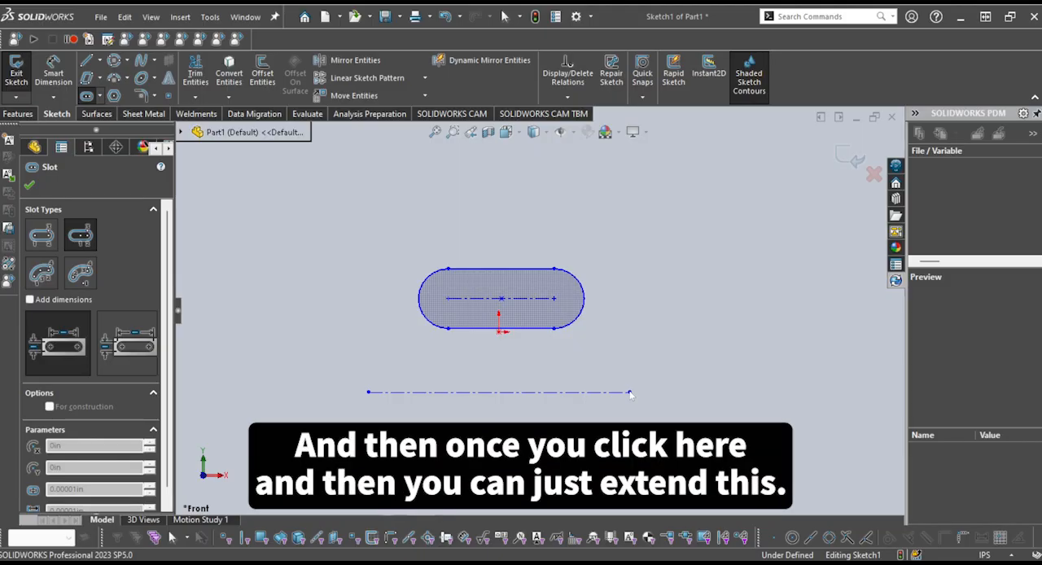
left_click(334, 393)
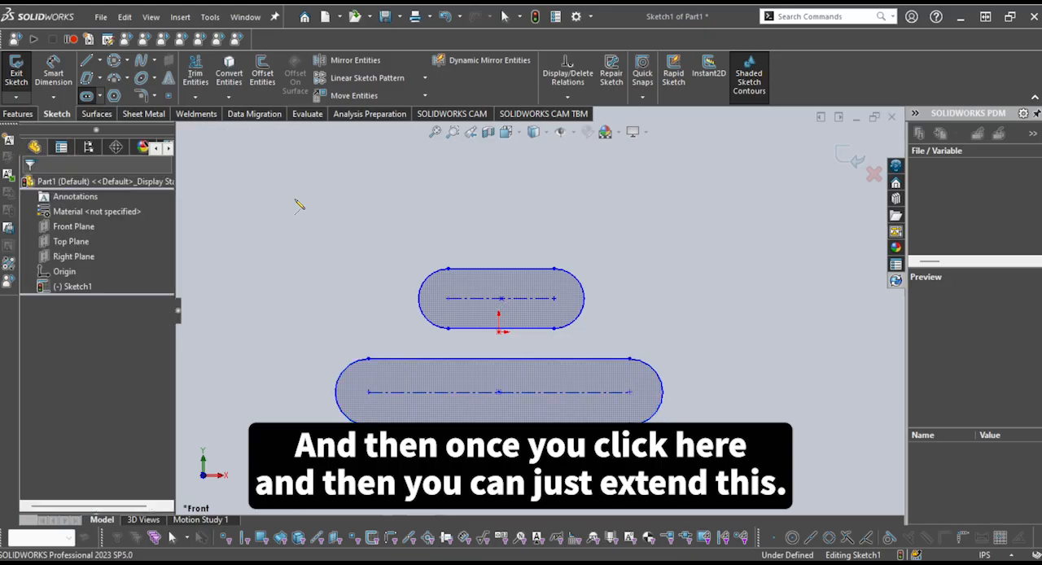
Sketch a 3 Point Arc Slot above the two straight slots, curving from lower left to upper right
left_click(132, 158)
scroll(509, 228, "up", 3)
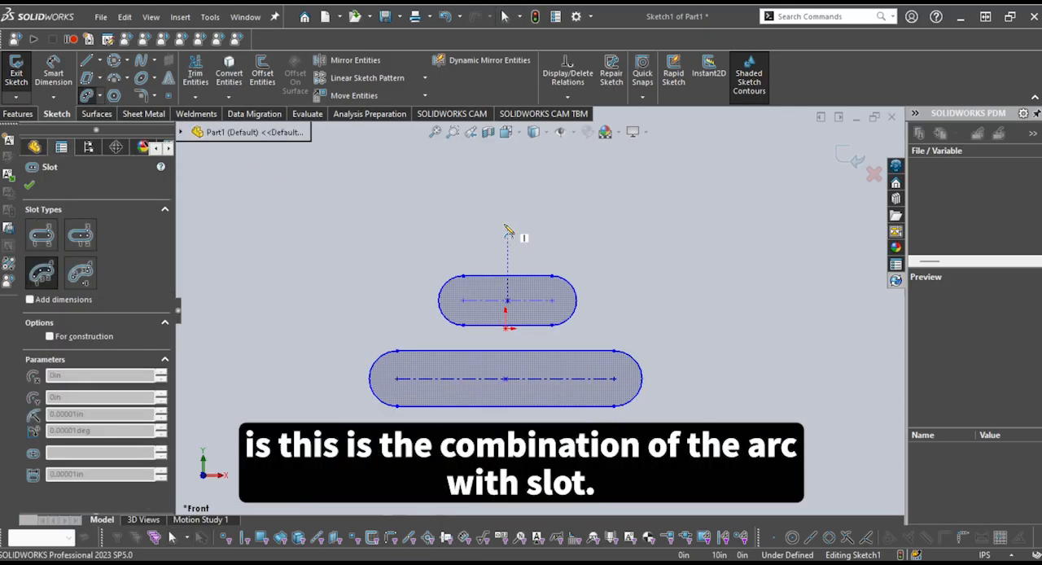
scroll(544, 196, "down", 3)
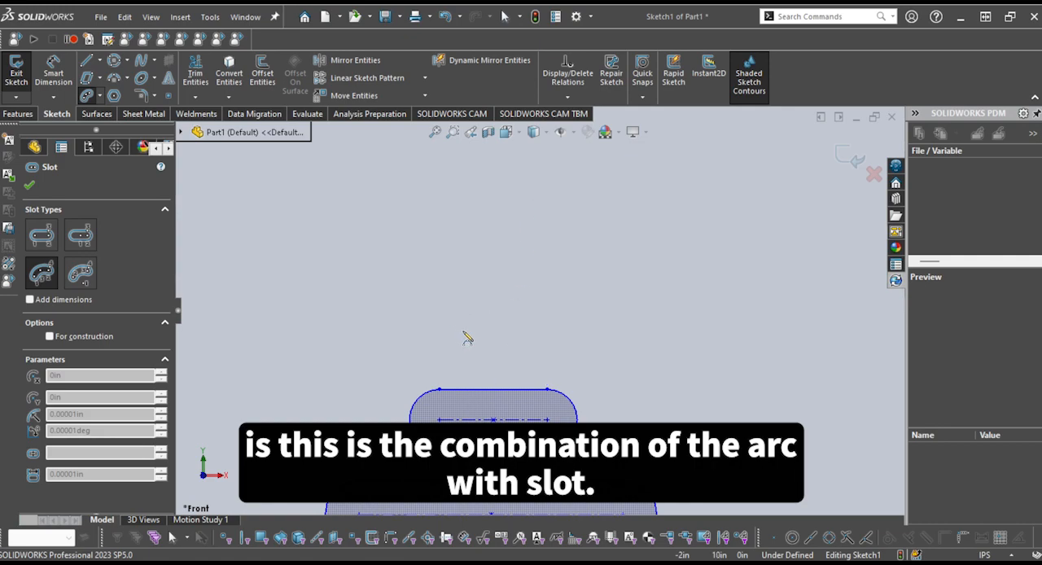
left_click(428, 318)
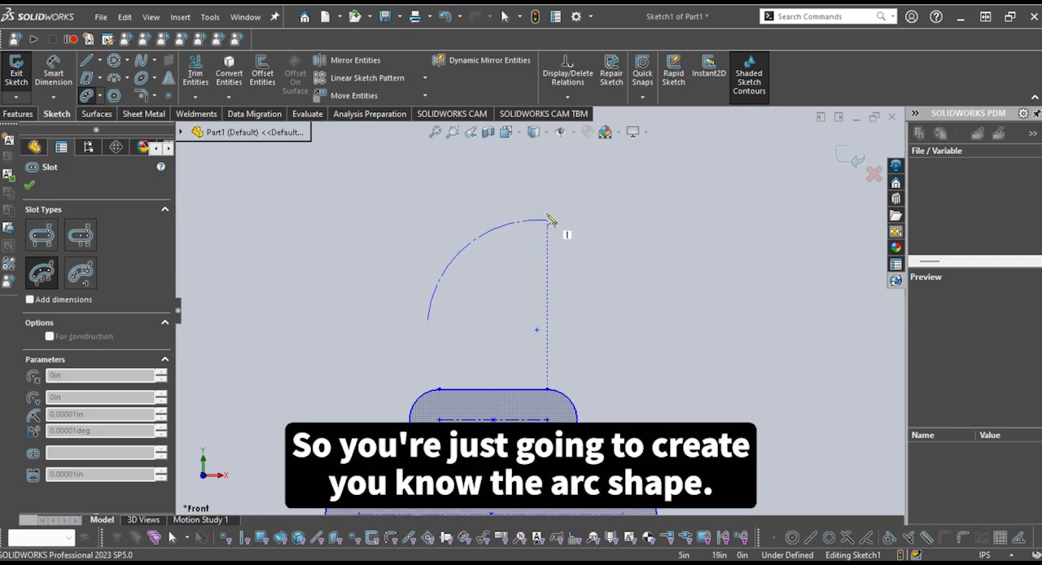
left_click(581, 217)
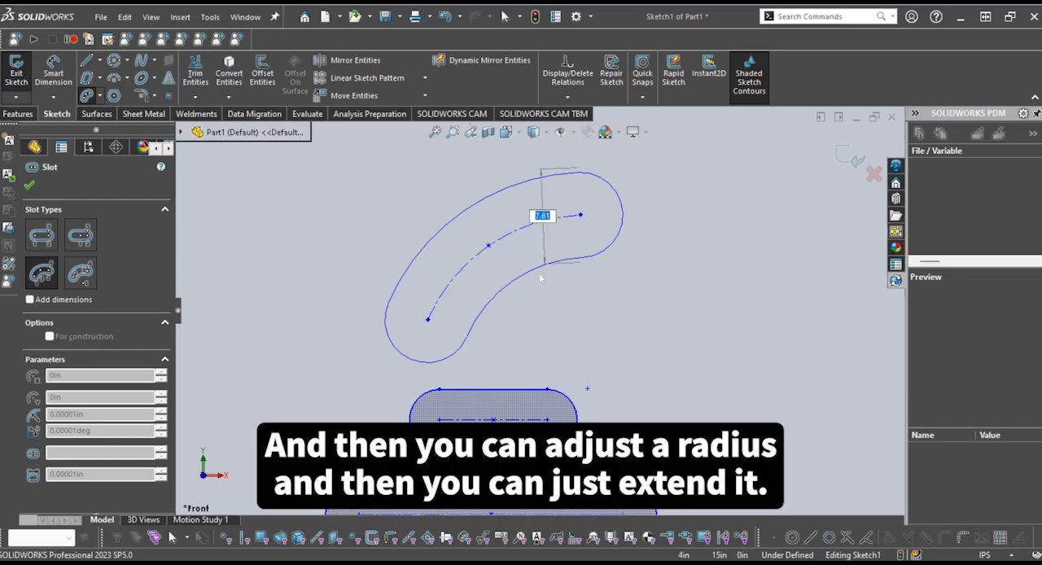
left_click(542, 216)
key("Escape")
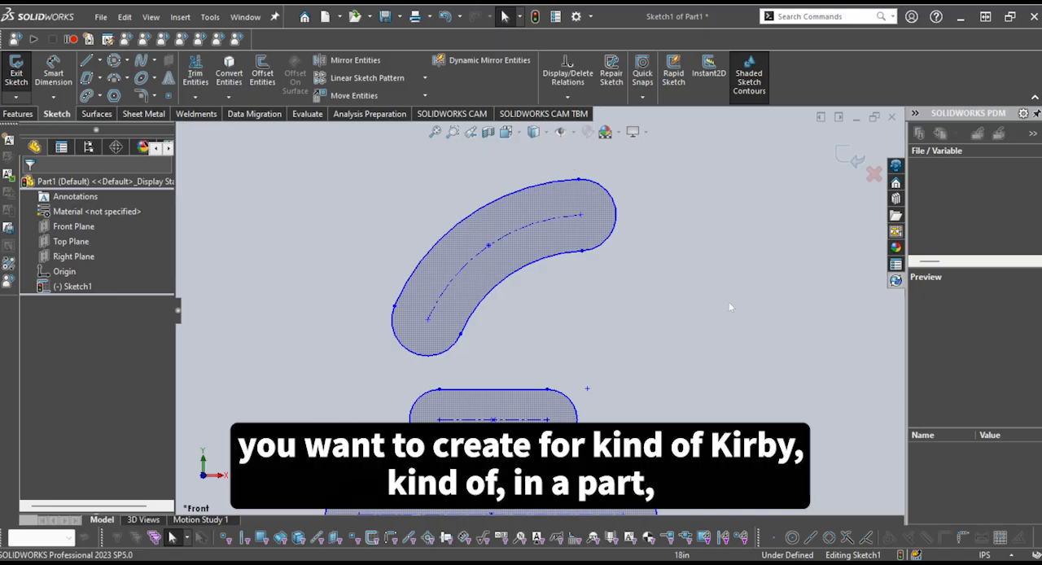
Sketch a Centerpoint Arc Slot centered about (28.5, 2.7) in, with radius about 14.4 in, arc angle about 59°, and width about 6.5 in
scroll(614, 330, "up", 3)
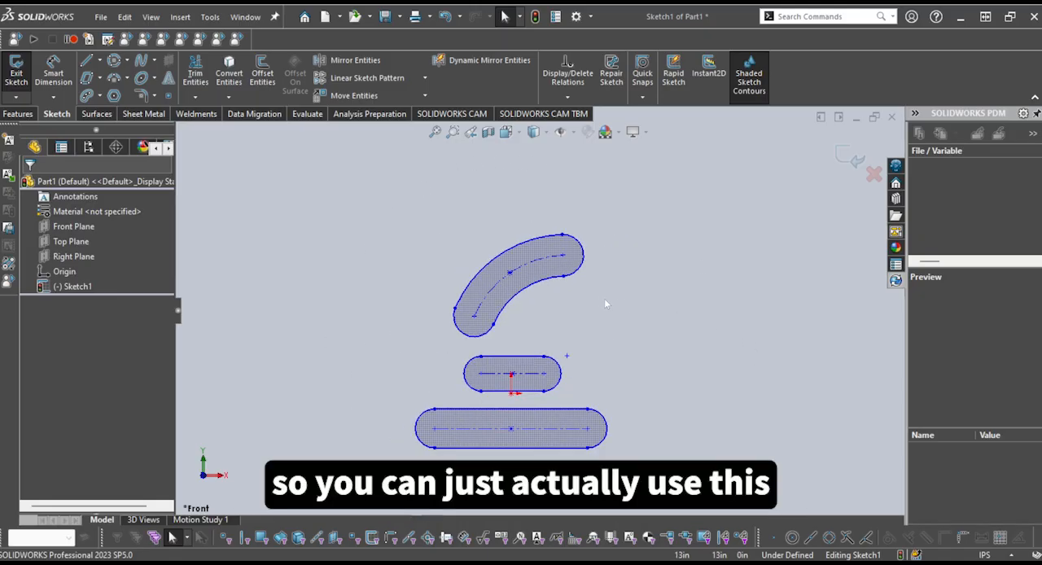
scroll(462, 227, "down", 2)
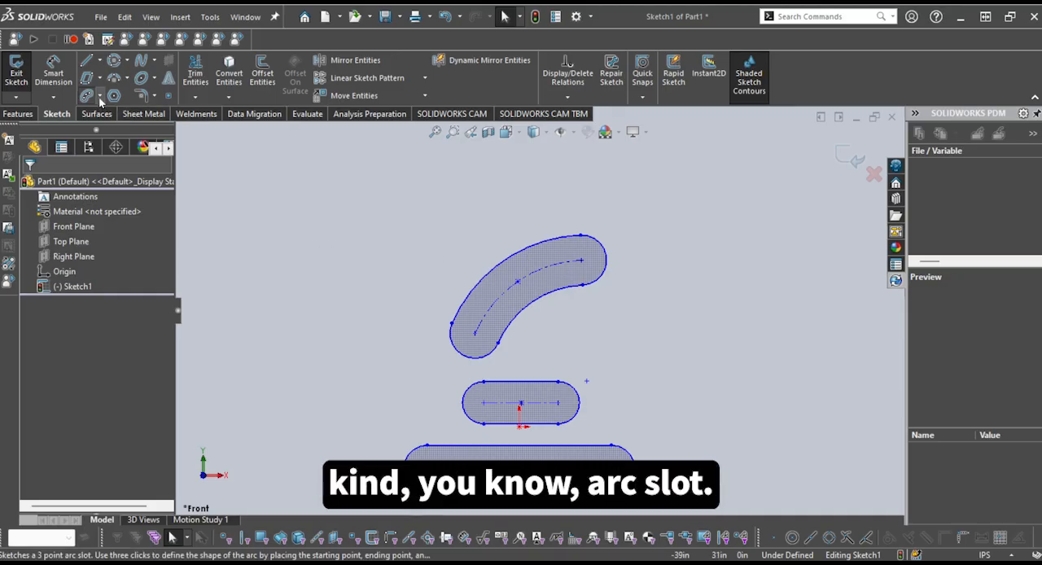
left_click(123, 164)
scroll(671, 361, "up", 2)
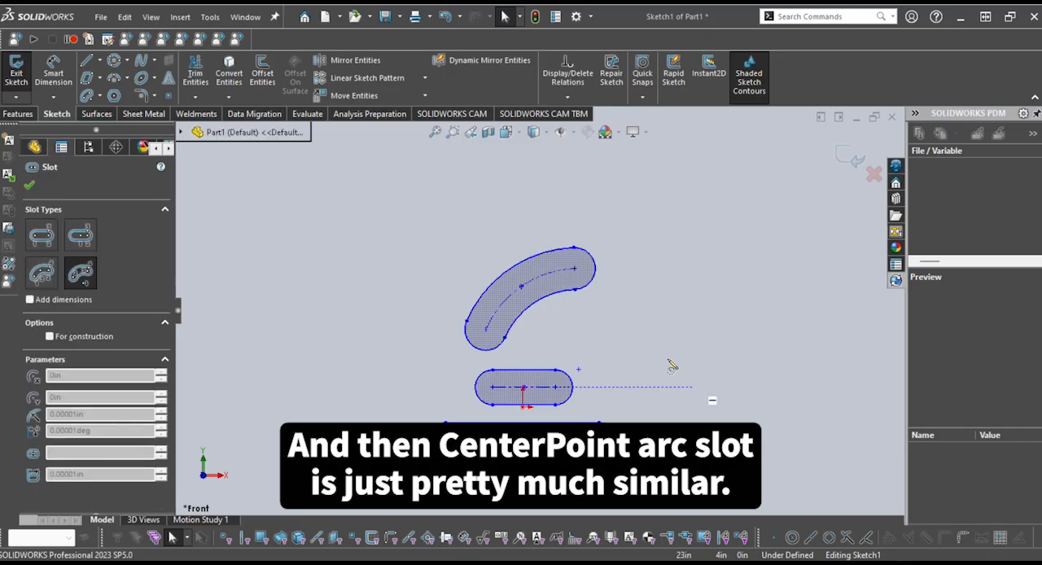
scroll(562, 283, "down", 1)
scroll(734, 308, "up", 2)
scroll(721, 306, "down", 1)
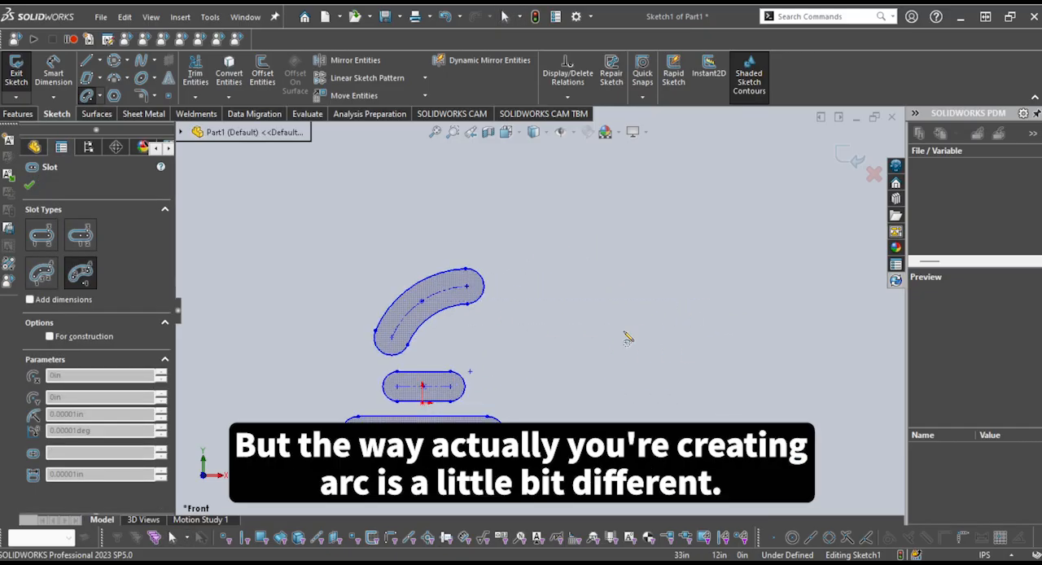
left_click(599, 386)
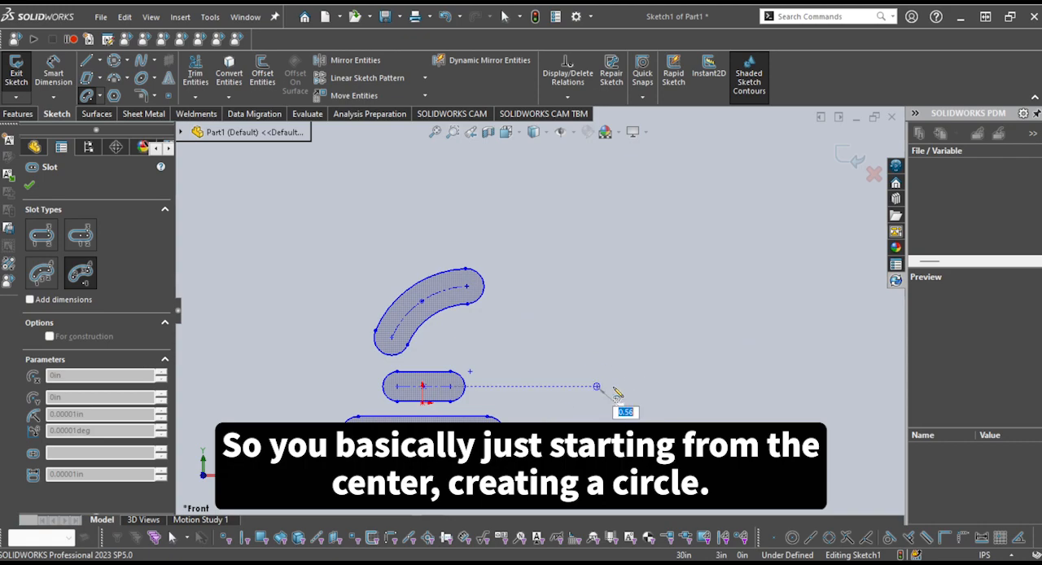
left_click(684, 386)
left_click(597, 299)
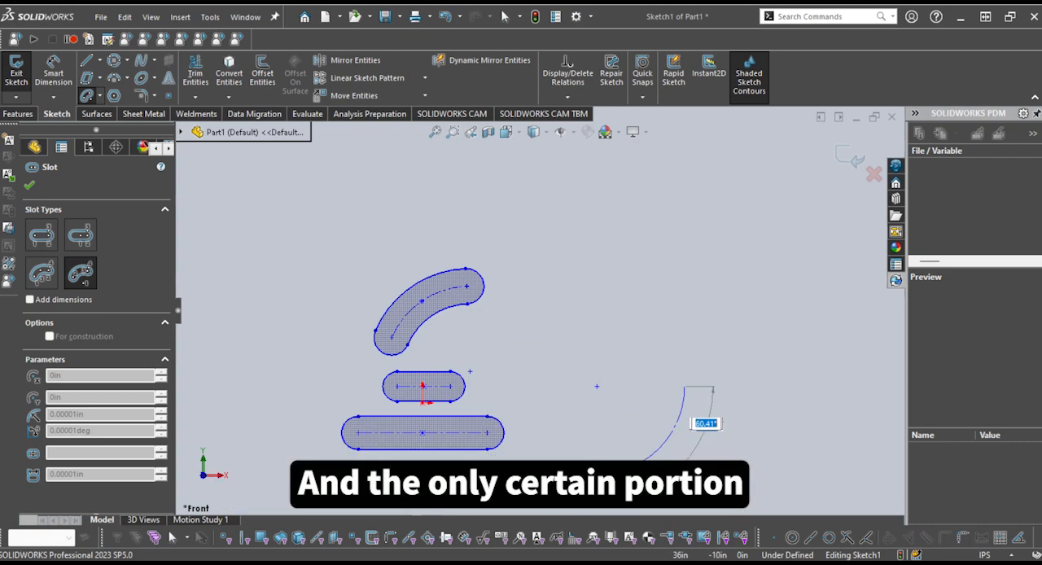
left_click(642, 462)
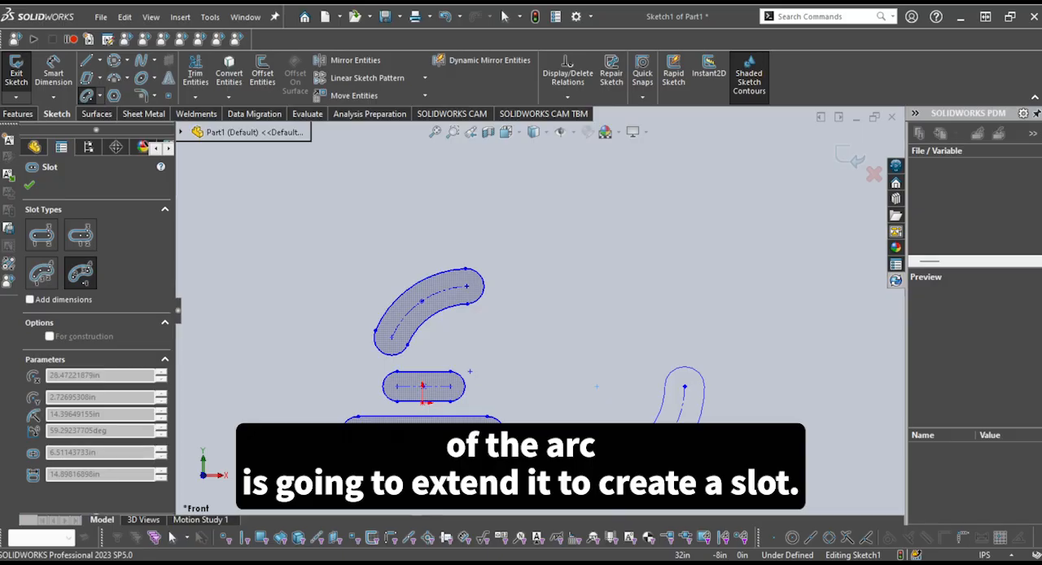
left_click(619, 451)
scroll(704, 449, "up", 1)
scroll(703, 449, "down", 1)
scroll(611, 373, "down", 1)
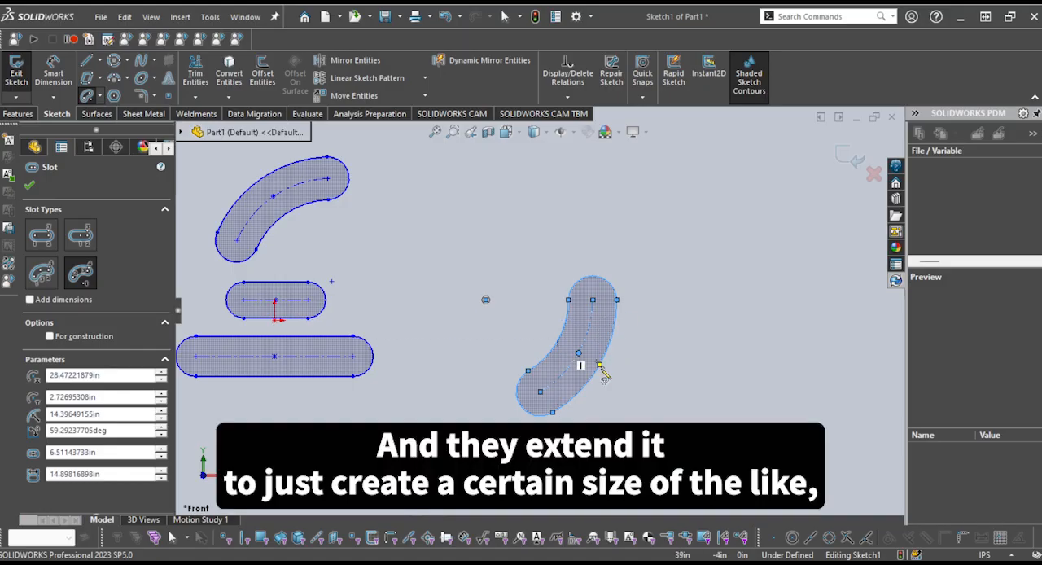
scroll(614, 389, "up", 2)
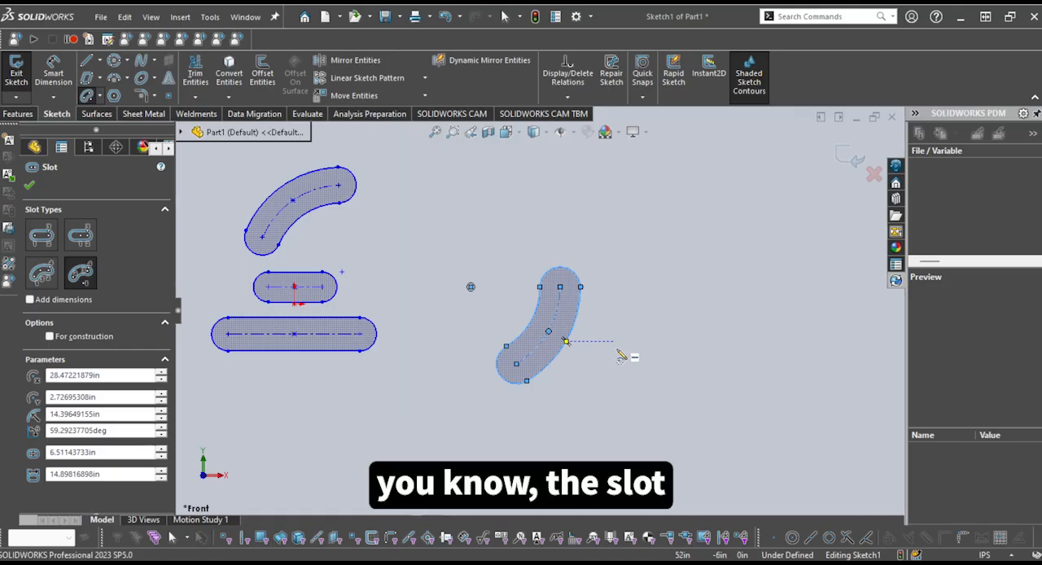
key("Escape")
Delete all four slots from the sketch
scroll(580, 383, "up", 4)
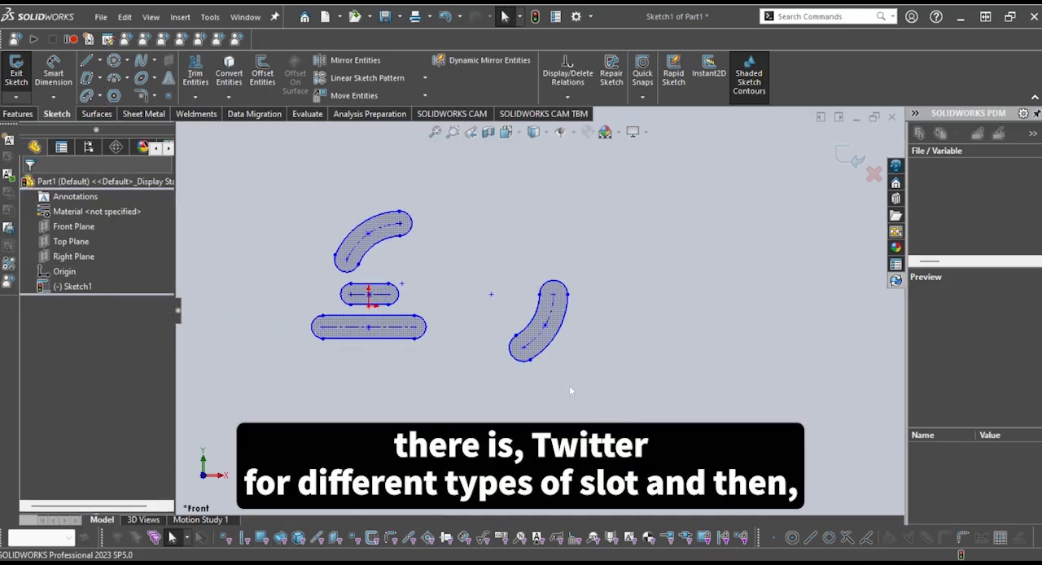
left_click_drag(623, 414, 262, 190)
key("Delete")
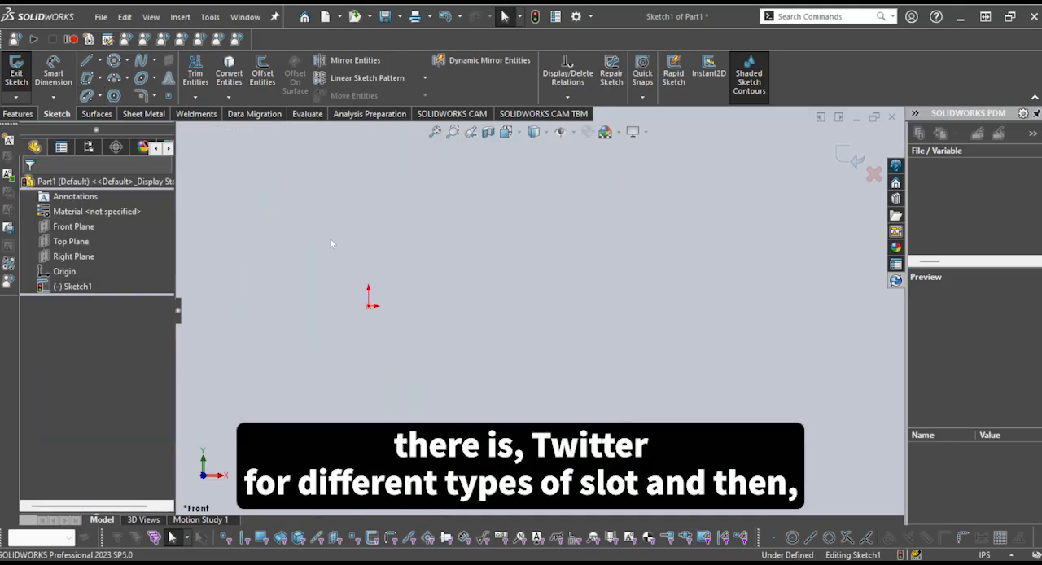
Sketch a six-sided Polygon centered on the origin, with an inscribed circle about 39.78 in in diameter
left_click(114, 96)
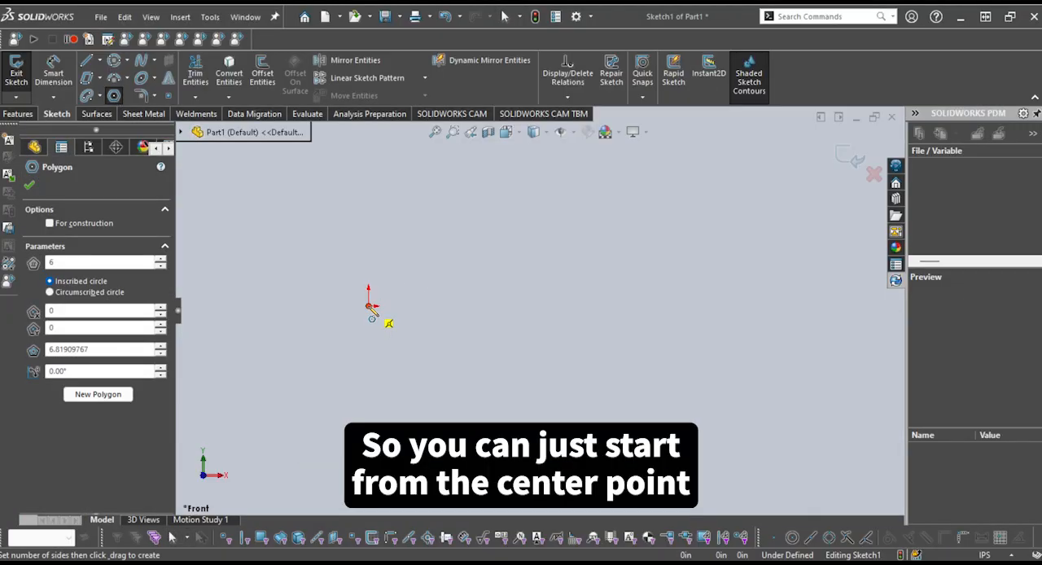
left_click(372, 306)
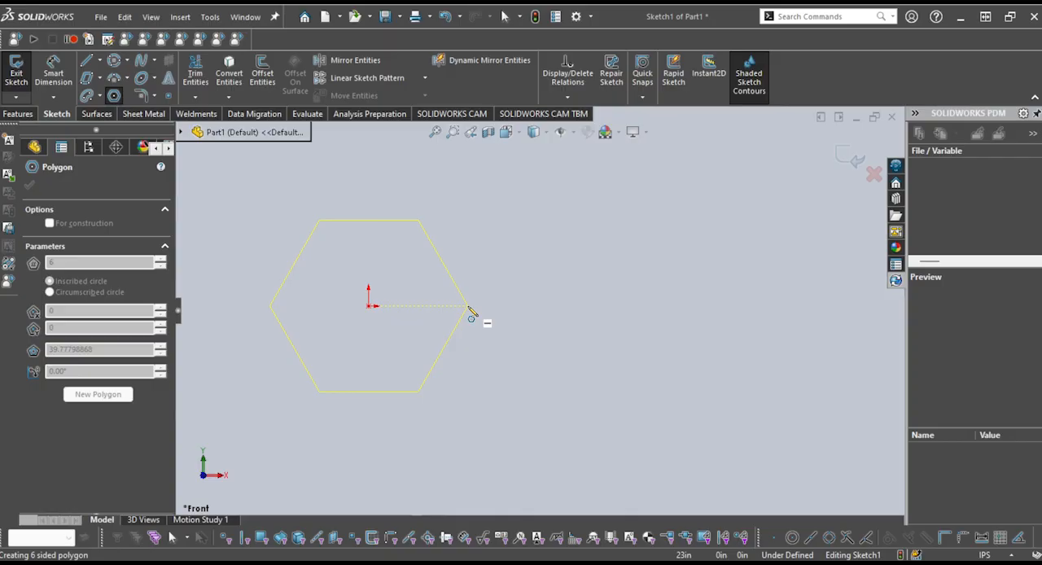
left_click(470, 311)
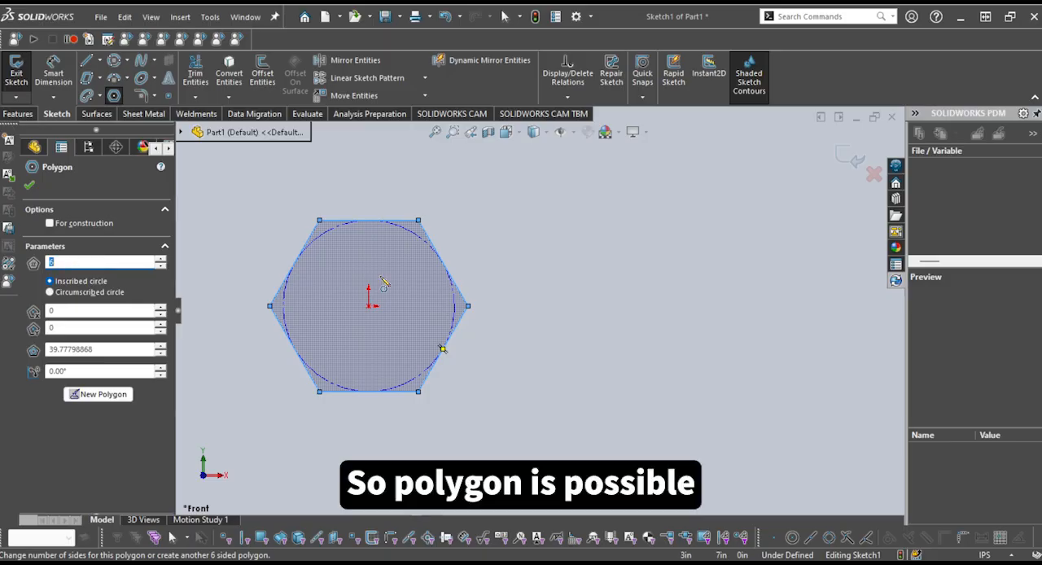
Try 5, 4 and 10 sides for the polygon, ending on 6 sides
scroll(365, 277, "up", 1)
scroll(345, 280, "down", 2)
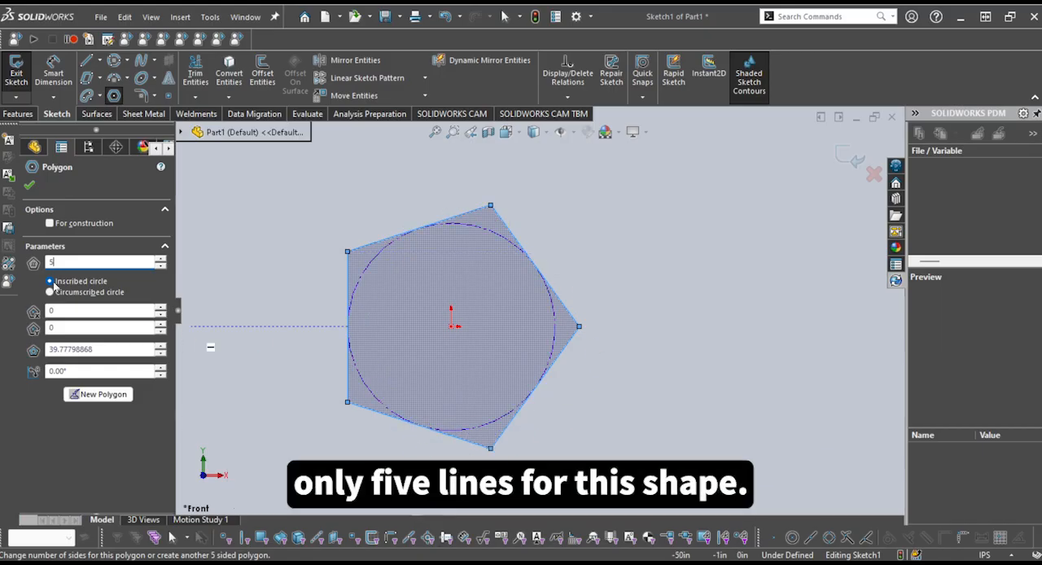
key("BackSpace")
type("4")
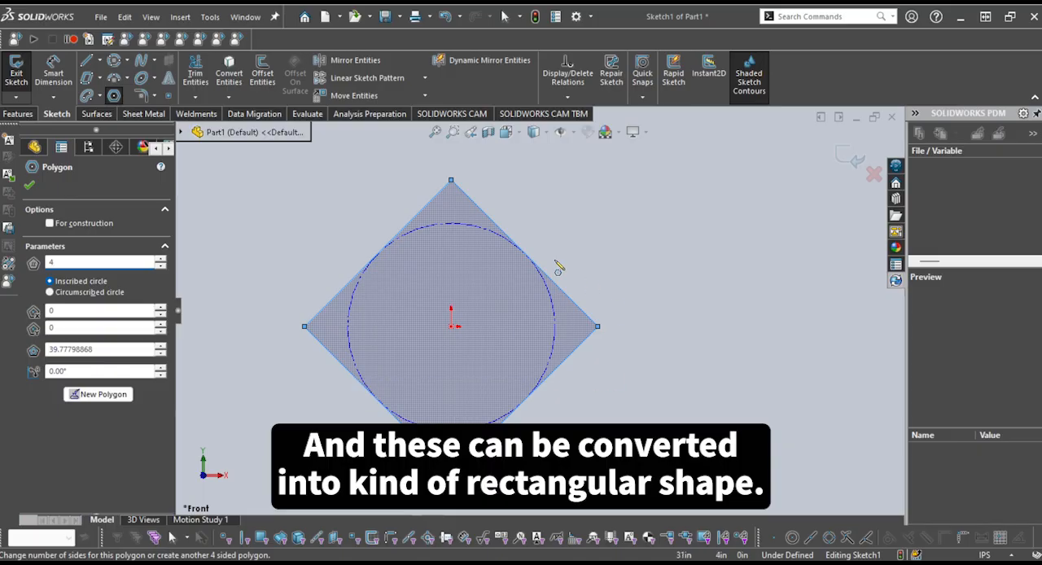
double_click(100, 262)
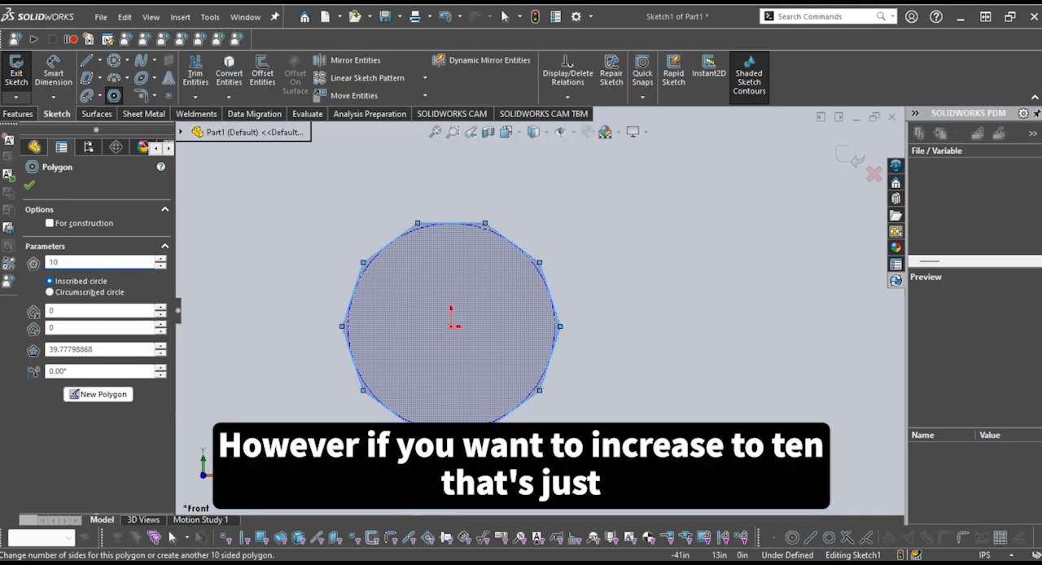
scroll(423, 231, "down", 1)
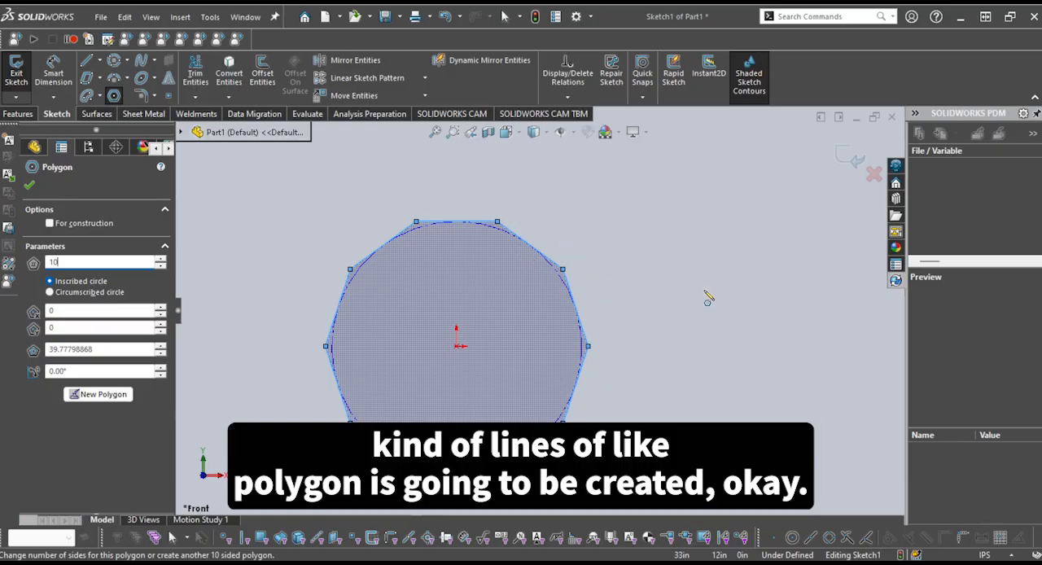
scroll(677, 357, "up", 2)
scroll(412, 436, "down", 1)
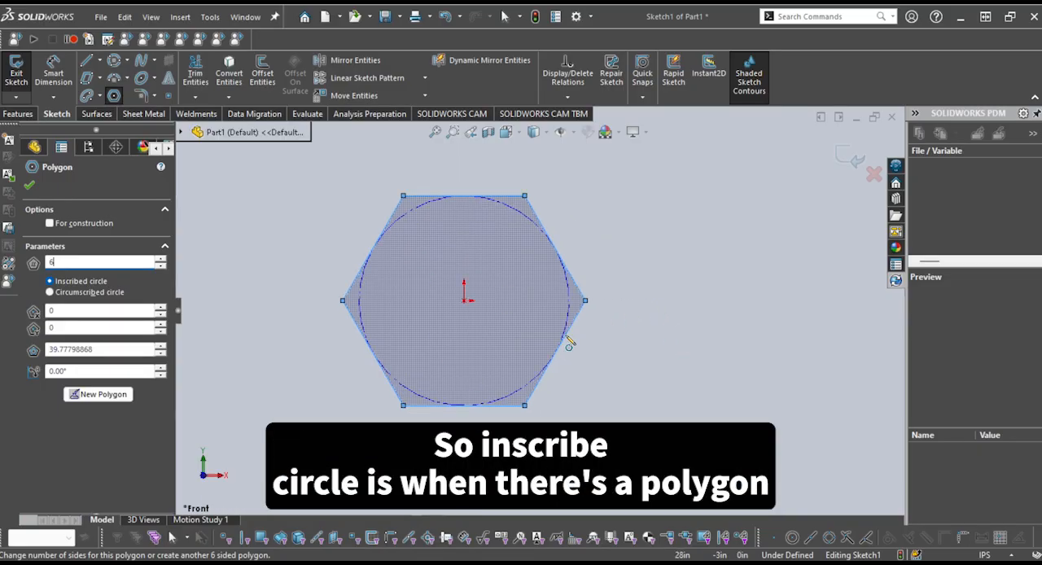
Switch the hexagon to a circumscribed circle and back to an inscribed circle, and finish the polygon
scroll(630, 261, "down", 2)
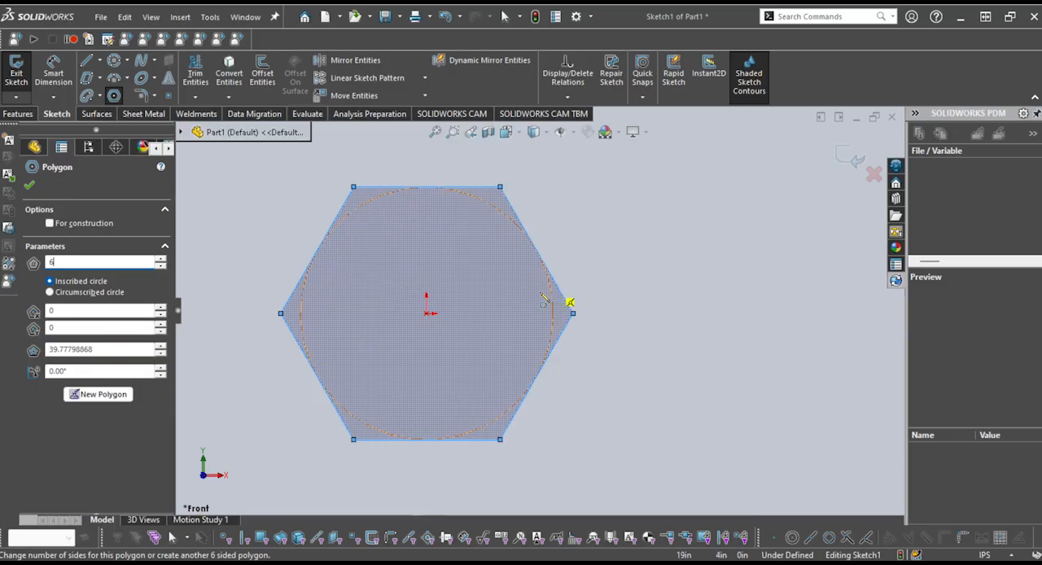
left_click(76, 292)
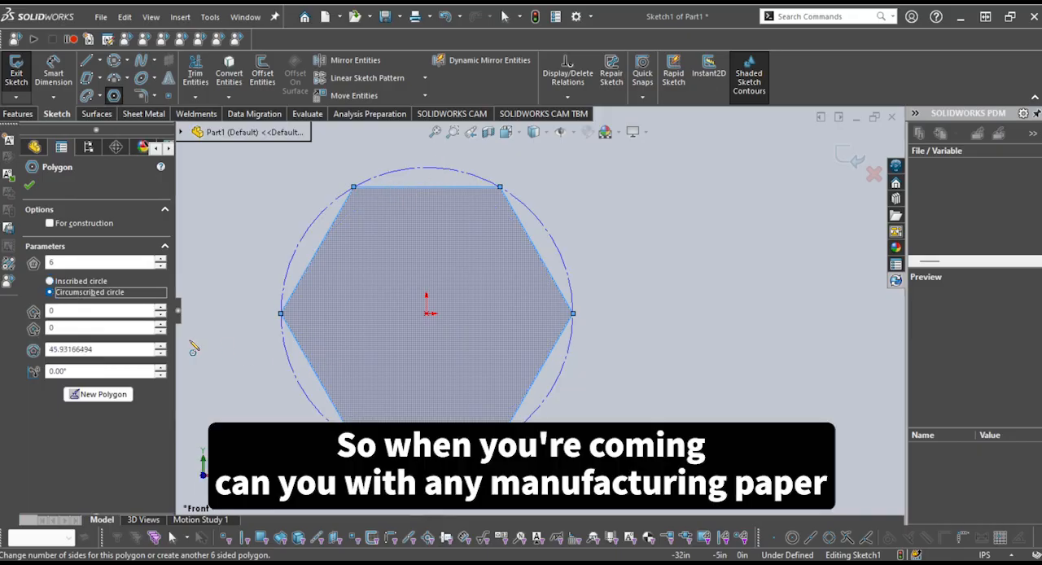
left_click(81, 281)
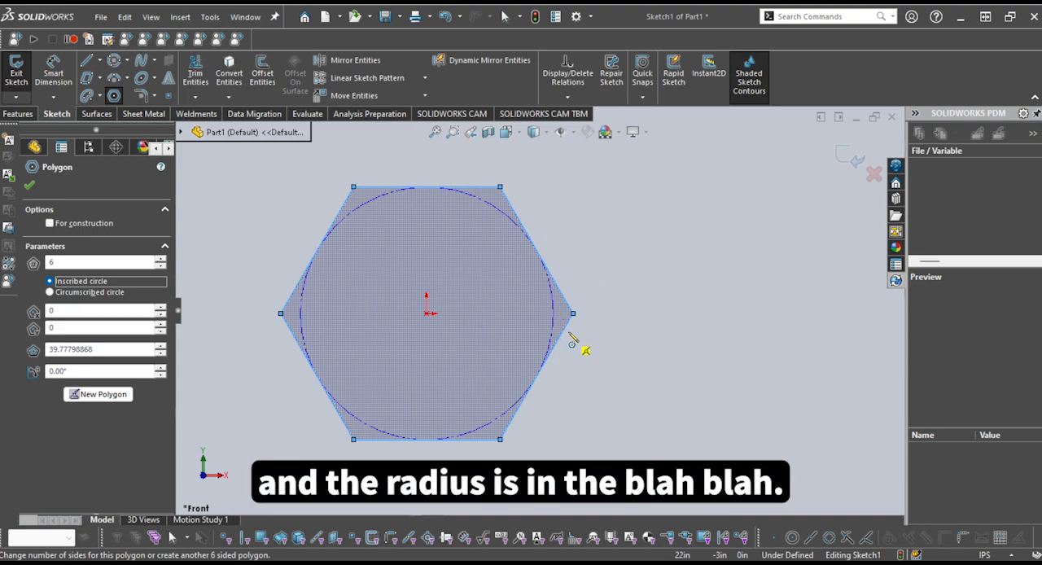
key("Escape")
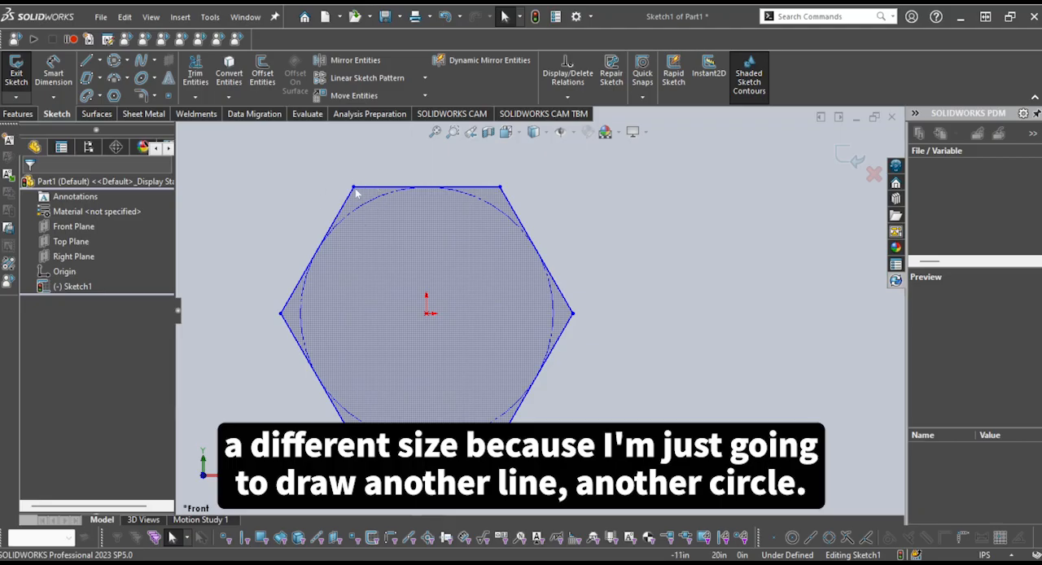
Sketch a circle centered on the origin and passing through the hexagon's upper-right vertex, with a radius of about 22.97 in
scroll(472, 239, "up", 2)
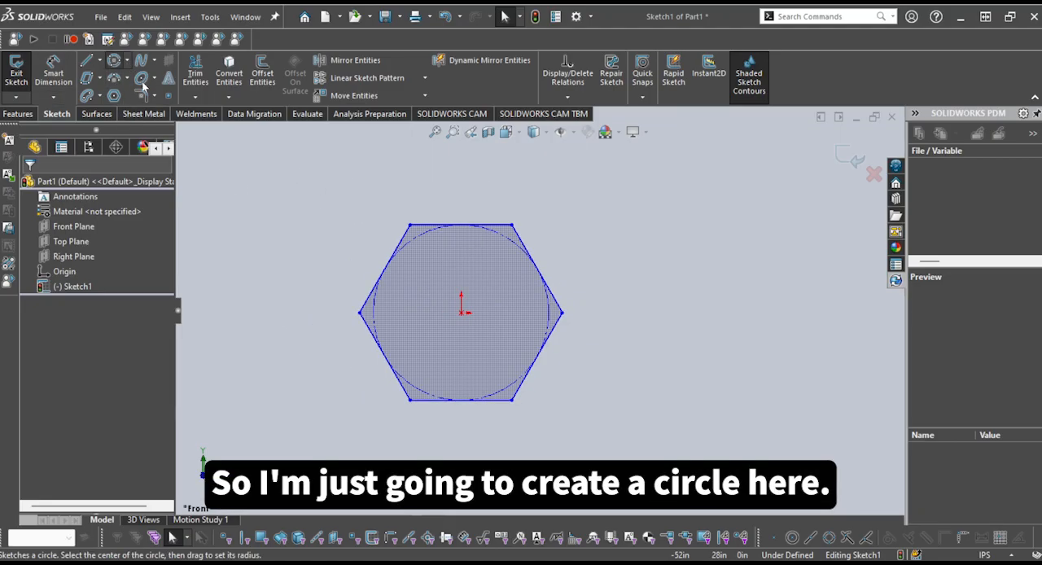
left_click(114, 60)
left_click(462, 315)
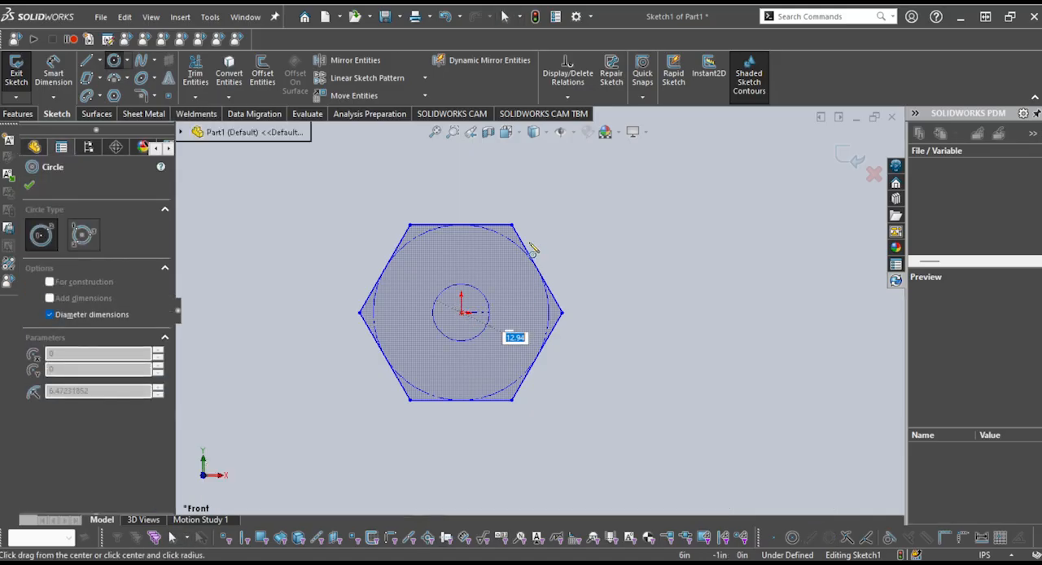
left_click(512, 225)
key("Escape")
Convert the circle passing through the hexagon's vertices to construction geometry
scroll(542, 249, "down", 4)
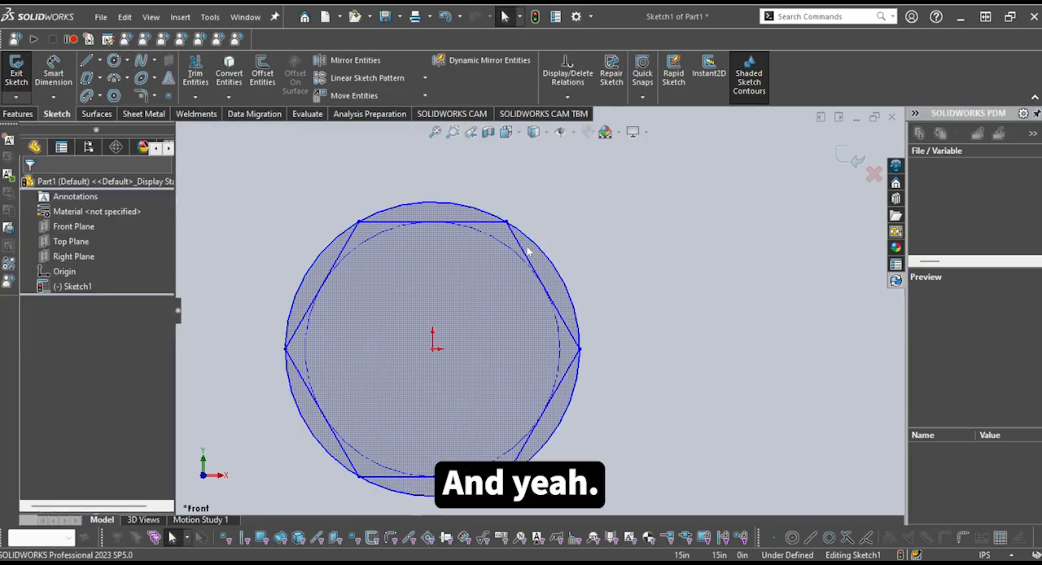
left_click(543, 251)
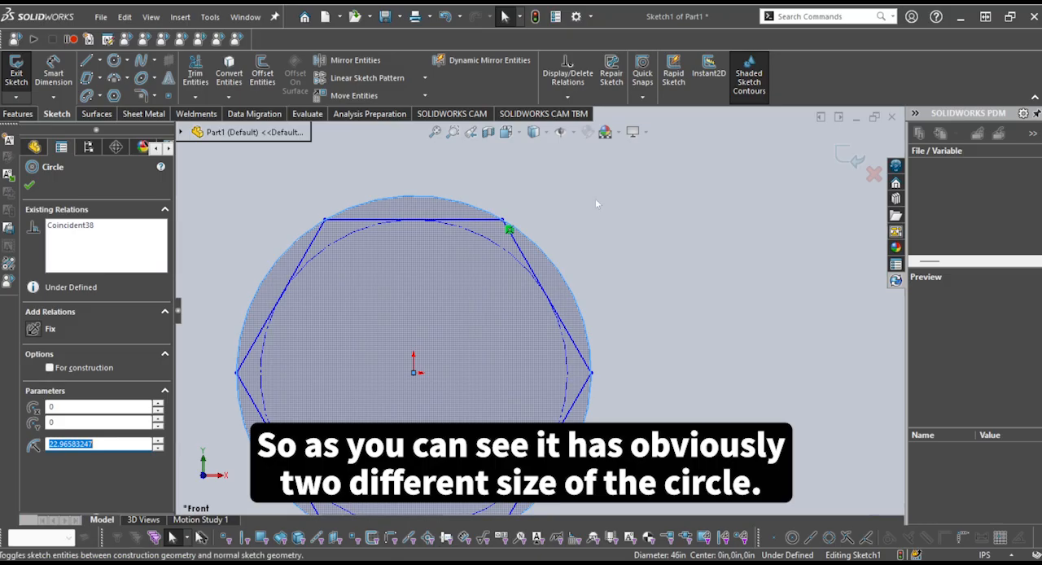
left_click(595, 200)
left_click(652, 366)
scroll(654, 371, "up", 1)
scroll(566, 346, "down", 3)
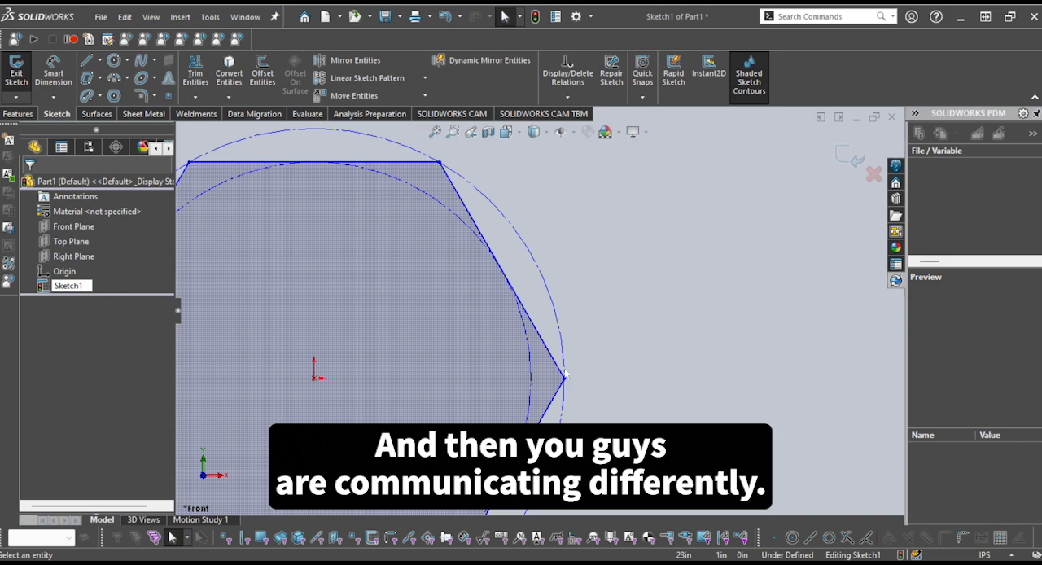
Delete the hexagon and both of its construction circles from the sketch
scroll(566, 375, "up", 3)
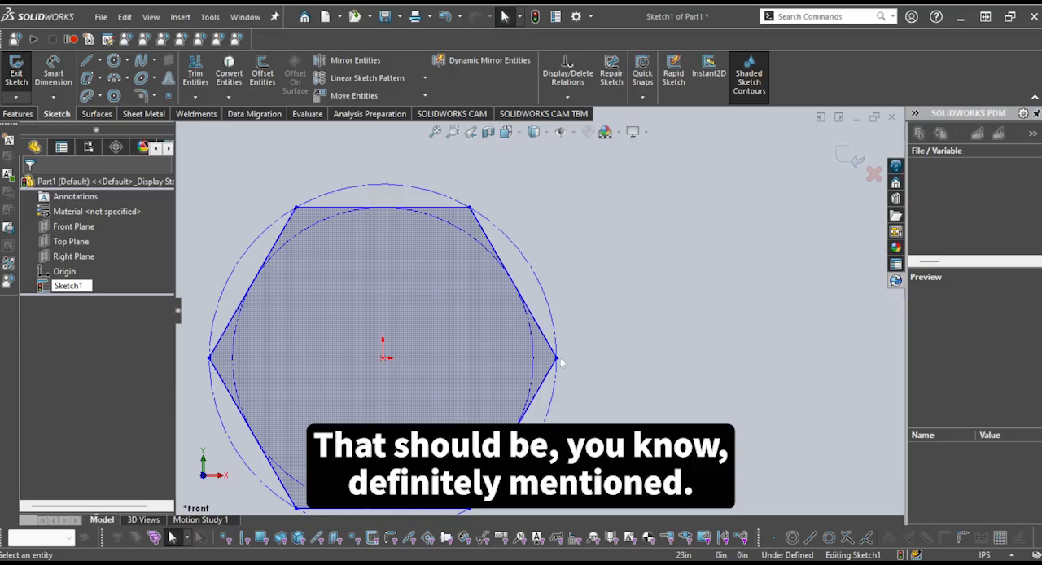
scroll(574, 363, "up", 3)
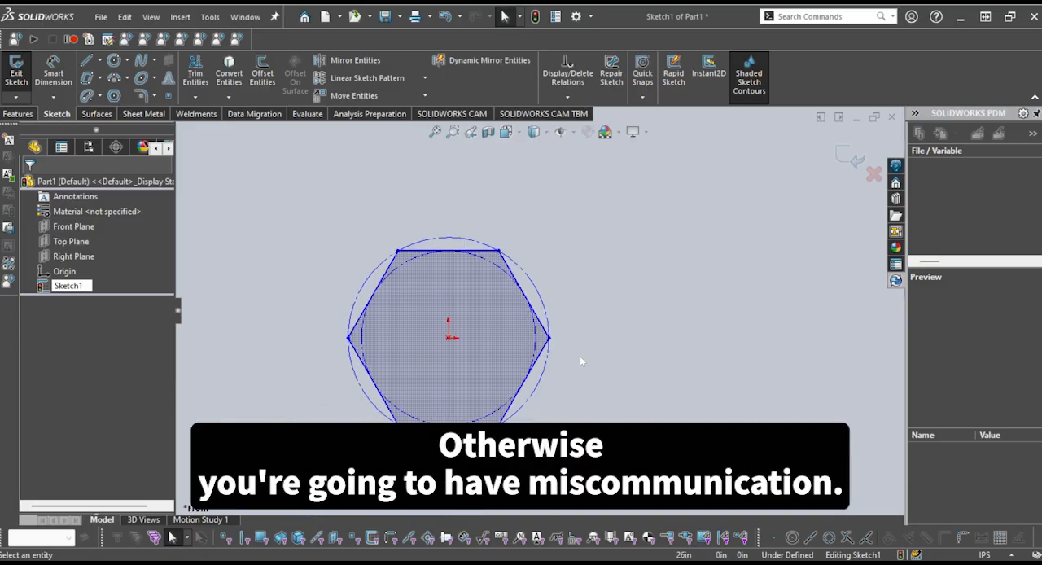
scroll(579, 355, "up", 2)
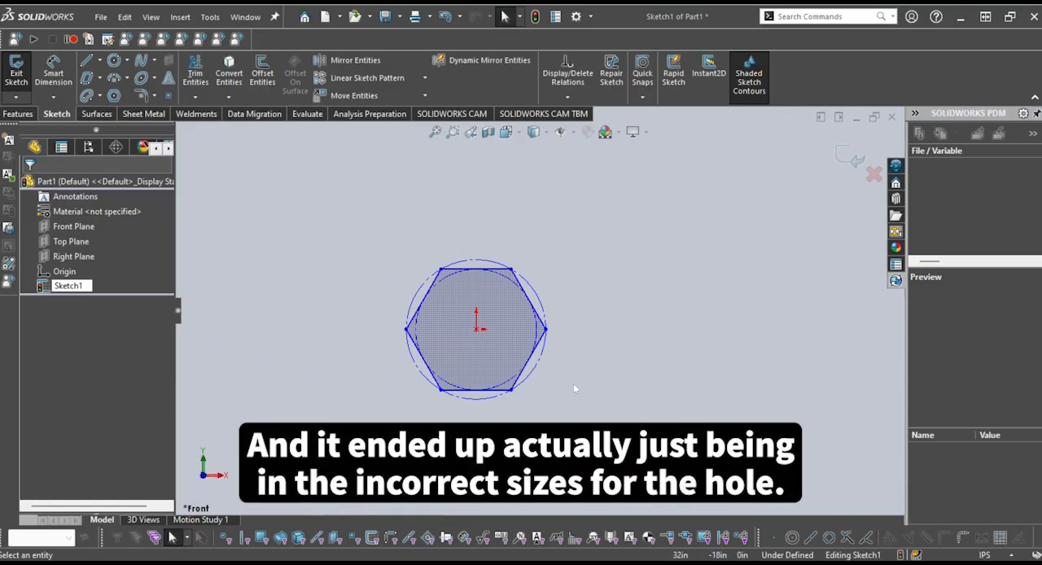
scroll(557, 378, "down", 3)
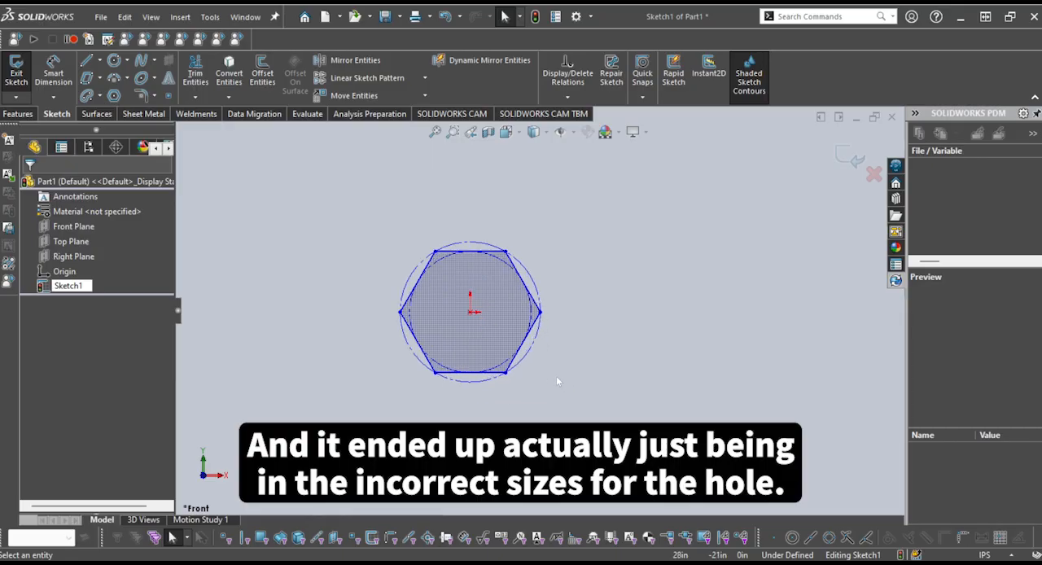
scroll(548, 371, "up", 2)
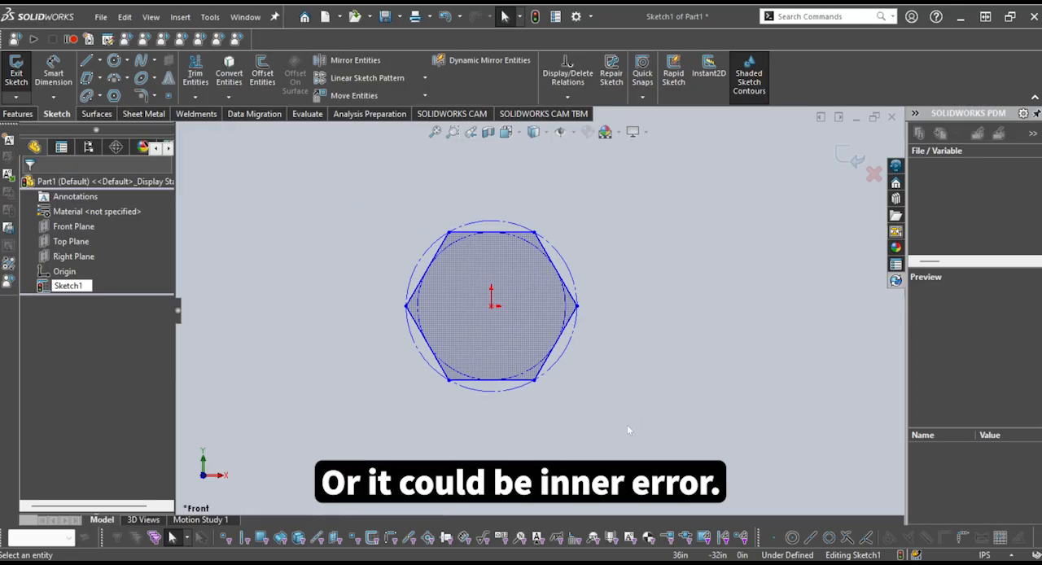
mouse_move(627, 425)
left_mouse_down()
mouse_move(540, 326)
mouse_move(345, 184)
left_mouse_up()
key("Delete")
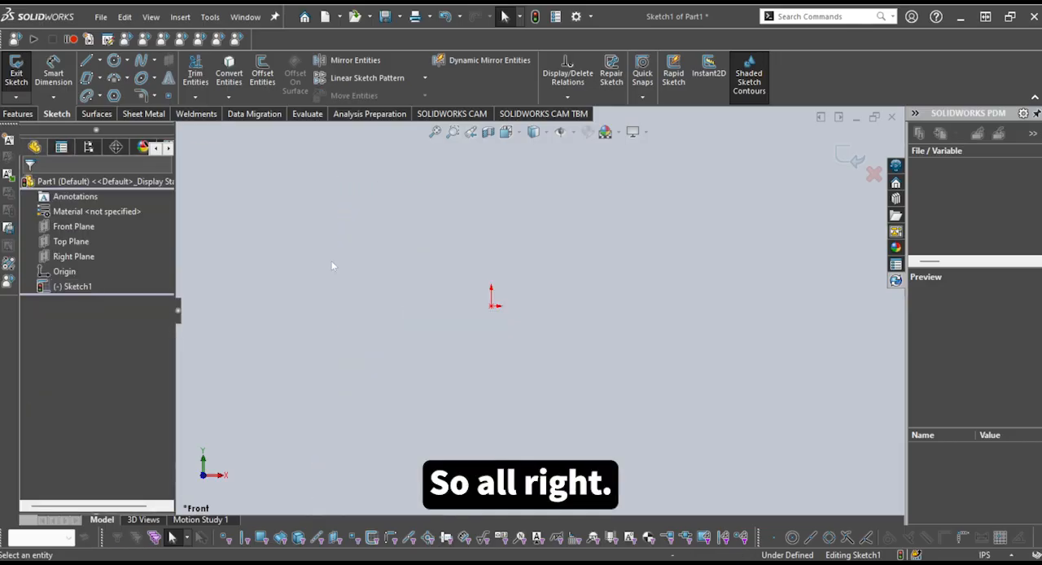
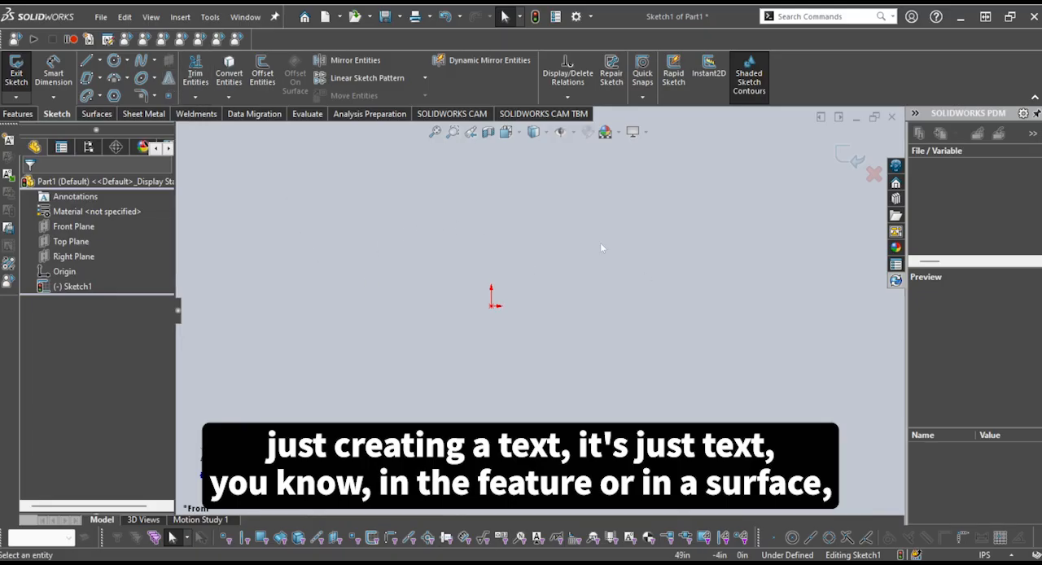
Sketch a horizontal line about 31 in long from the origin, continued by a second line slanting up to the right
left_click(154, 98)
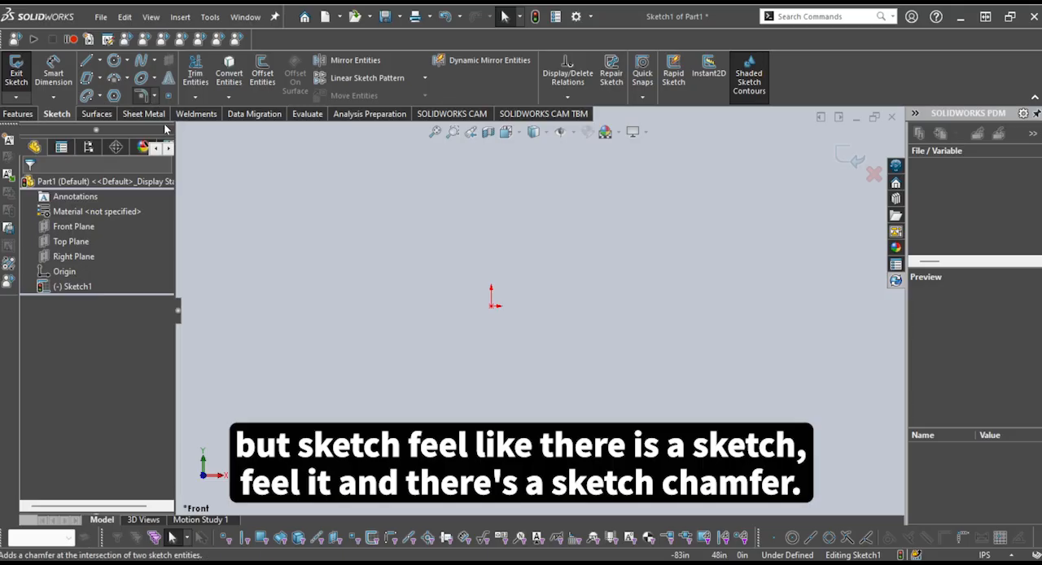
left_click(343, 247)
left_click(87, 61)
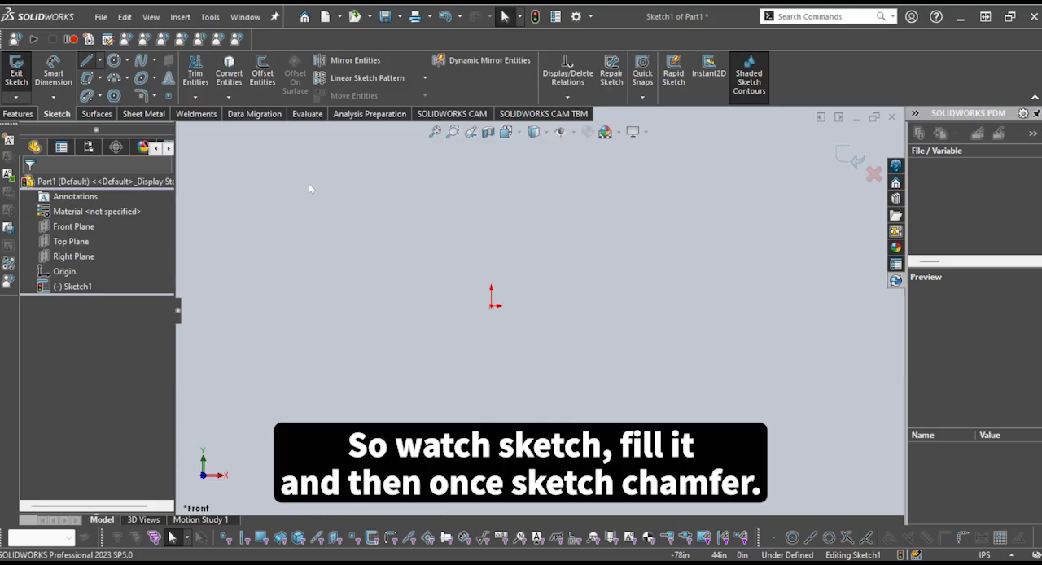
left_click(492, 306)
left_click(607, 306)
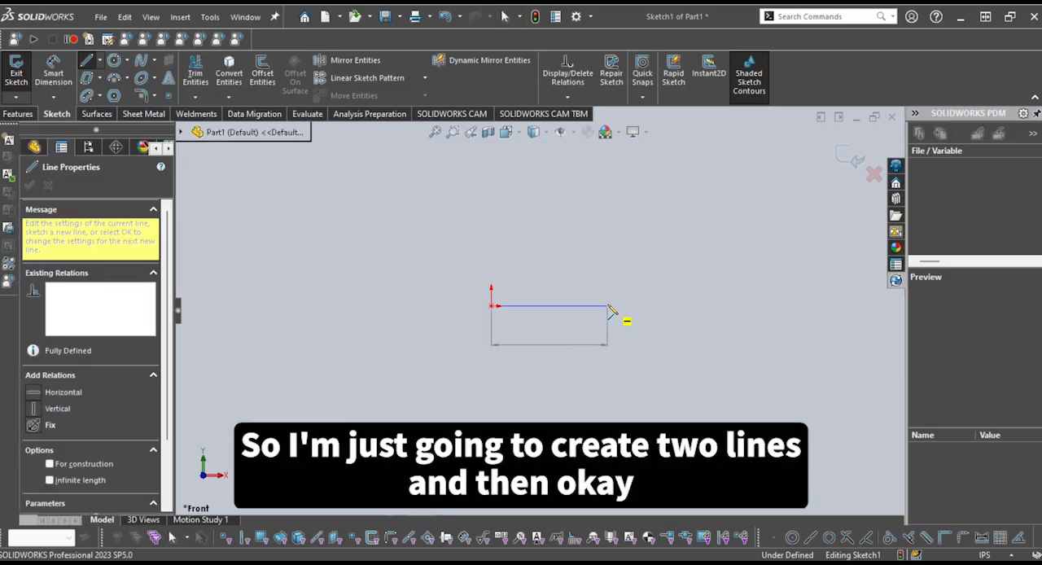
left_click(692, 238)
key("Escape")
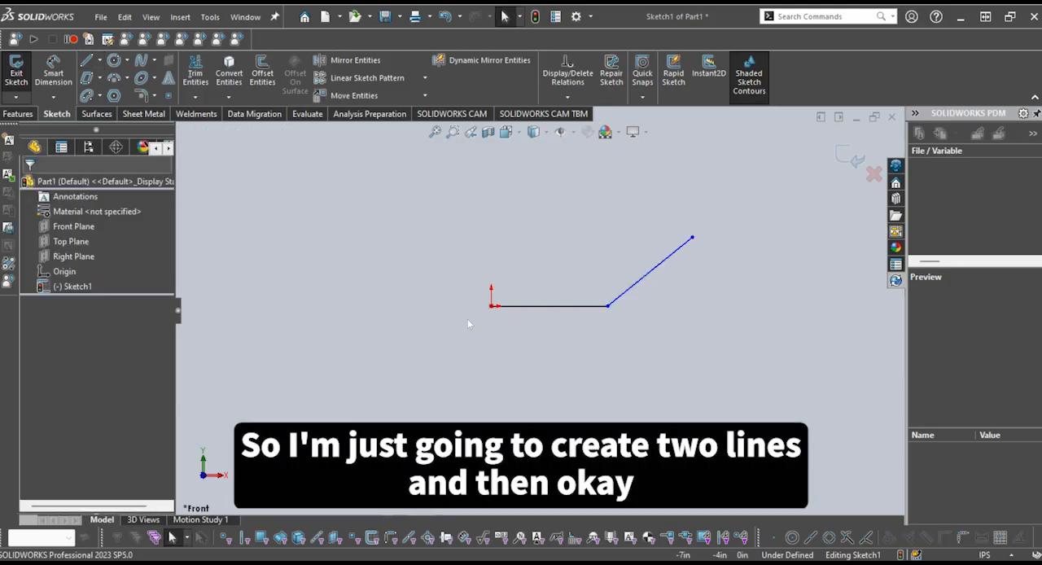
Sketch a third line from the origin slanting up to the left, about 28 in long
key("l")
left_click(492, 306)
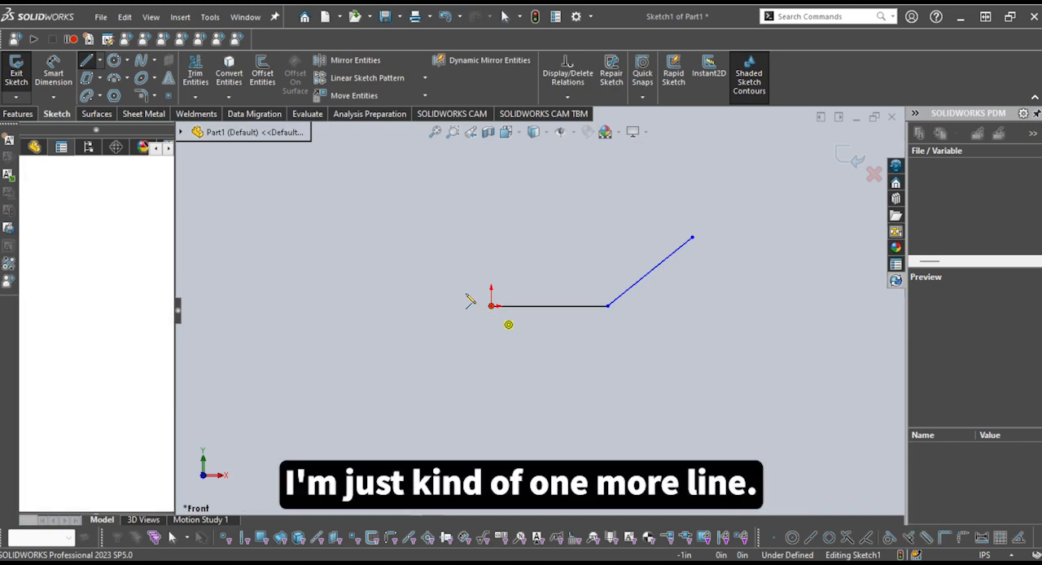
left_click(405, 250)
key("Escape")
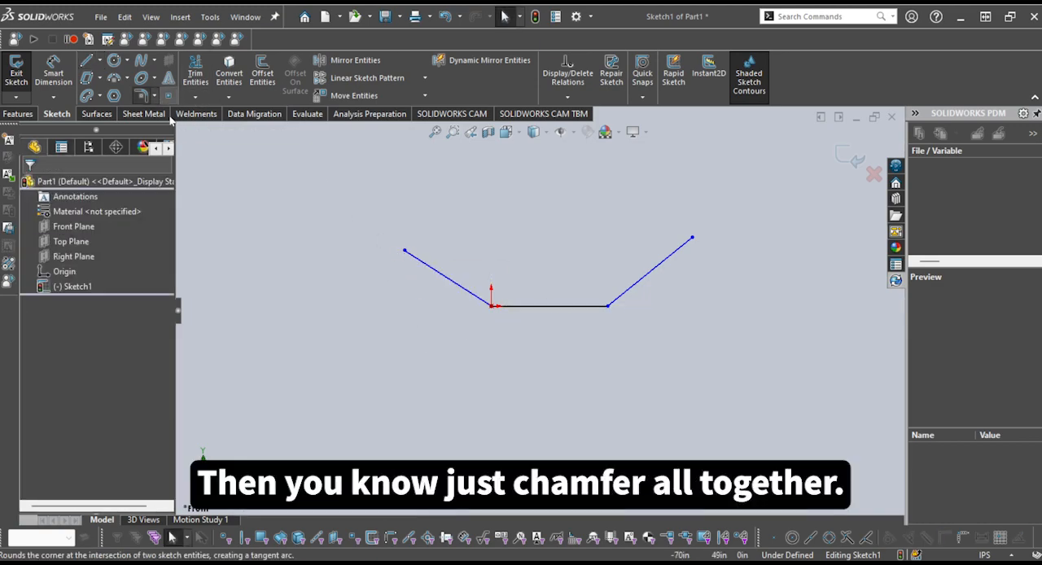
Fillet the corner at the origin between the left slanted line and the horizontal line with a 20 in radius
left_click(142, 95)
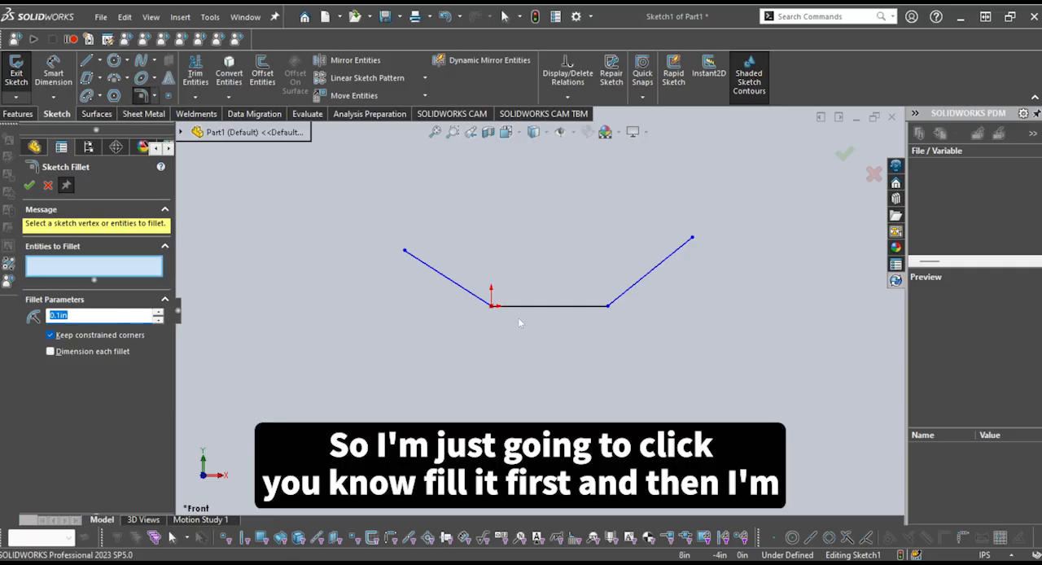
left_click(487, 305)
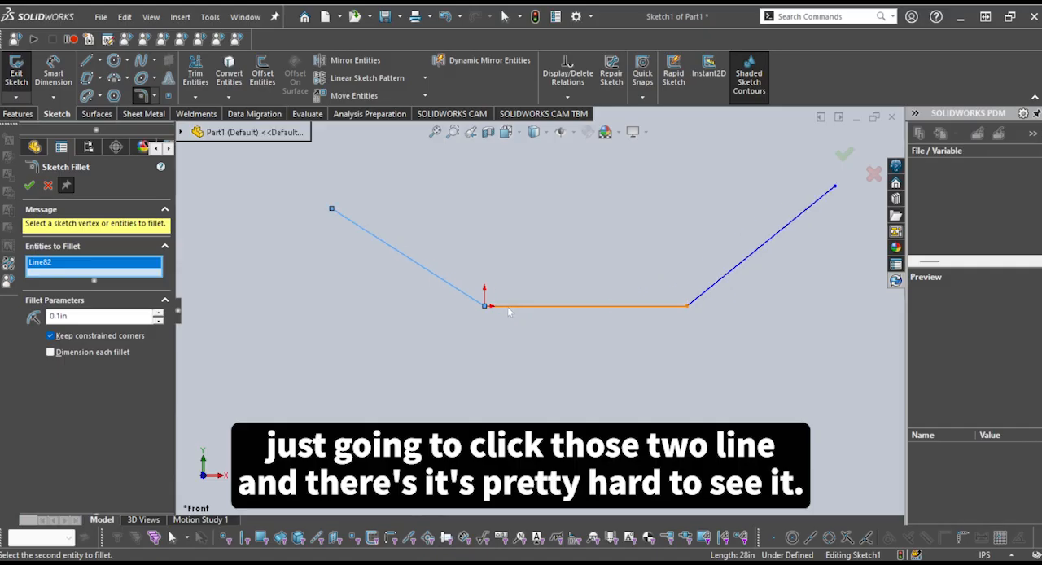
scroll(492, 315, "down", 5)
scroll(492, 315, "up", 2)
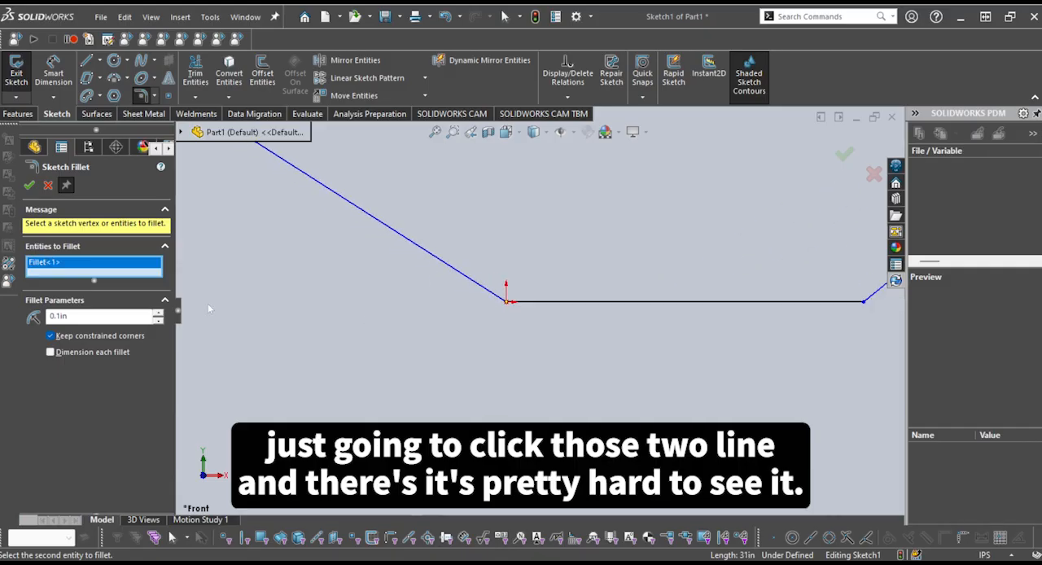
double_click(112, 318)
type("2in")
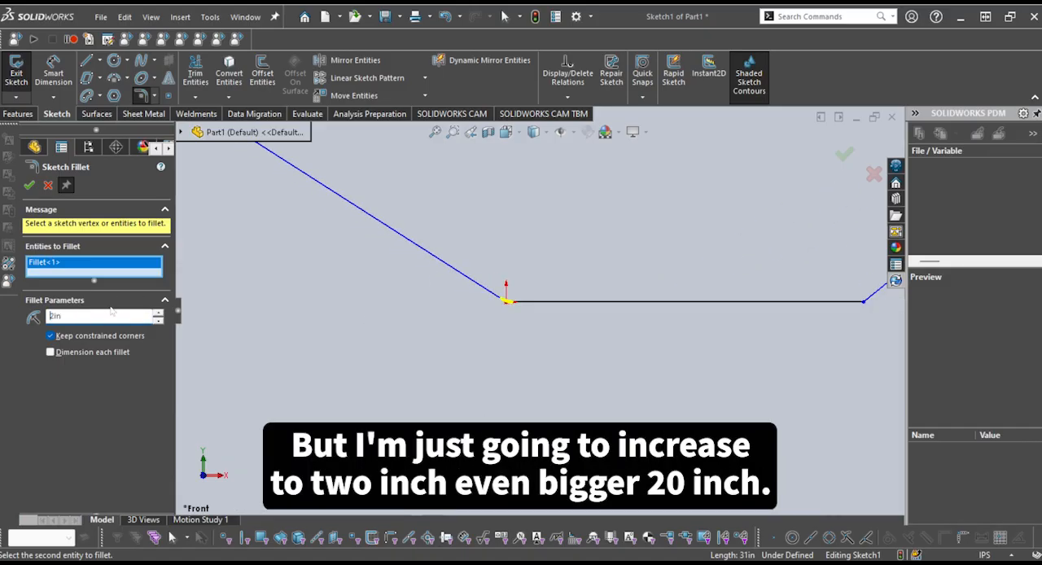
type("0")
scroll(519, 376, "up", 3)
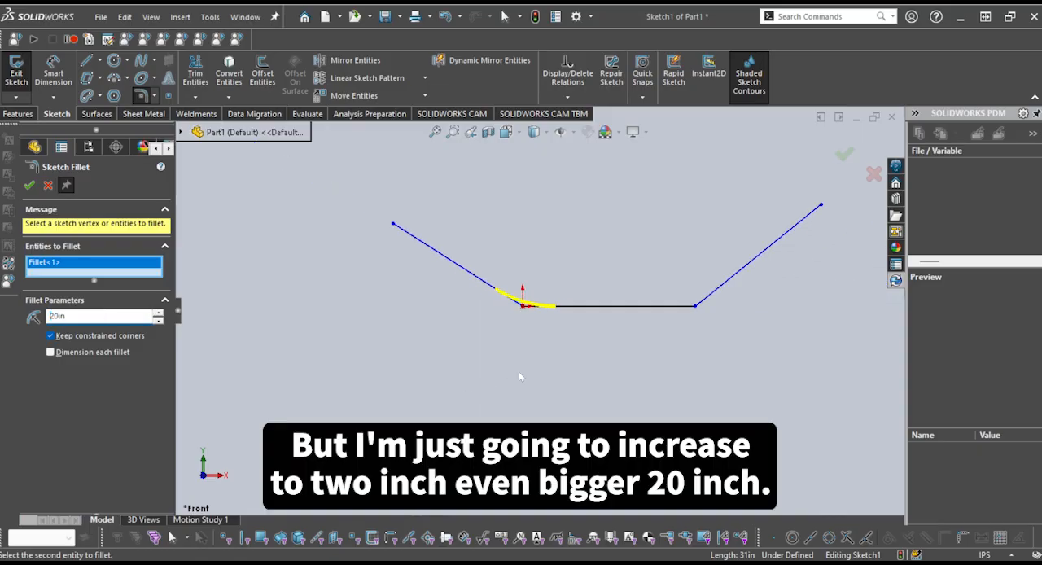
scroll(557, 305, "down", 4)
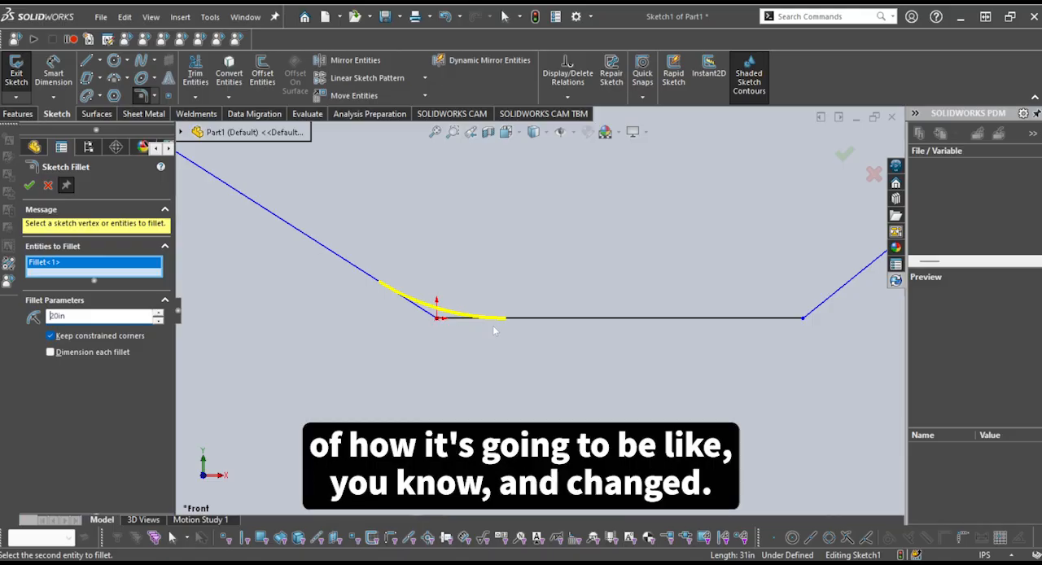
scroll(431, 303, "down", 1)
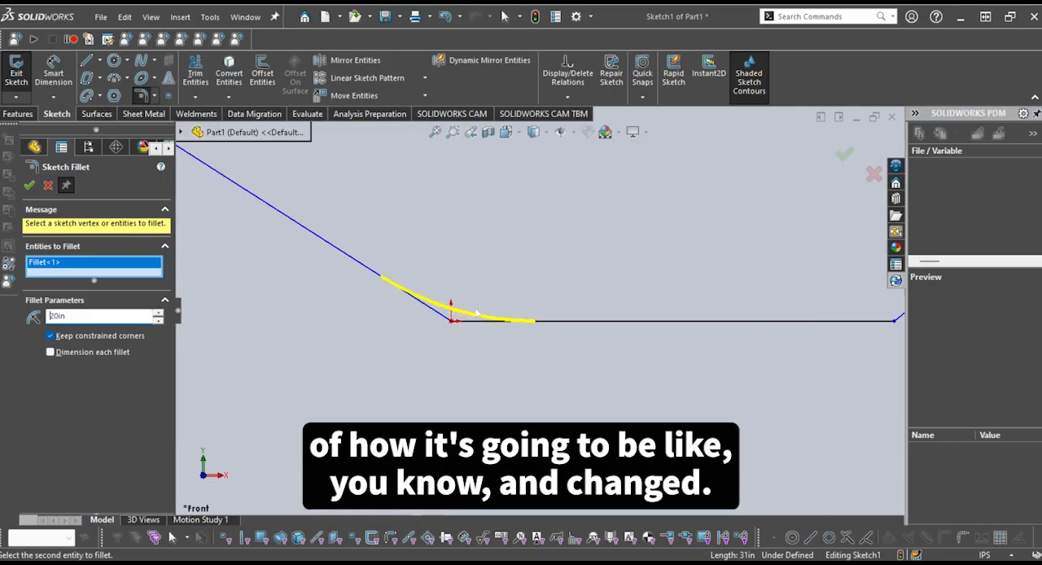
left_click(847, 155)
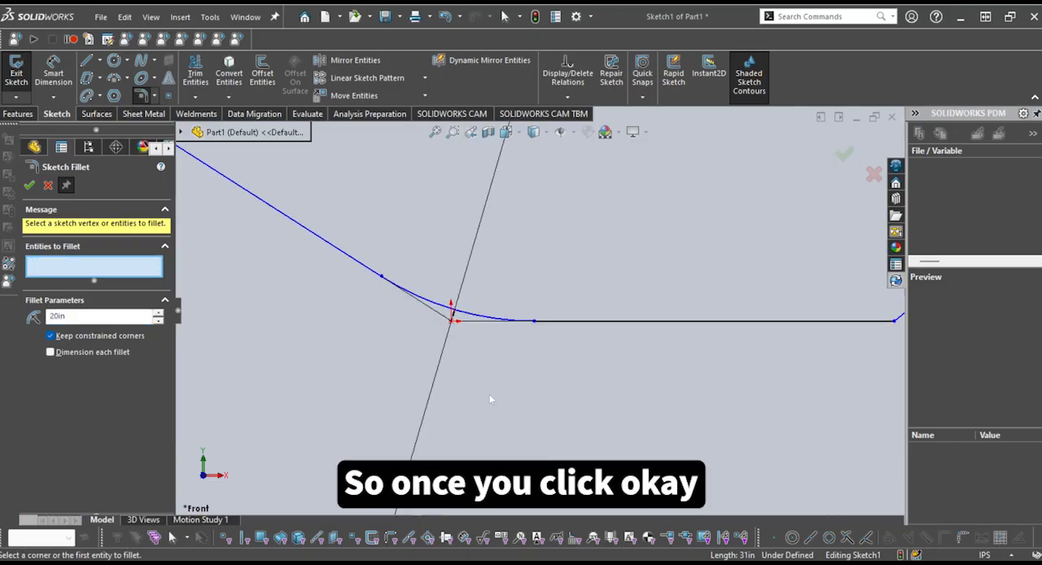
Examine the fillet arc, its relations and the thin lines showing the original corner at the origin
scroll(742, 225, "up", 1)
scroll(498, 330, "down", 2)
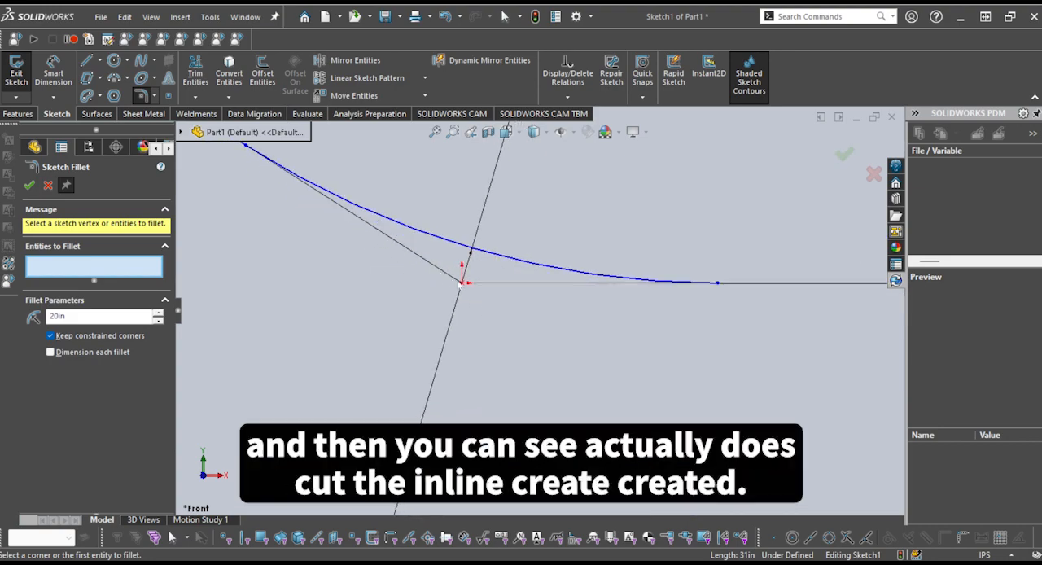
scroll(589, 289, "up", 1)
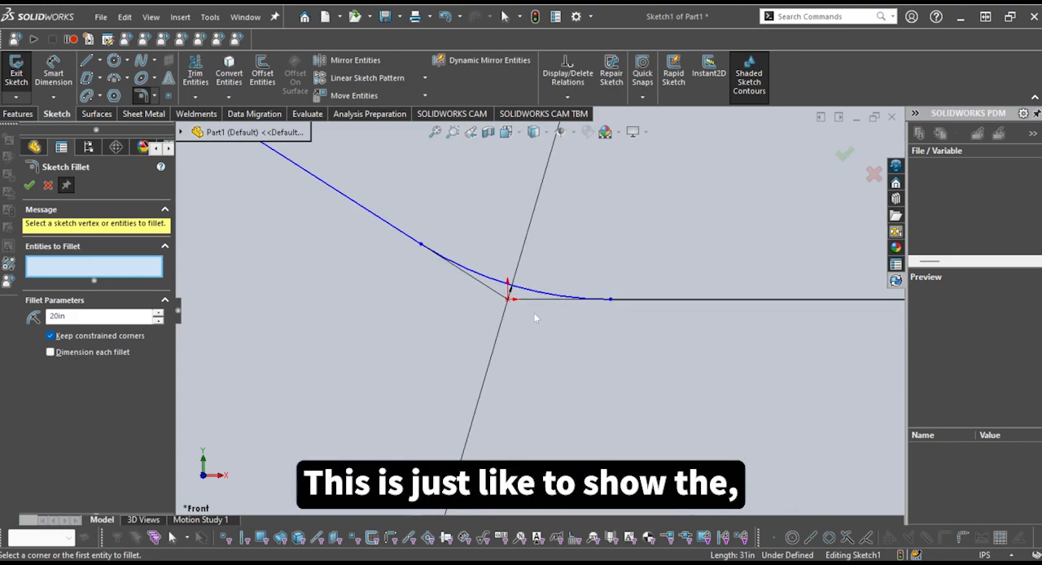
scroll(531, 300, "down", 3)
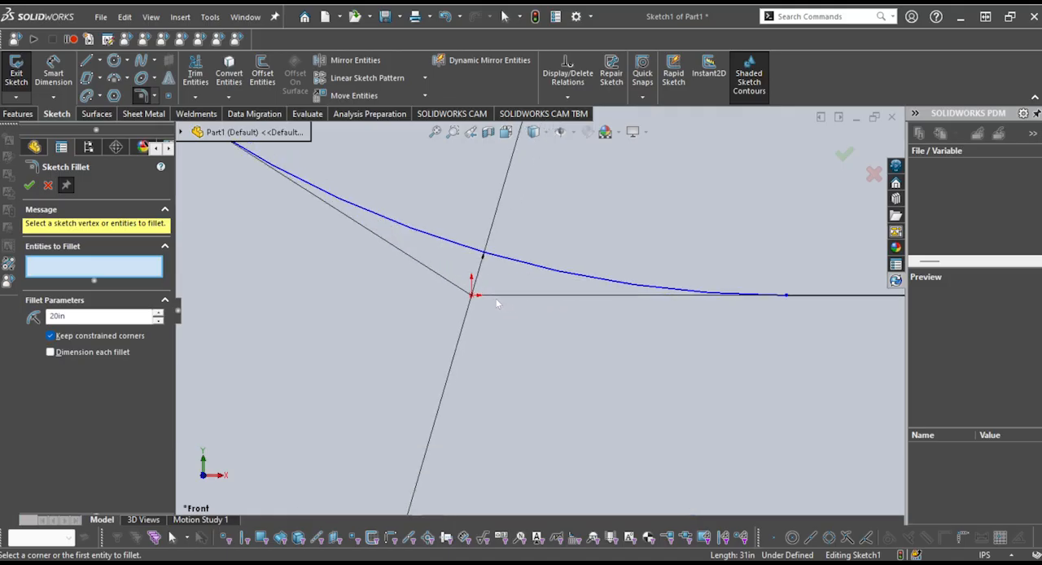
scroll(496, 298, "up", 1)
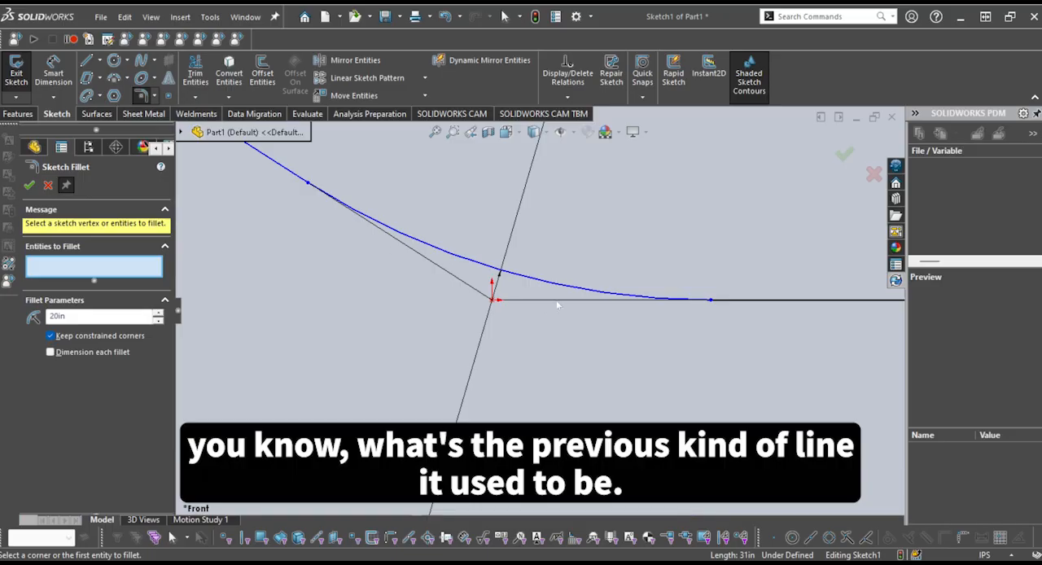
key("Escape")
scroll(559, 307, "up", 2)
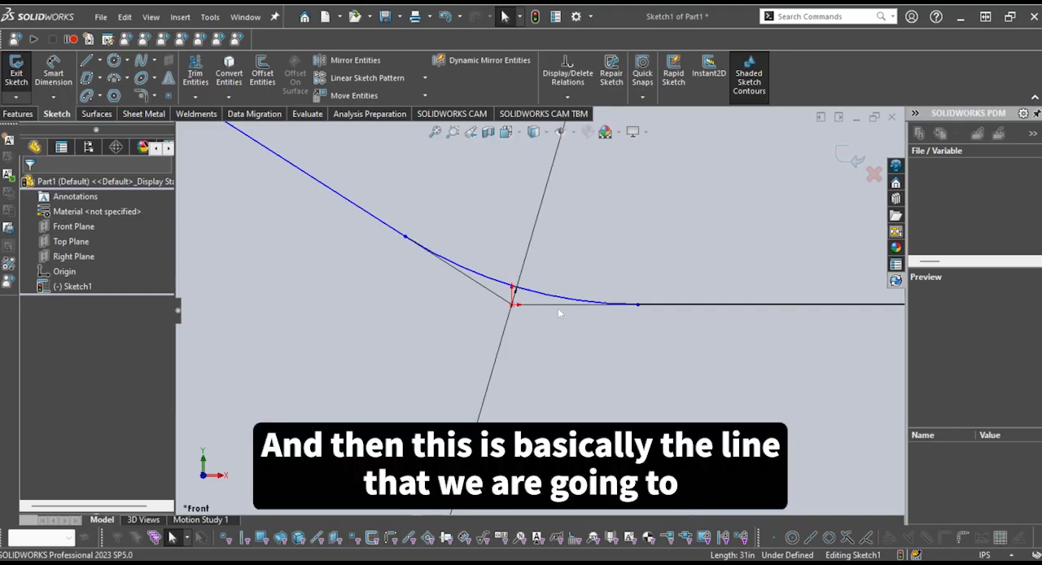
left_click(554, 298)
scroll(555, 298, "up", 2)
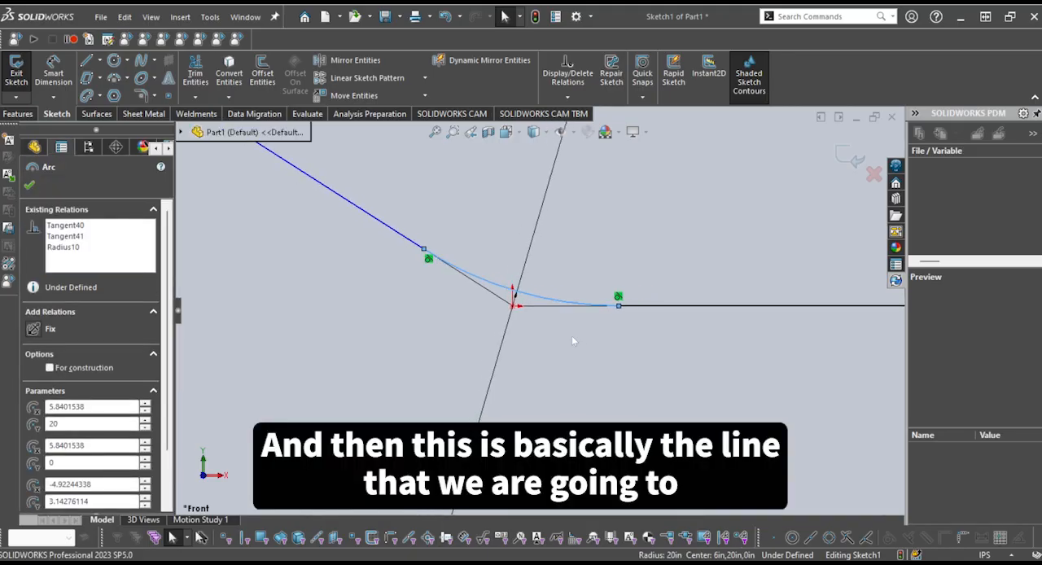
scroll(548, 300, "down", 1)
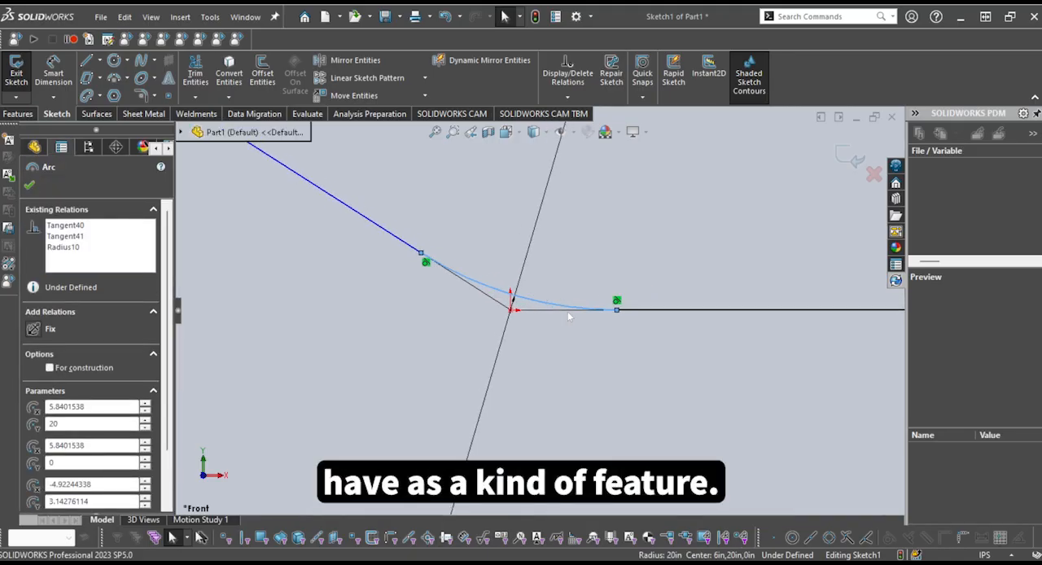
scroll(568, 307, "up", 5)
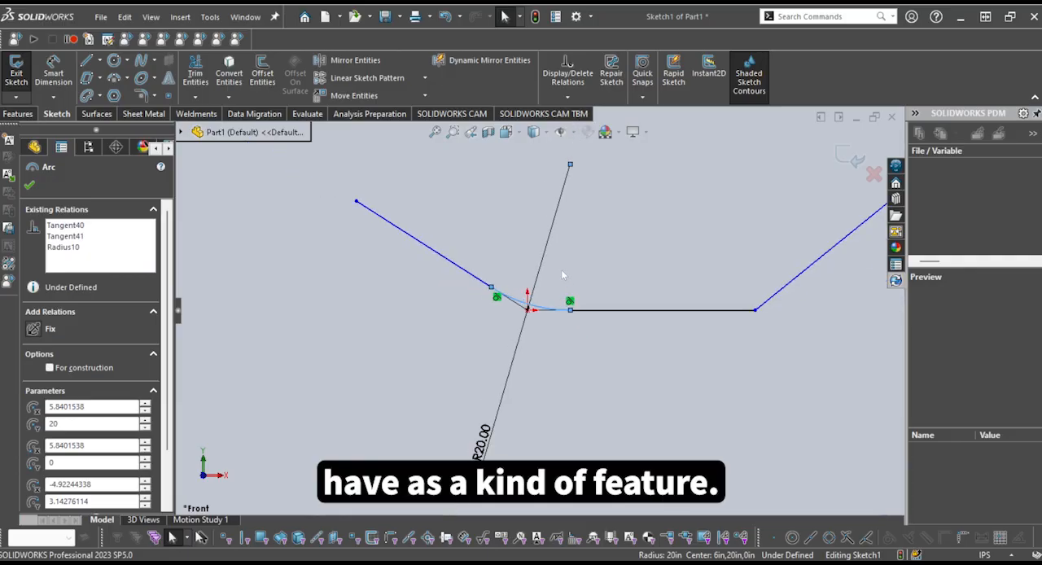
scroll(563, 271, "down", 1)
scroll(556, 285, "up", 1)
Reposition the fillet's radius dimension closer to the arc, below and to the left of the origin
left_click_drag(485, 448, 491, 348)
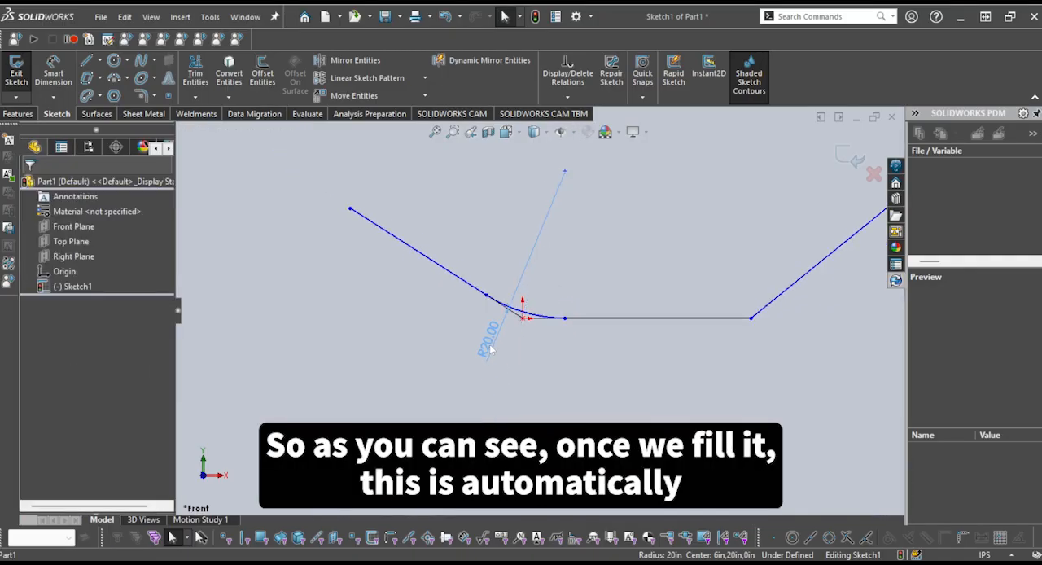
scroll(508, 332, "down", 6)
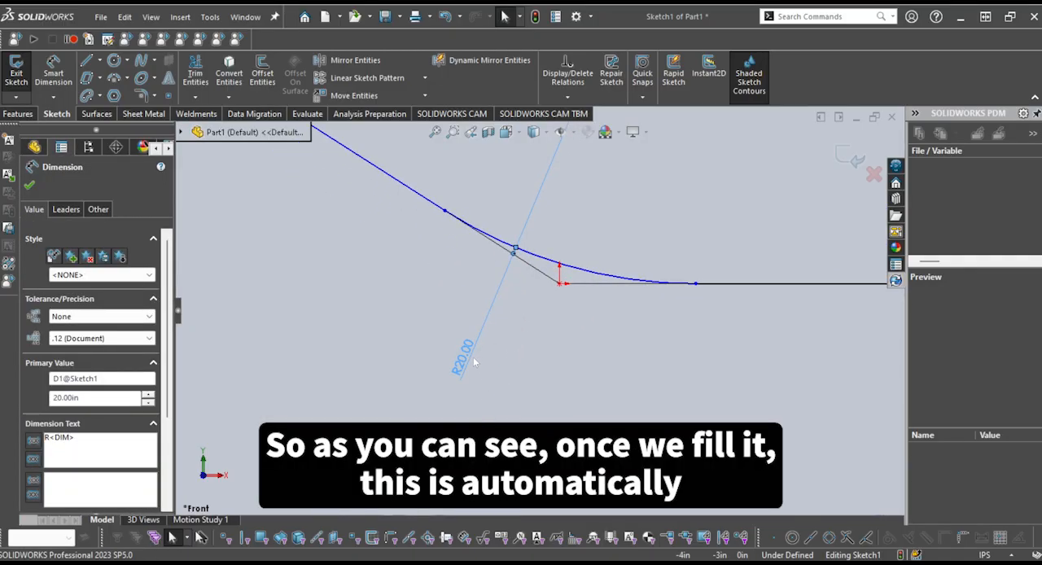
left_click_drag(460, 368, 446, 382)
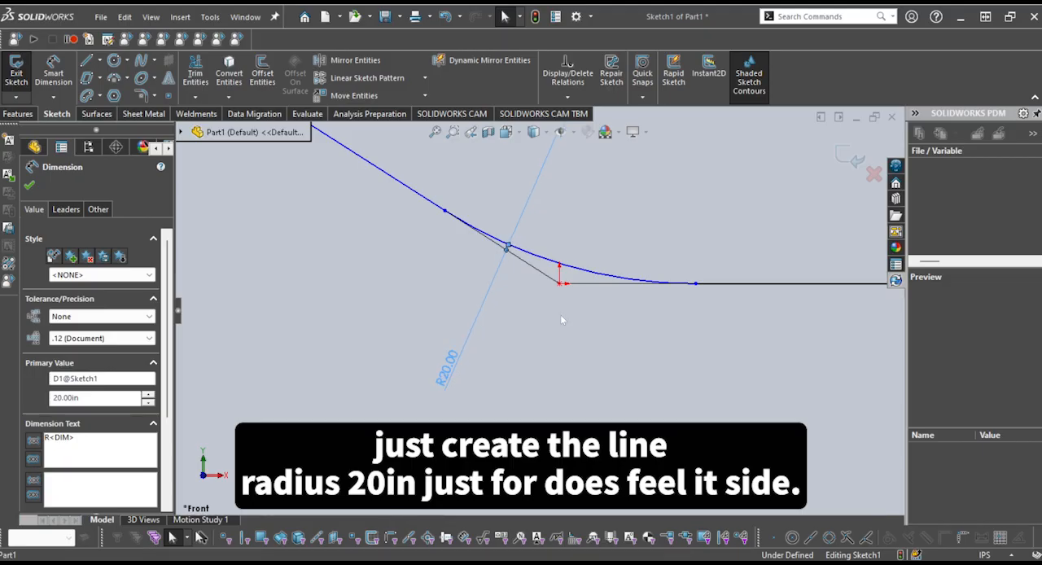
scroll(539, 311, "up", 3)
left_click(530, 384)
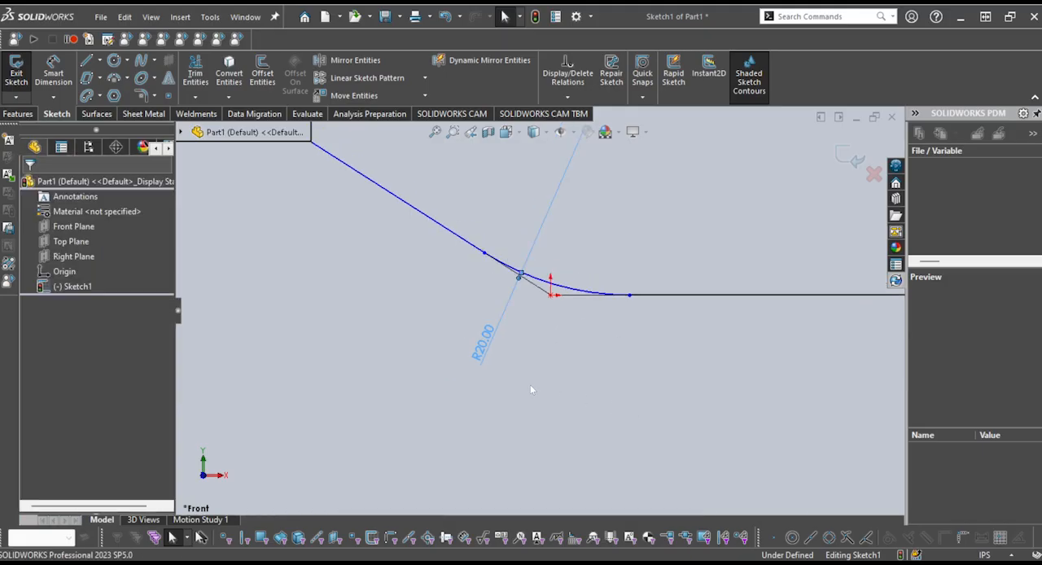
Chamfer the corner between the horizontal and right slanted lines with an equal distance of 0.39370079 in, and undo that chamfer
left_click(155, 97)
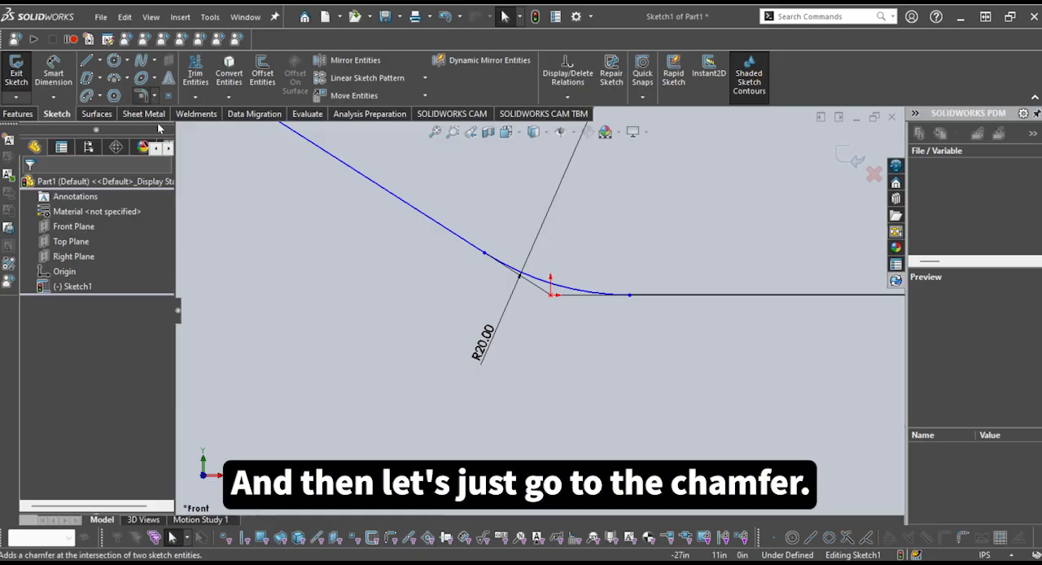
left_click(157, 127)
scroll(589, 345, "up", 3)
scroll(740, 299, "down", 4)
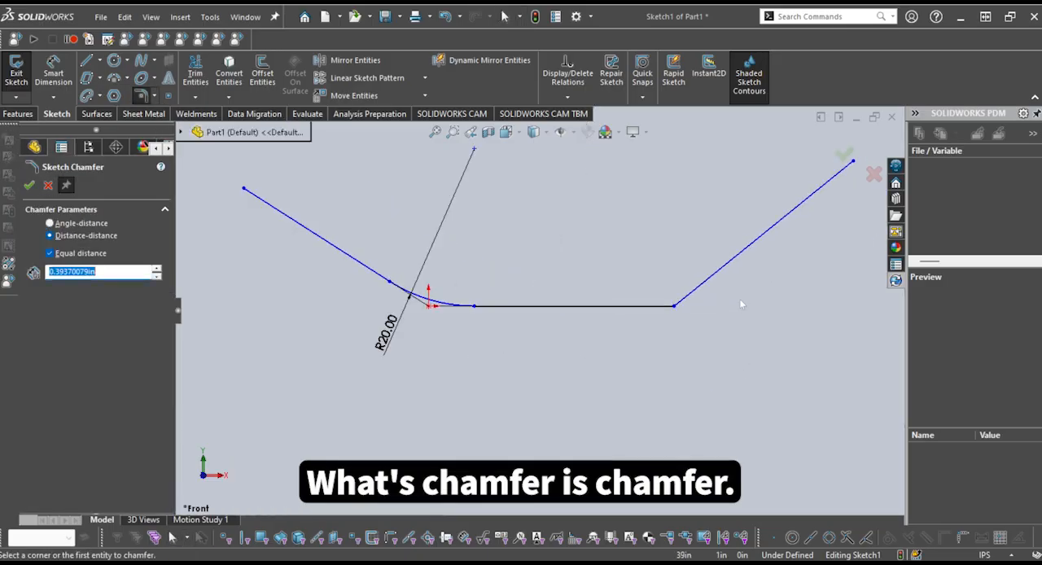
left_click(594, 309)
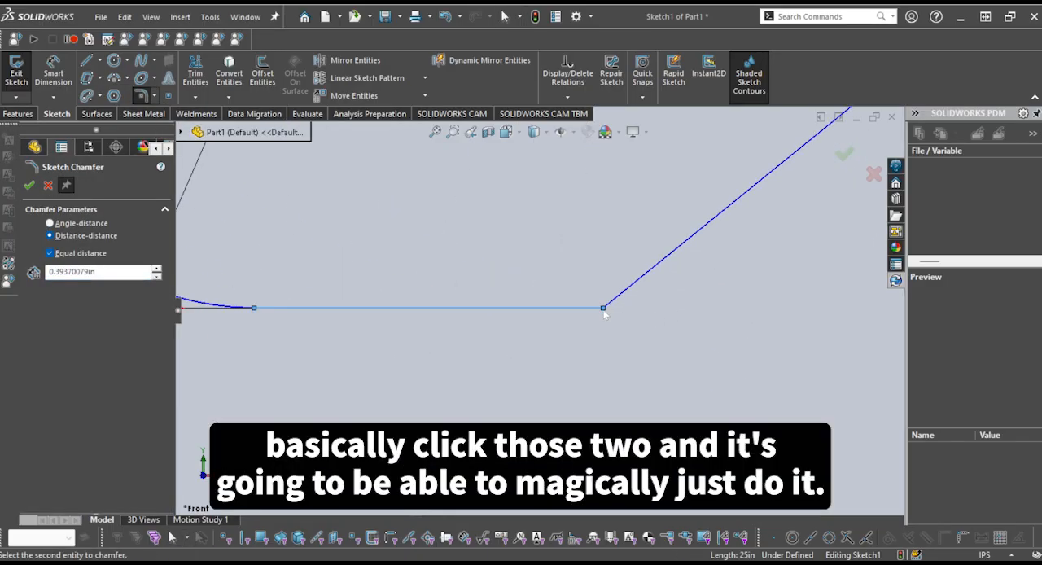
left_click(615, 301)
scroll(586, 316, "down", 4)
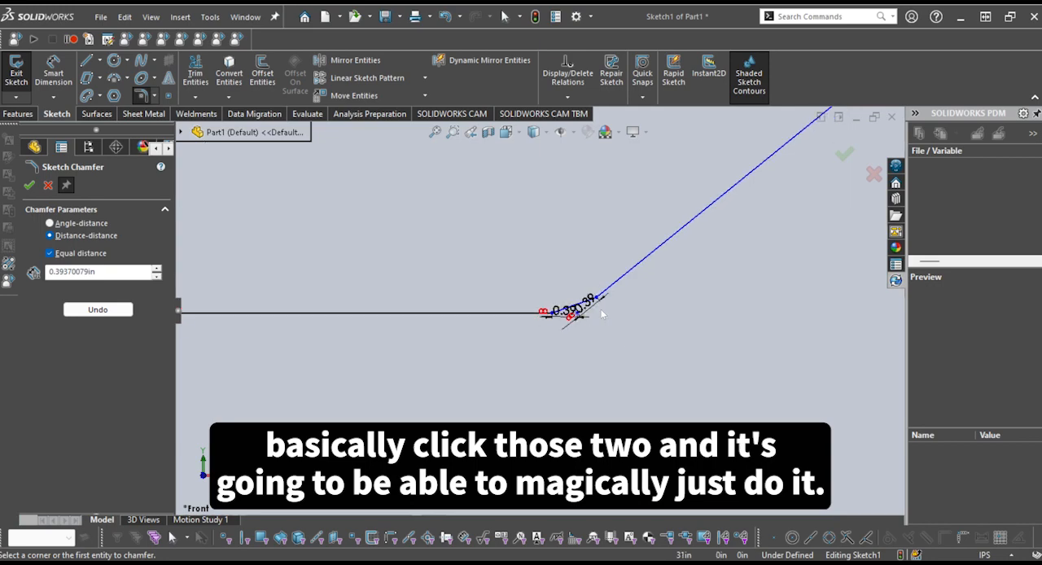
key("ctrl+z")
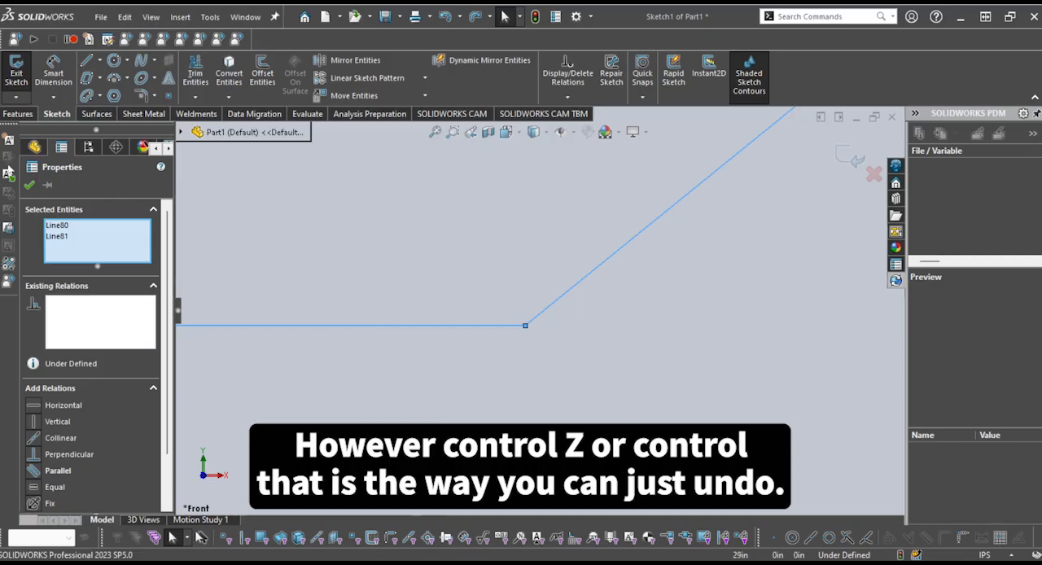
left_click(29, 187)
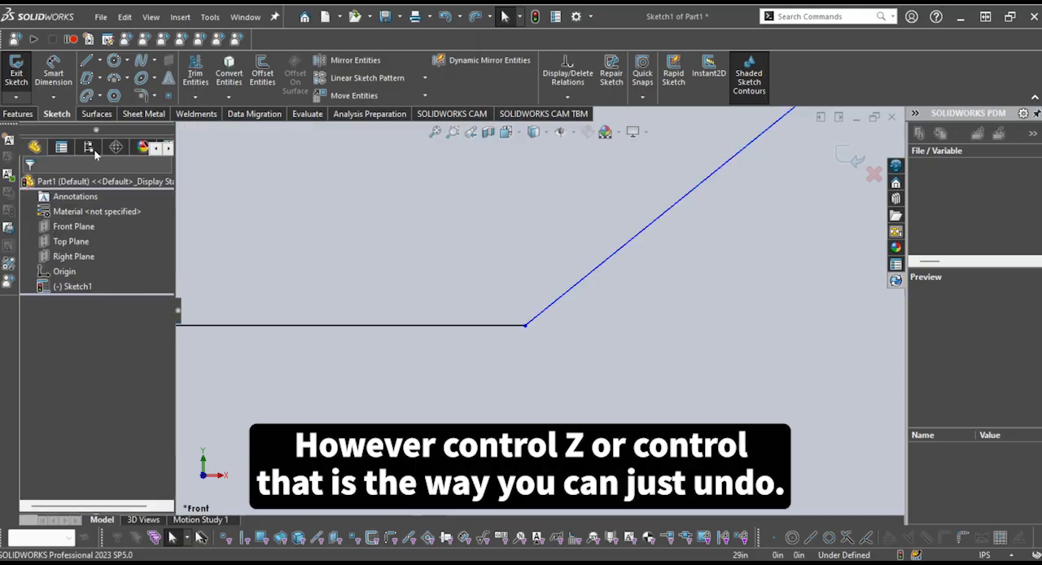
Chamfer the corner between the horizontal line and the right slanted line with an equal distance of 20 in
left_click(141, 95)
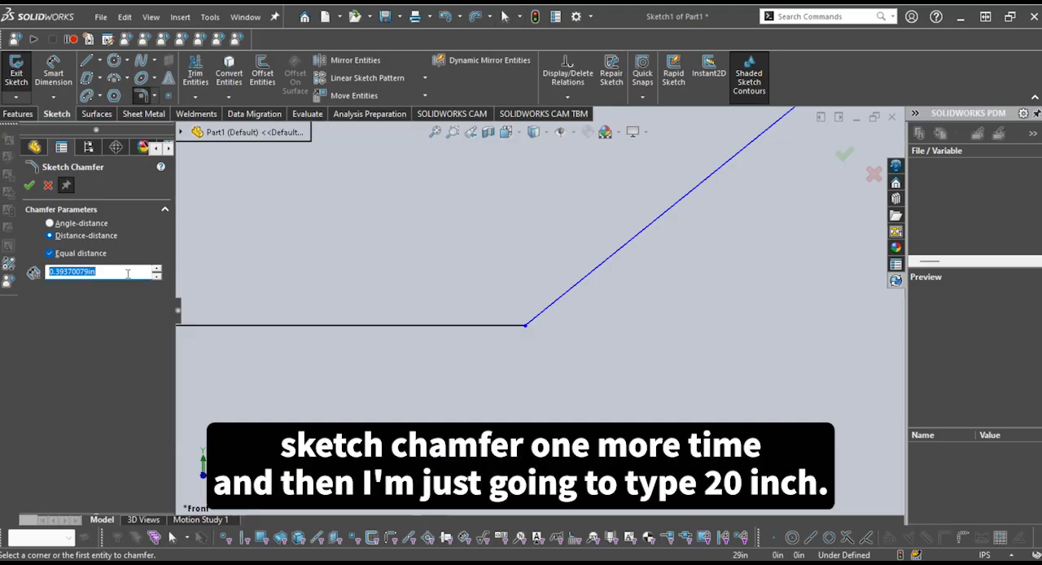
type("20in")
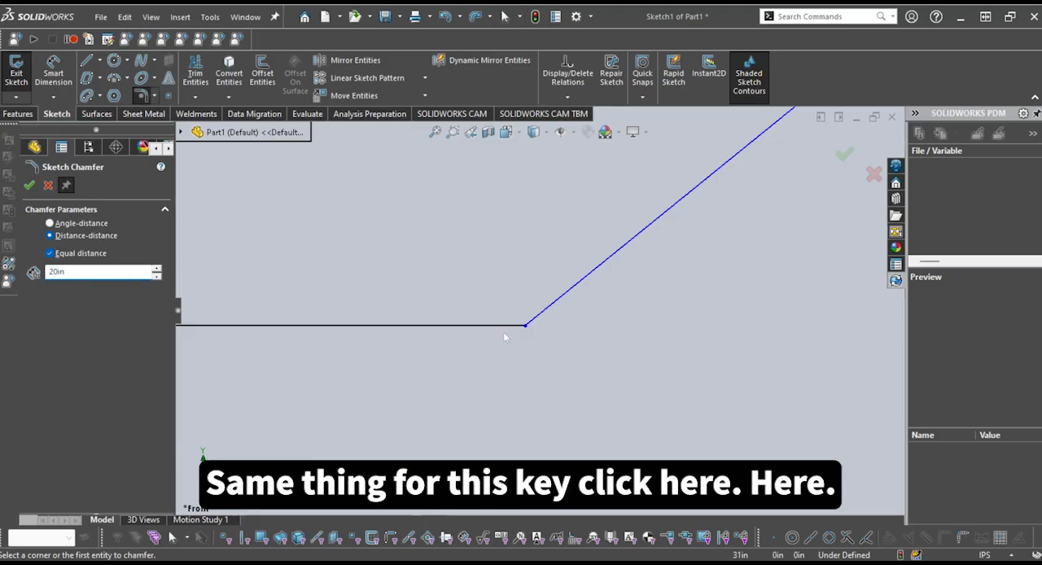
left_click(505, 326)
left_click(546, 310)
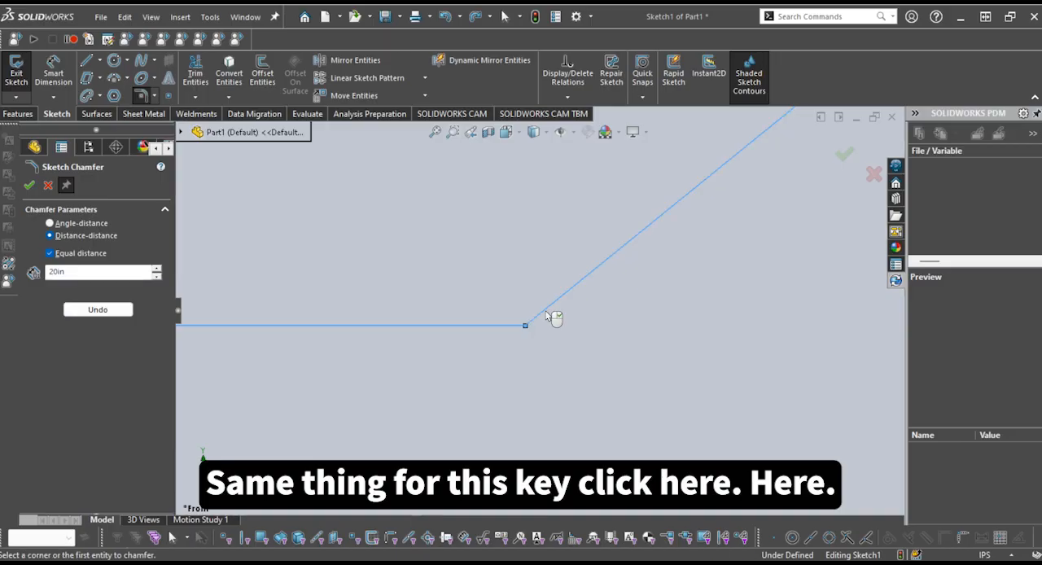
Try to change the distance of the 20 in chamfer on the right corner, and close the chamfer command
scroll(575, 407, "up", 15)
scroll(515, 304, "down", 4)
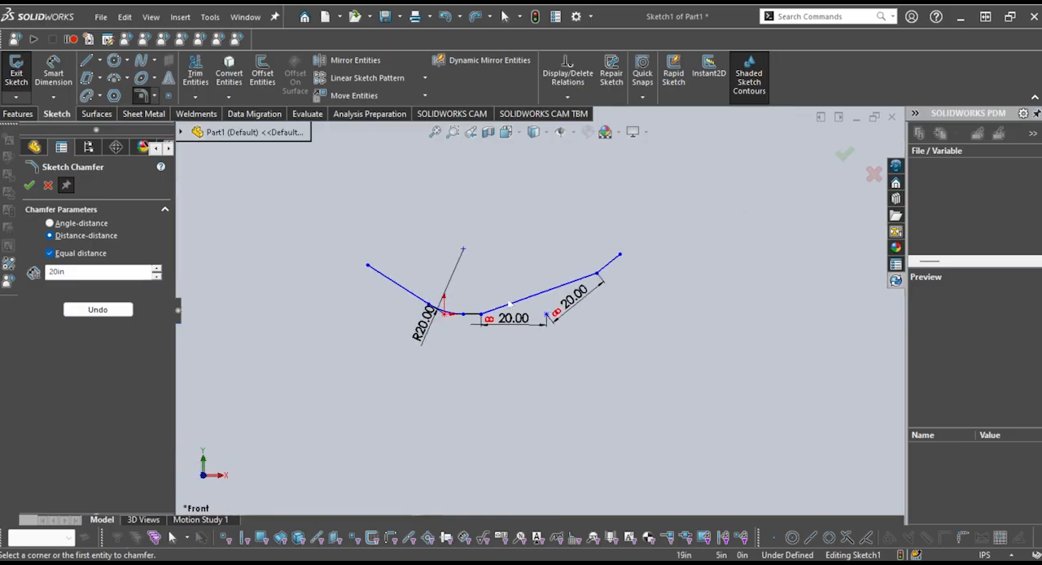
scroll(533, 324, "down", 2)
scroll(529, 340, "down", 2)
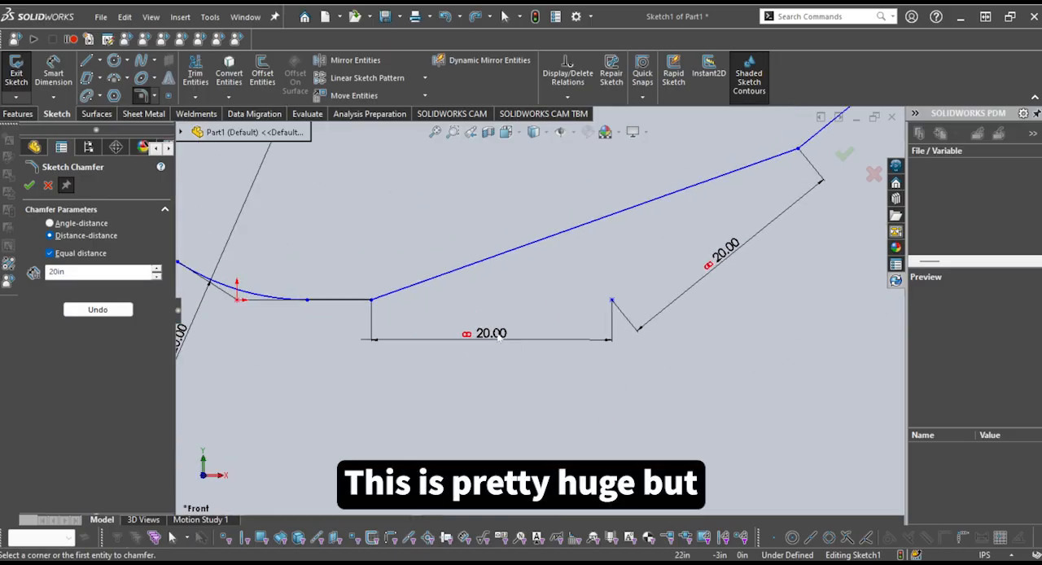
double_click(499, 334)
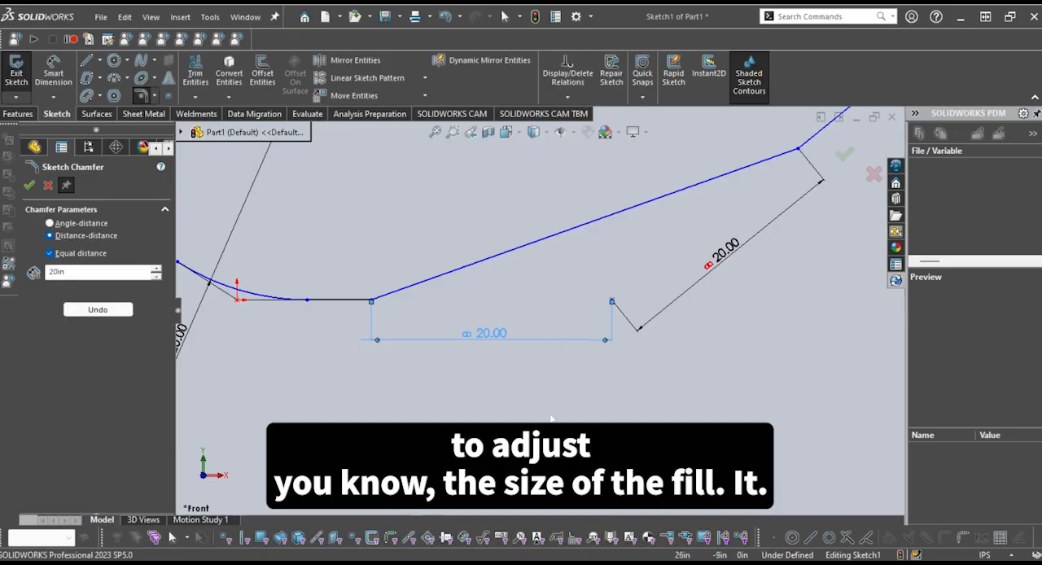
double_click(94, 274)
type("1")
left_click(29, 185)
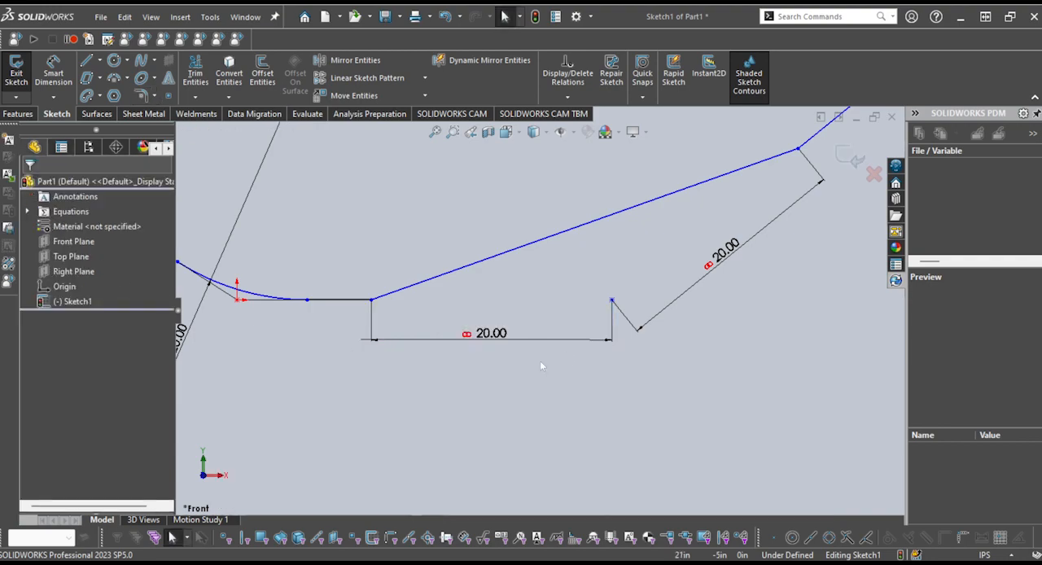
Undo the 20 in chamfer between the horizontal line and the right slanted line, and clear the line selection
scroll(541, 362, "up", 3)
scroll(562, 296, "down", 5)
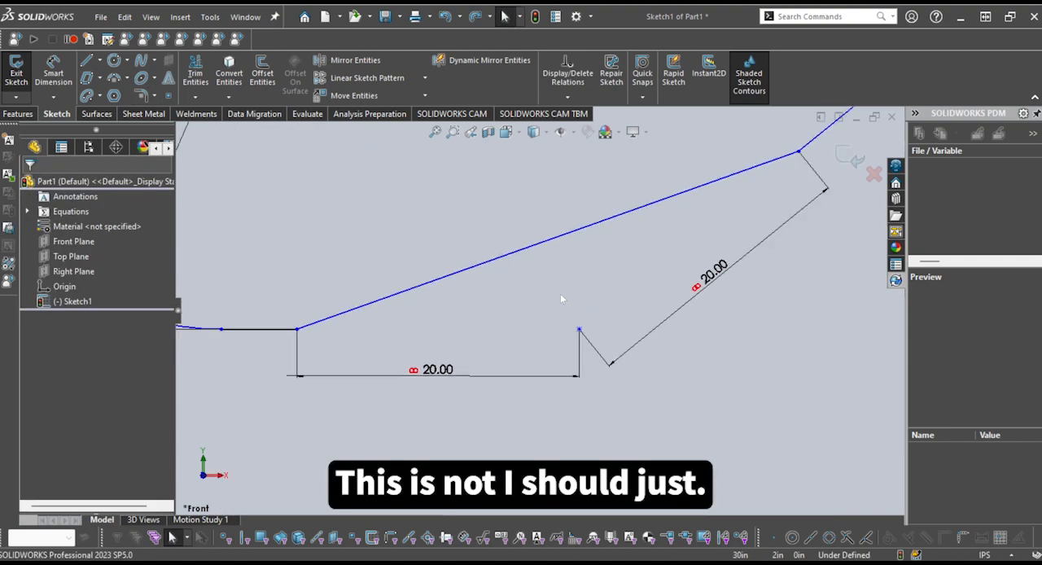
scroll(541, 311, "up", 7)
key("ctrl+z")
scroll(550, 327, "down", 4)
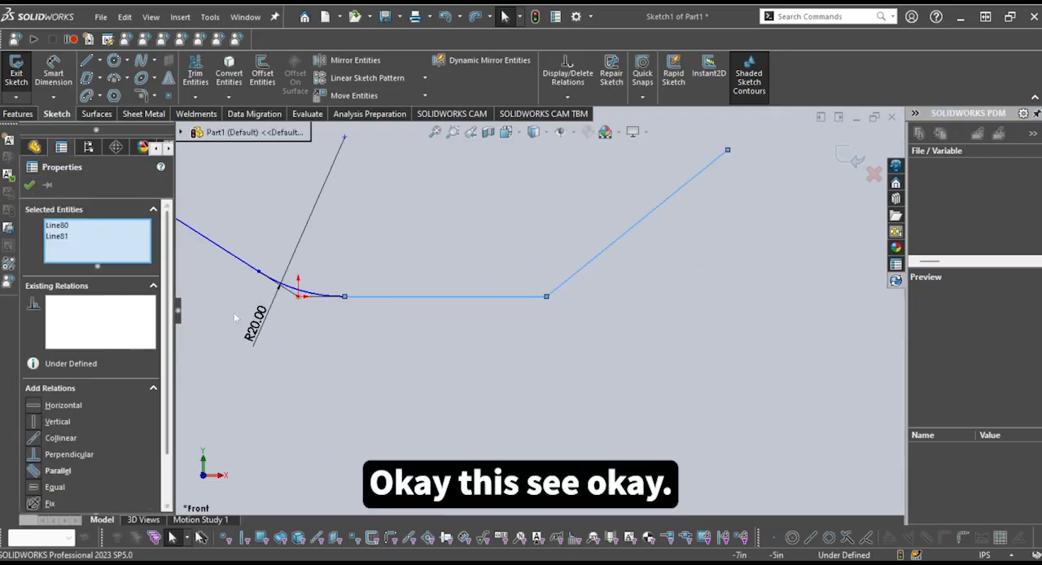
left_click(29, 186)
Chamfer the corner between the horizontal line and the right slanted line with an equal distance of 5 in
scroll(506, 359, "down", 3)
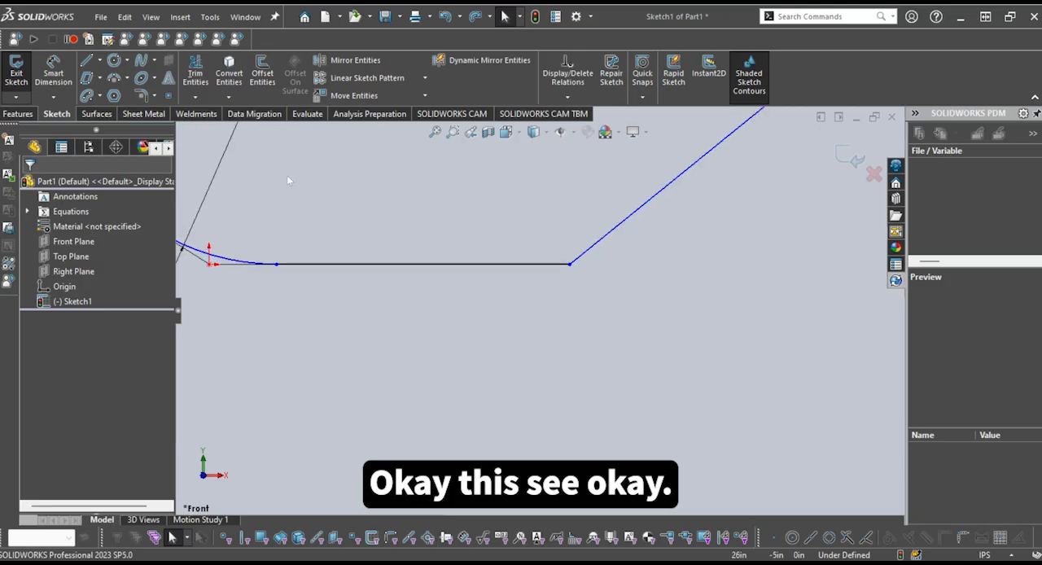
left_click(155, 96)
left_click(166, 130)
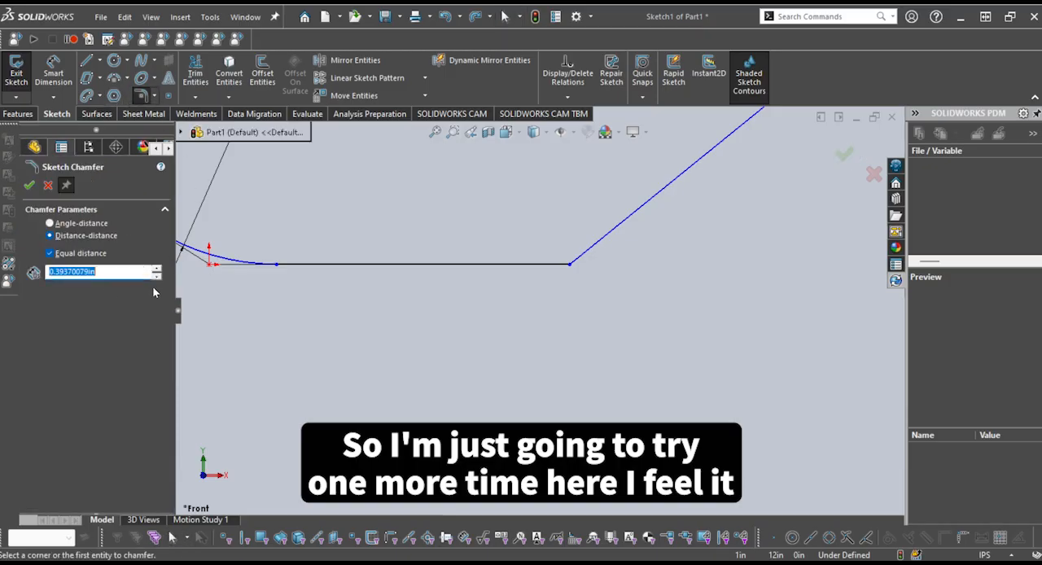
type("10in")
double_click(98, 274)
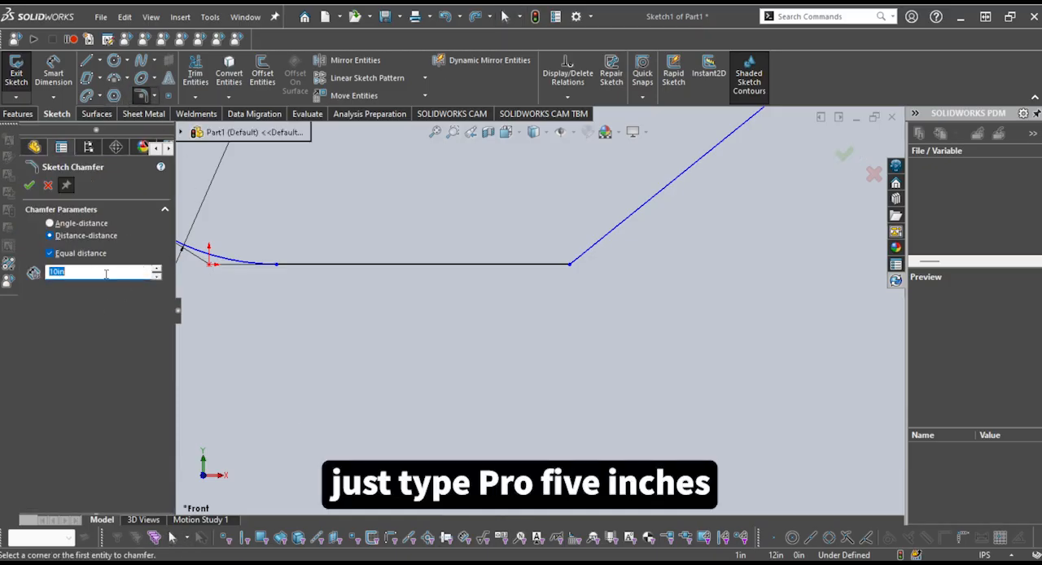
type("5in")
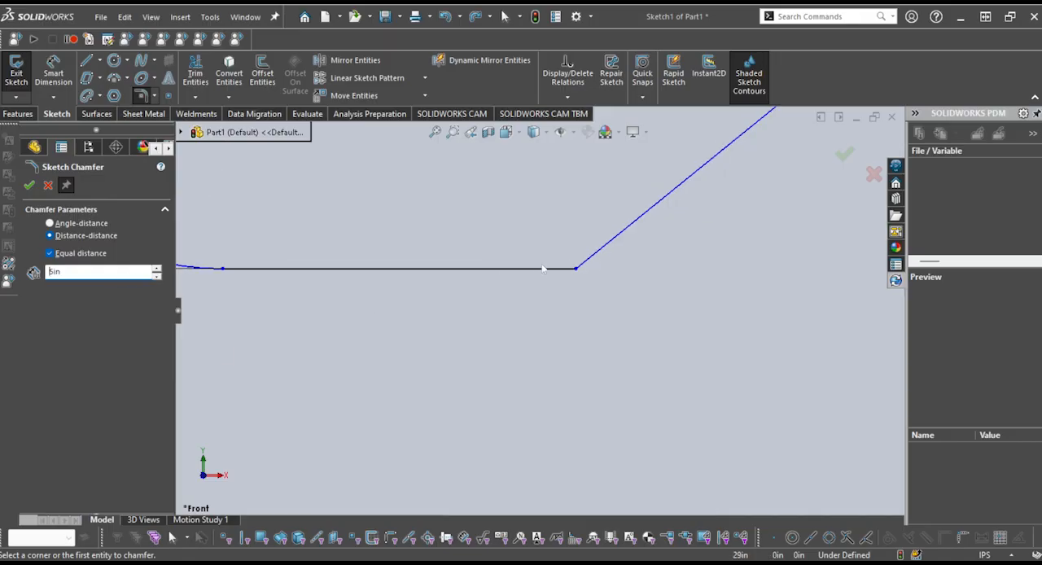
left_click(546, 268)
left_click(595, 258)
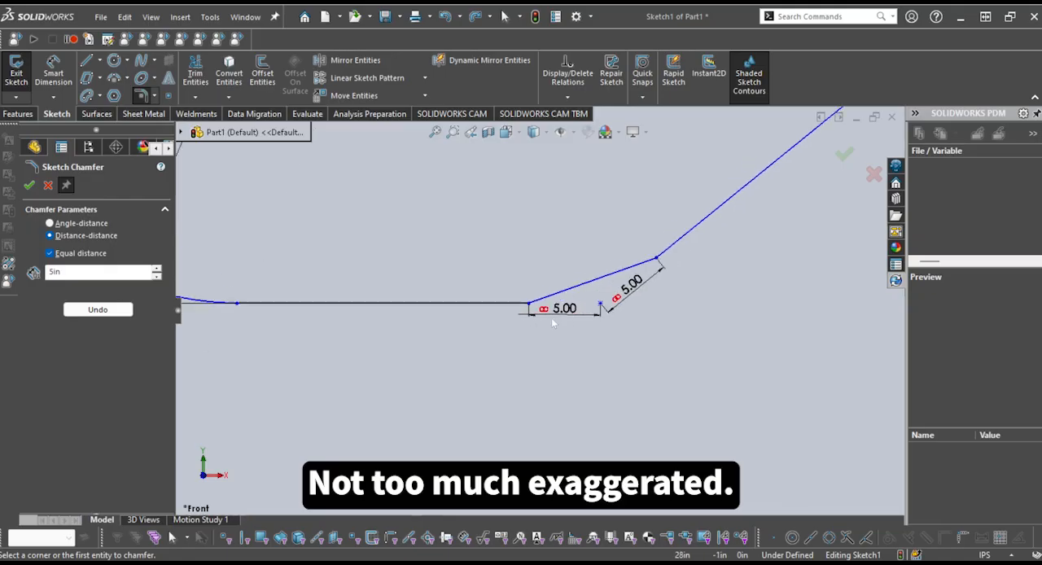
scroll(551, 317, "up", 4)
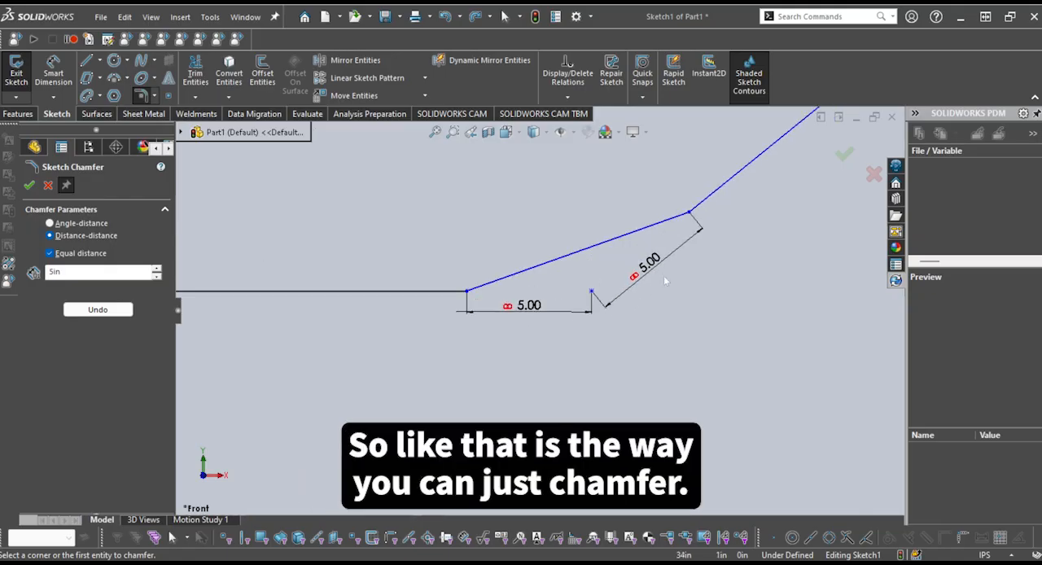
left_click(48, 186)
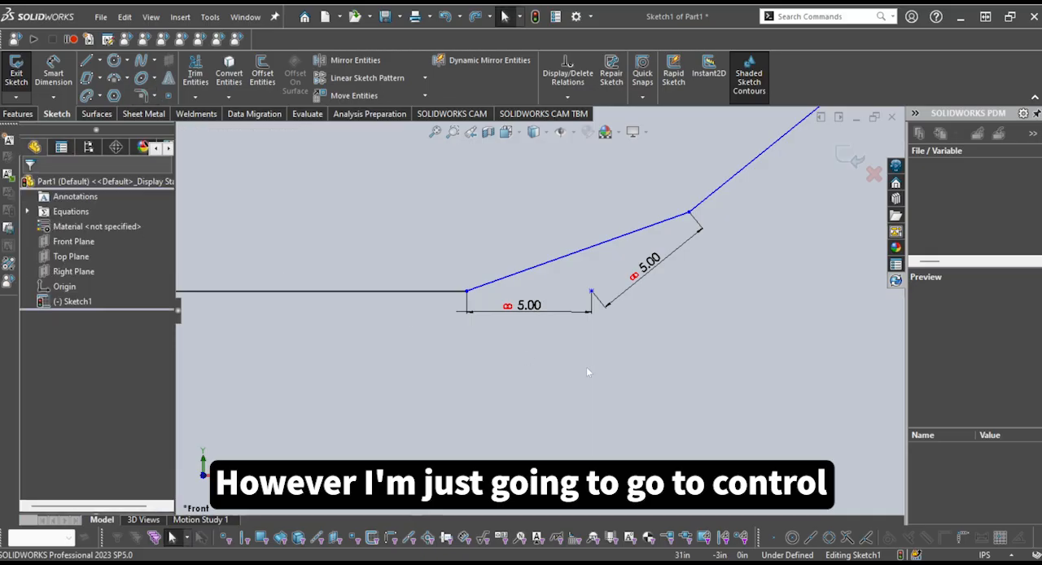
Undo the 5 in equal-distance chamfer and deselect the two lines
scroll(569, 359, "down", 2)
key("ctrl+z")
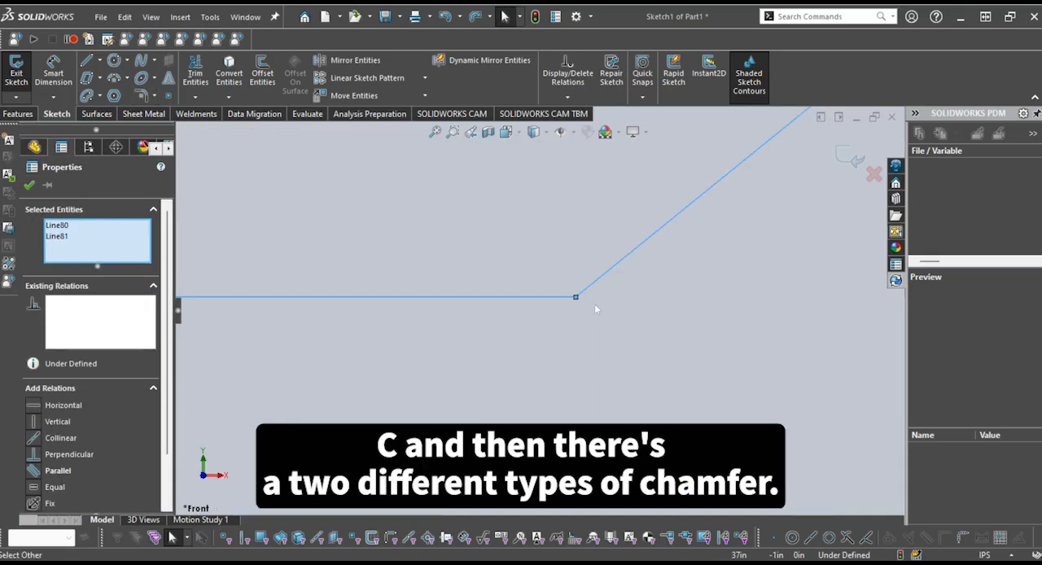
left_click(354, 151)
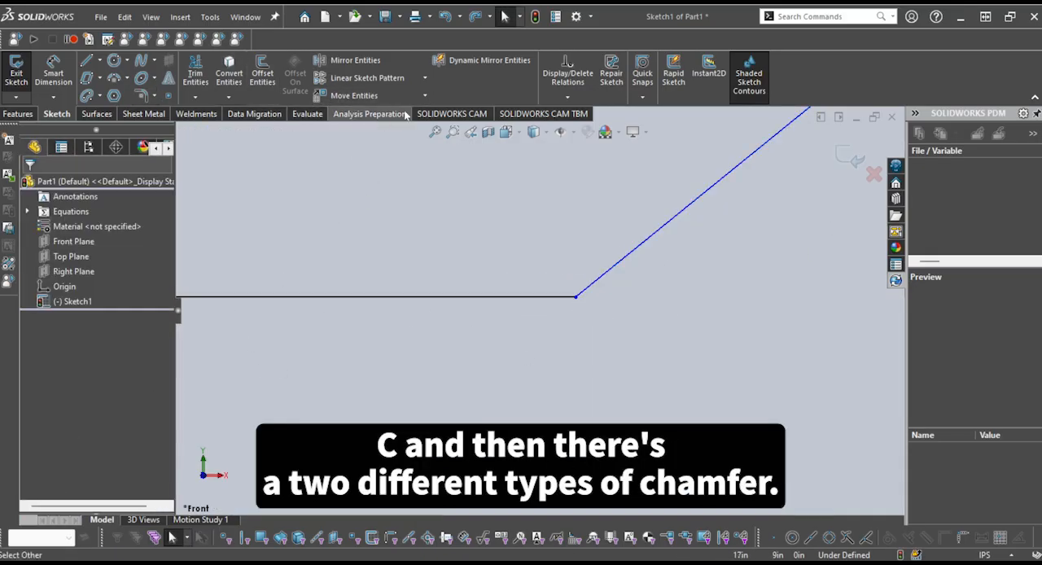
Try an angle-distance chamfer of 5 in at 45 degrees between the horizontal line and the right slanted line
left_click(171, 133)
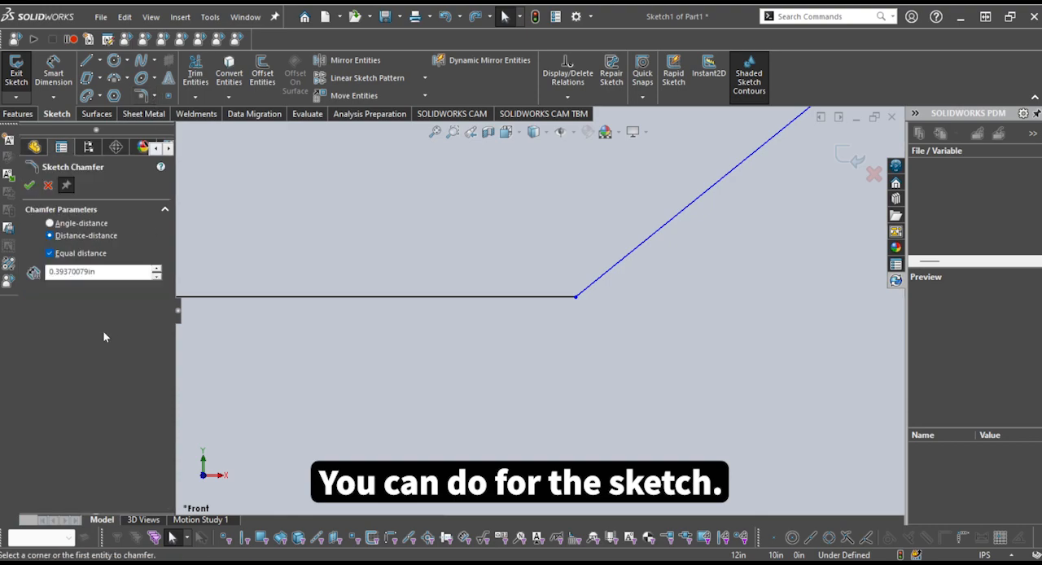
left_click(88, 225)
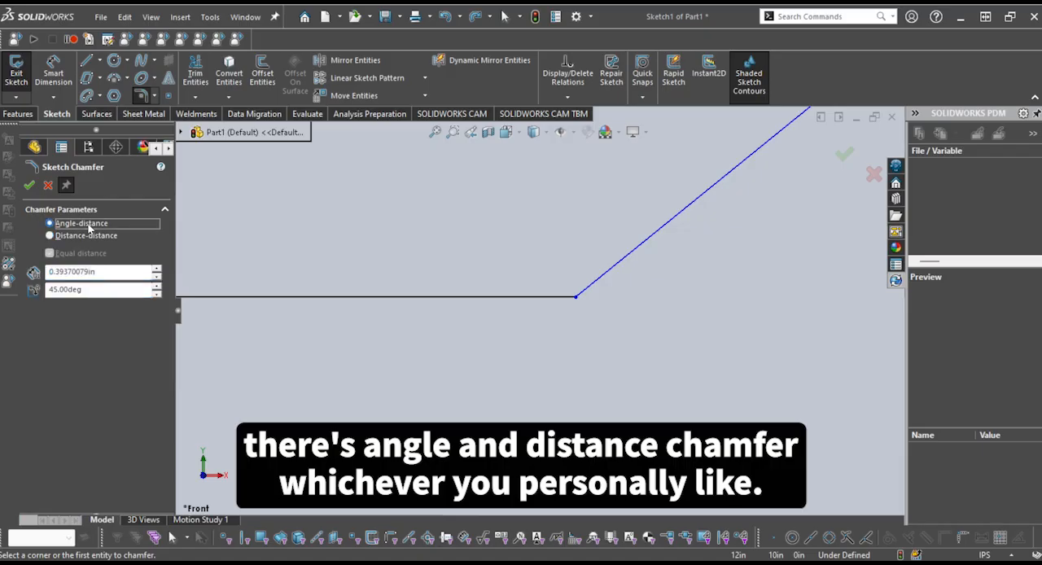
left_click(118, 271)
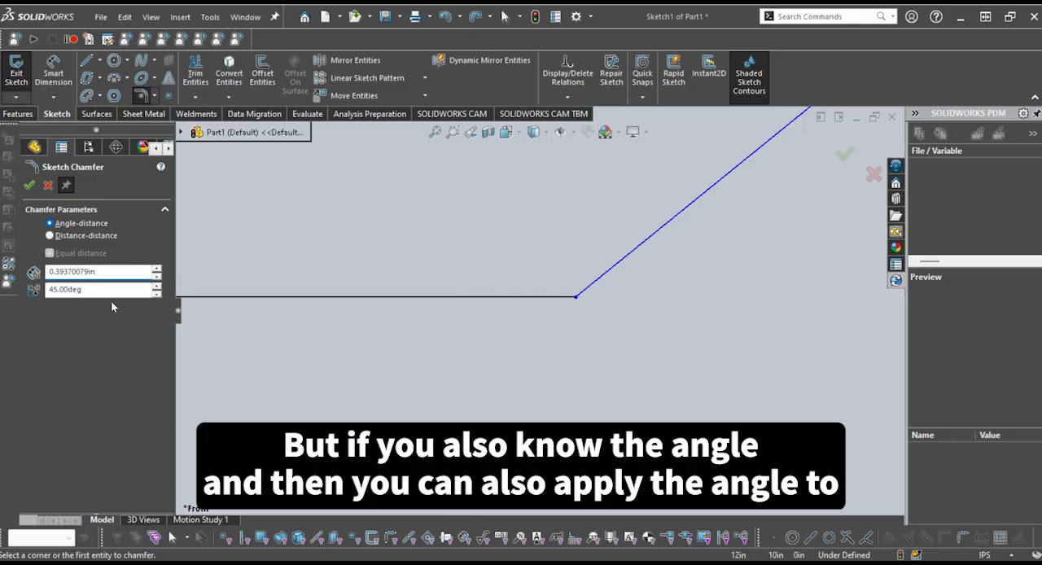
left_click(116, 272)
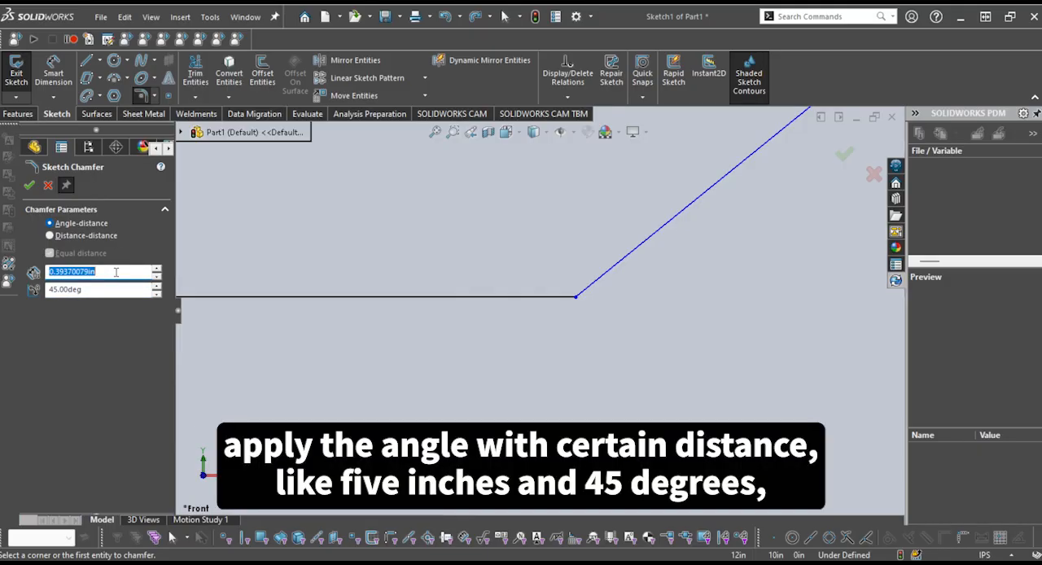
type("5in")
key("Tab")
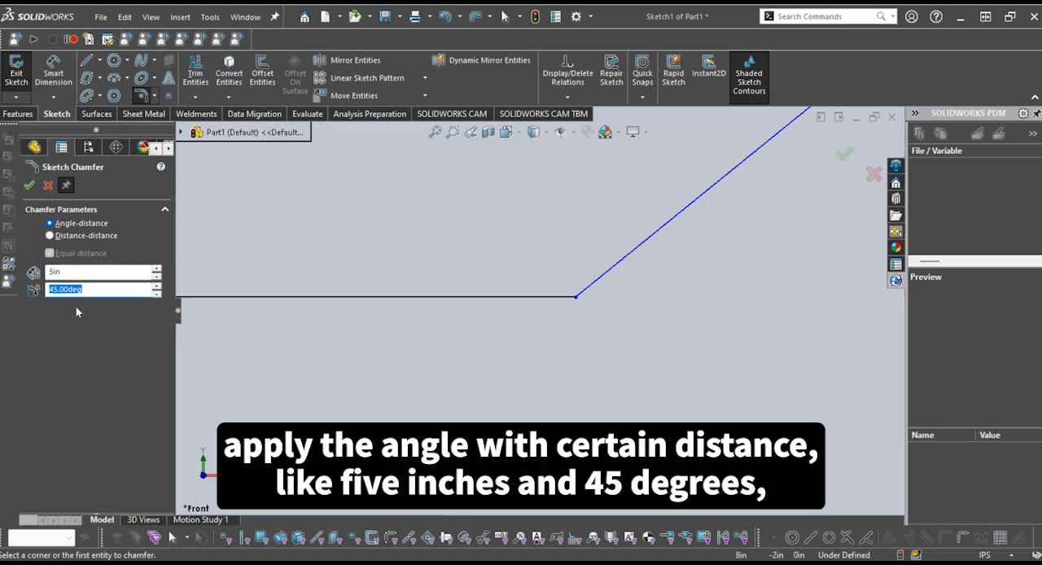
left_click(536, 297)
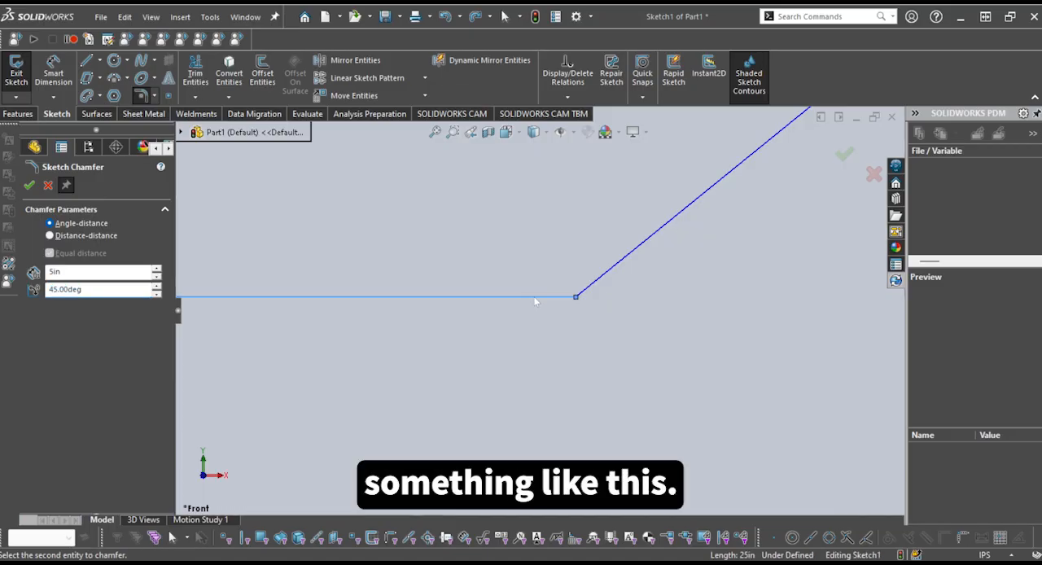
left_click(598, 281)
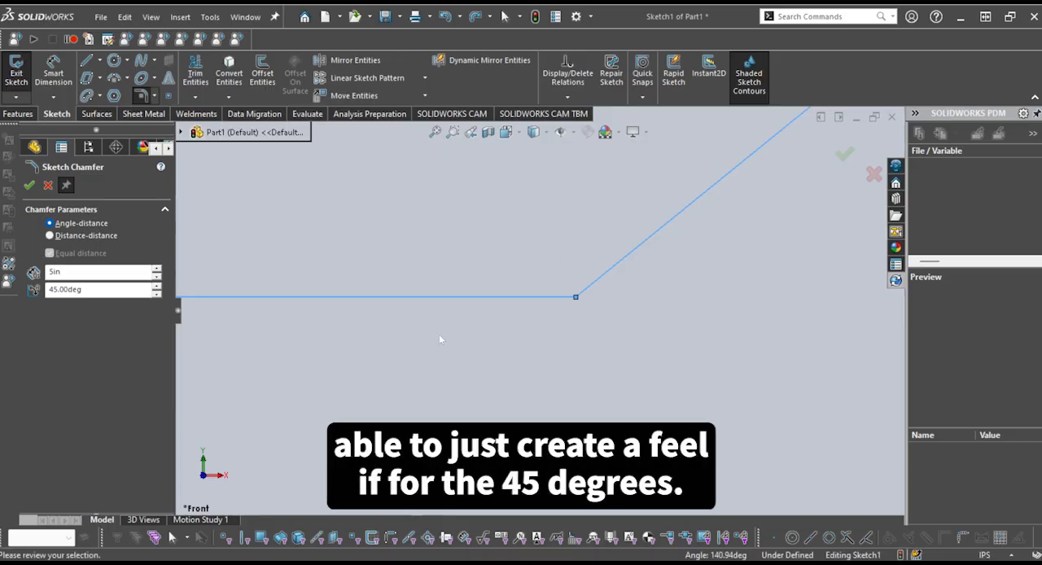
Try a chamfer angle of 130 degrees on the two selected lines
left_click(114, 287)
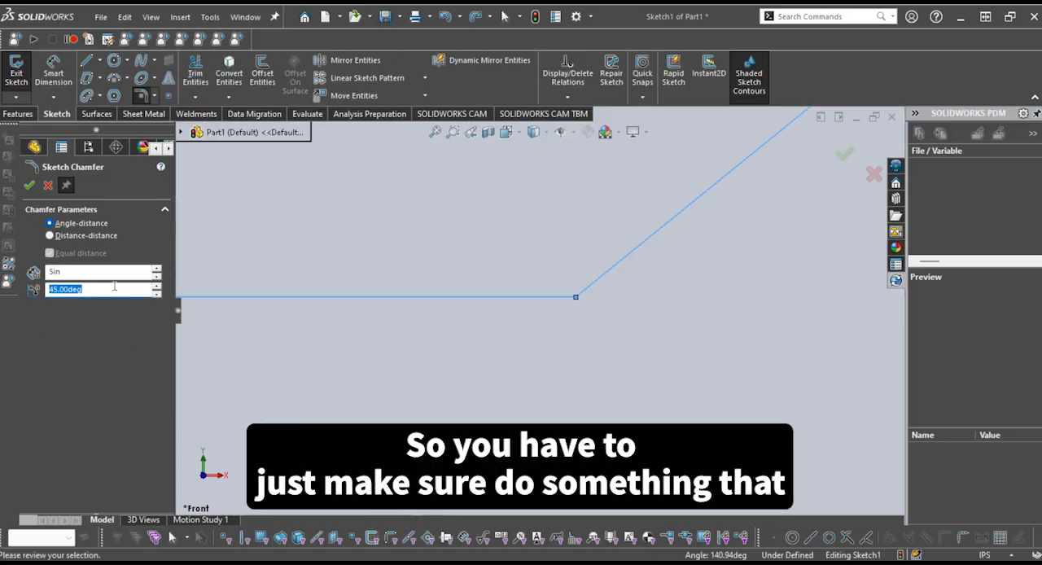
type("130")
key("Return")
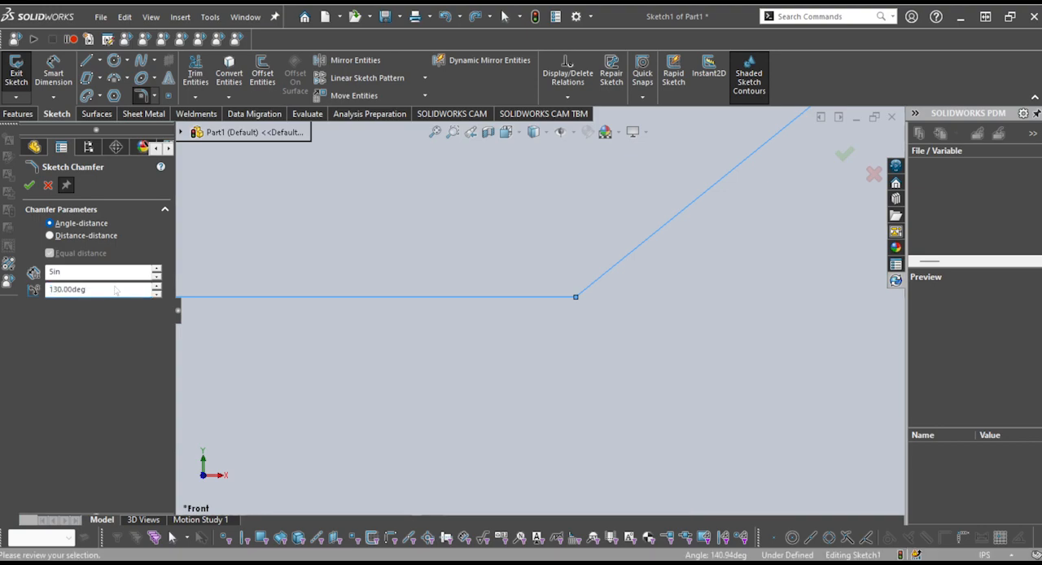
Set the chamfer angle to 30 degrees and apply the angle-distance chamfer to the right corner
left_click(93, 292)
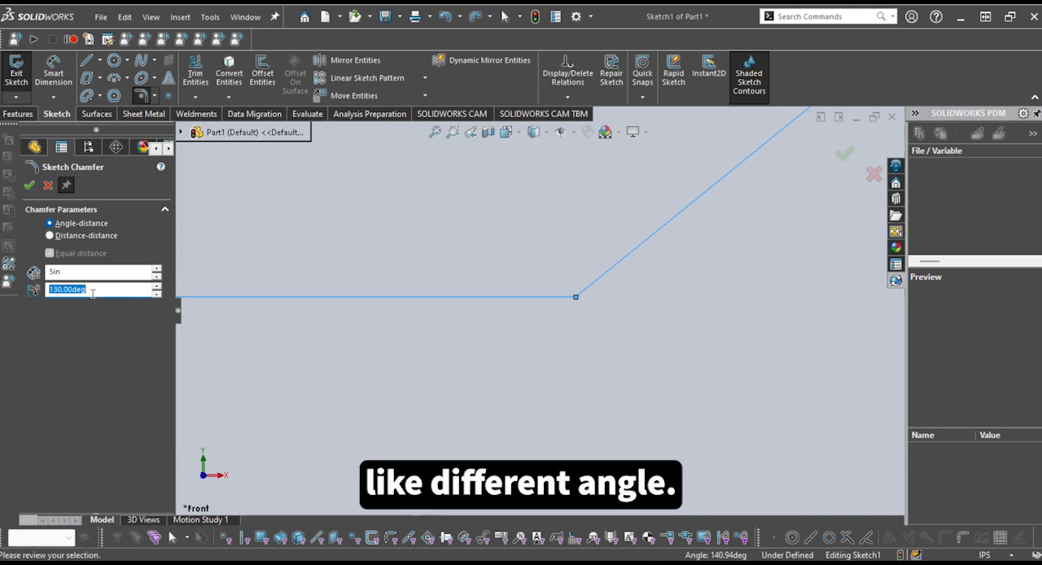
type("30")
key("Return")
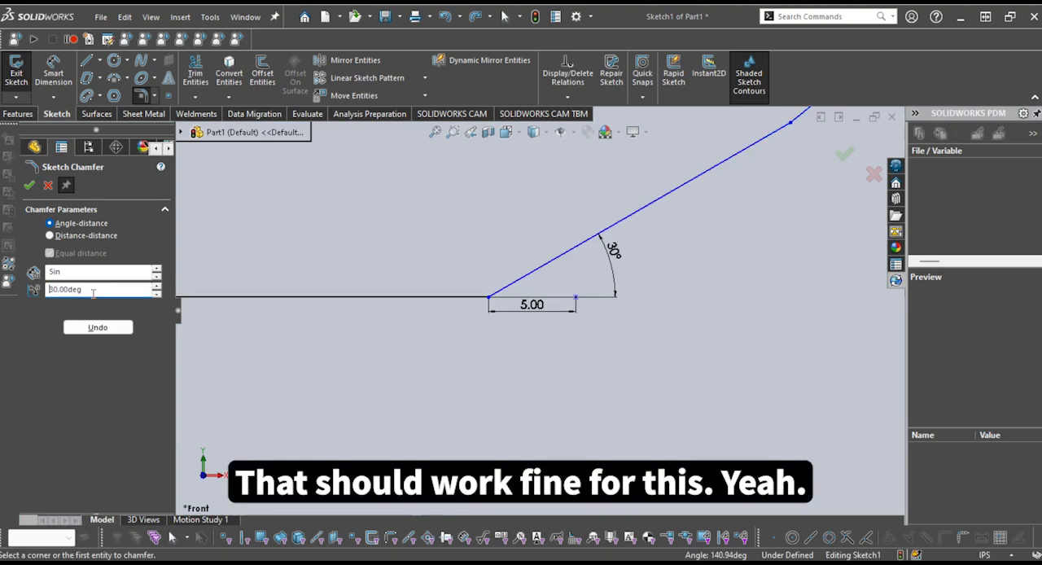
key("z")
scroll(580, 269, "down", 2)
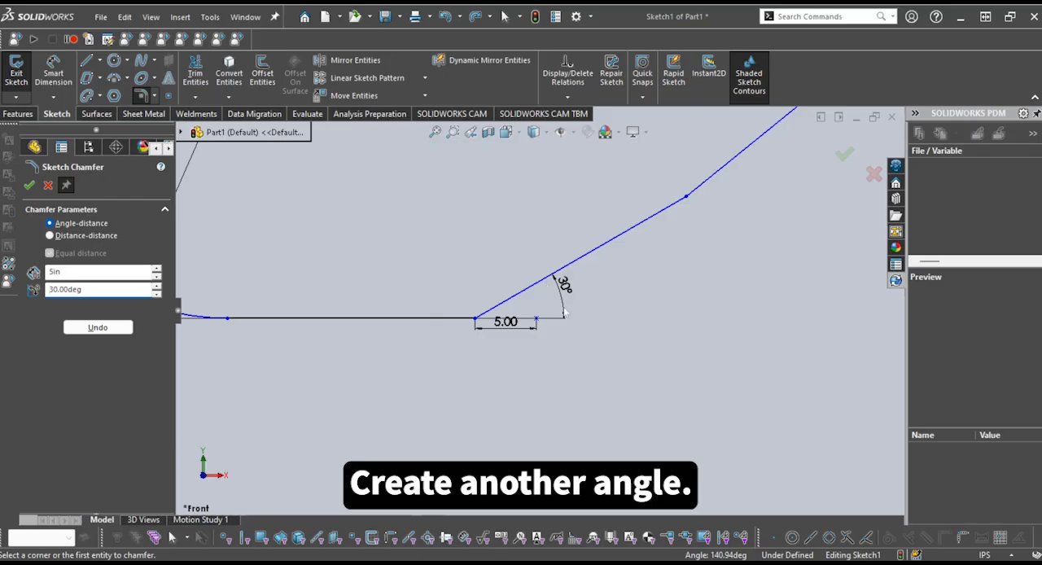
Reposition the chamfer's 5 in distance dimension further below the horizontal line, and leave the chamfer command
scroll(605, 315, "up", 2)
left_click_drag(522, 324, 523, 352)
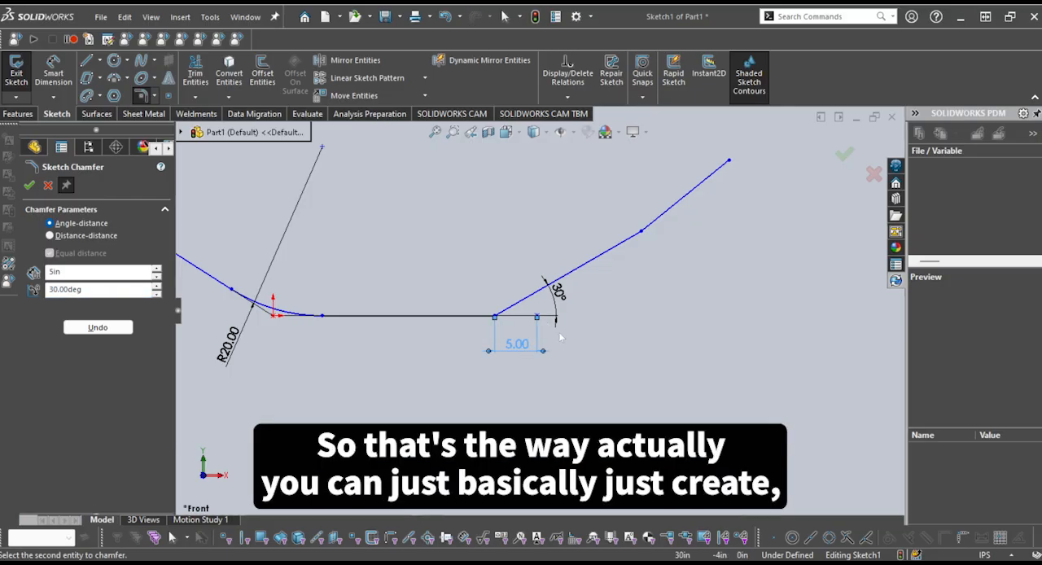
scroll(562, 336, "down", 1)
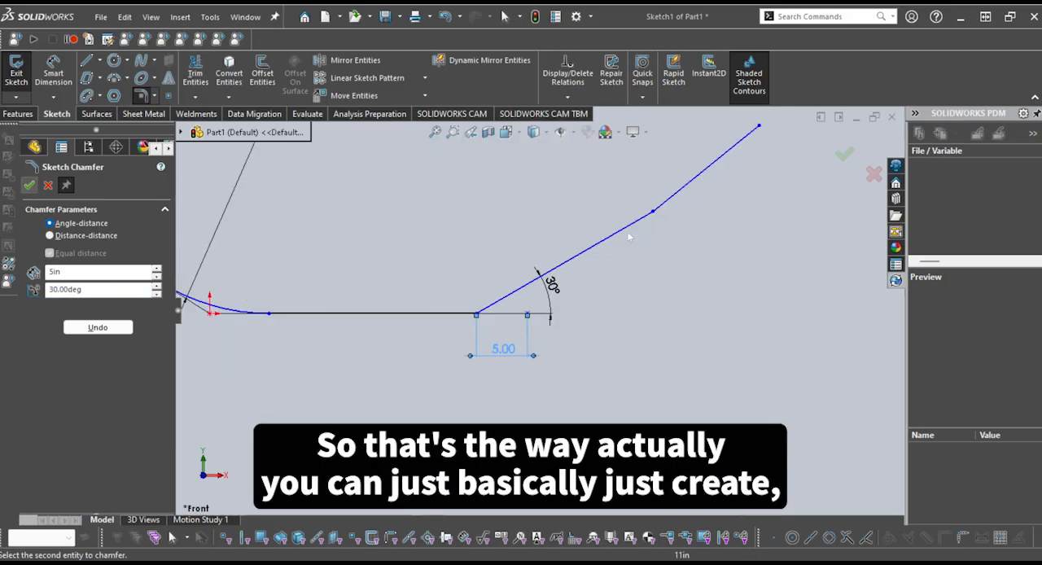
scroll(627, 231, "up", 2)
scroll(435, 300, "down", 2)
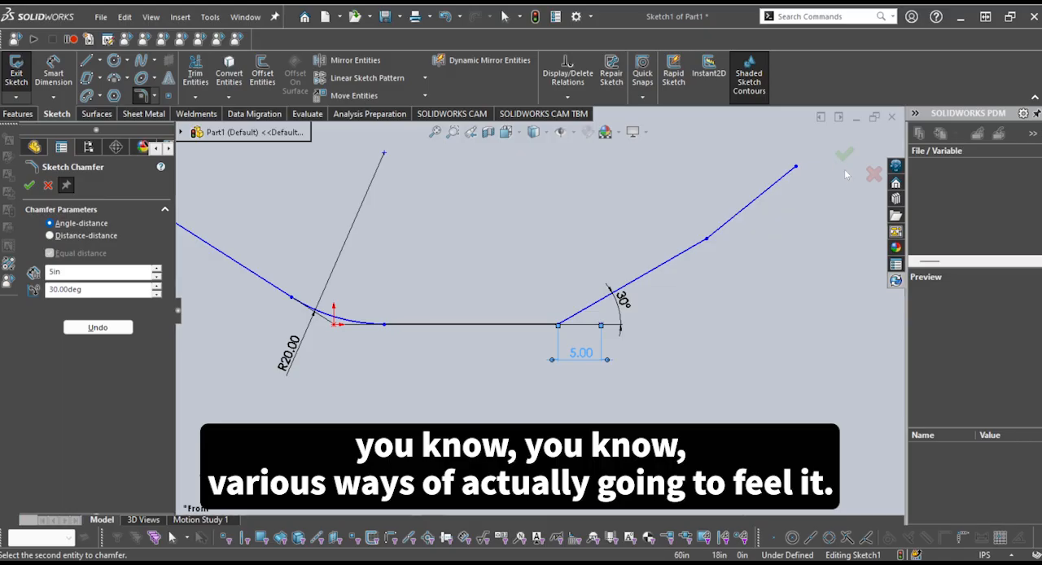
left_click(48, 186)
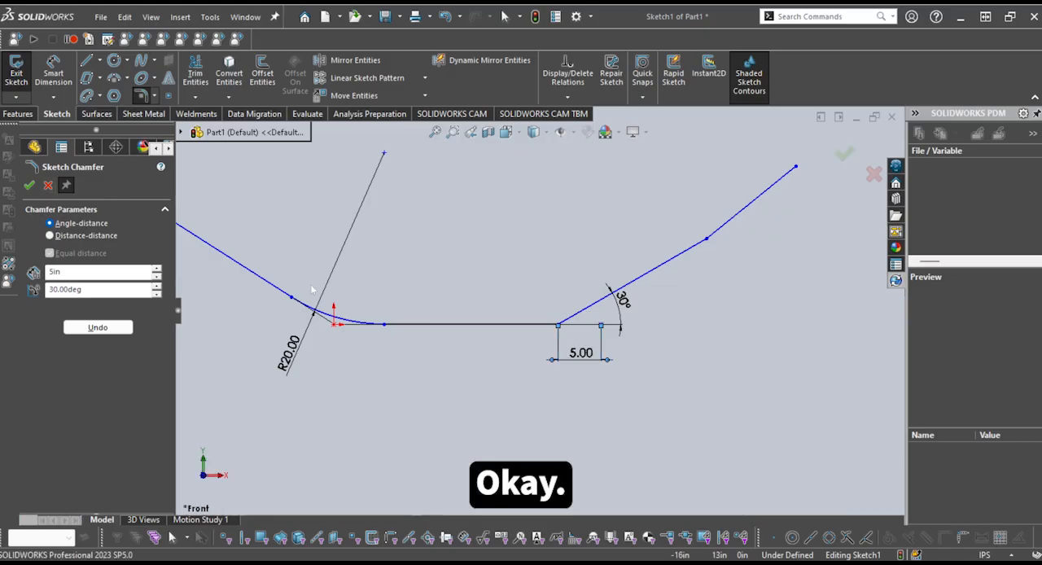
Delete all the lines, the fillet arc and the chamfer from the sketch
scroll(491, 316, "up", 4)
left_click_drag(735, 373, 272, 164)
key("Delete")
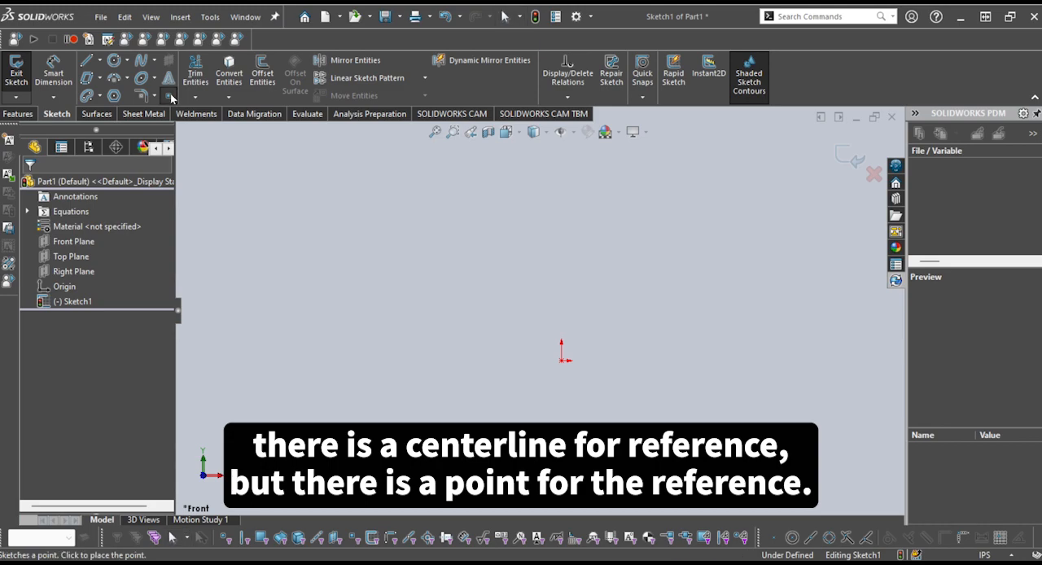
Place five reference points scattered around the origin, the first at about X 14.41, Y 10.36 in and the last at about X 10.01, Y 5.62 in
left_click(170, 94)
left_click(644, 291)
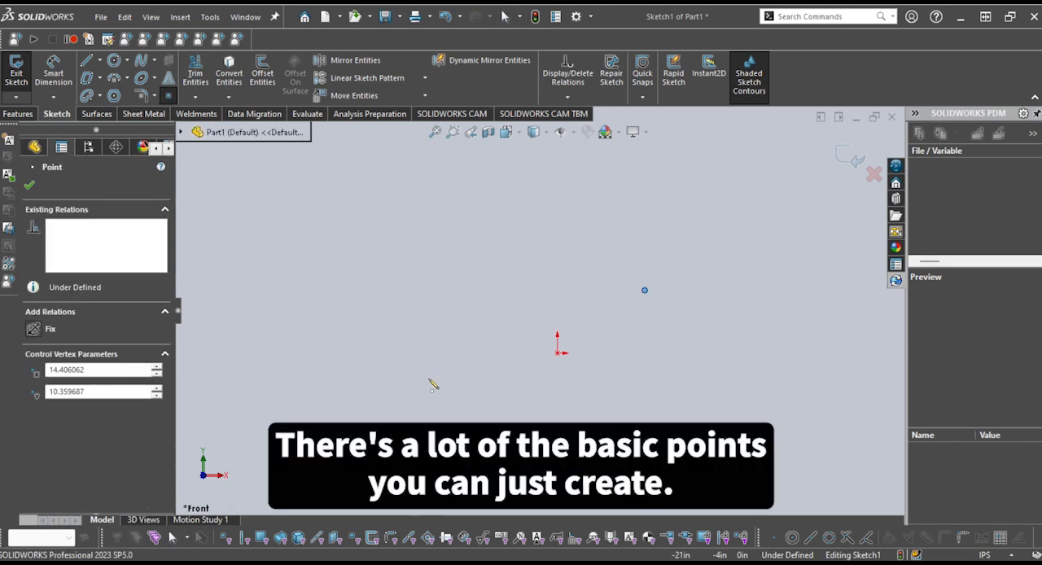
left_click(522, 272)
left_click(476, 387)
left_click(627, 416)
left_click(618, 318)
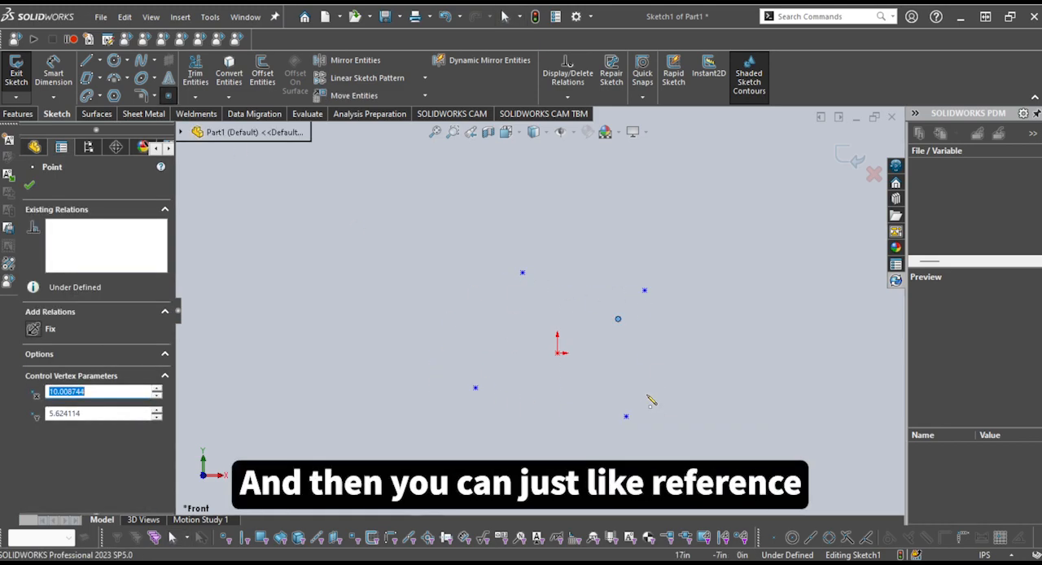
key("Escape")
scroll(602, 369, "down", 1)
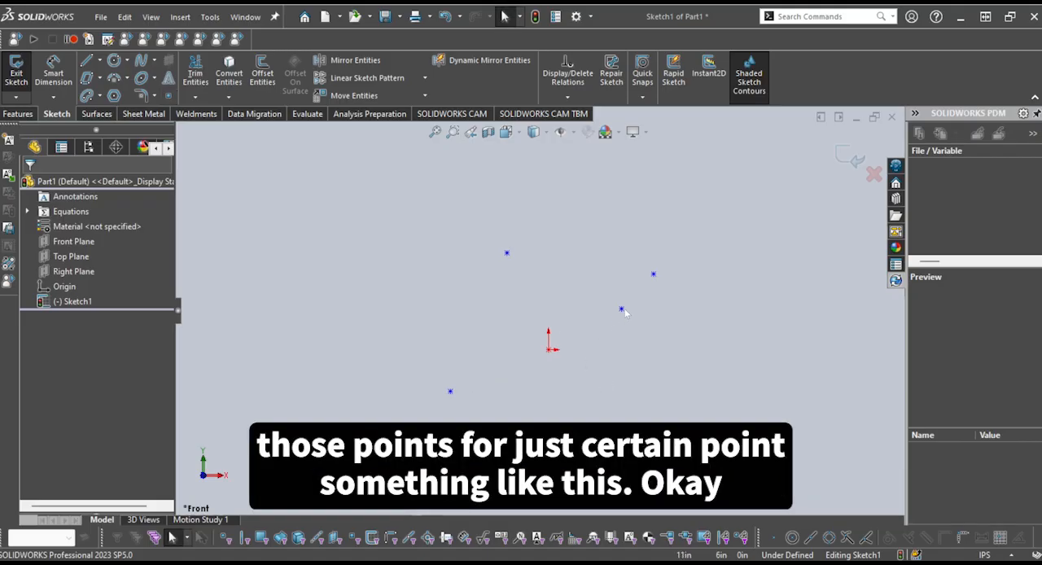
Delete all five reference points from the sketch
mouse_move(715, 422)
left_mouse_down()
mouse_move(430, 205)
mouse_move(404, 199)
left_mouse_up()
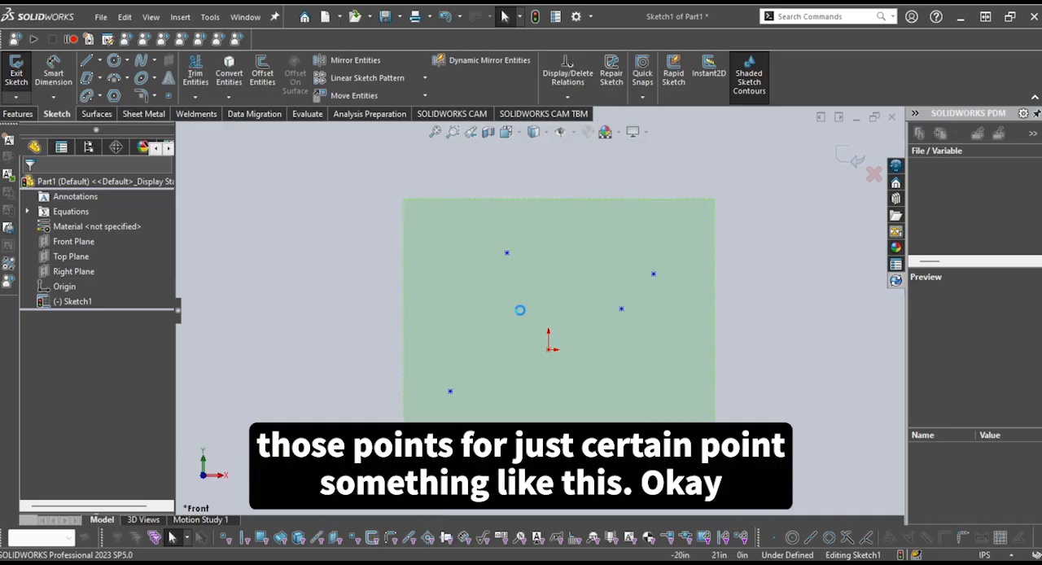
key("Delete")
scroll(605, 308, "up", 2)
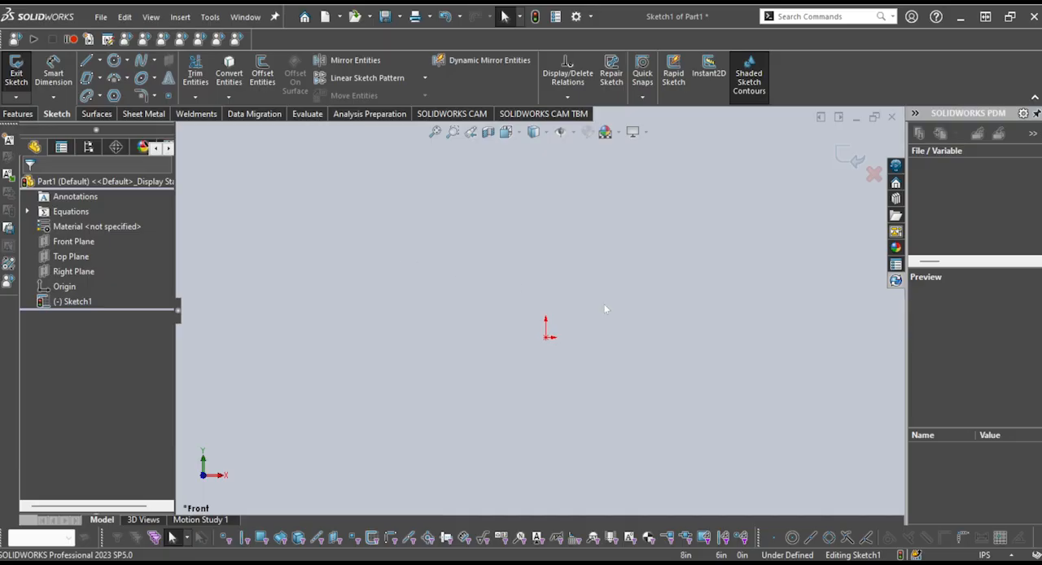
scroll(605, 309, "down", 2)
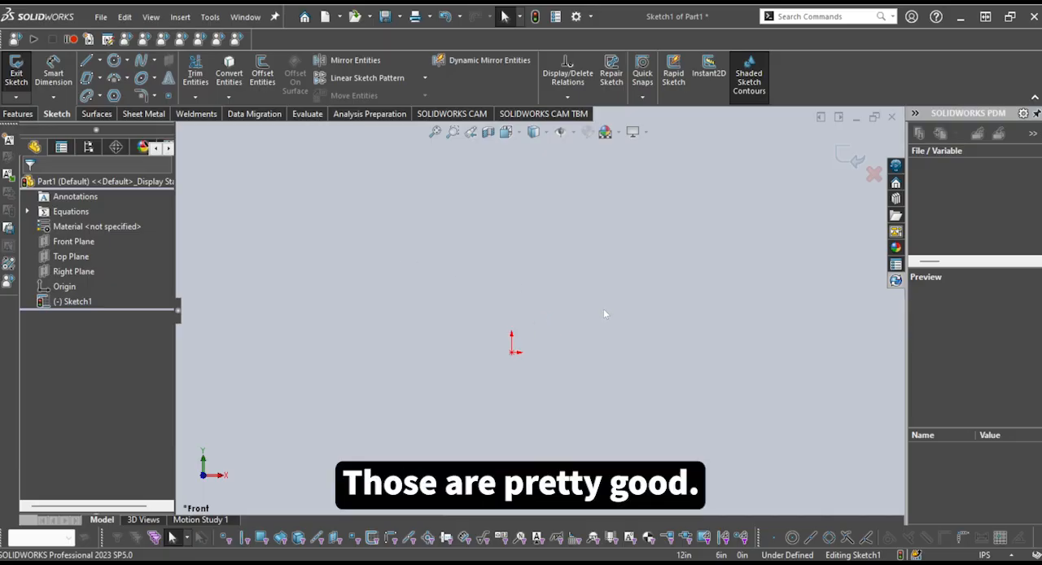
scroll(604, 310, "up", 1)
scroll(604, 309, "down", 1)
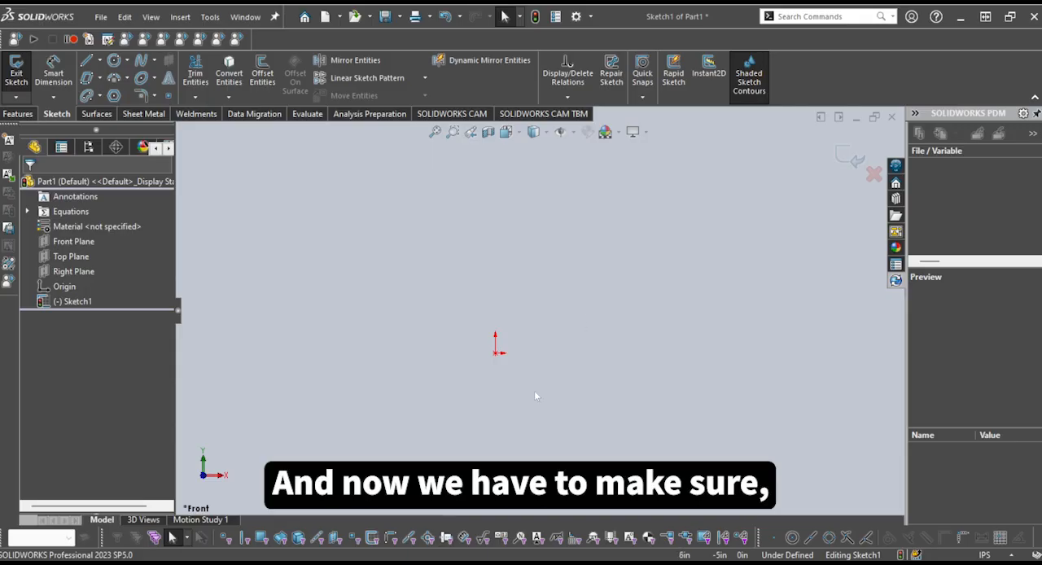
scroll(500, 379, "down", 2)
scroll(490, 346, "down", 3)
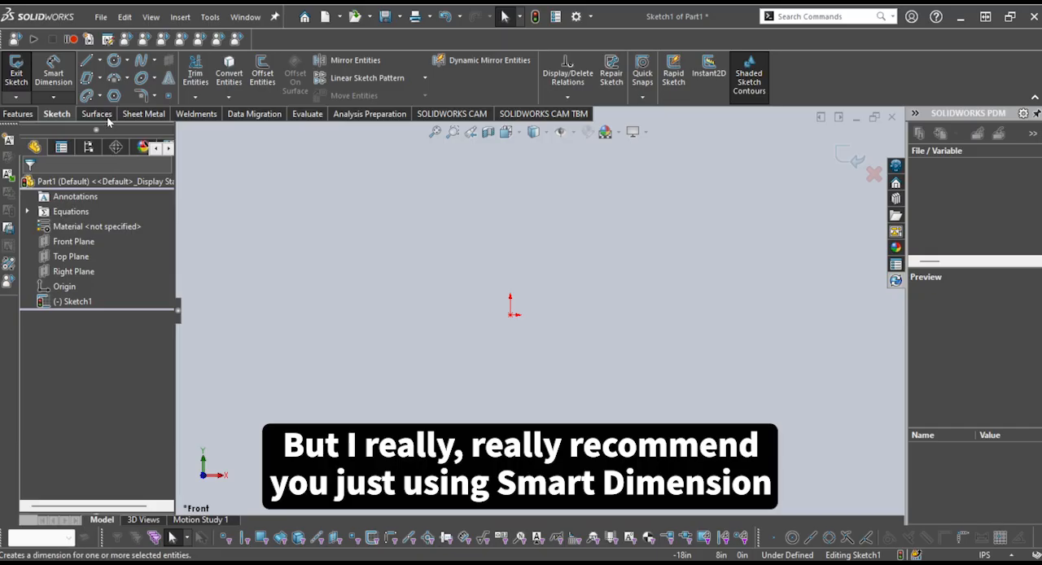
left_click(54, 74)
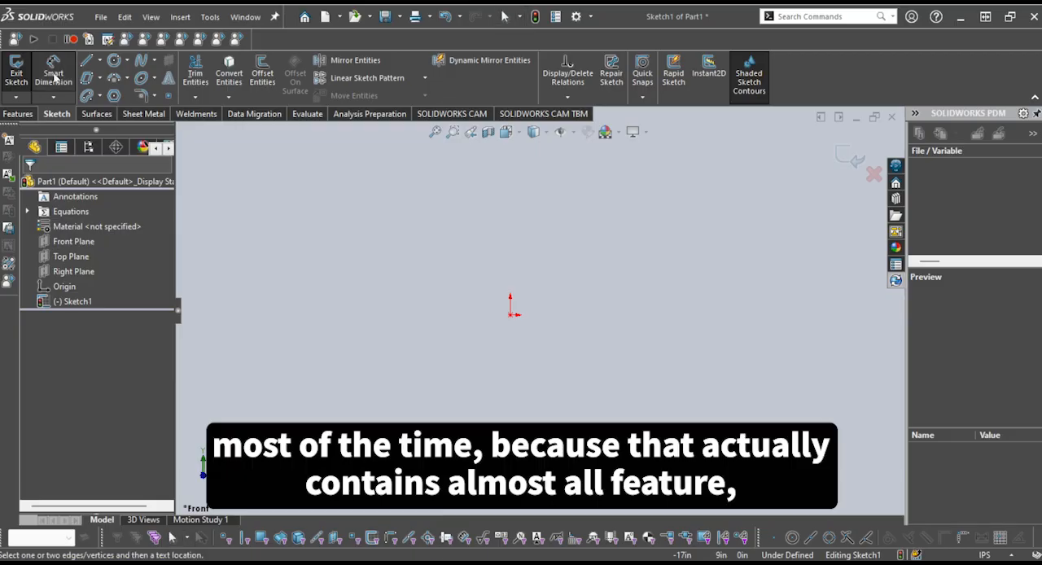
key("Escape")
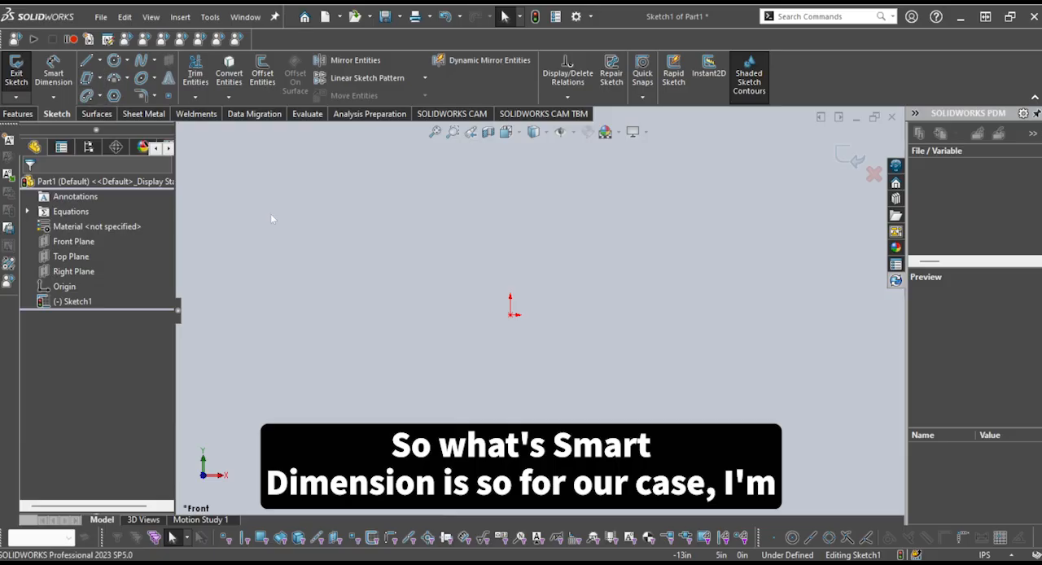
Sketch a center rectangle on the origin with its upper-right corner at about X 9.71, Y 7.05 in
left_click(100, 80)
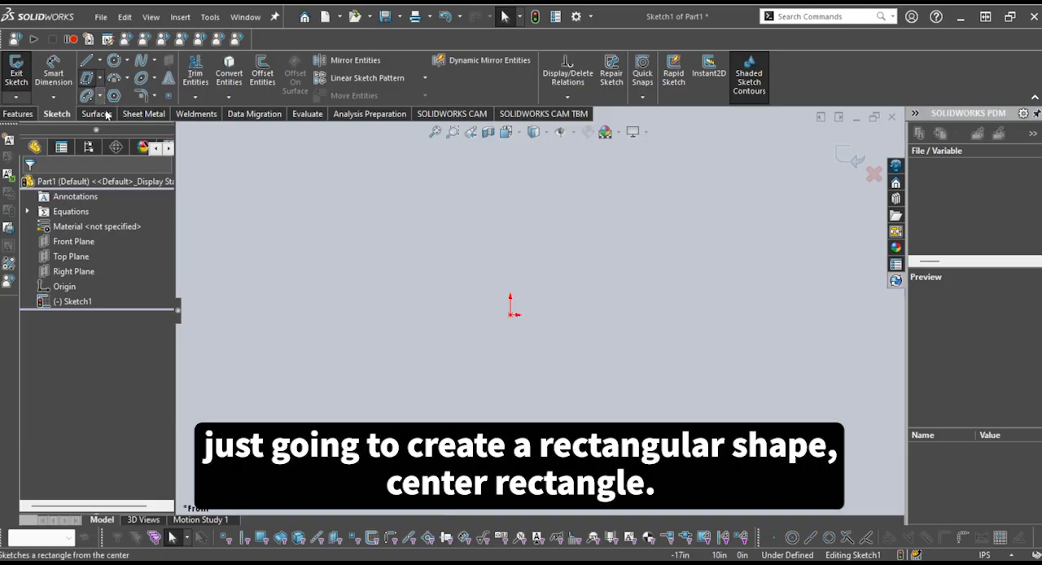
left_click(108, 117)
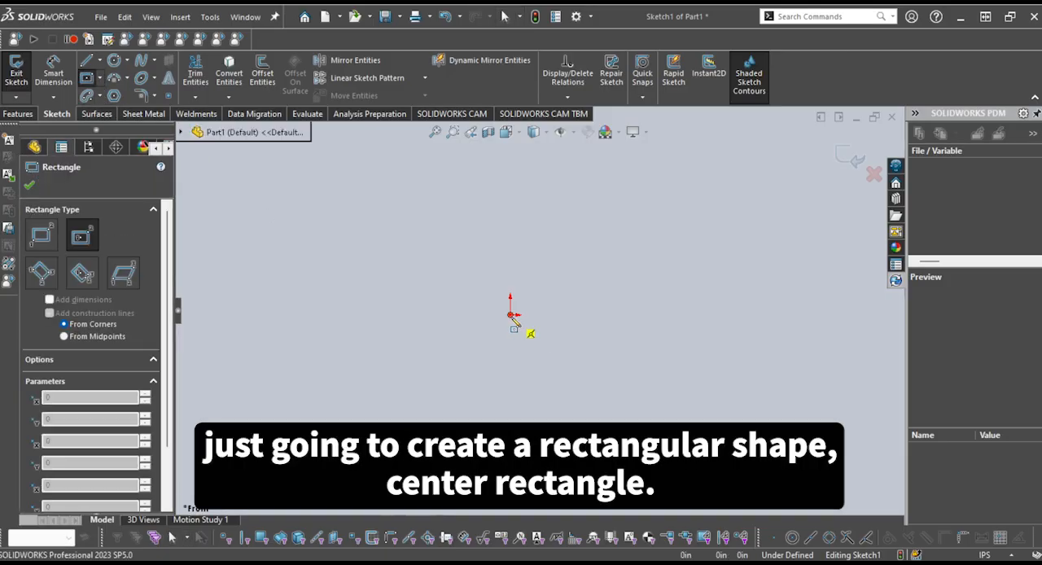
left_click(510, 314)
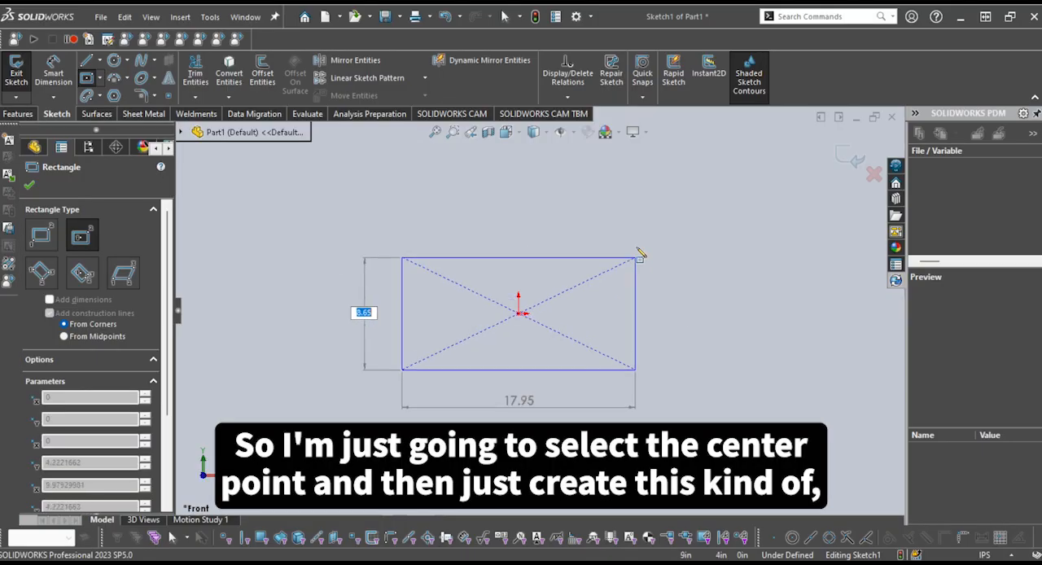
left_click(645, 222)
key("Escape")
scroll(620, 347, "up", 2)
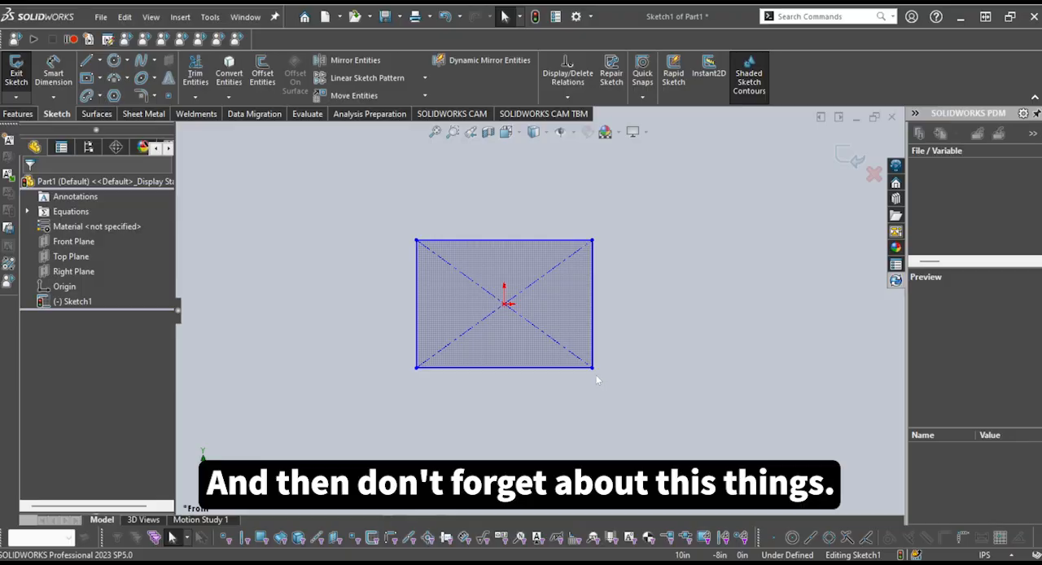
scroll(606, 342, "down", 1)
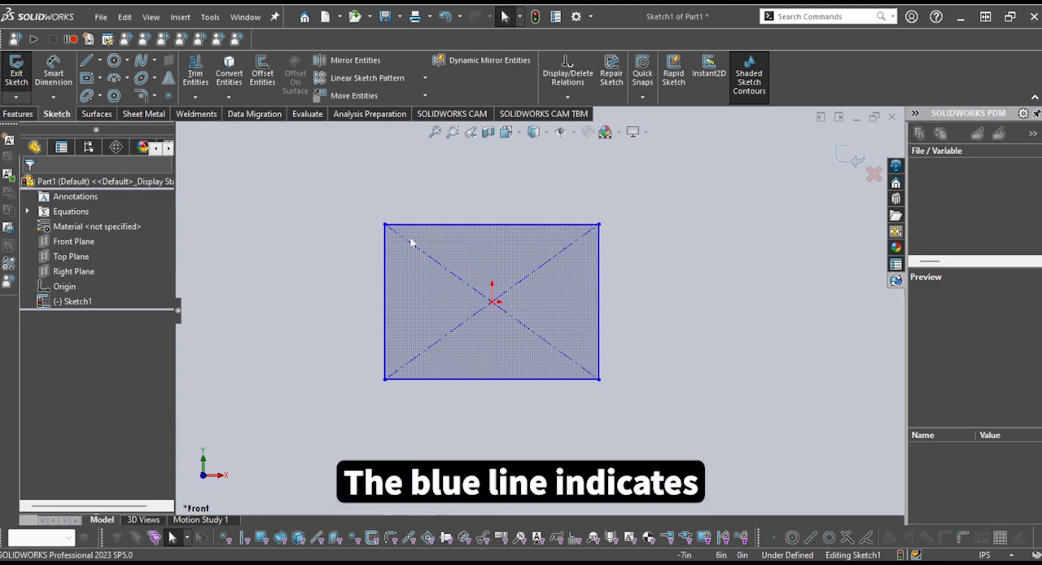
scroll(399, 232, "down", 2)
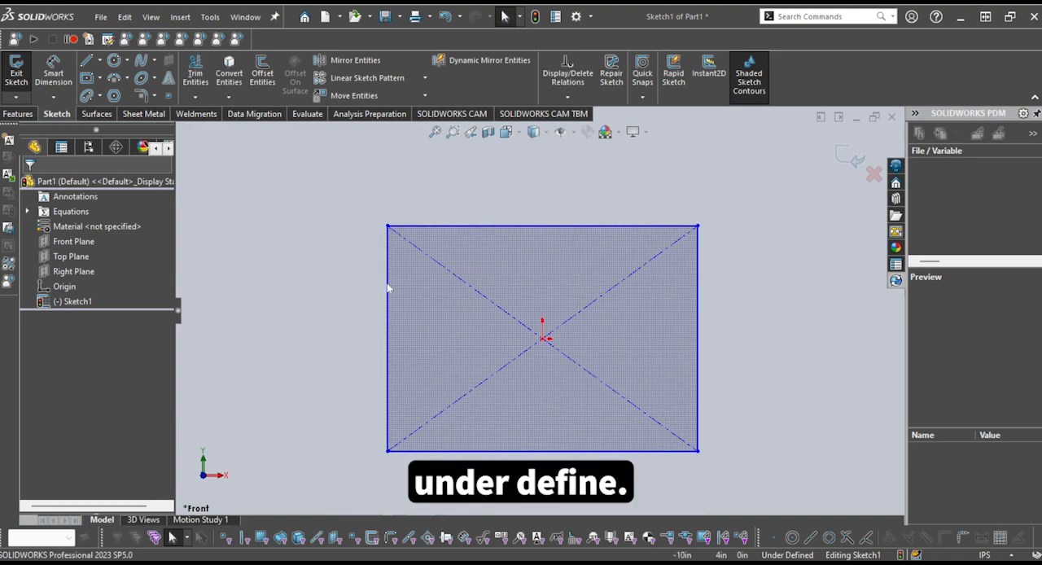
scroll(686, 366, "up", 1)
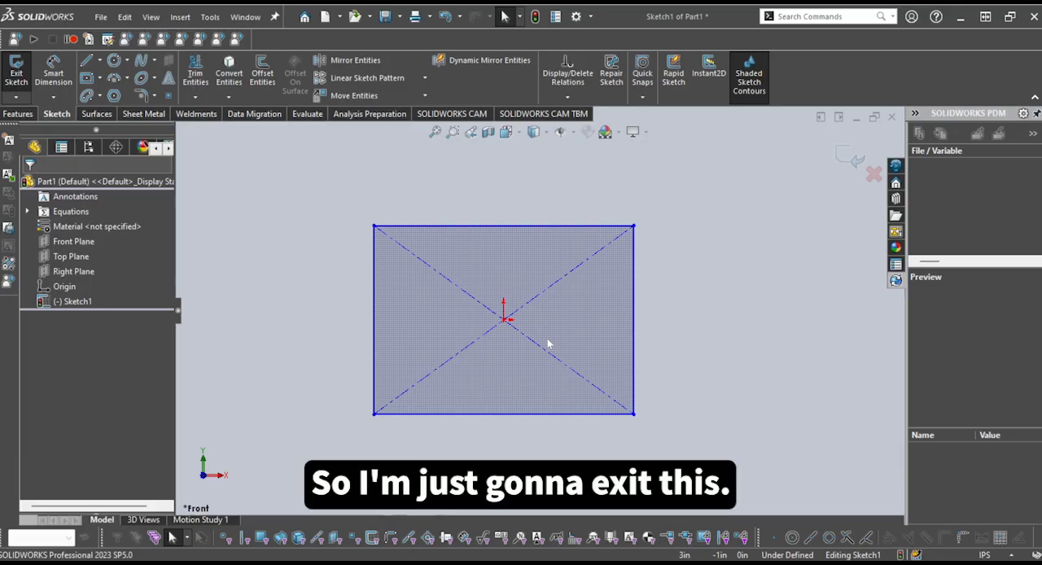
Exit the rectangle's sketch and reopen Sketch1 for editing
left_click(850, 158)
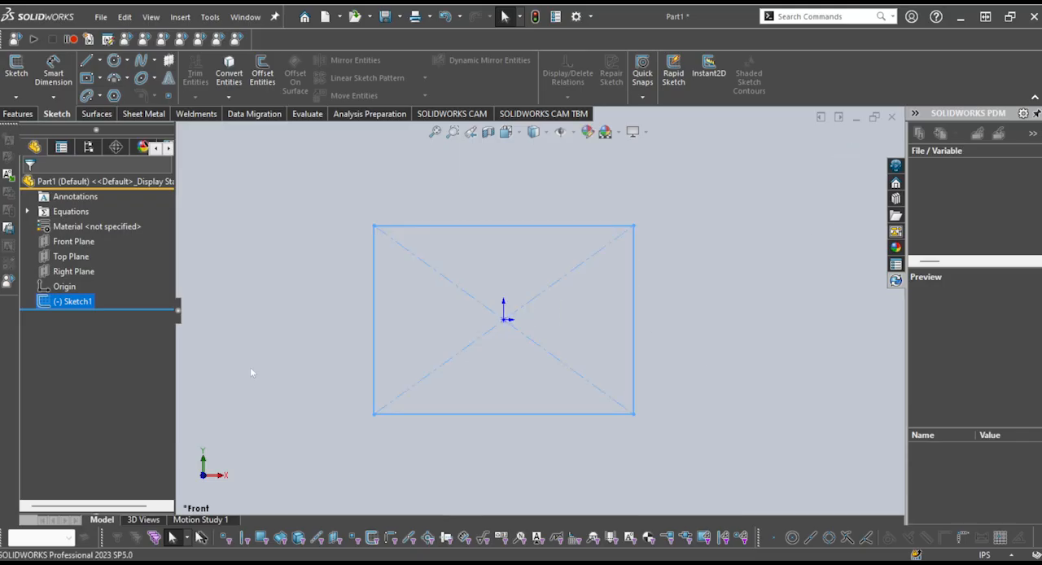
left_click(99, 330)
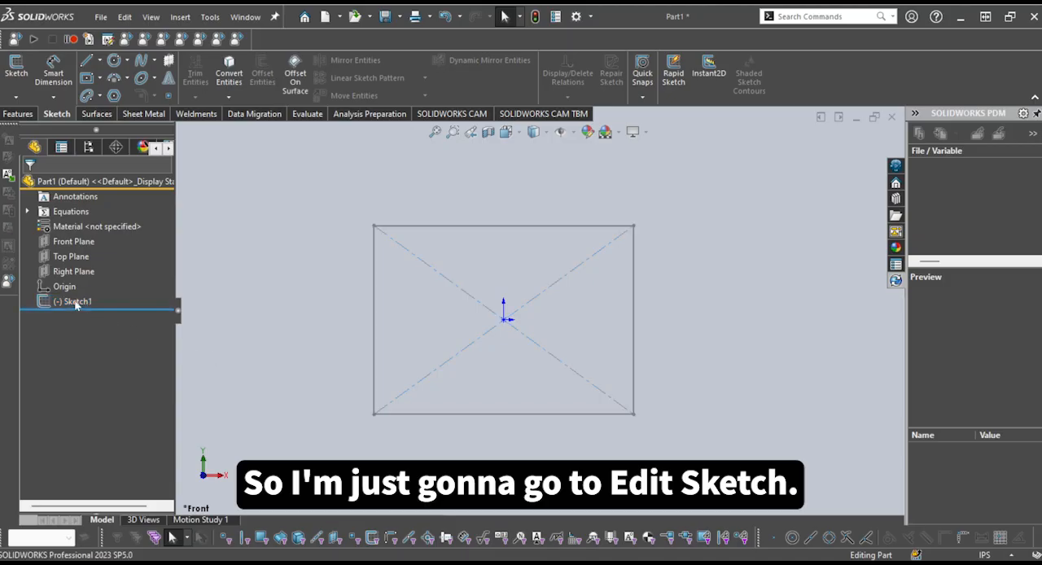
left_click(73, 303)
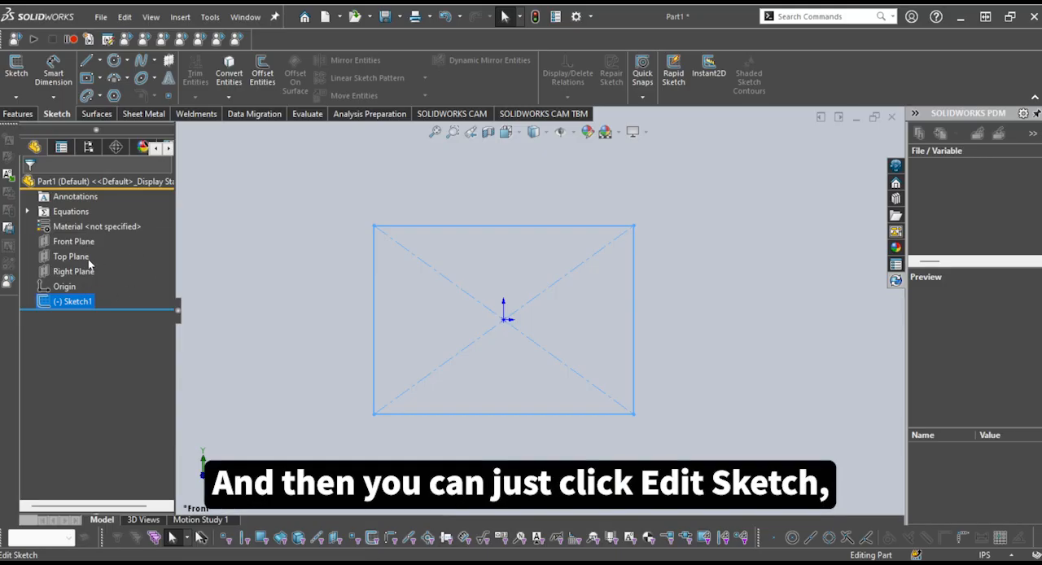
left_click(291, 401)
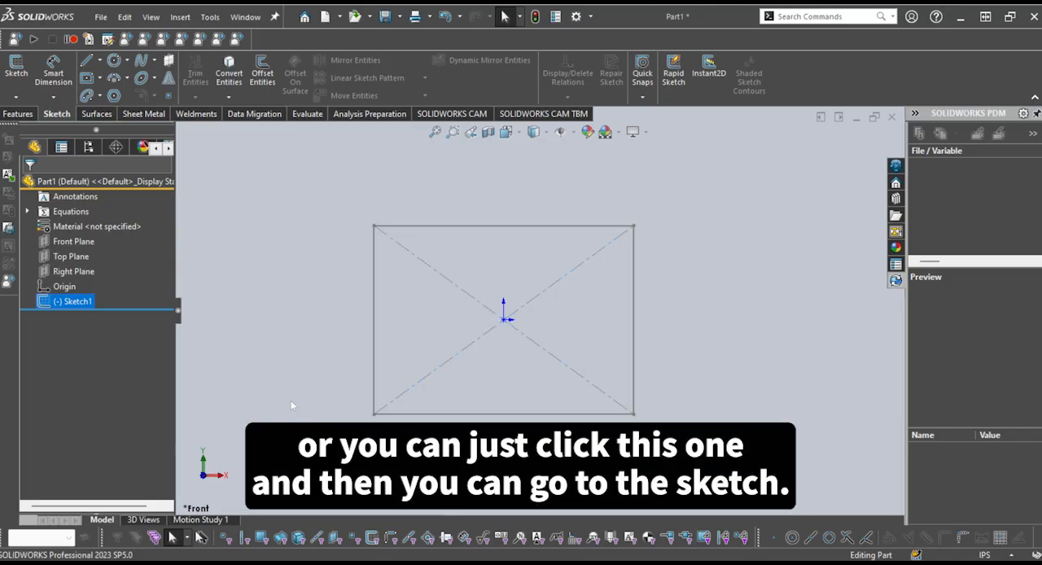
left_click(72, 302)
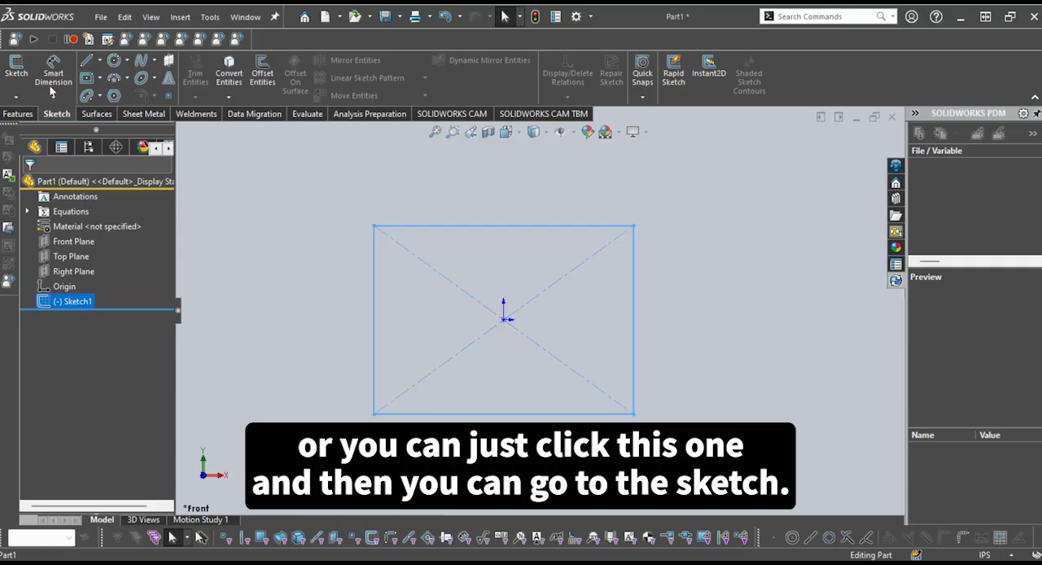
left_click(17, 68)
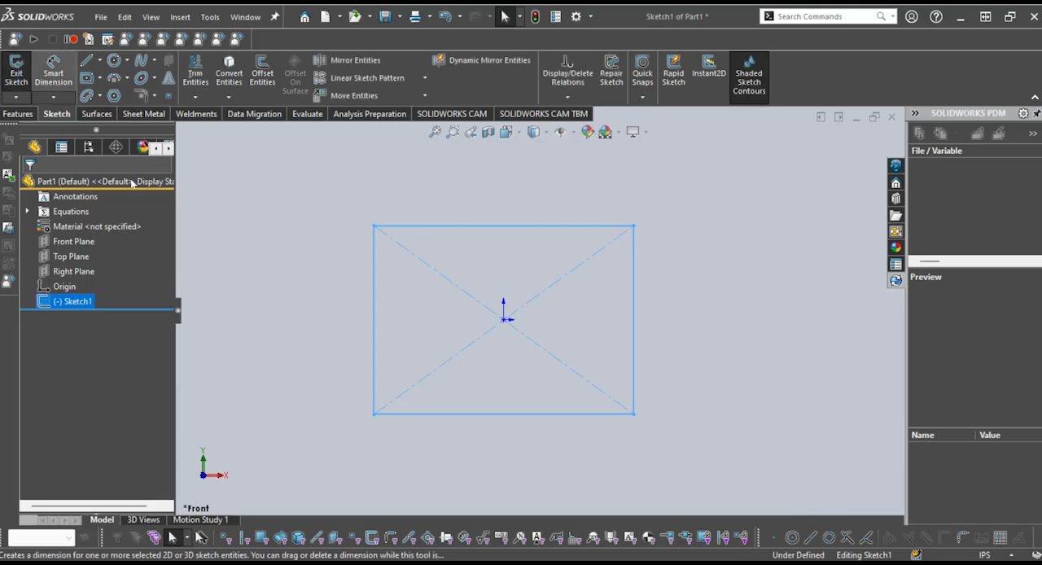
scroll(577, 310, "up", 2)
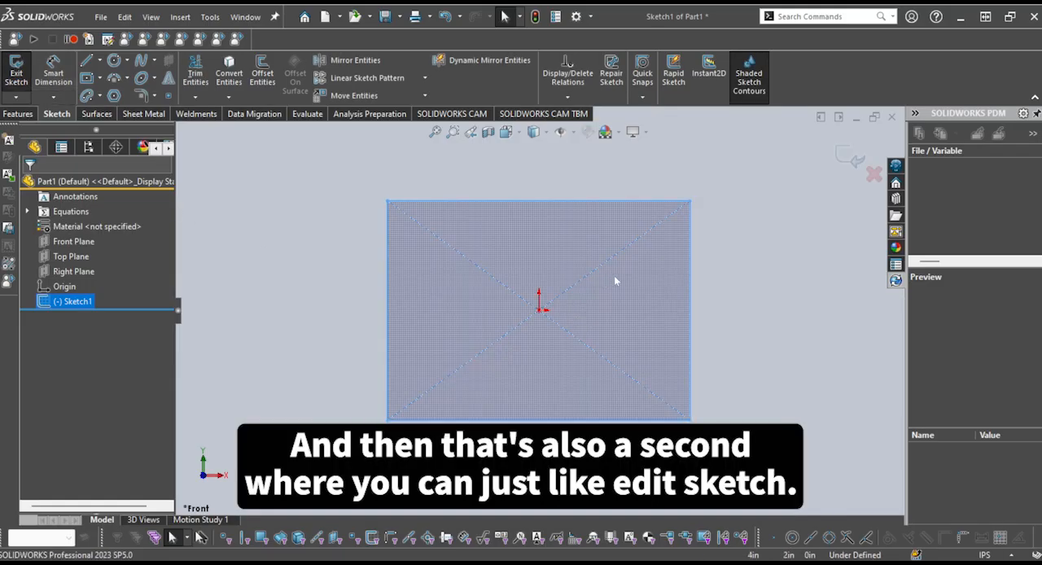
left_click(751, 340)
scroll(757, 342, "down", 1)
scroll(753, 341, "up", 2)
scroll(676, 319, "up", 1)
scroll(634, 285, "down", 1)
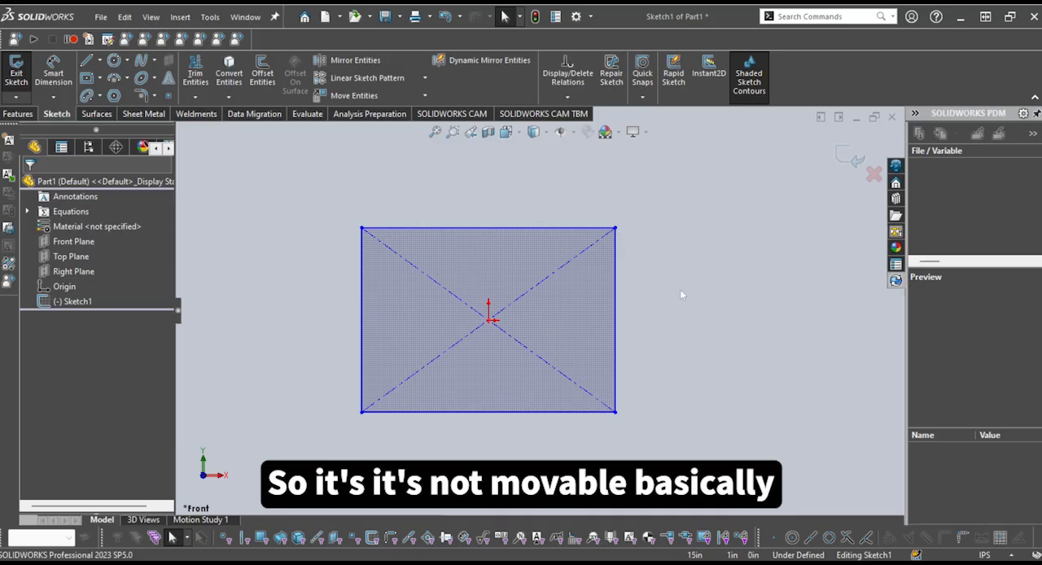
scroll(651, 291, "up", 2)
scroll(636, 293, "down", 1)
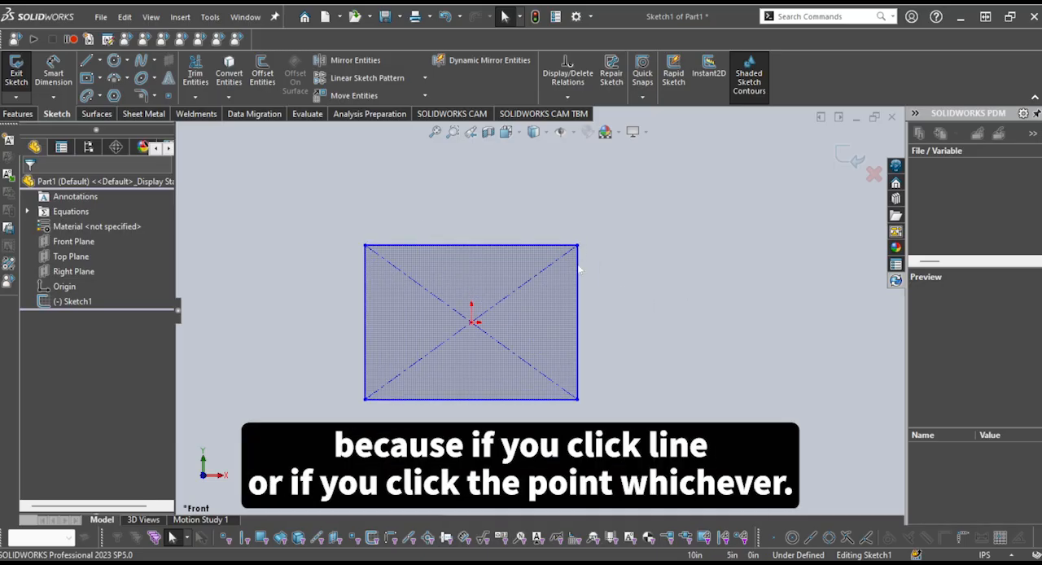
Resize the rectangle by moving its upper-right corner to about X 10.97, Y 9.50 in
left_click(578, 269)
left_click(577, 246)
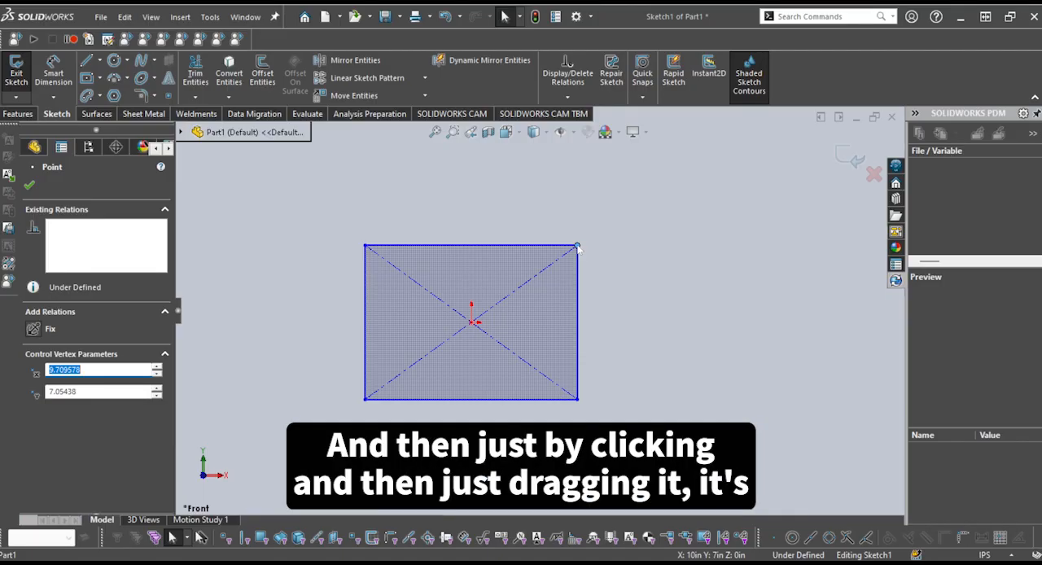
left_click_drag(578, 246, 542, 176)
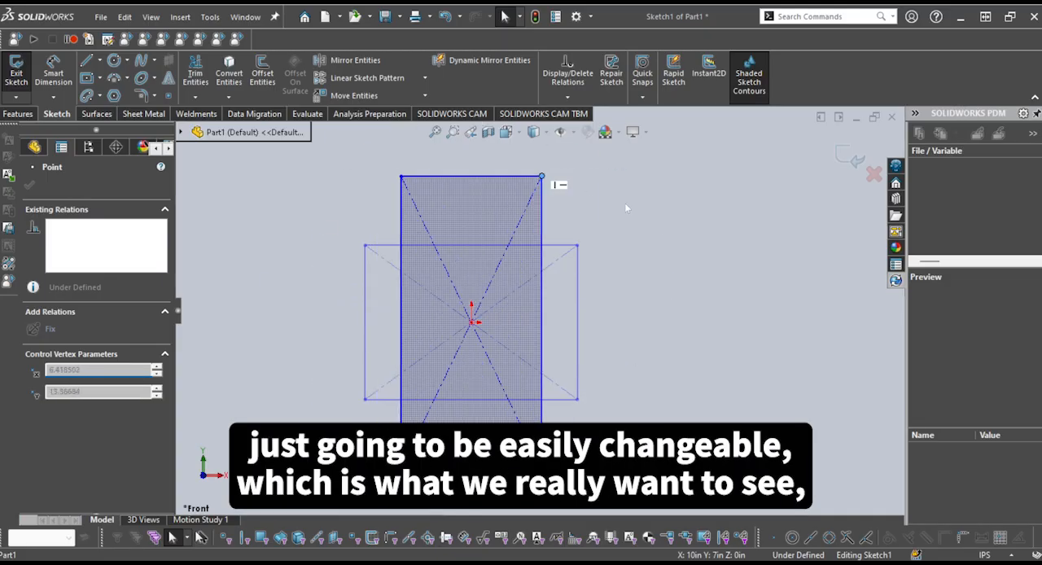
left_click_drag(626, 208, 592, 219)
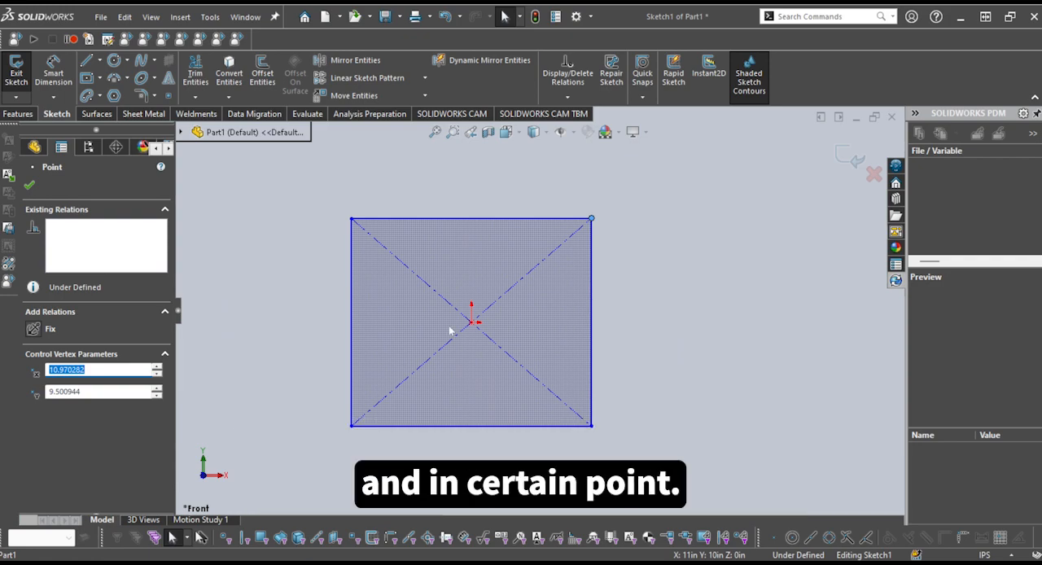
left_click(733, 353)
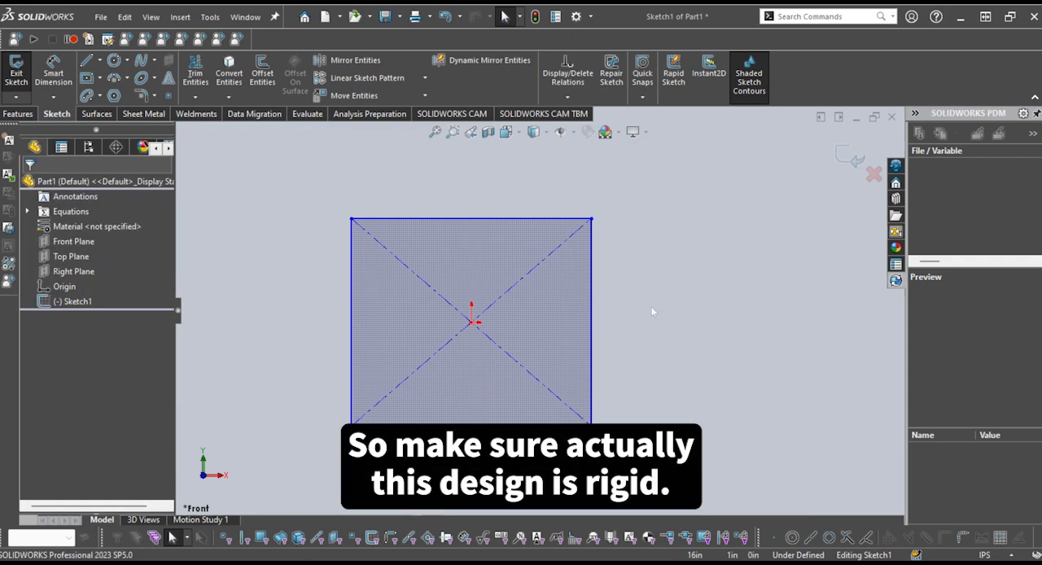
Add a Smart Dimension to the rectangle's top edge, place it above the edge, and set it to 20 in
scroll(381, 286, "up", 2)
scroll(588, 378, "down", 1)
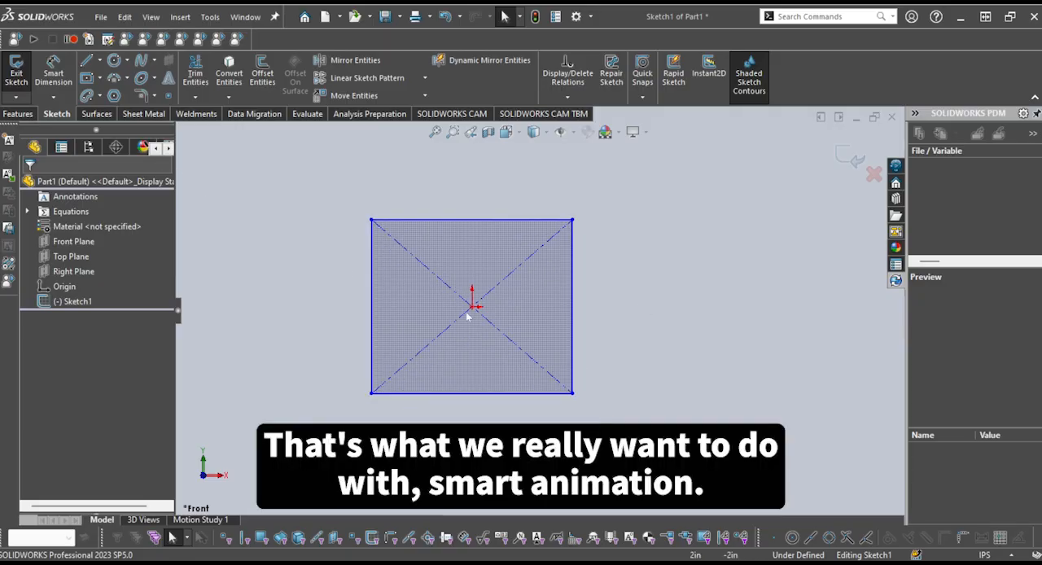
left_click(54, 76)
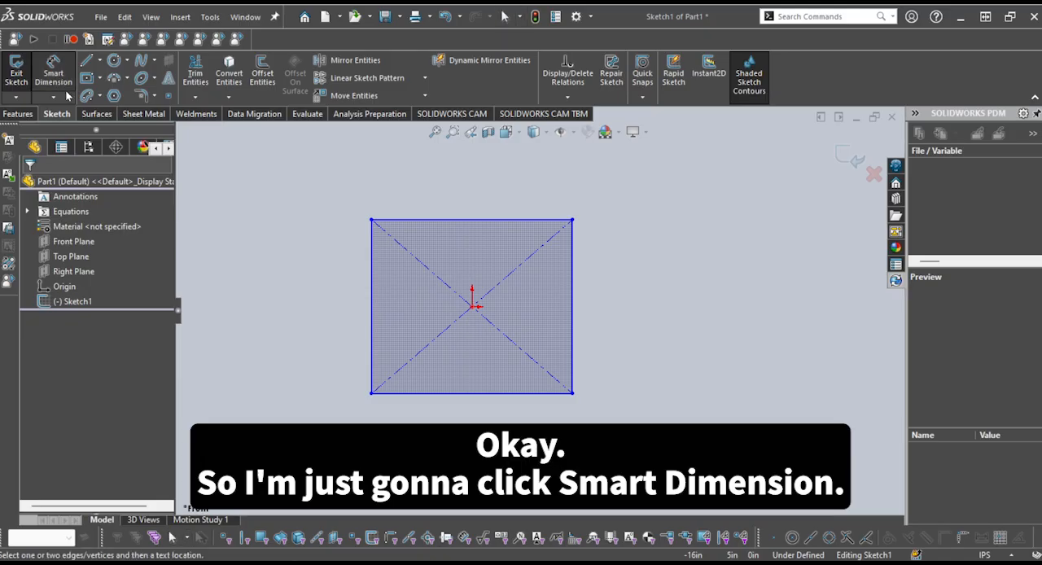
scroll(453, 190, "up", 1)
scroll(471, 194, "down", 2)
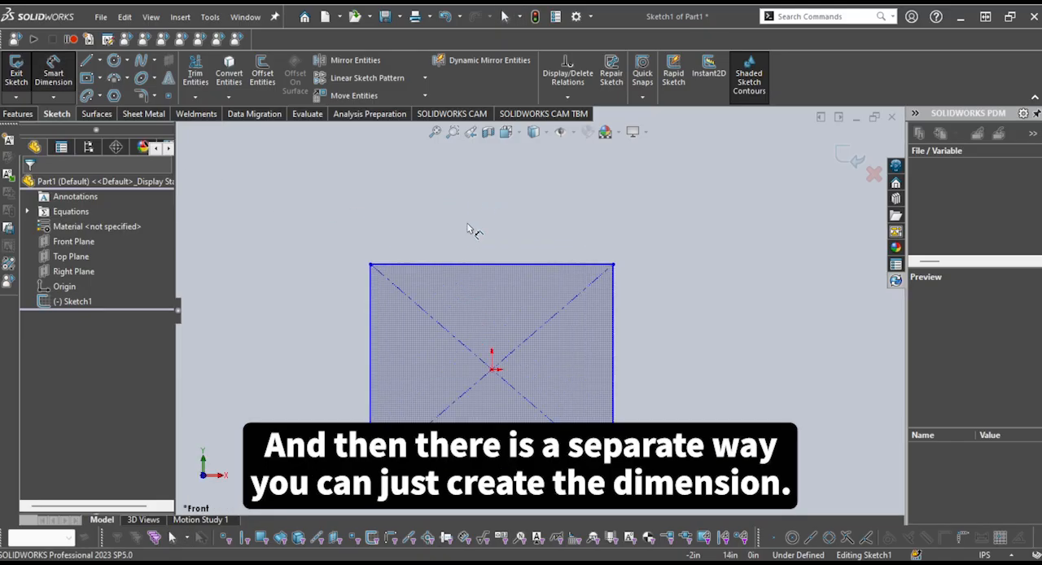
scroll(514, 244, "up", 2)
scroll(520, 248, "down", 1)
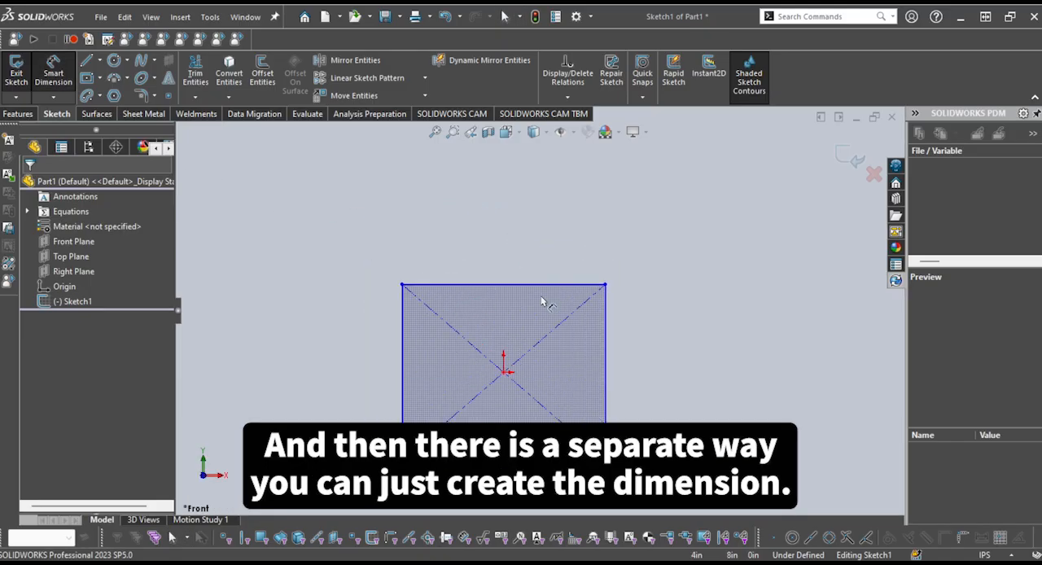
left_click(481, 287)
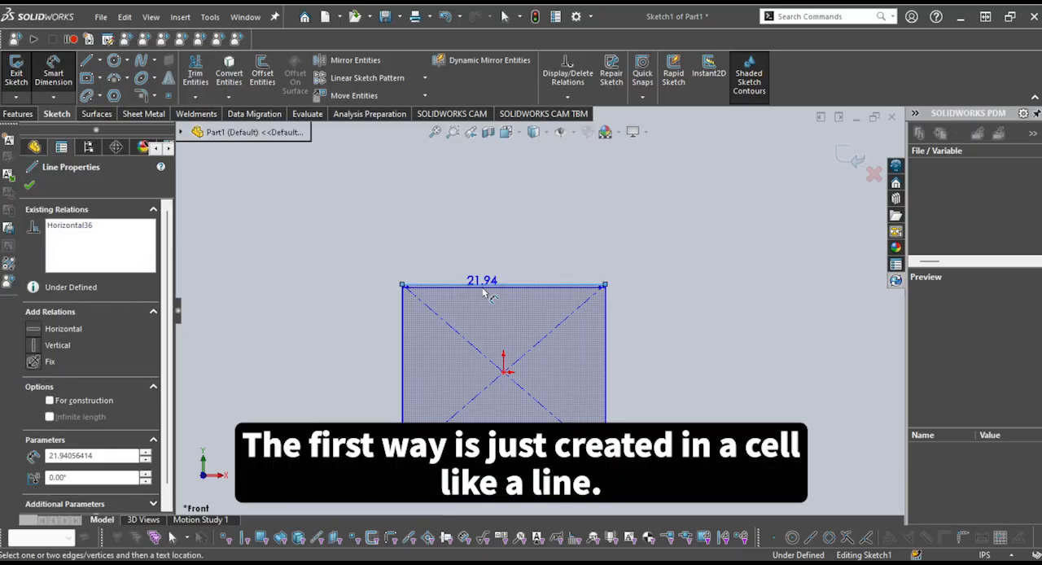
left_click(504, 242)
left_click(508, 236)
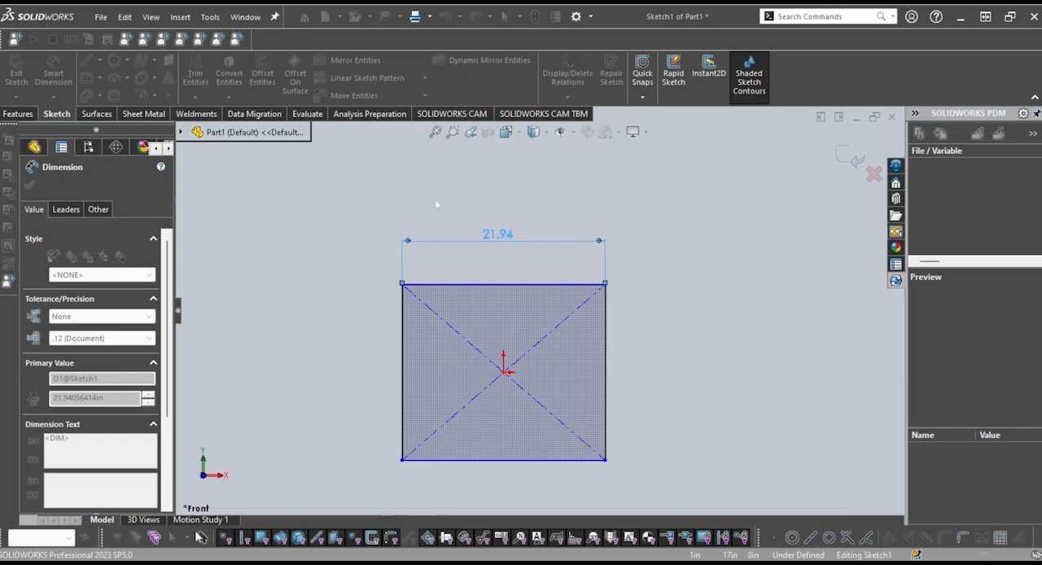
left_click(613, 241)
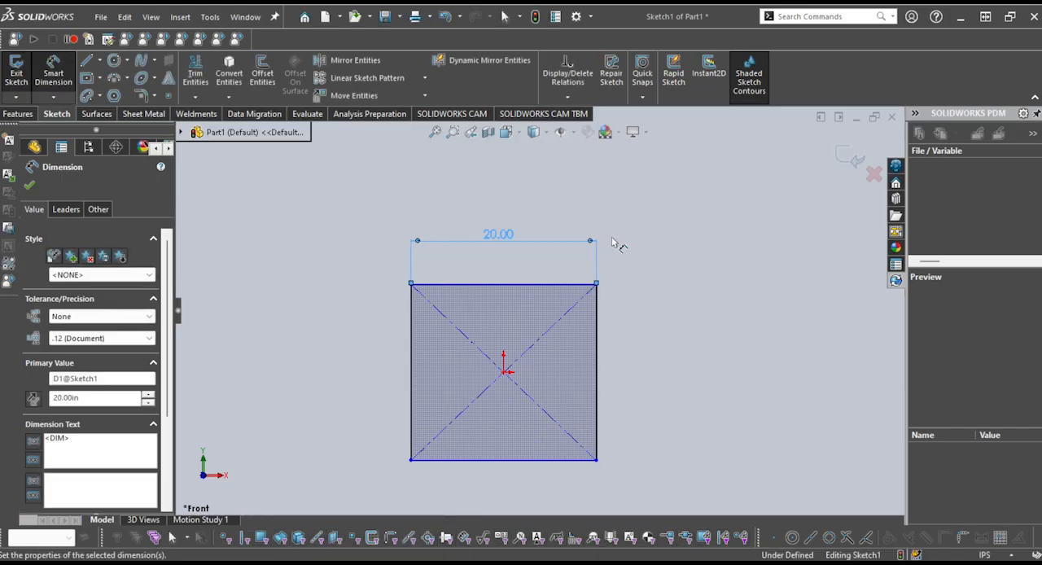
scroll(570, 324, "up", 1)
scroll(564, 333, "down", 1)
scroll(620, 355, "up", 1)
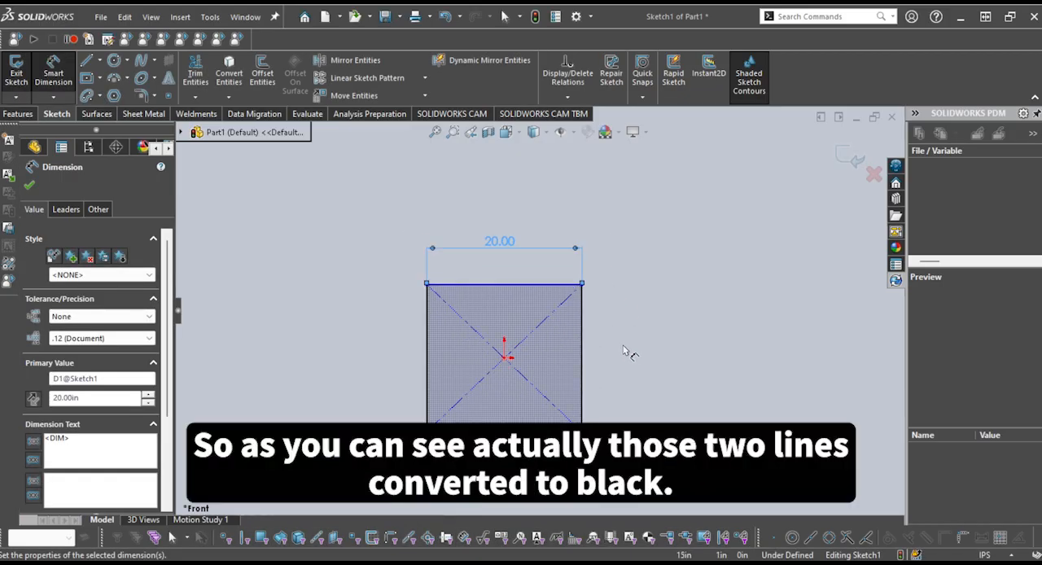
Exit the sketch with the top edge dimensioned, and open Sketch1 for editing again
scroll(624, 348, "down", 1)
scroll(598, 338, "down", 1)
scroll(586, 319, "down", 2)
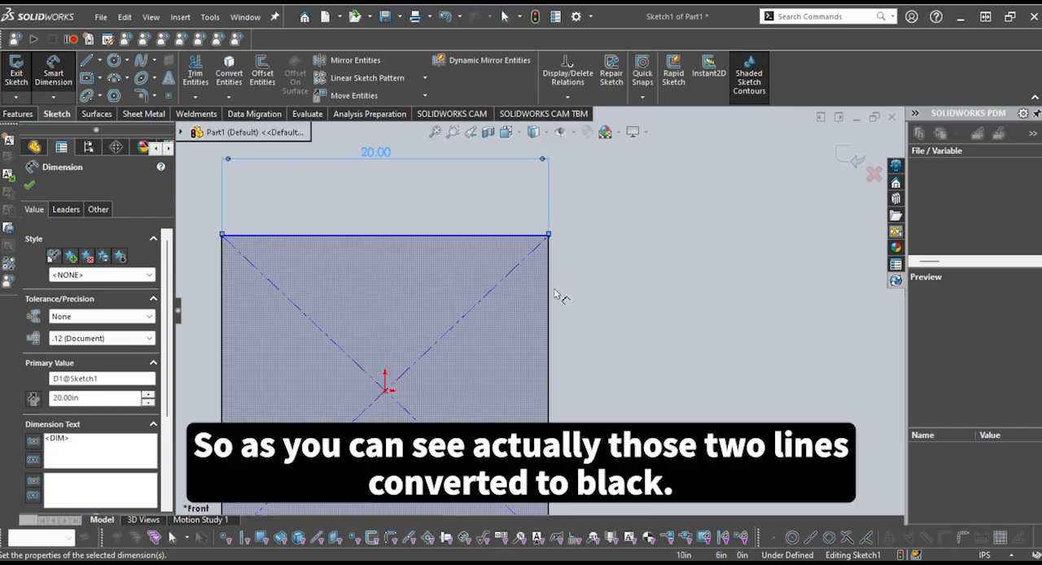
scroll(560, 298, "up", 2)
scroll(538, 309, "up", 2)
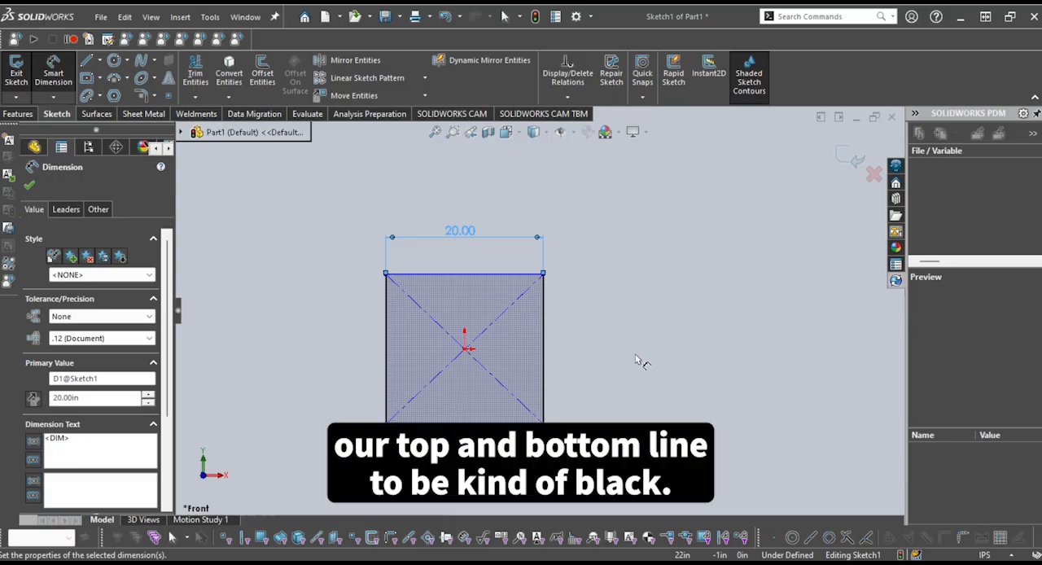
scroll(636, 361, "down", 1)
key("Escape")
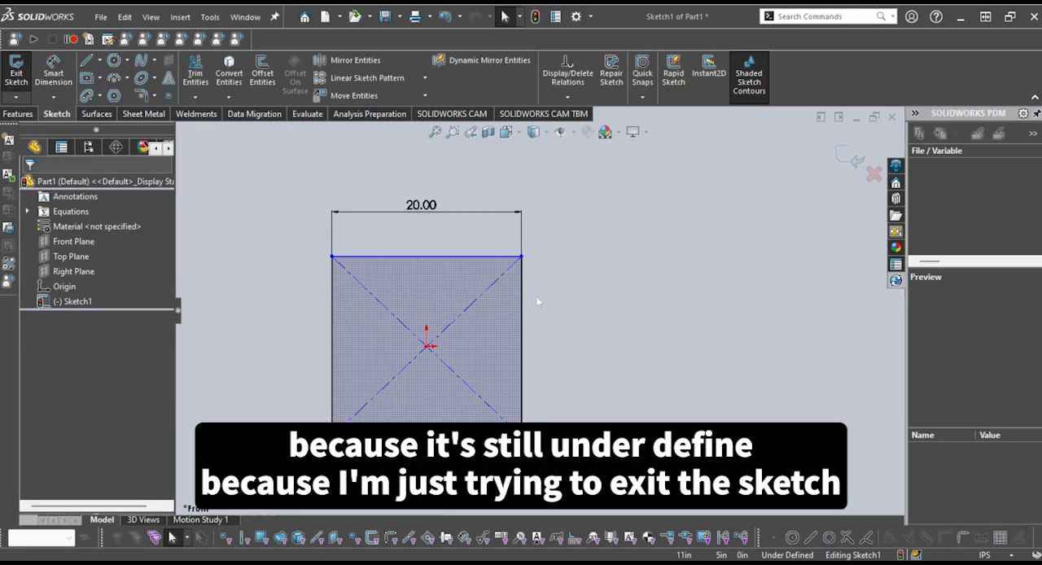
left_click(852, 159)
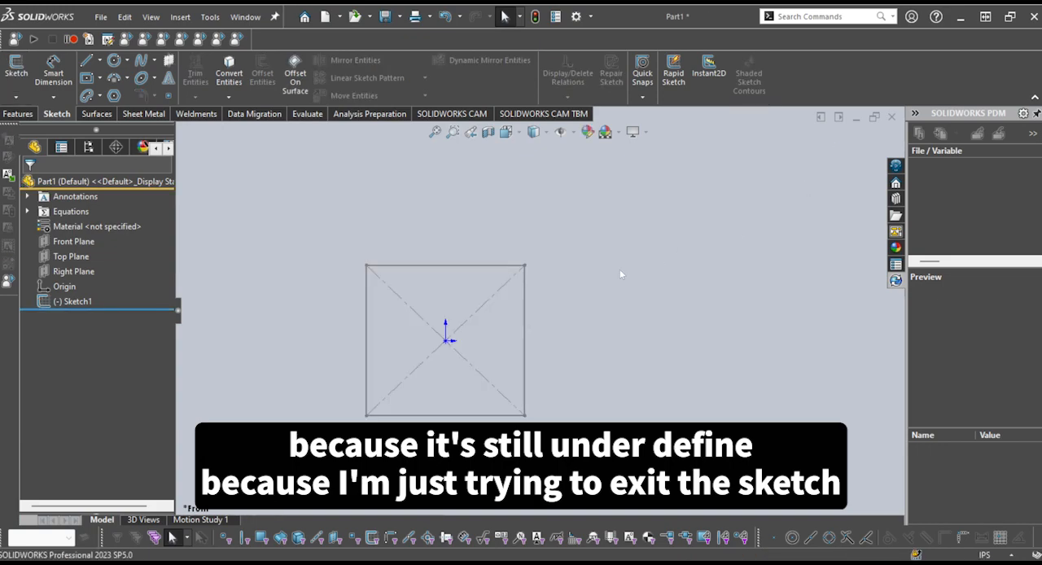
left_click(76, 302)
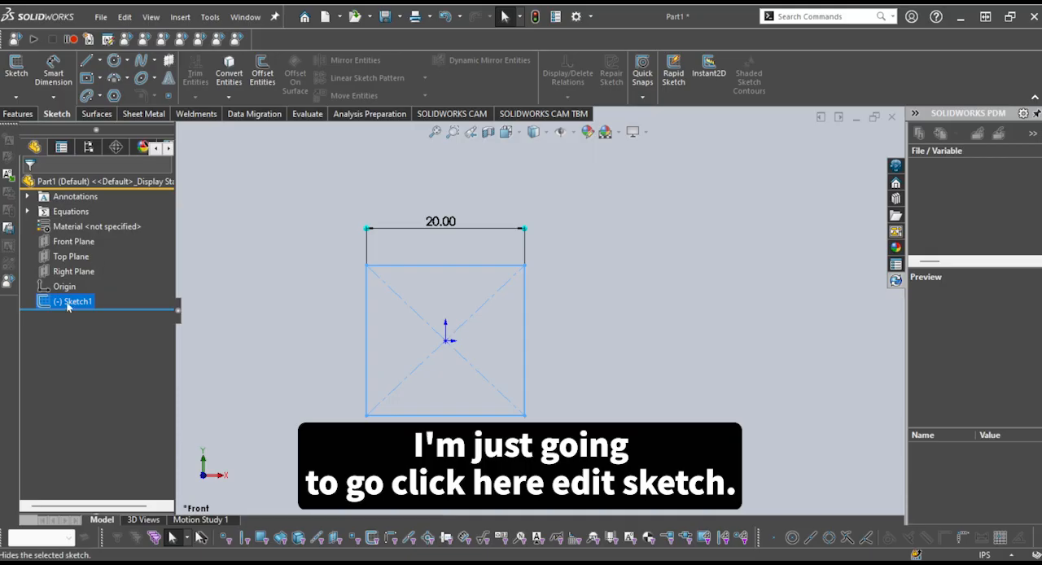
left_click(89, 260)
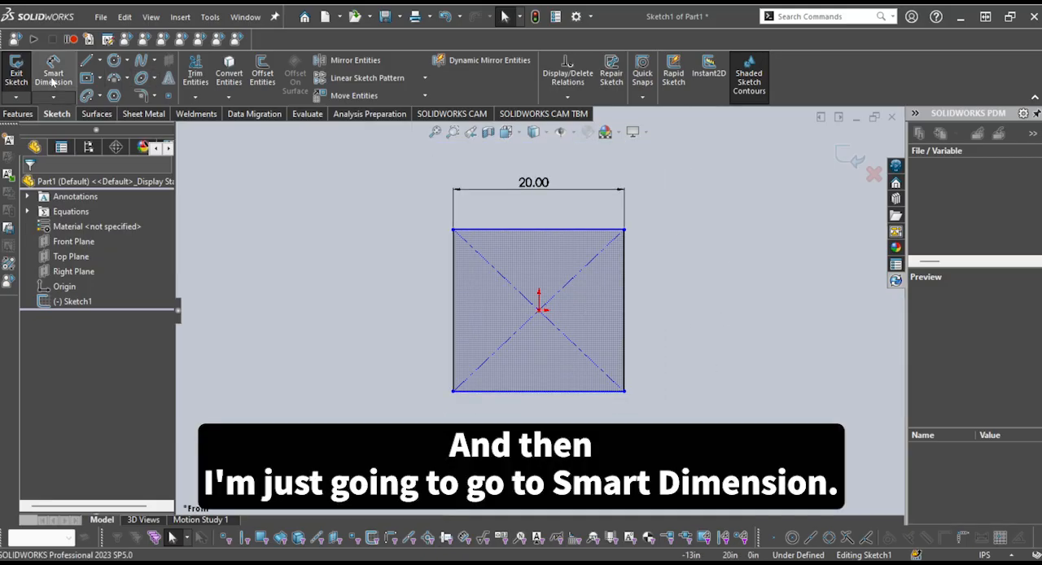
left_click(52, 81)
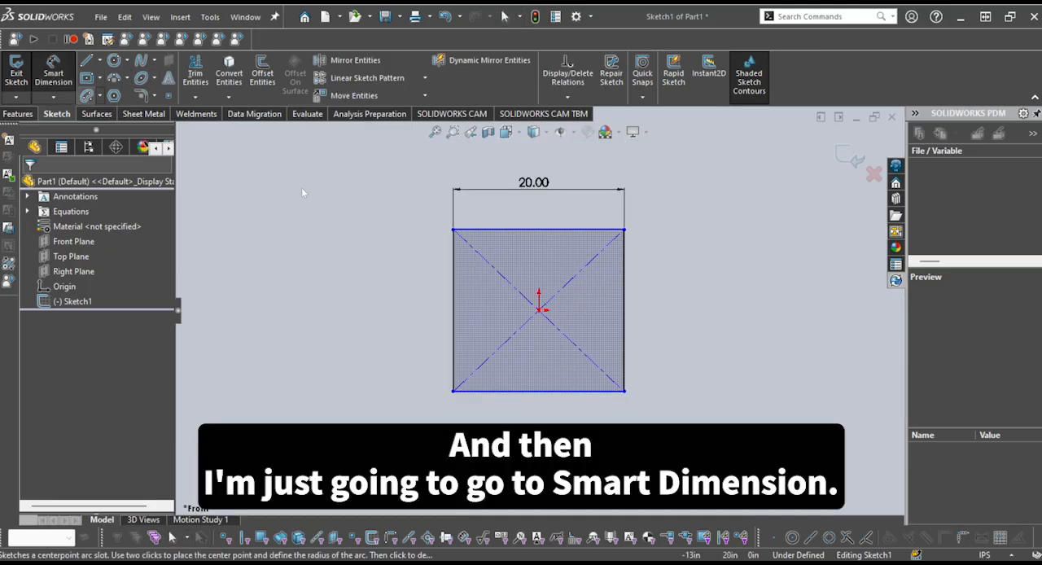
left_click(551, 233)
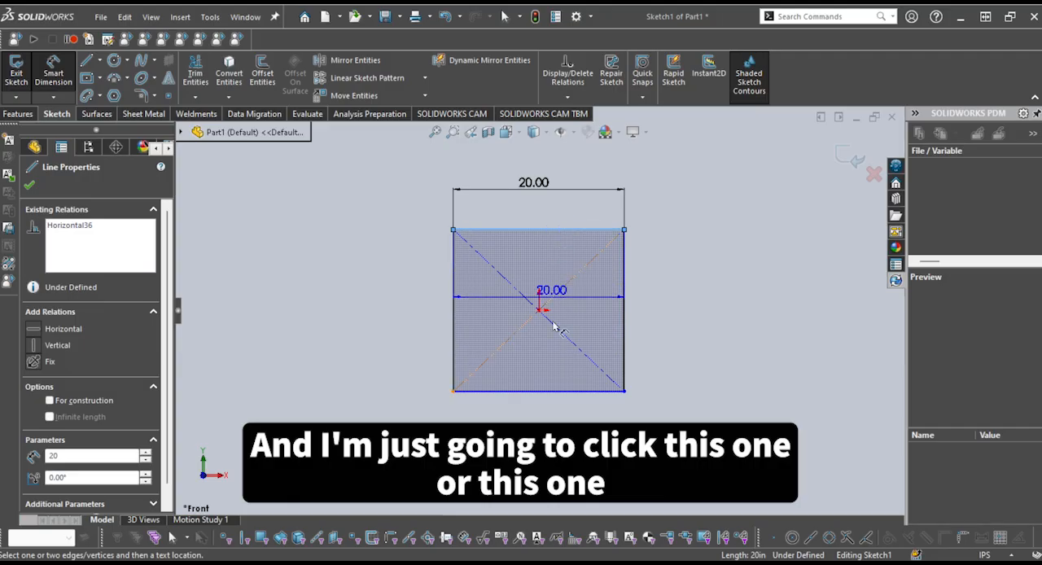
left_click(542, 391)
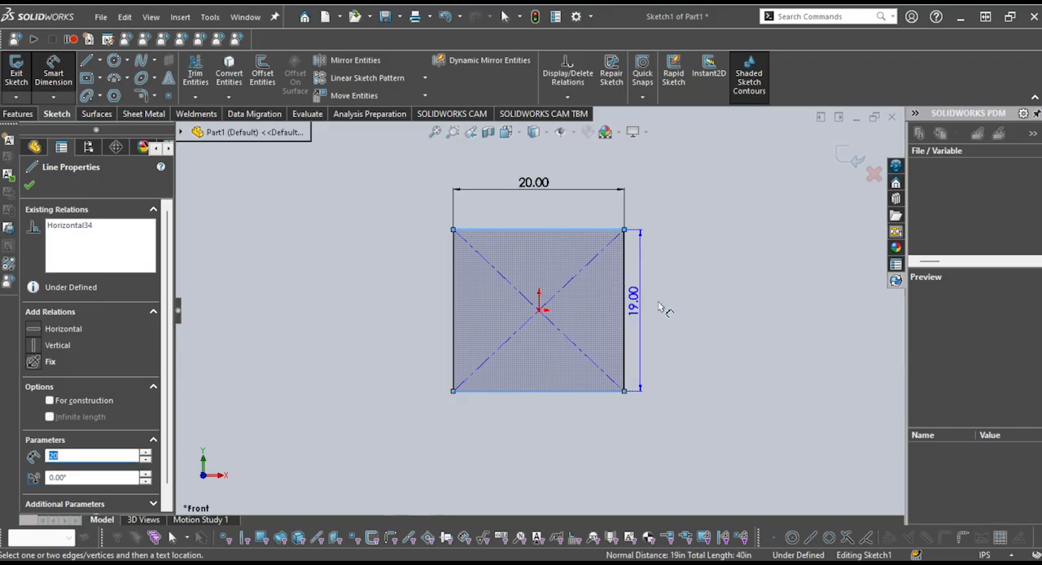
key("Escape")
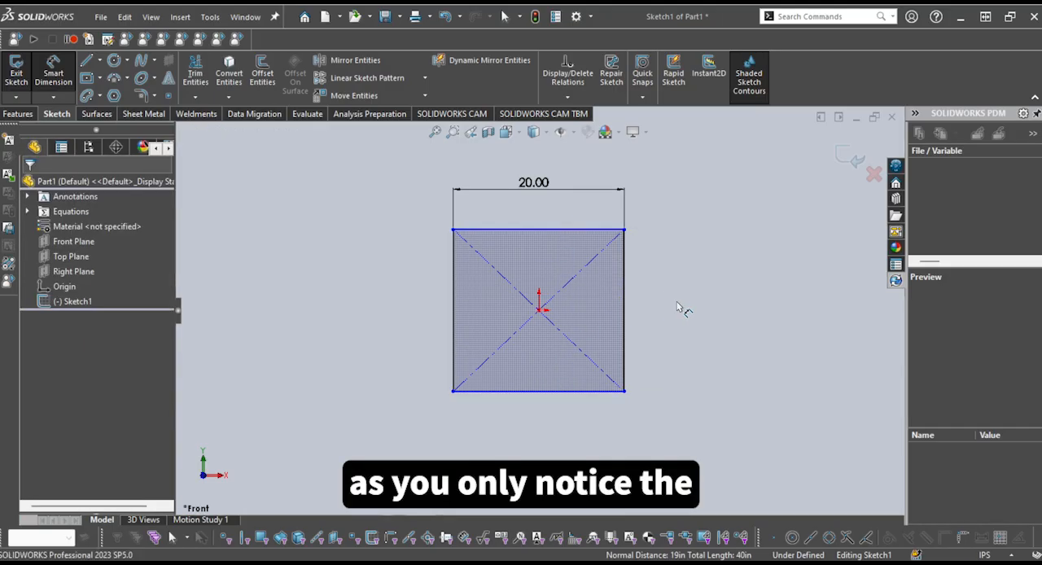
scroll(651, 297, "down", 1)
key("Escape")
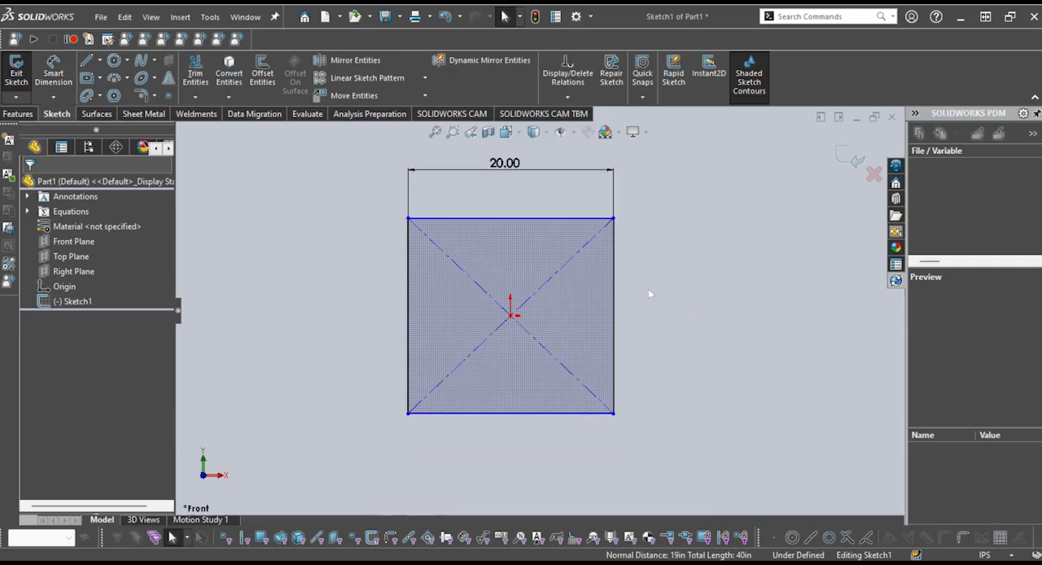
key("d")
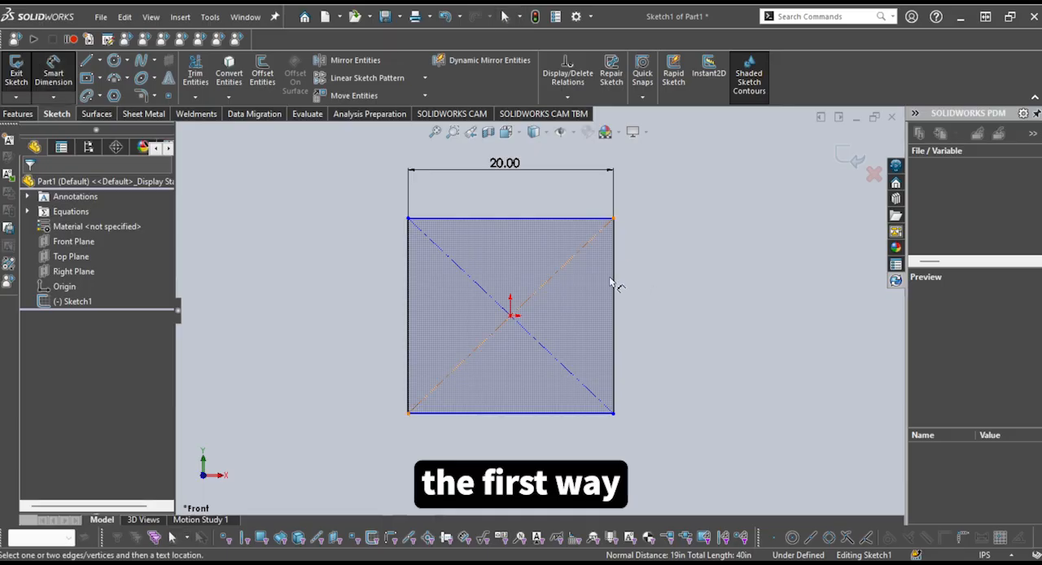
left_click(614, 289)
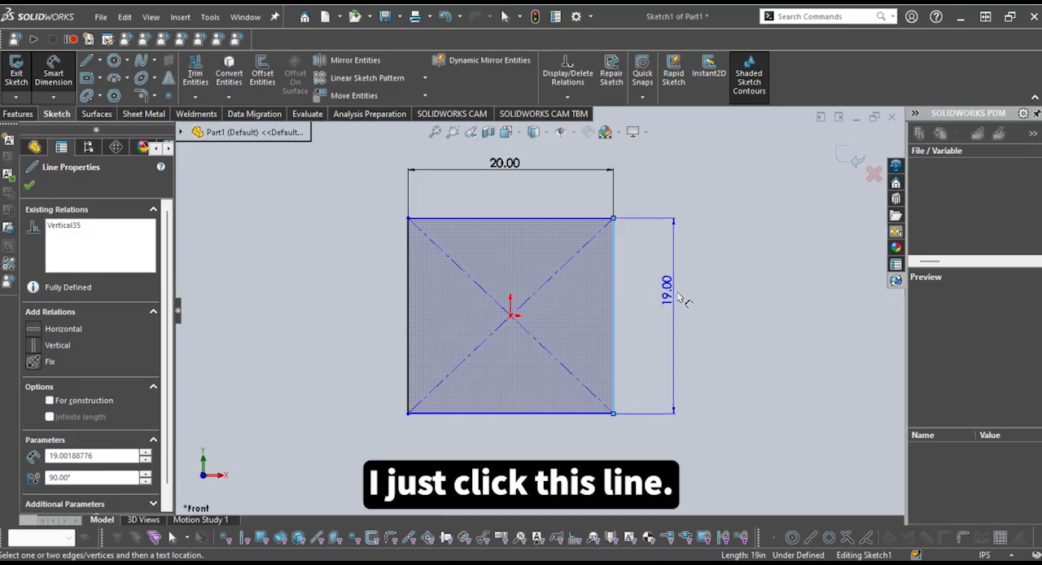
key("Escape")
key("d")
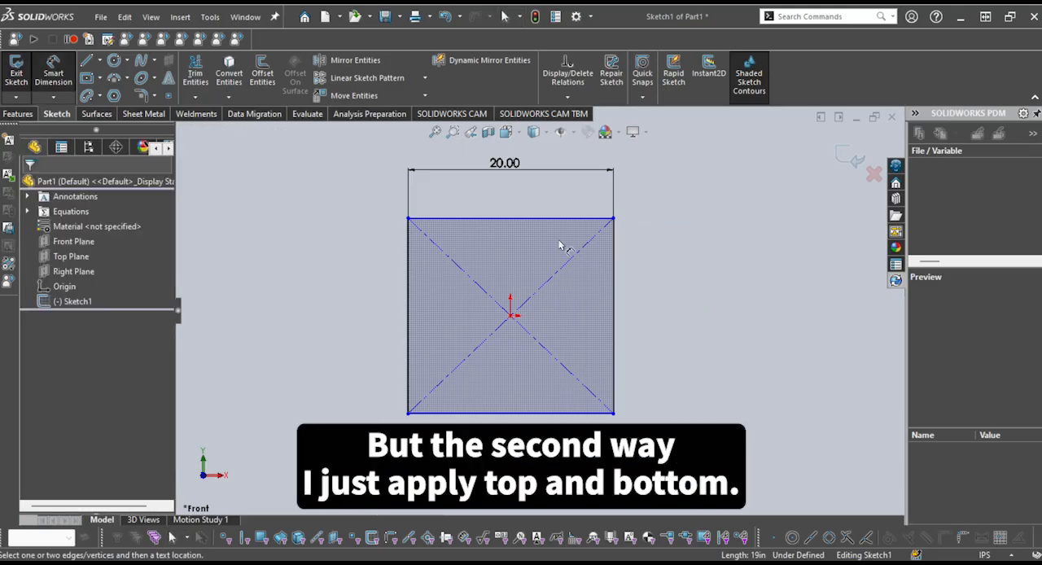
left_click(552, 219)
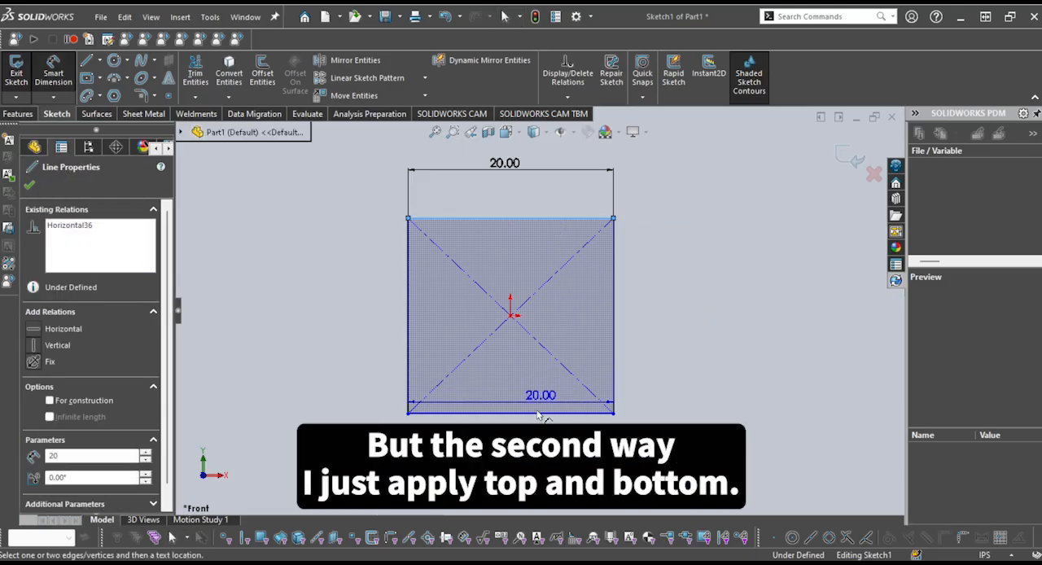
left_click(540, 413)
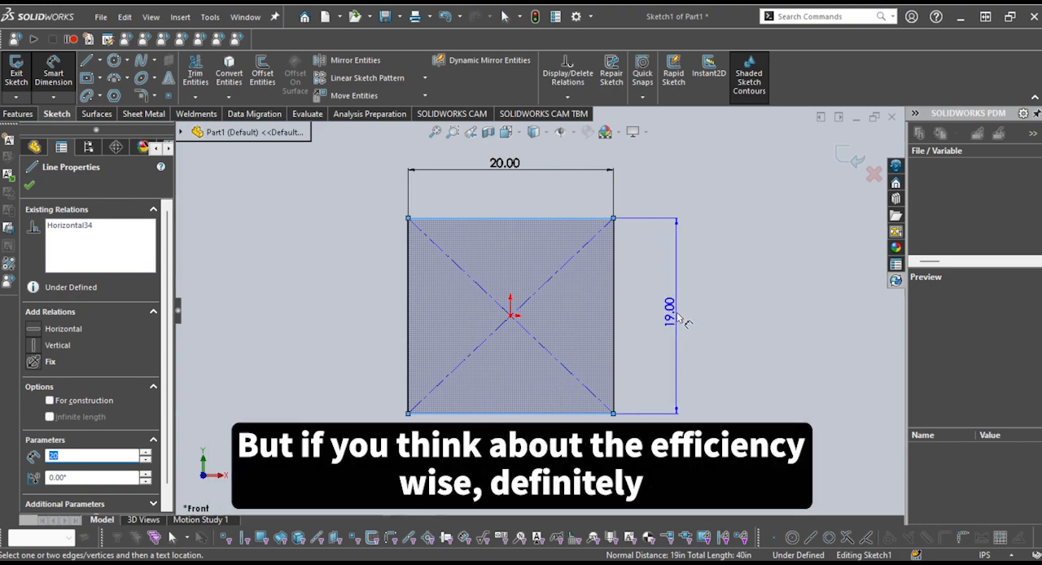
key("Escape")
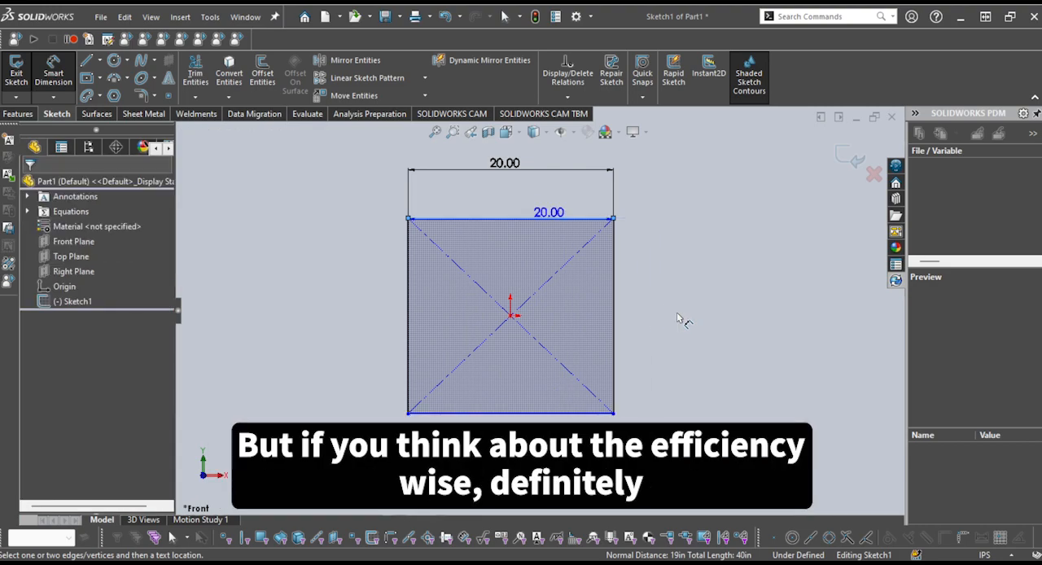
left_click(618, 295)
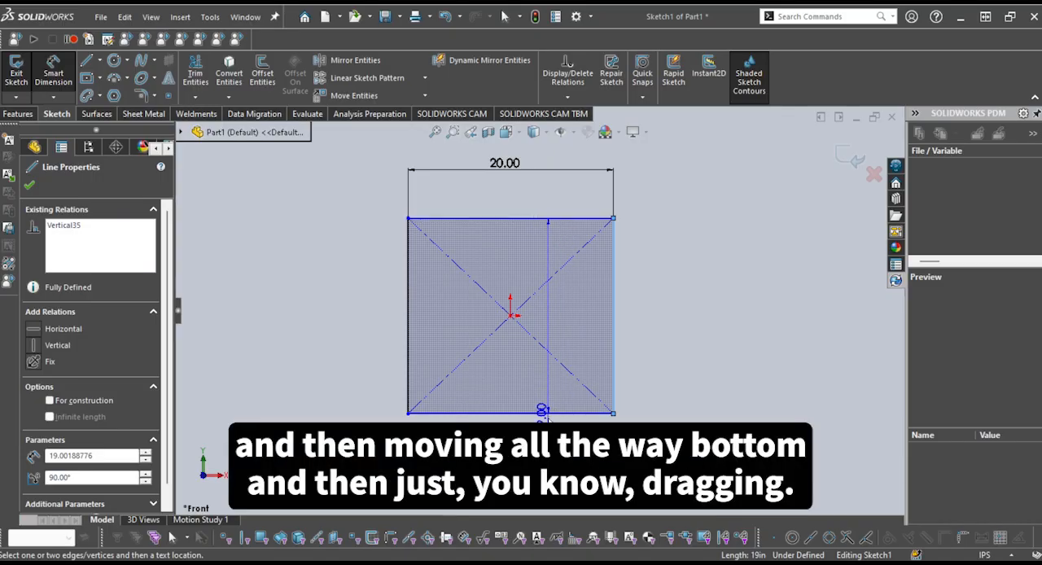
key("Escape")
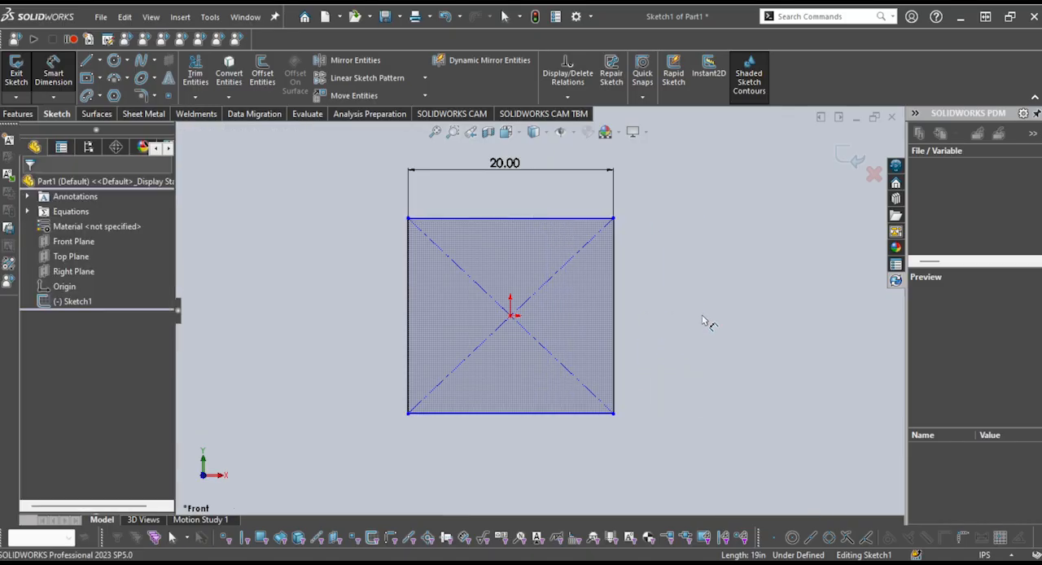
Add a Smart Dimension to the rectangle's right edge, set it to 20 in, and place it just outside the edge
left_click(614, 316)
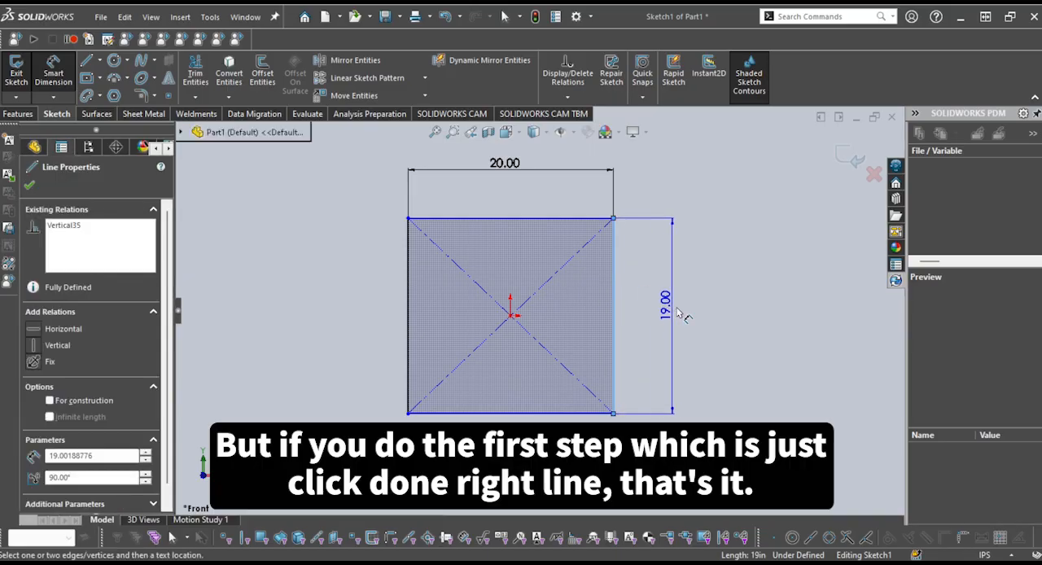
left_click(782, 313)
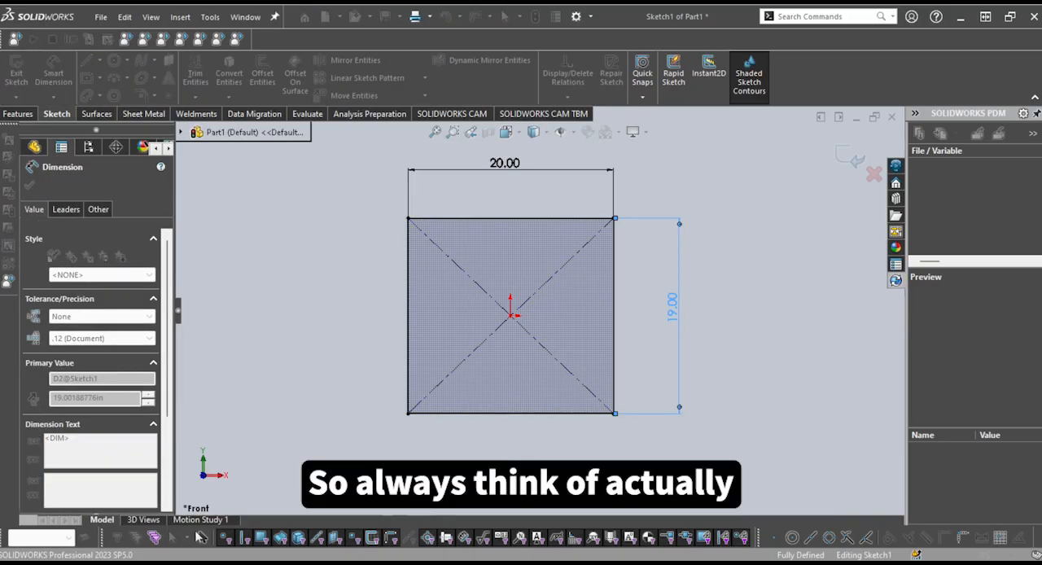
type("20")
key("Return")
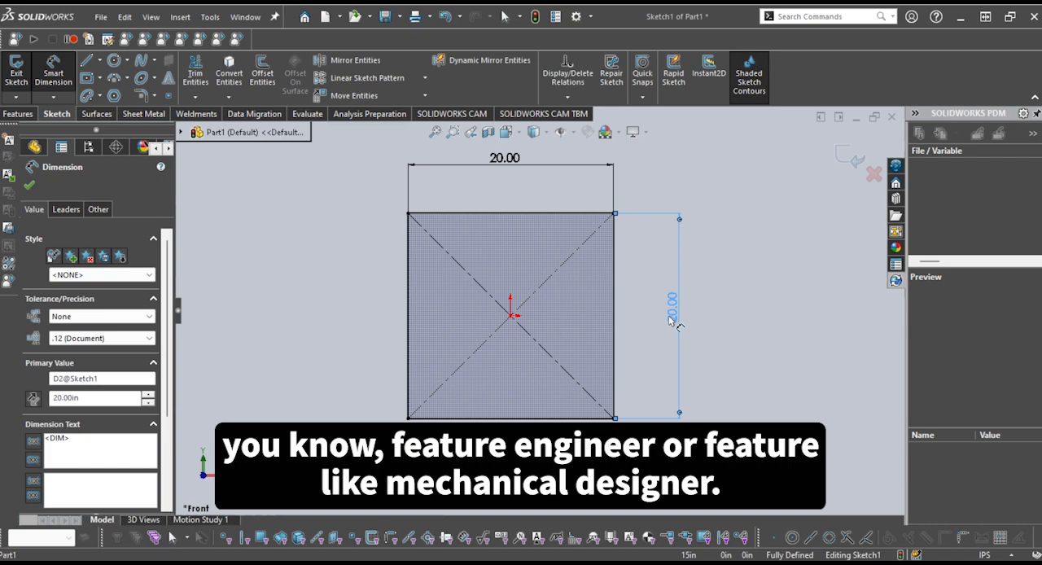
left_click_drag(673, 320, 659, 321)
key("Escape")
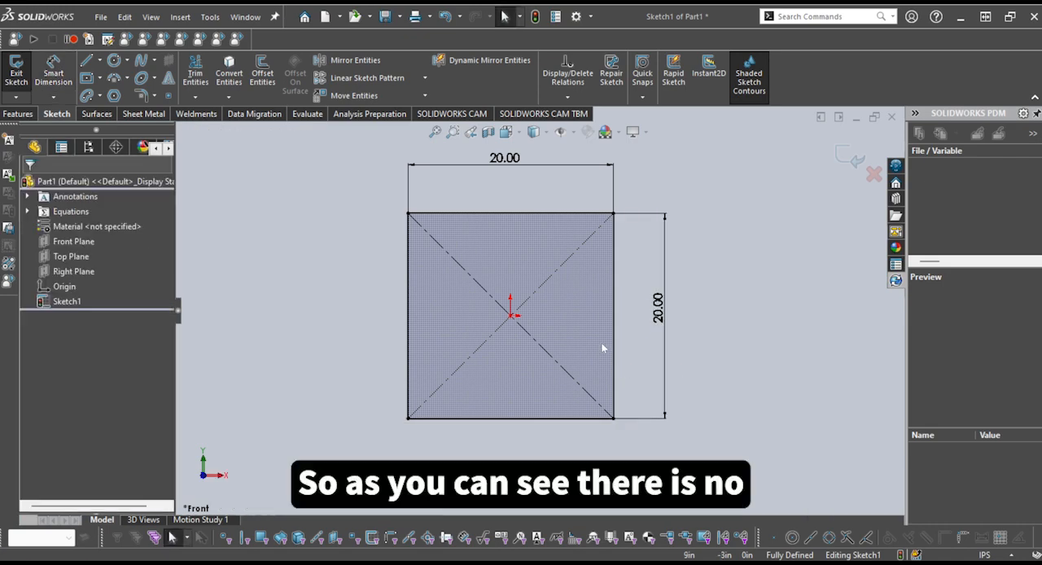
Check the outline of the dimensioned rectangle and exit the sketch
scroll(582, 317, "down", 1)
scroll(533, 282, "up", 2)
scroll(456, 264, "down", 2)
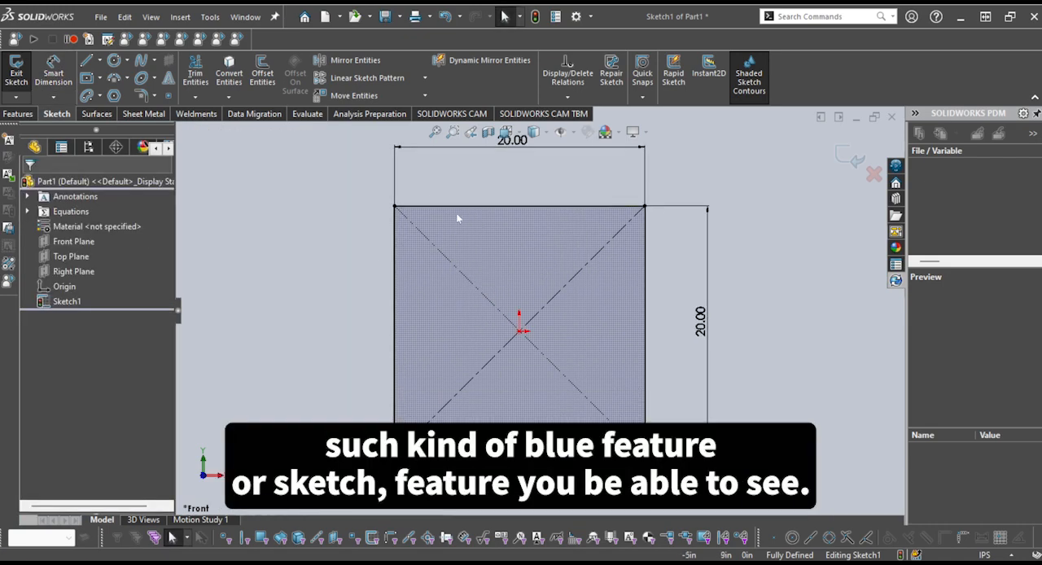
scroll(498, 297, "up", 2)
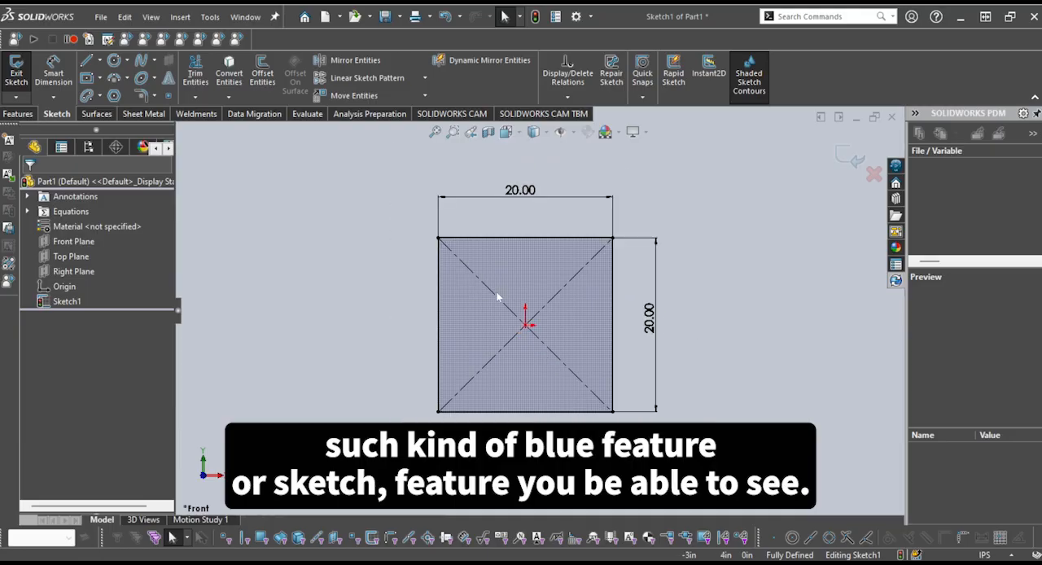
scroll(533, 291, "down", 1)
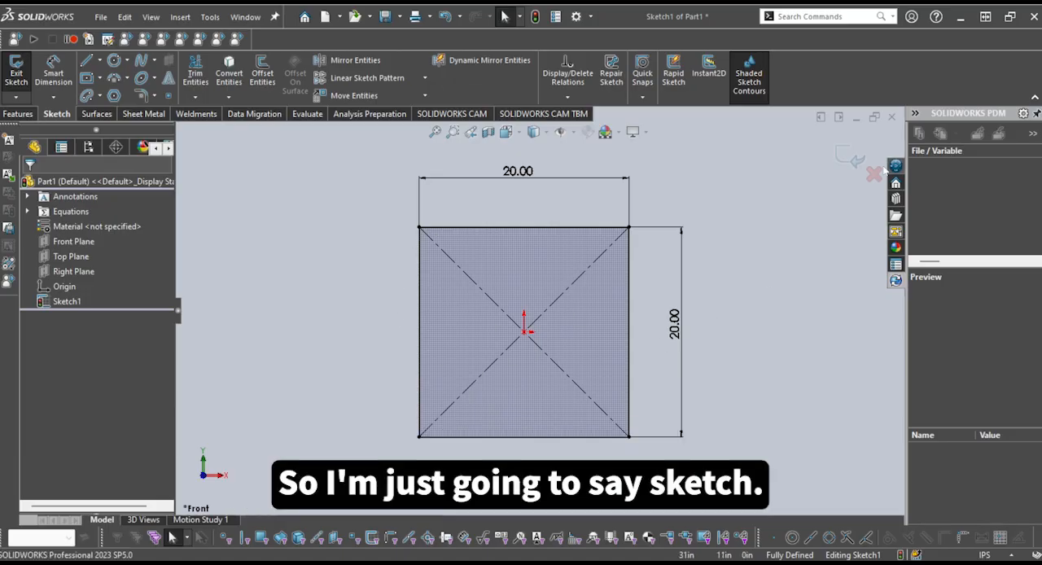
left_click(851, 160)
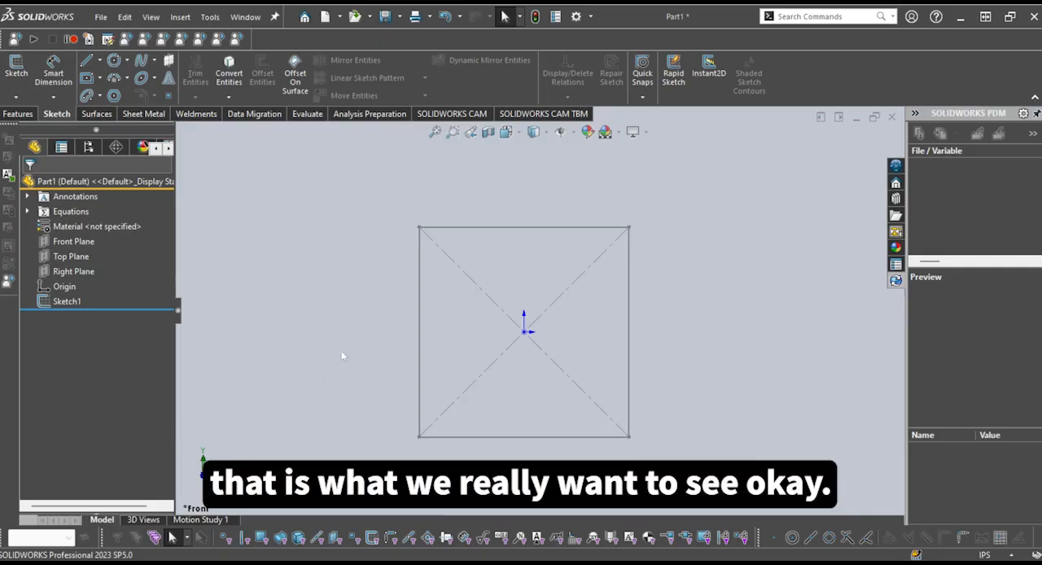
key("z")
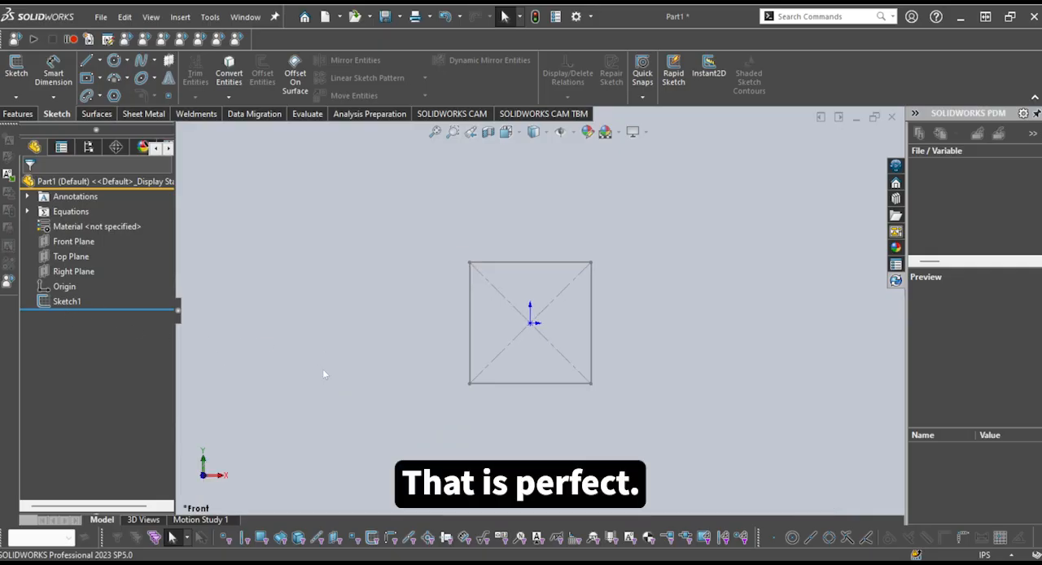
Reopen Sketch1 for editing and delete the entire rectangle together with its construction lines and dimensions
left_click(67, 304)
left_click(83, 258)
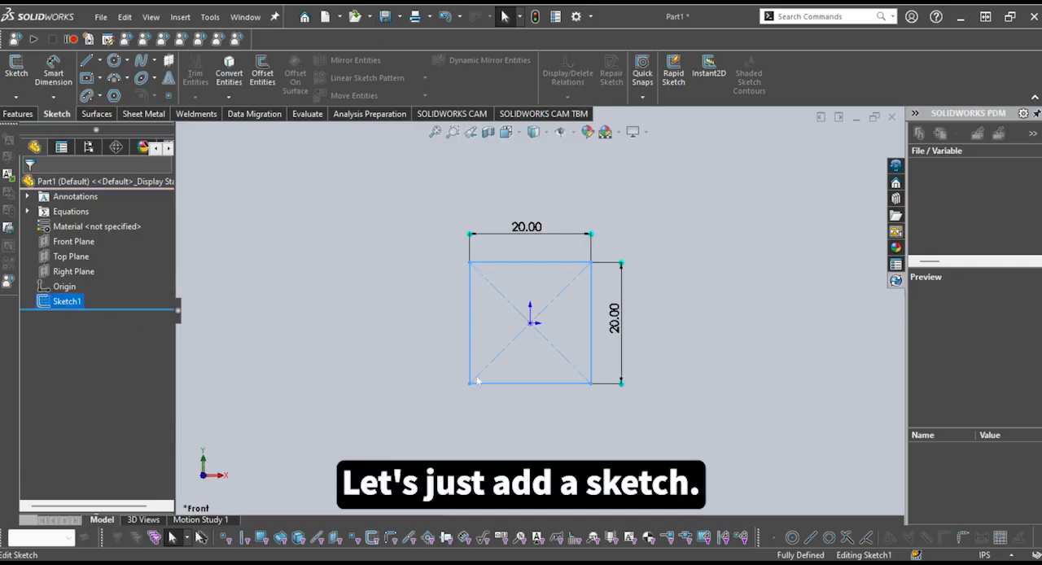
scroll(571, 318, "up", 3)
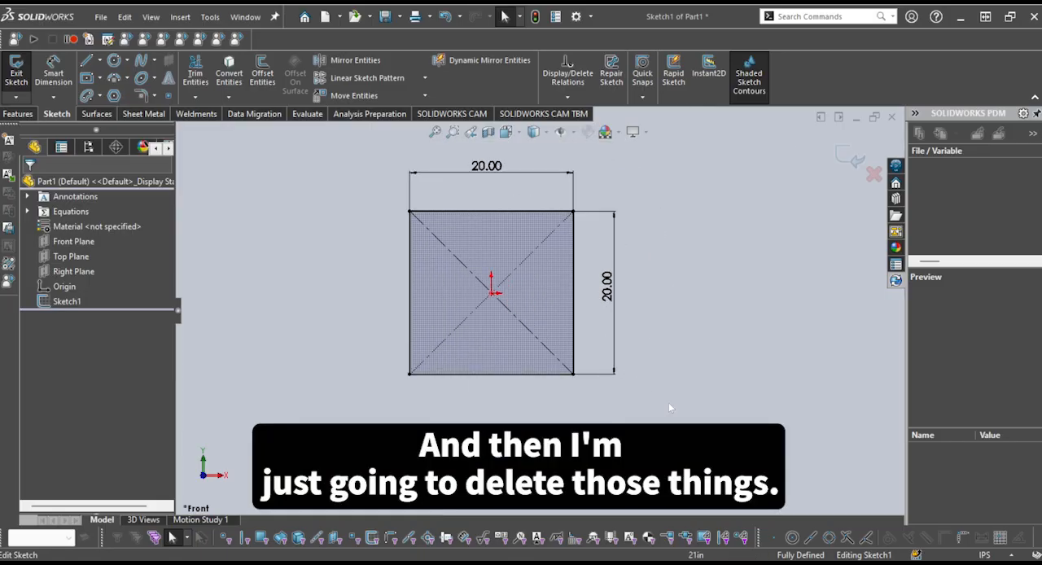
left_click_drag(687, 423, 317, 143)
key("Delete")
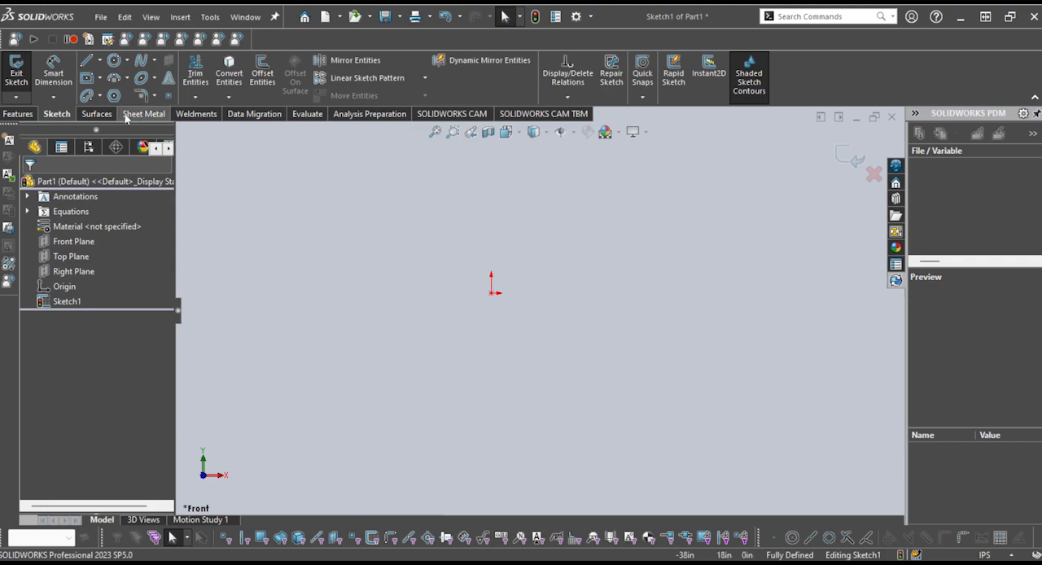
Sketch a single horizontal line running to the right from the origin and deselect it
key("l")
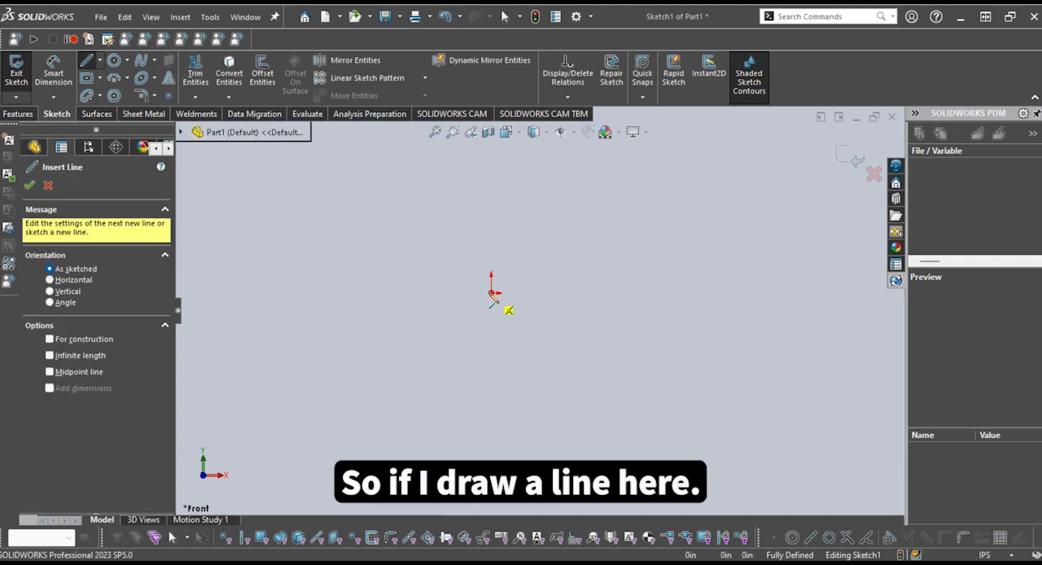
left_click(492, 292)
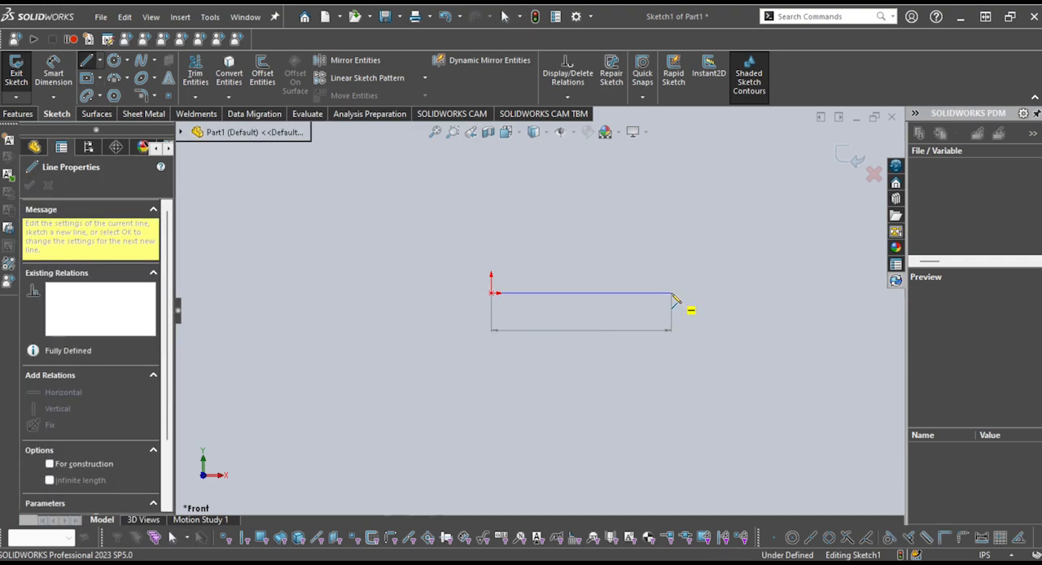
left_click(673, 293)
key("Escape")
scroll(719, 310, "up", 2)
scroll(661, 306, "down", 1)
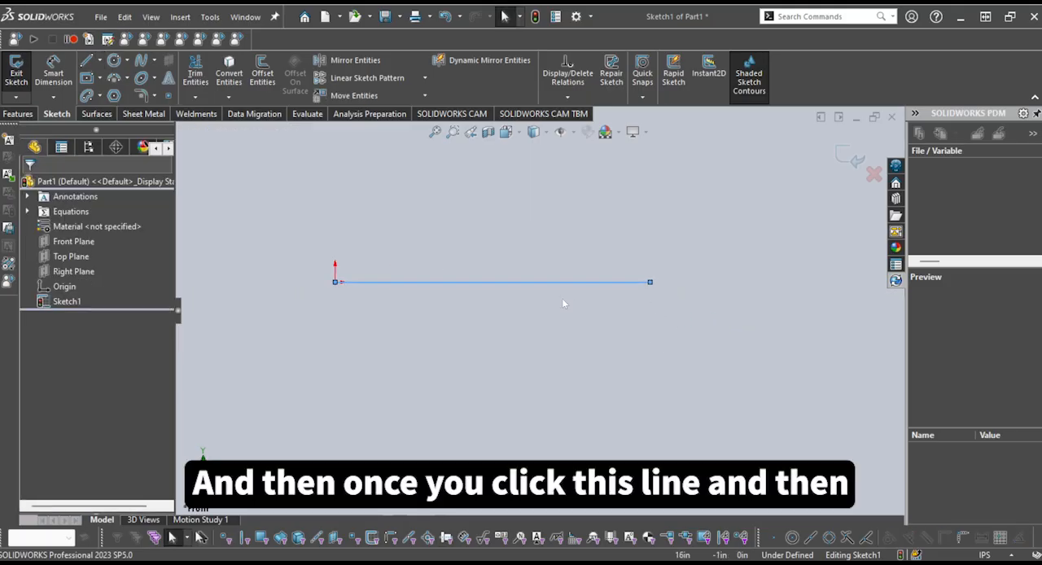
left_click(524, 317)
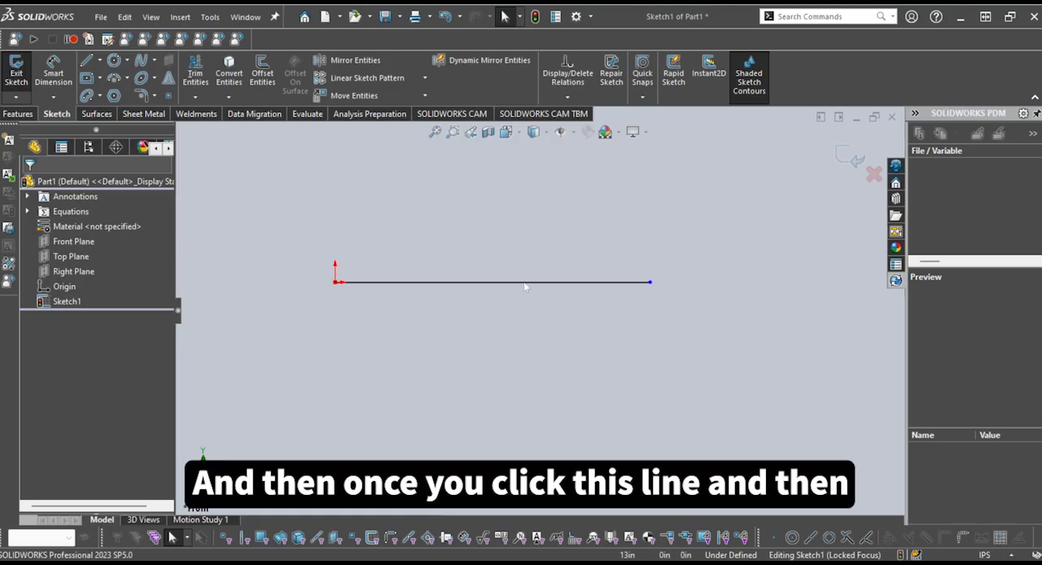
Inspect the relations of the horizontal line from the origin and stretch its free endpoint outward to about 23.47 in
left_click(525, 284)
scroll(523, 288, "down", 2)
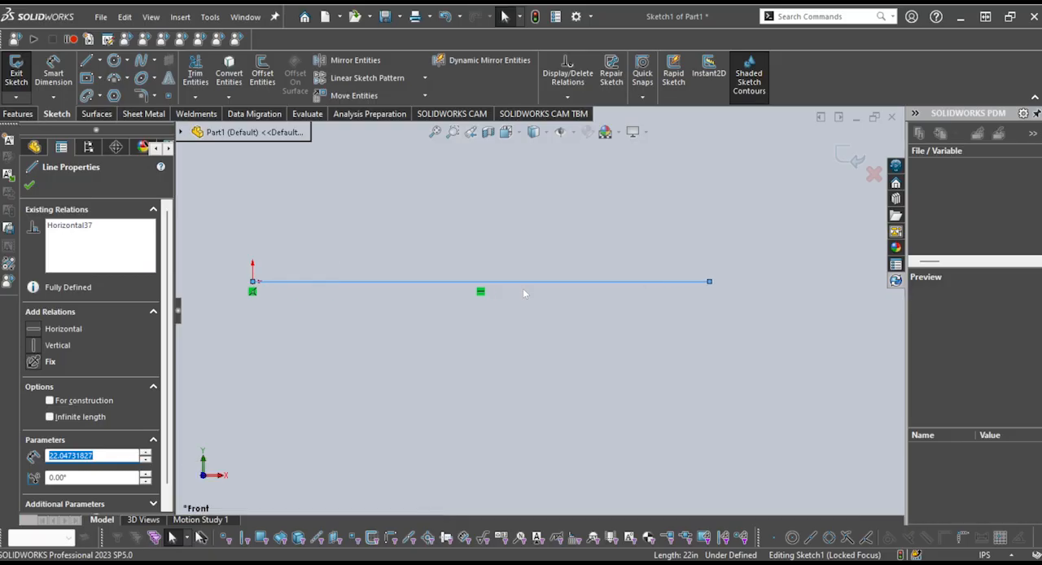
scroll(422, 269, "down", 2)
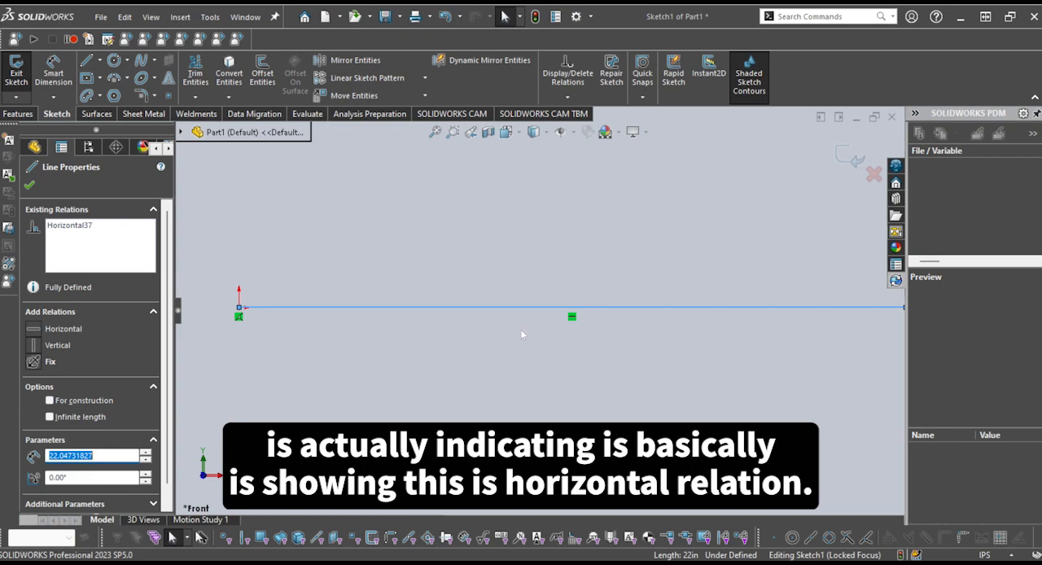
scroll(522, 334, "up", 3)
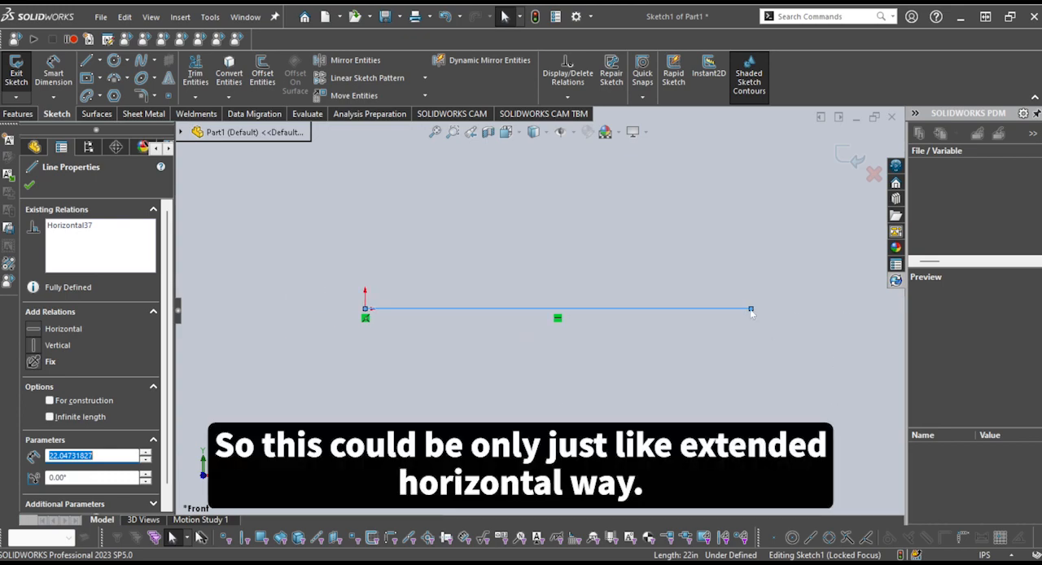
left_click_drag(751, 309, 777, 310)
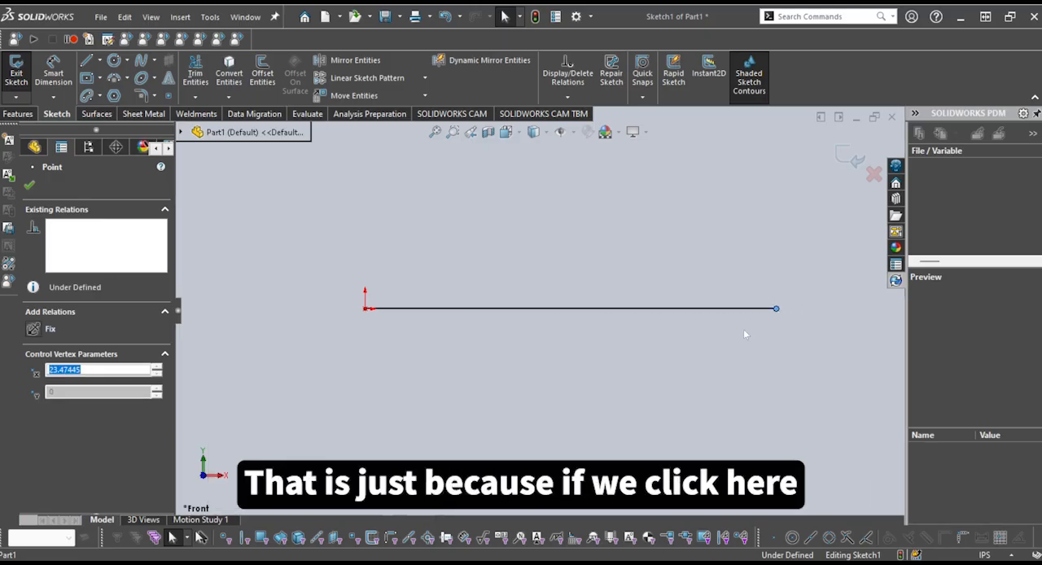
Delete the stretched horizontal line from the sketch
left_click(594, 310)
scroll(593, 312, "down", 1)
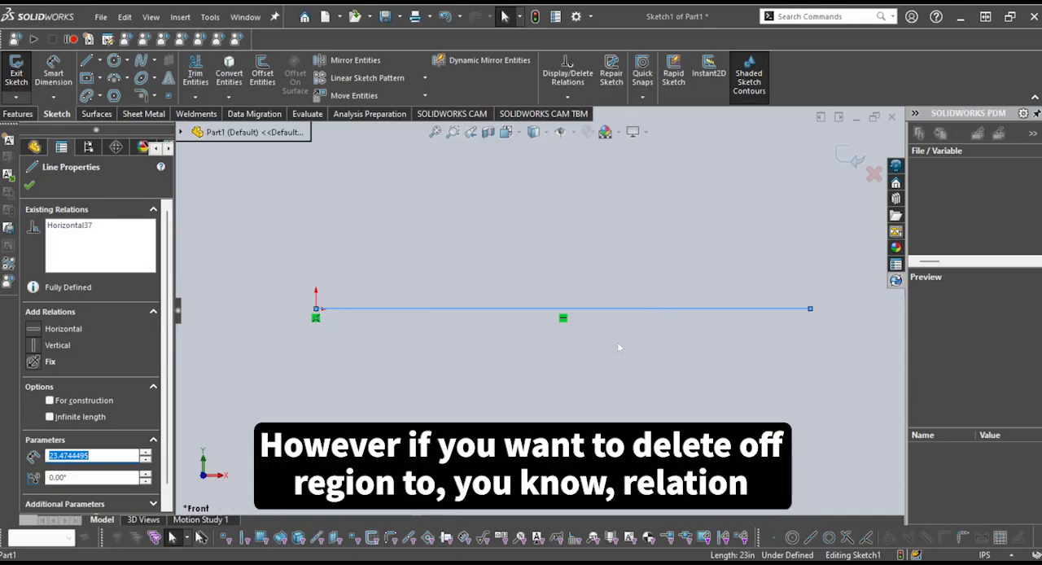
scroll(618, 343, "up", 1)
scroll(618, 343, "down", 2)
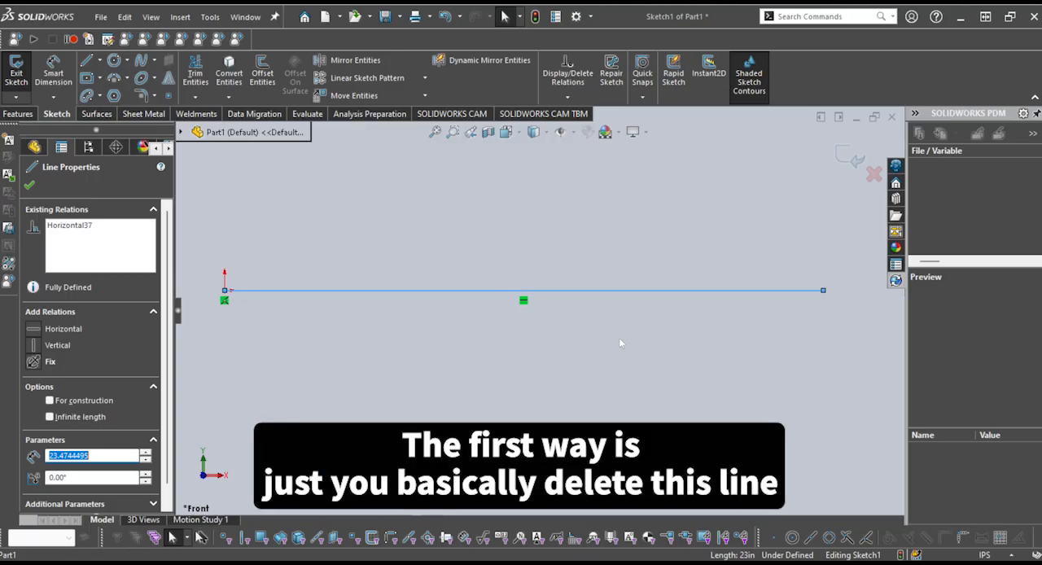
left_click_drag(682, 388, 178, 178)
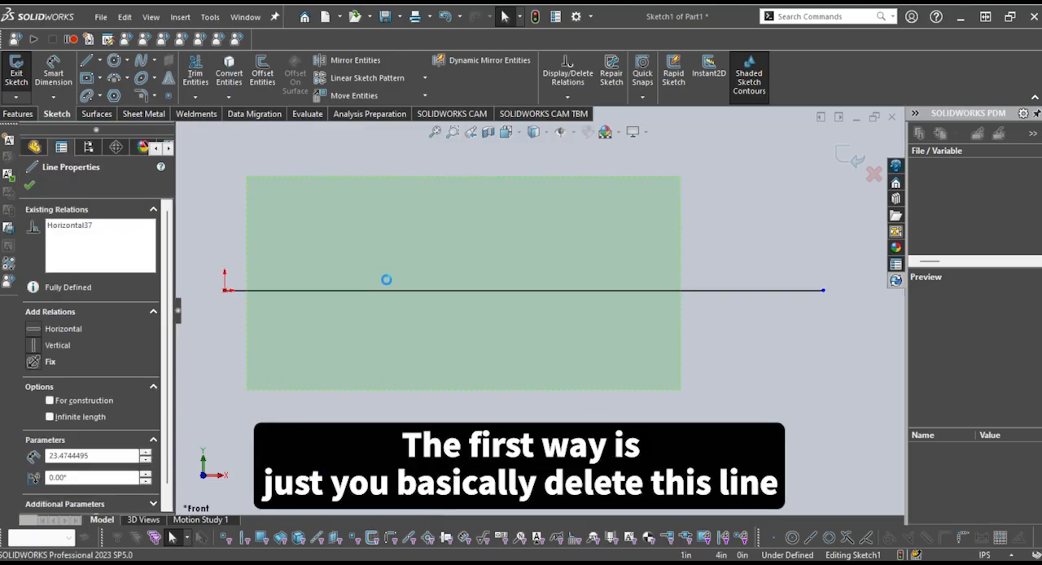
key("Delete")
Sketch a slanted line about 15 in long rising to the right from the origin, and undo it
key("l")
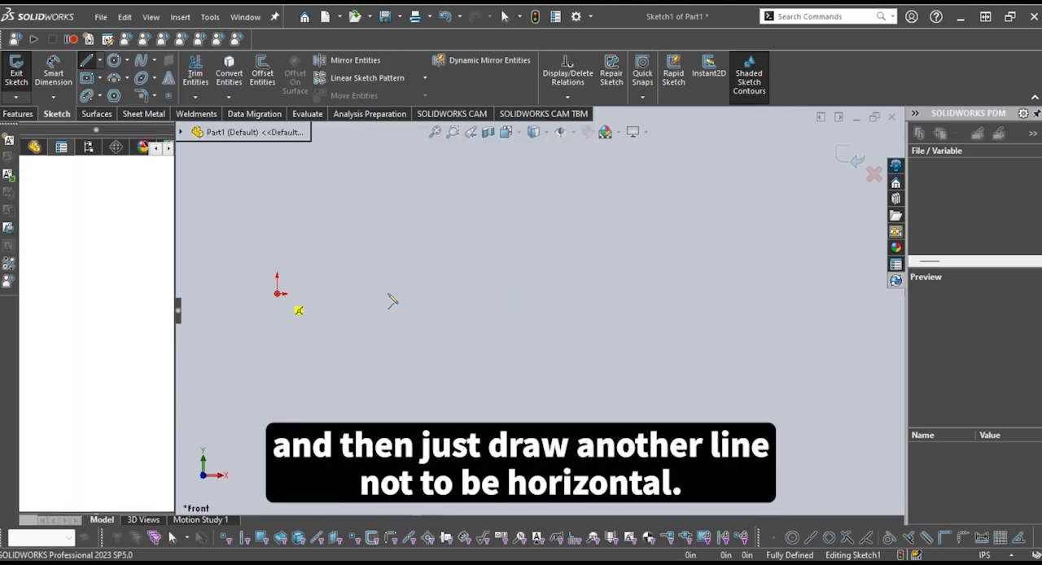
left_click(280, 291)
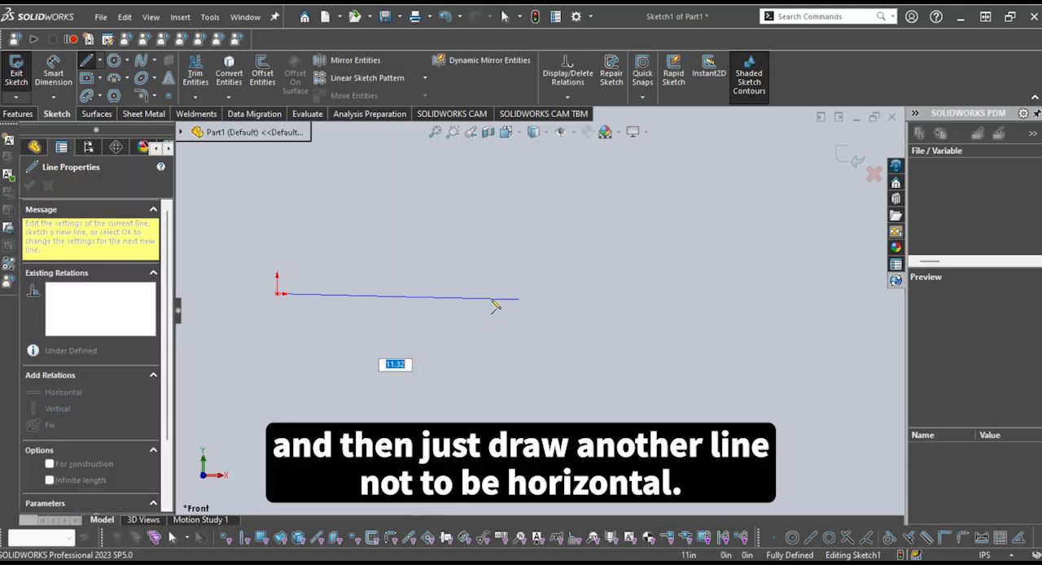
left_click(601, 251)
key("Escape")
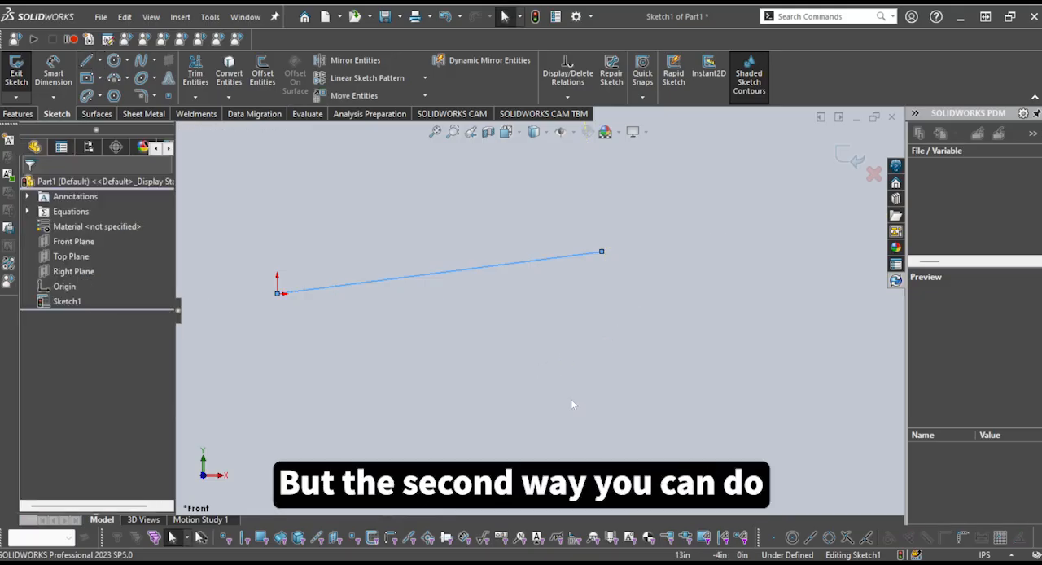
key("ctrl+z")
Sketch a horizontal line about 14.2 in long running to the right from the origin
key("l")
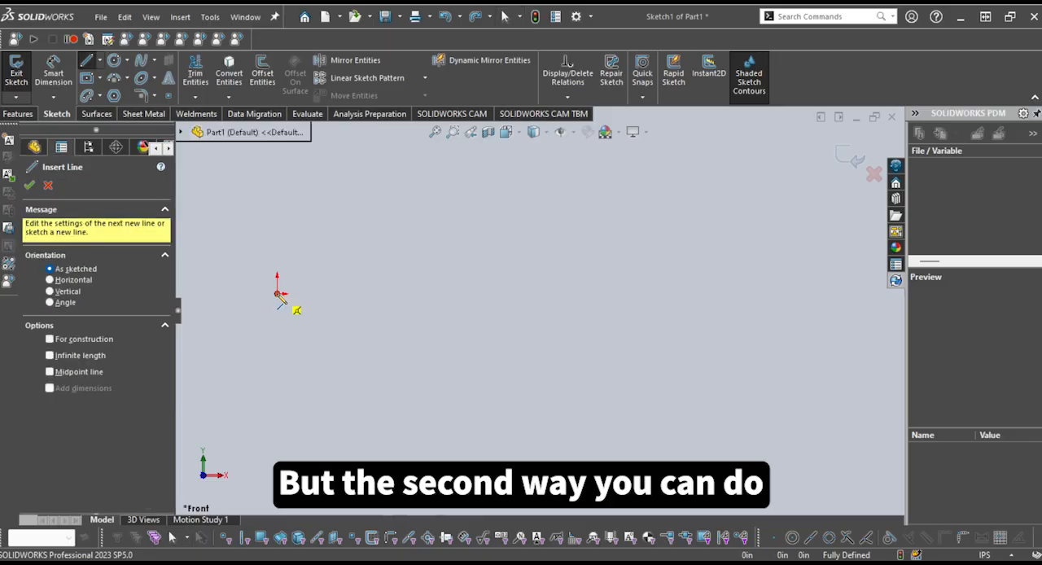
left_click(279, 292)
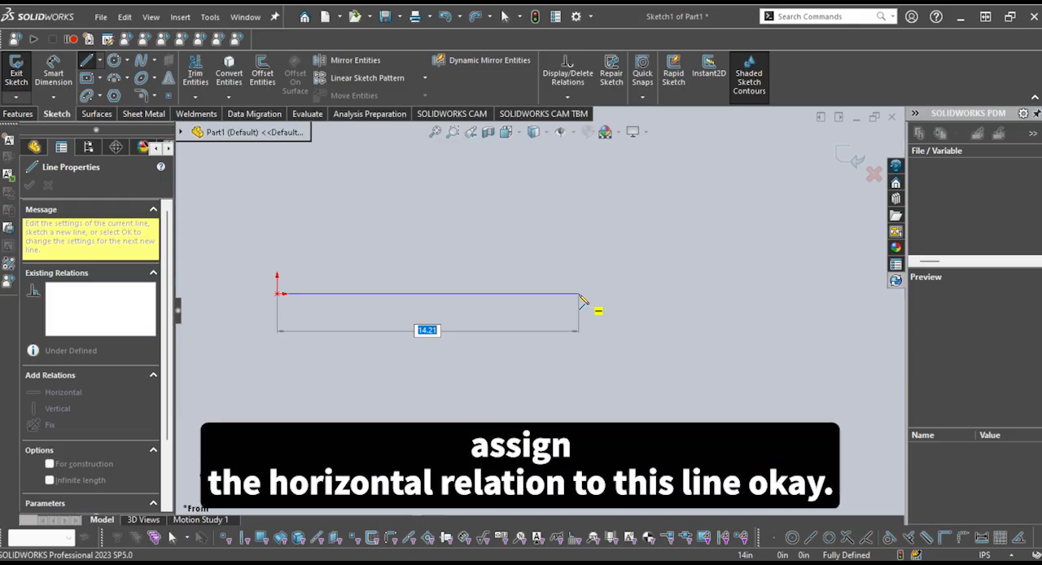
left_click(580, 296)
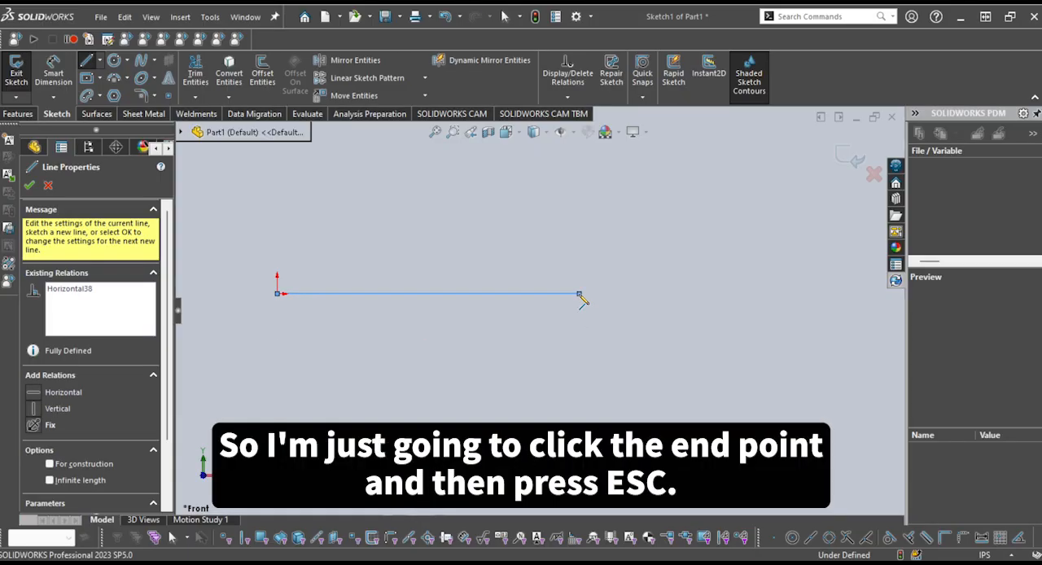
key("Escape")
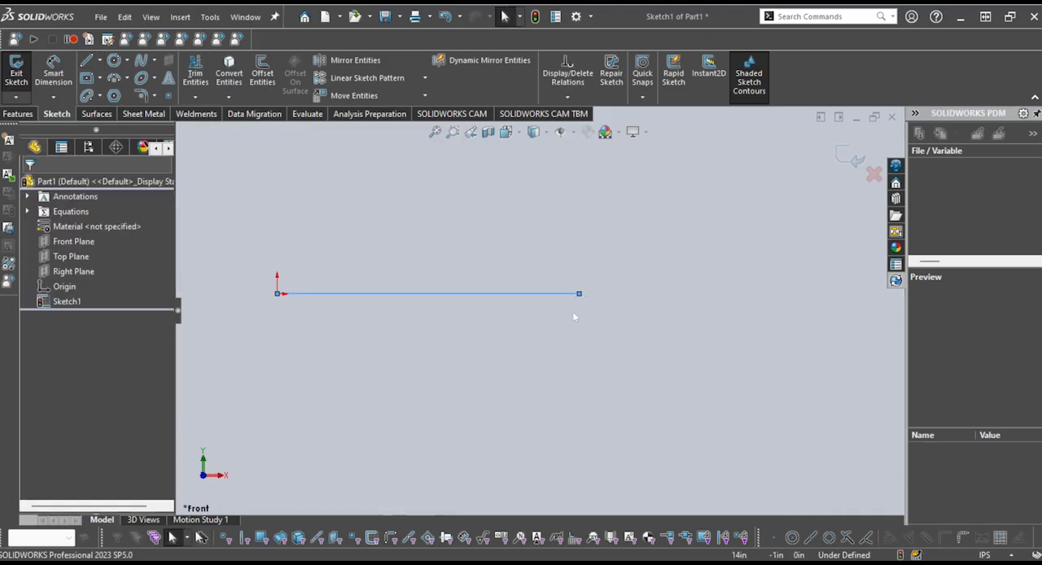
Delete the line's Horizontal relation and pull its free endpoint down to about X 13.43, Y -2.09 in
left_click(542, 295)
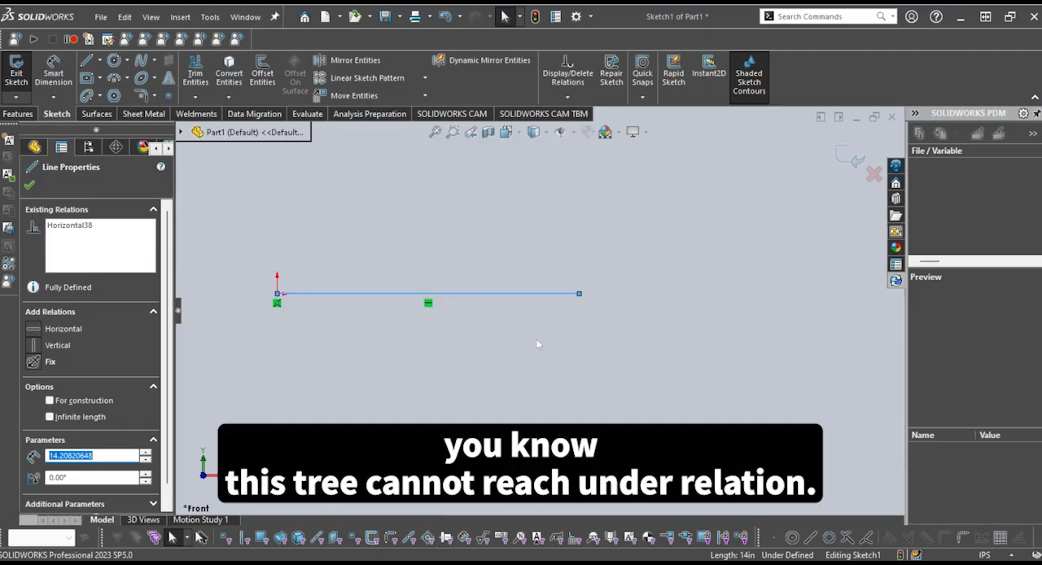
scroll(424, 317, "down", 3)
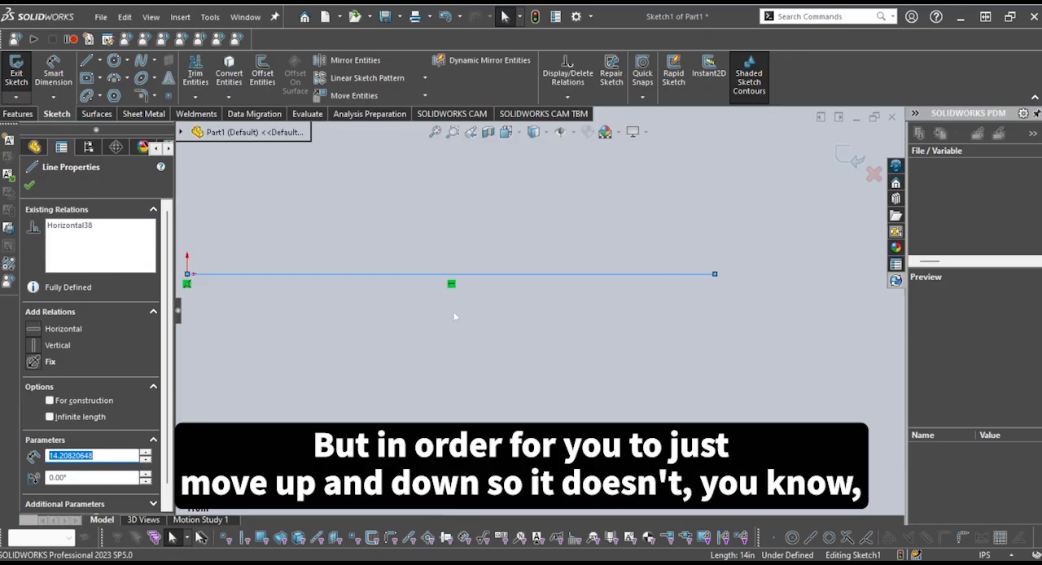
scroll(531, 325, "up", 1)
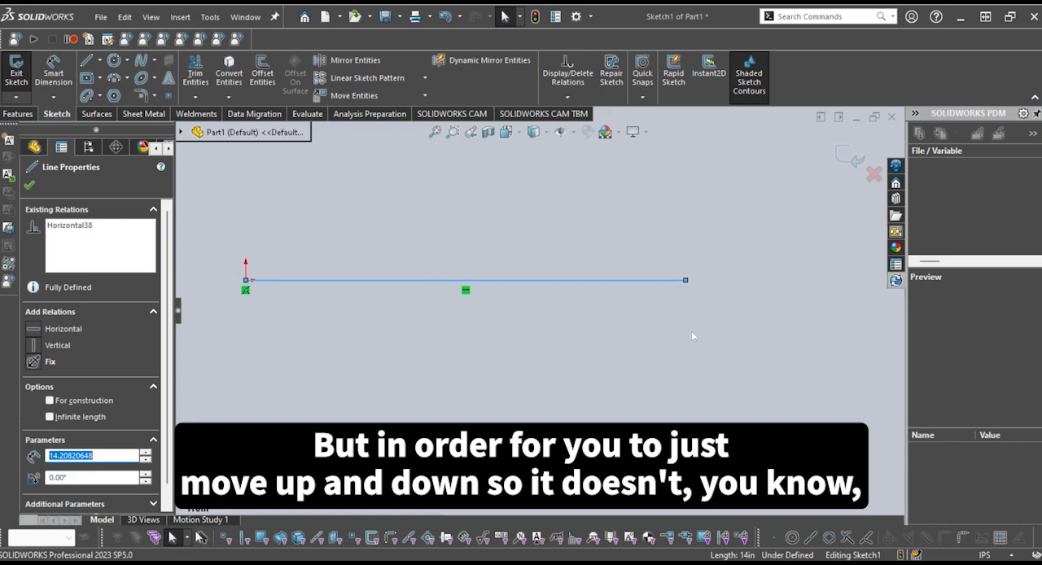
scroll(537, 291, "up", 1)
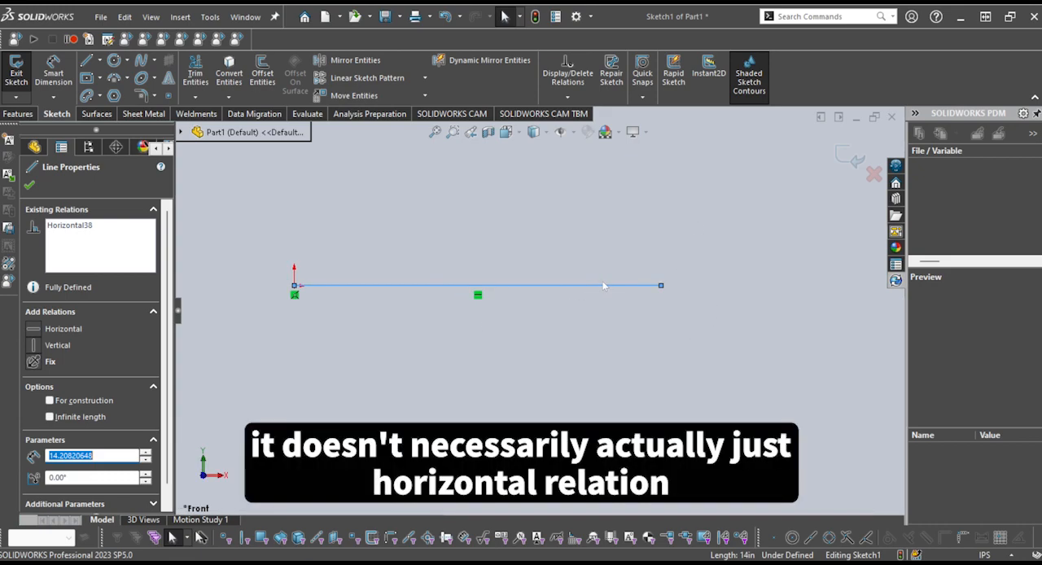
scroll(499, 290, "down", 1)
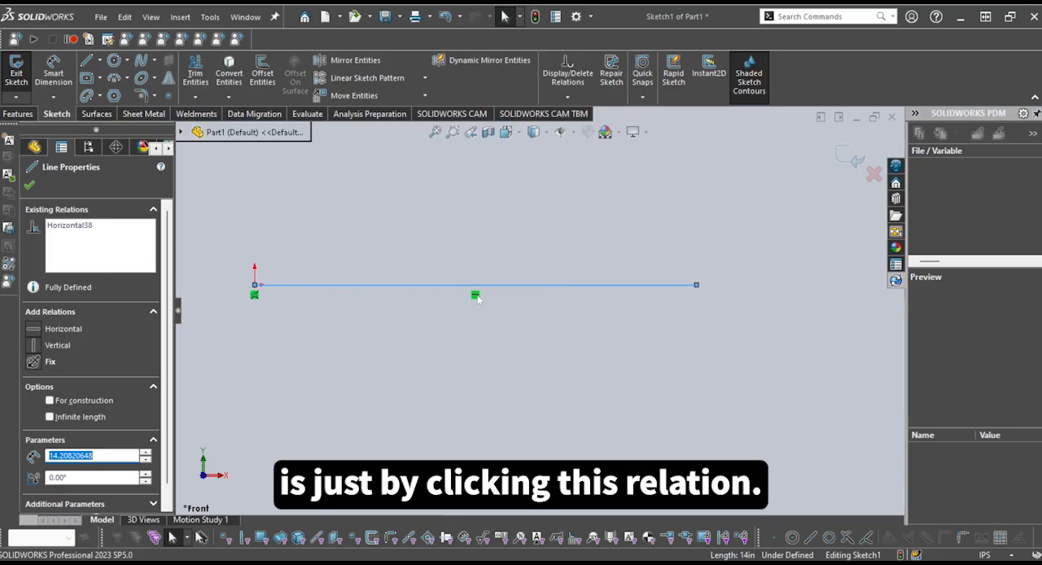
left_click(475, 295)
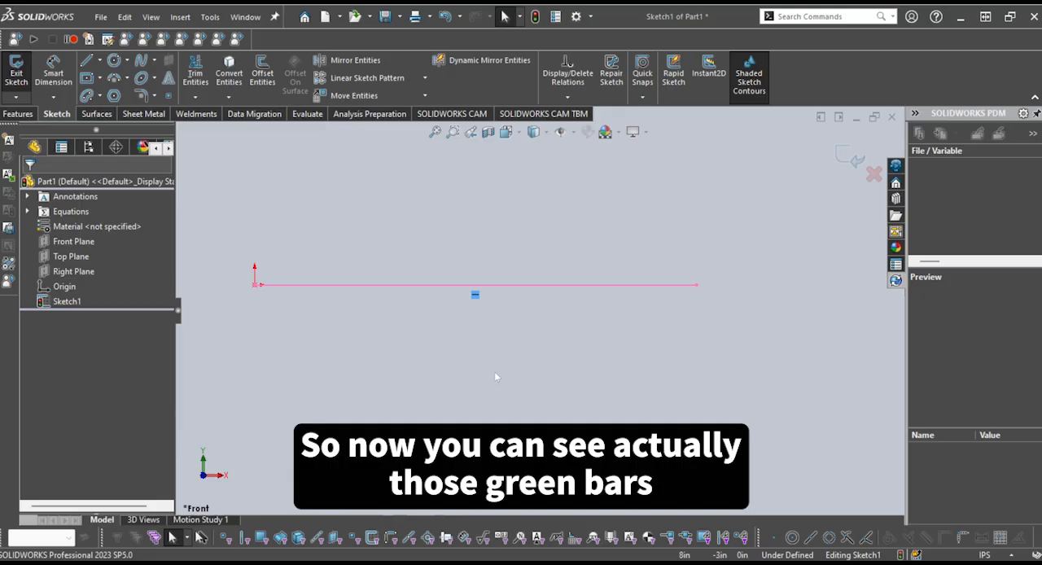
left_click(510, 305)
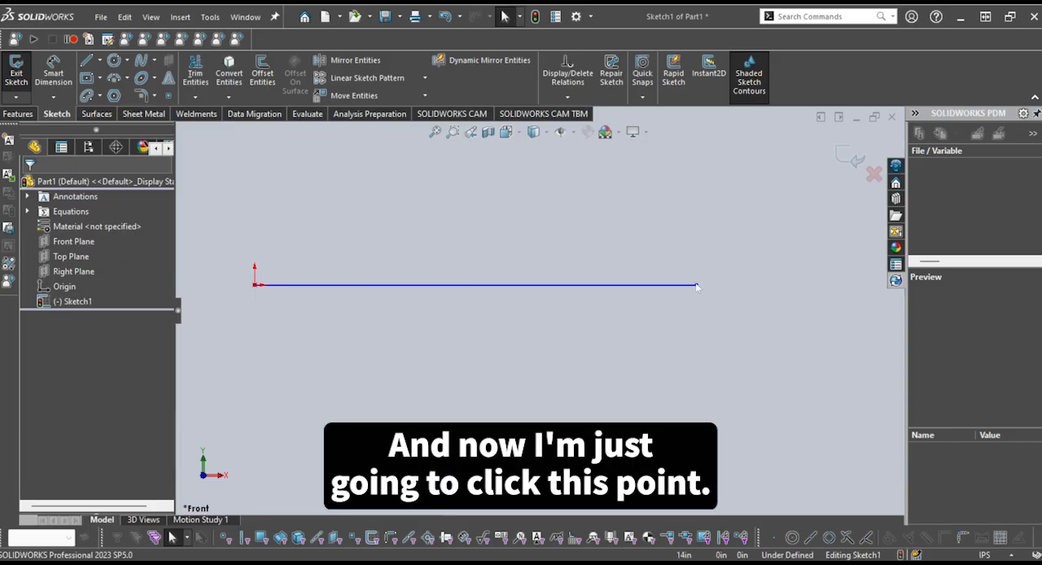
left_click_drag(697, 286, 678, 360)
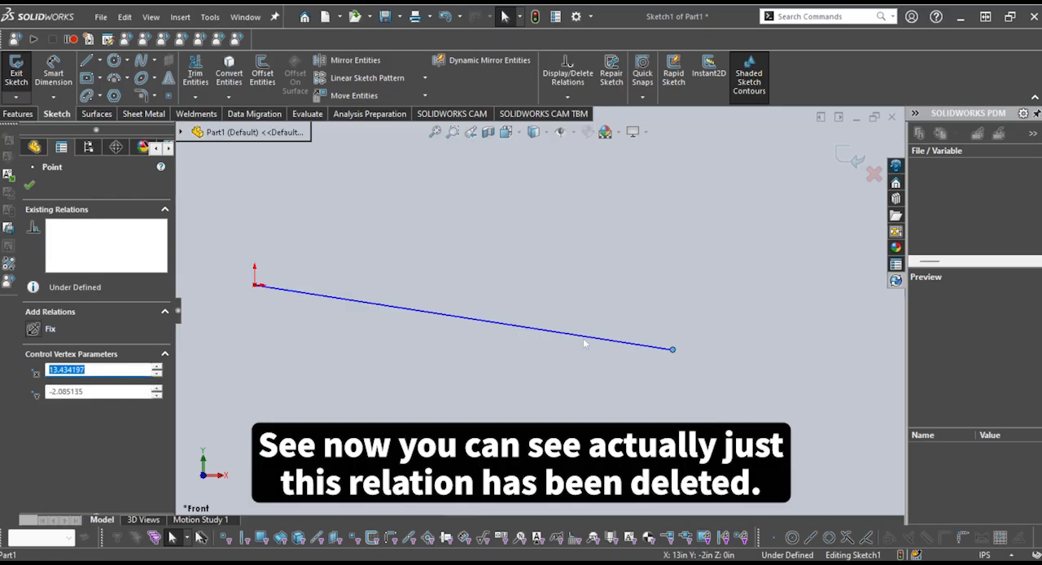
left_click(627, 399)
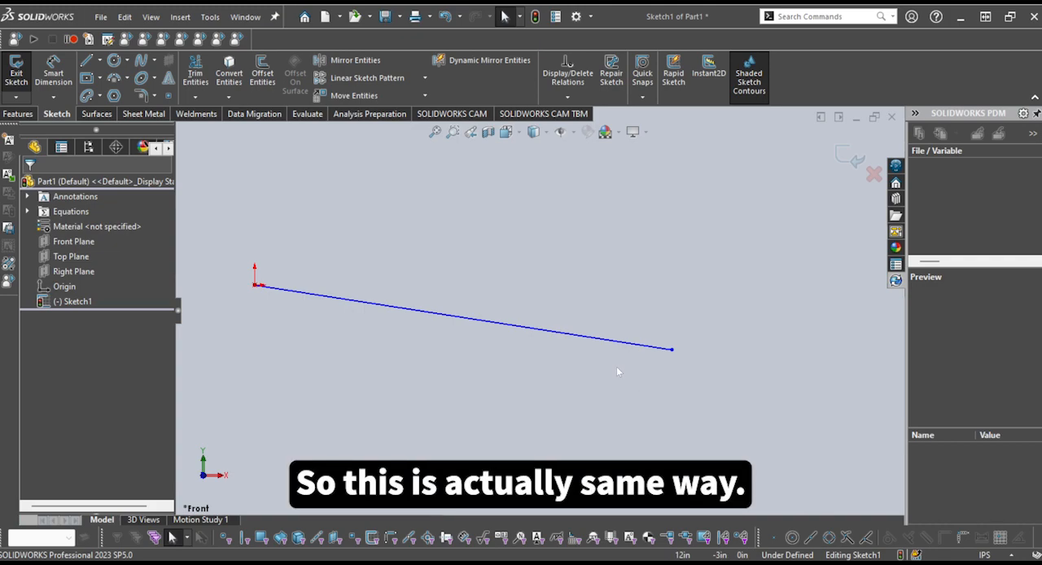
Apply a Fix relation to the slanted line, inspect its relation marker, and delete that relation
left_click(628, 342)
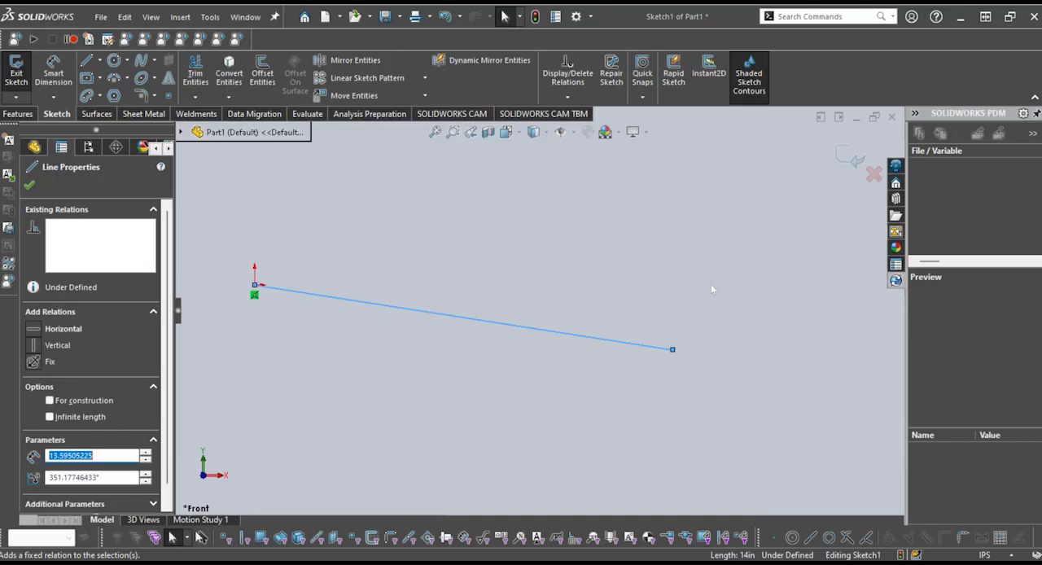
left_click(37, 362)
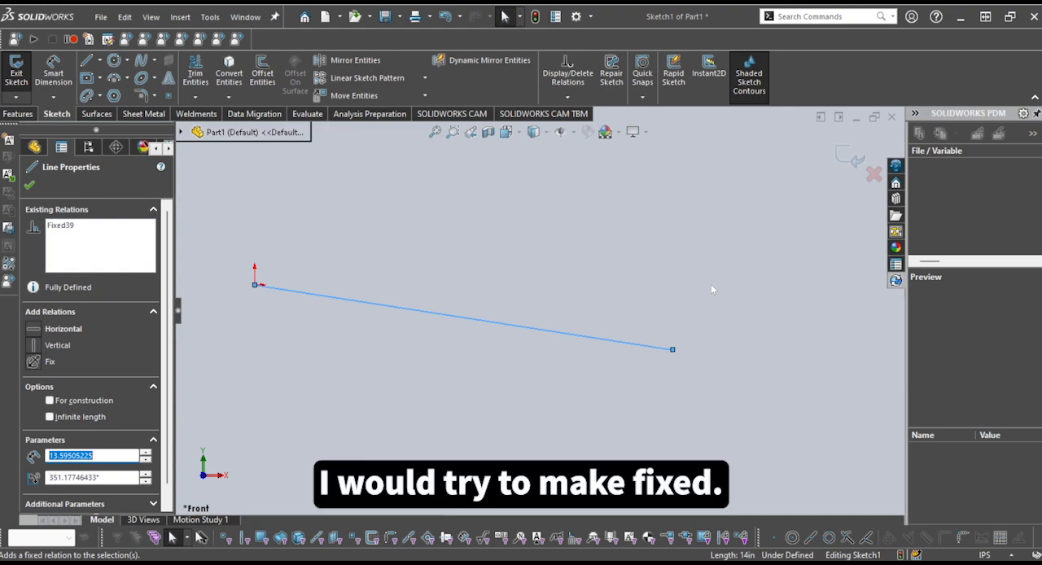
left_click(595, 417)
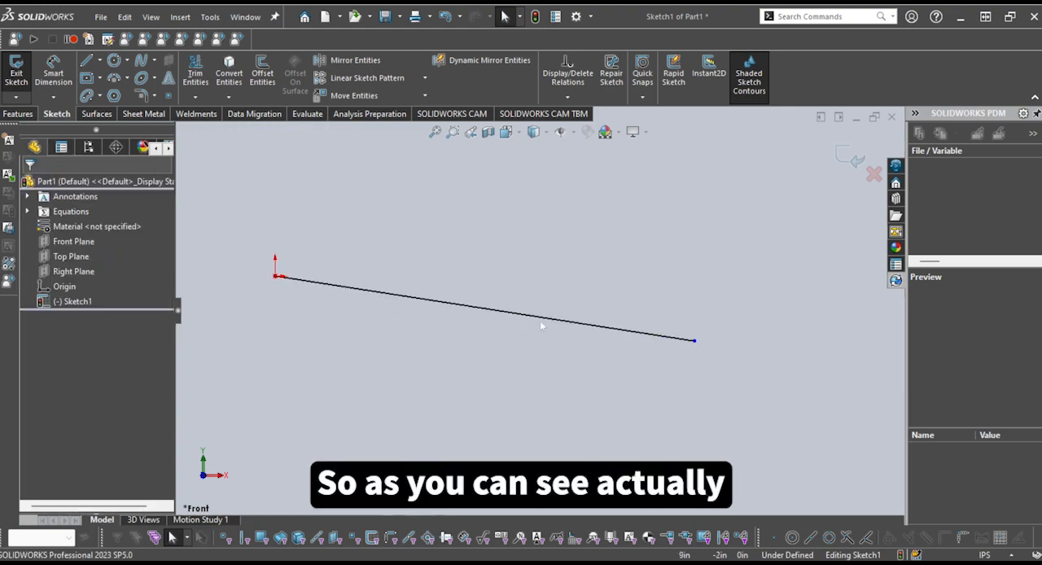
left_click(527, 316)
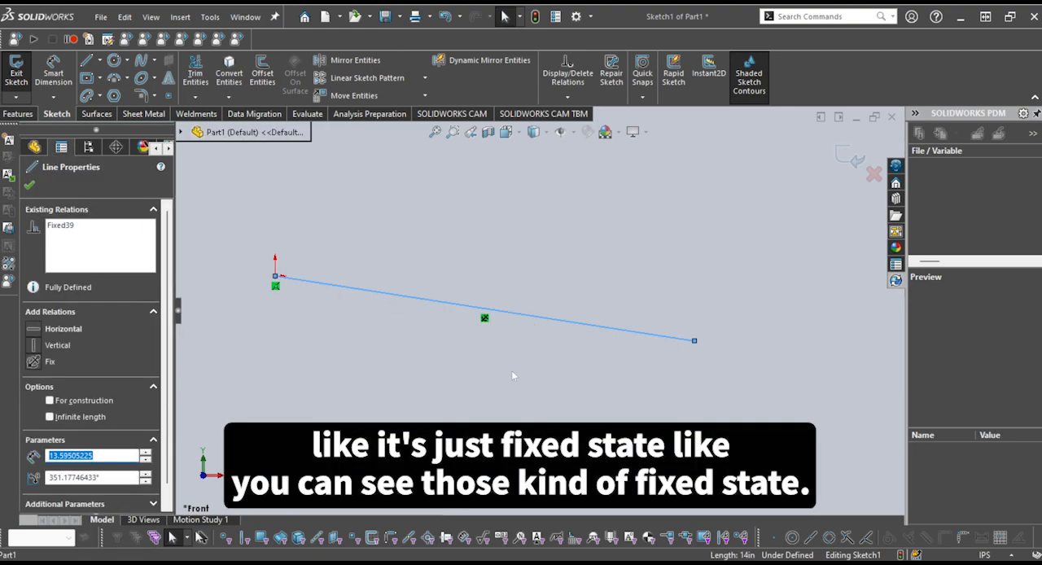
scroll(493, 326, "down", 2)
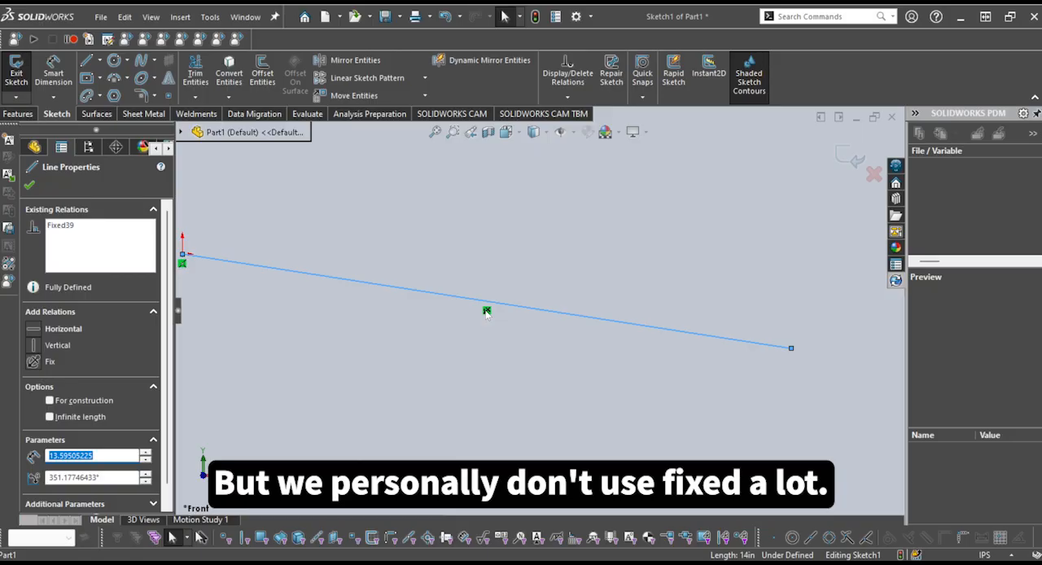
left_click(487, 311)
key("Delete")
scroll(518, 336, "up", 3)
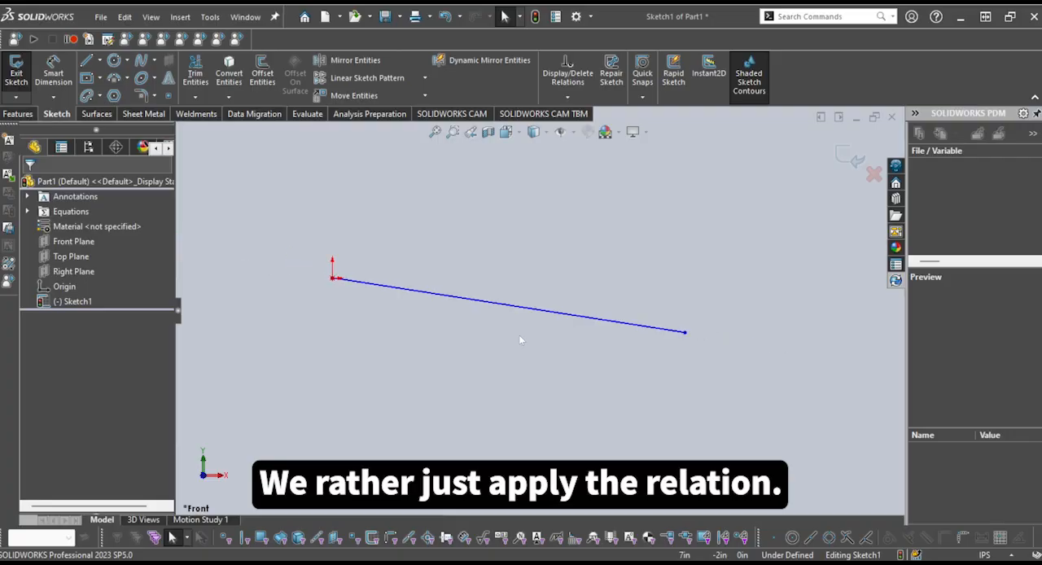
Make the slanted line horizontal with a Horizontal relation, and remove that relation from the line
scroll(518, 337, "down", 2)
left_click(565, 300)
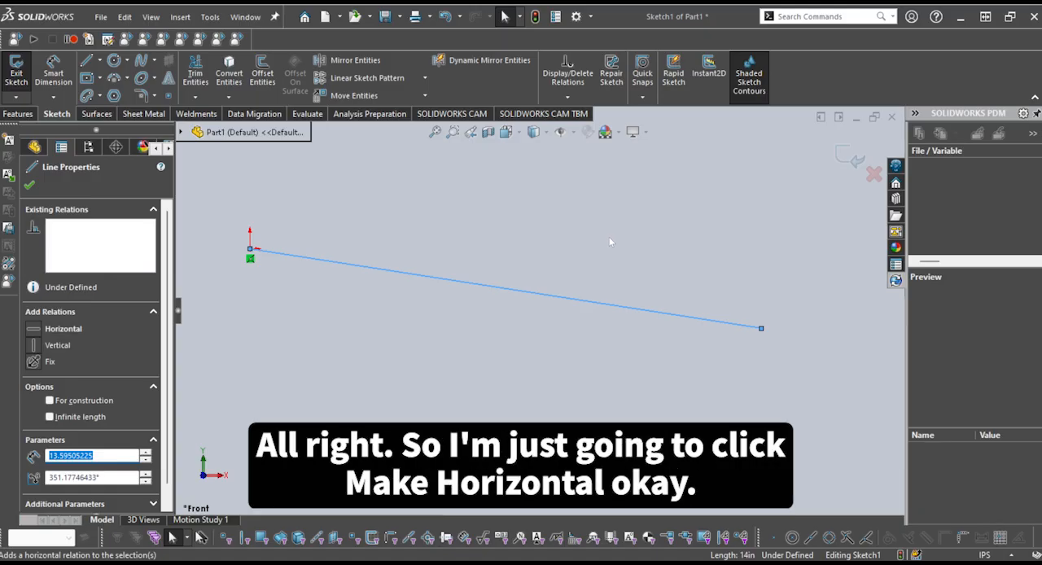
left_click(609, 236)
left_click(587, 327)
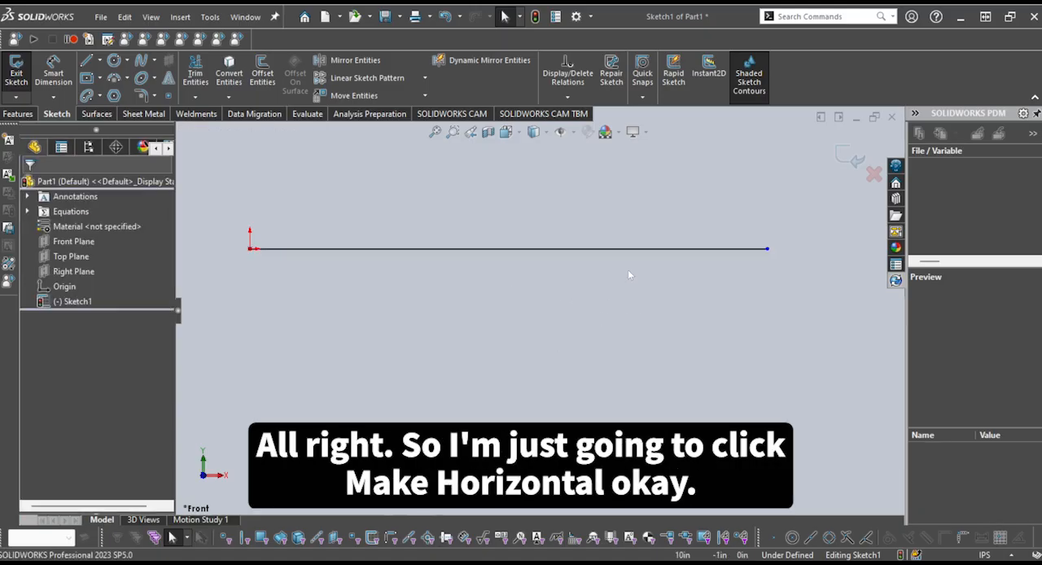
left_click(638, 252)
left_click(508, 263)
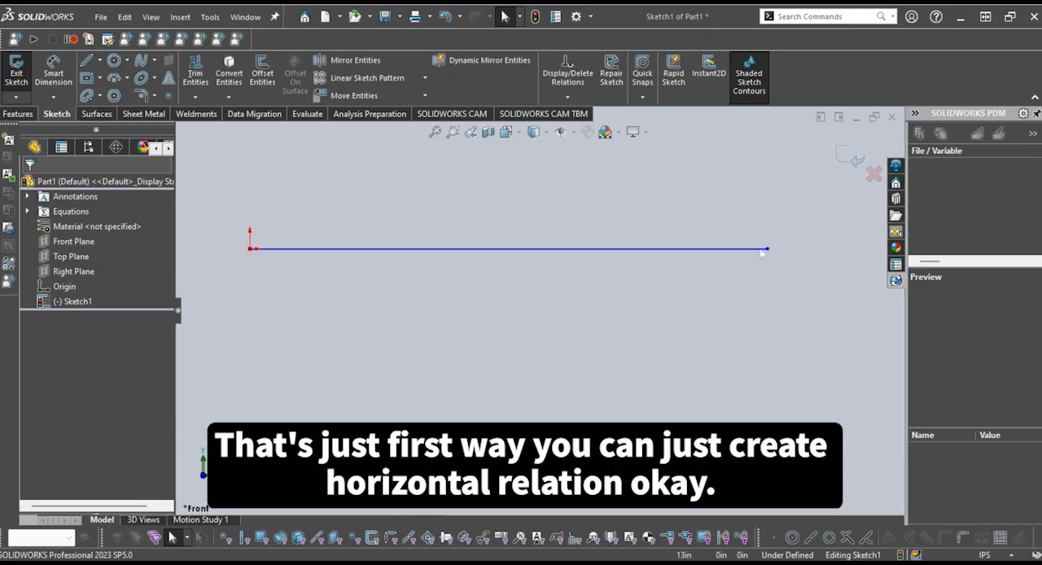
Move the line's free endpoint down to about X 13.69, Y -2.23 in and apply a Horizontal relation to the line
left_click_drag(770, 252, 772, 337)
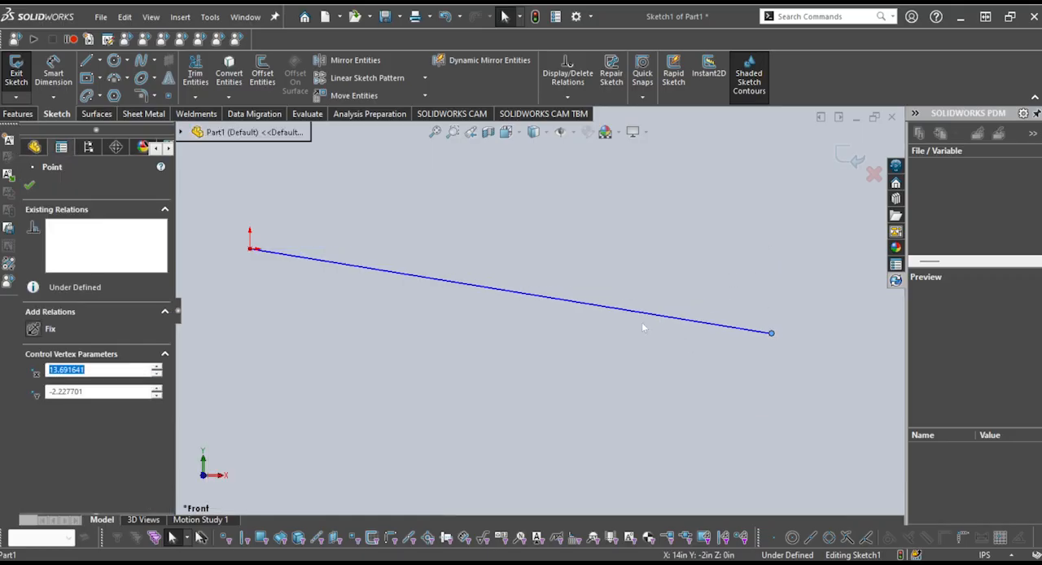
left_click(644, 313)
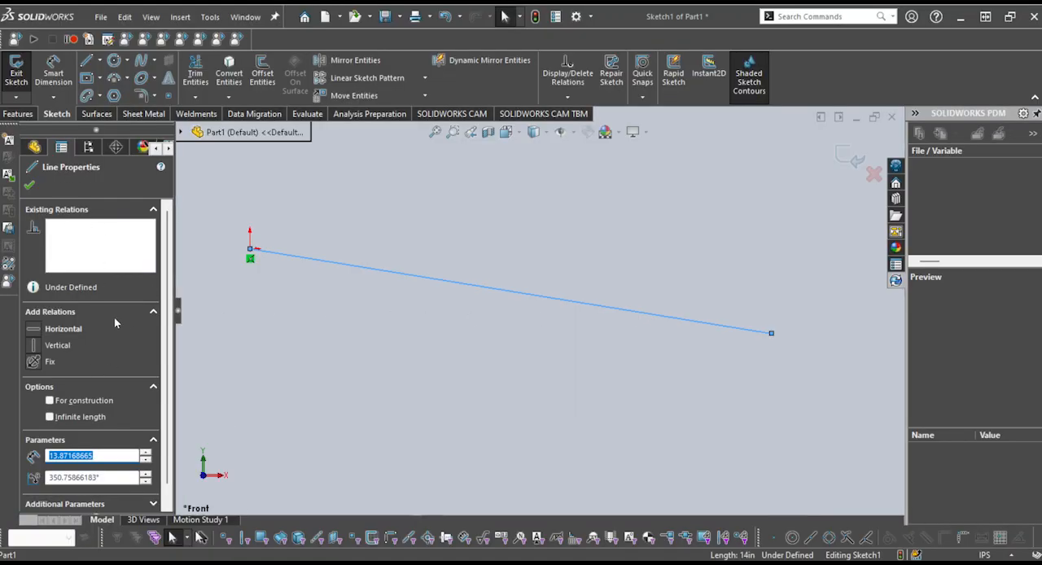
left_click(64, 329)
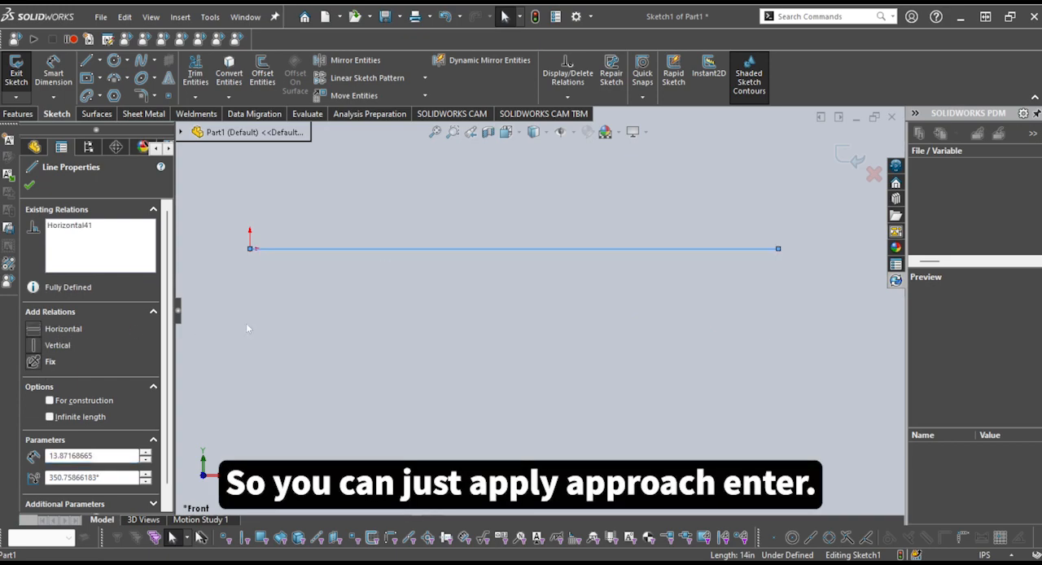
Examine the horizontal line's relations and definition status, along with the colour of its free endpoint
left_click(532, 355)
scroll(533, 322, "up", 2)
scroll(525, 275, "down", 1)
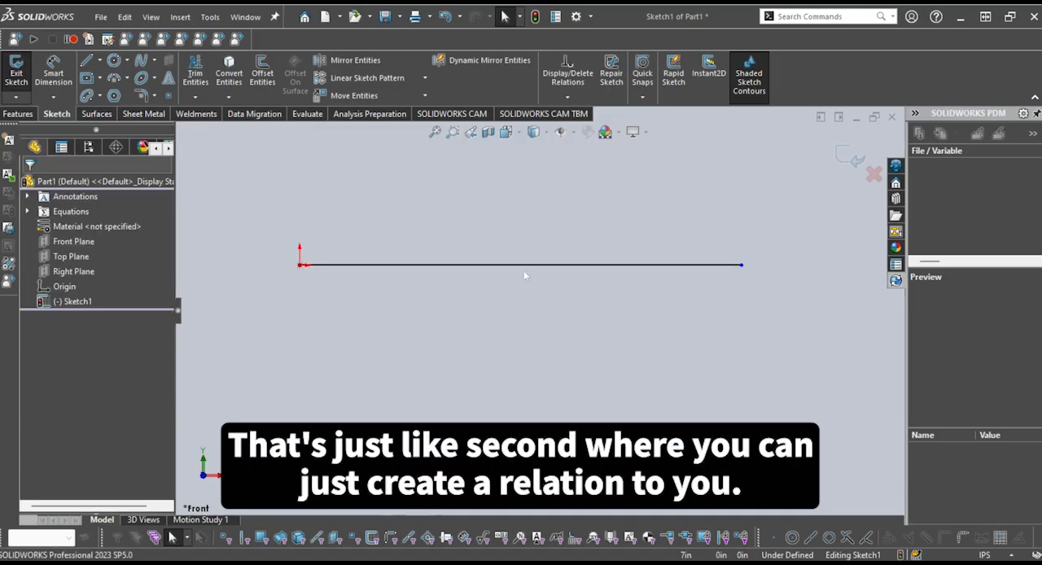
scroll(611, 293, "up", 1)
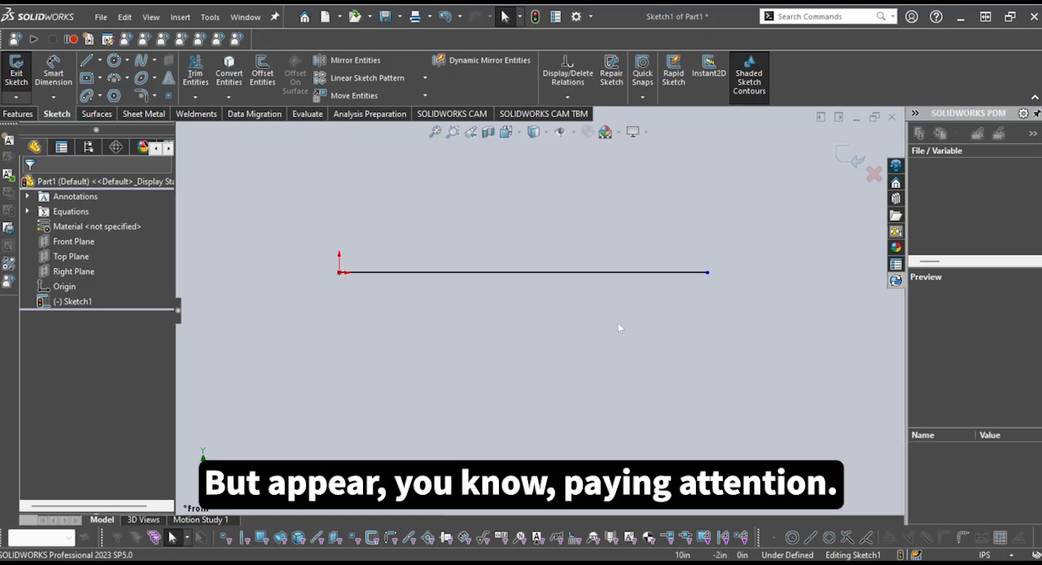
scroll(619, 328, "down", 1)
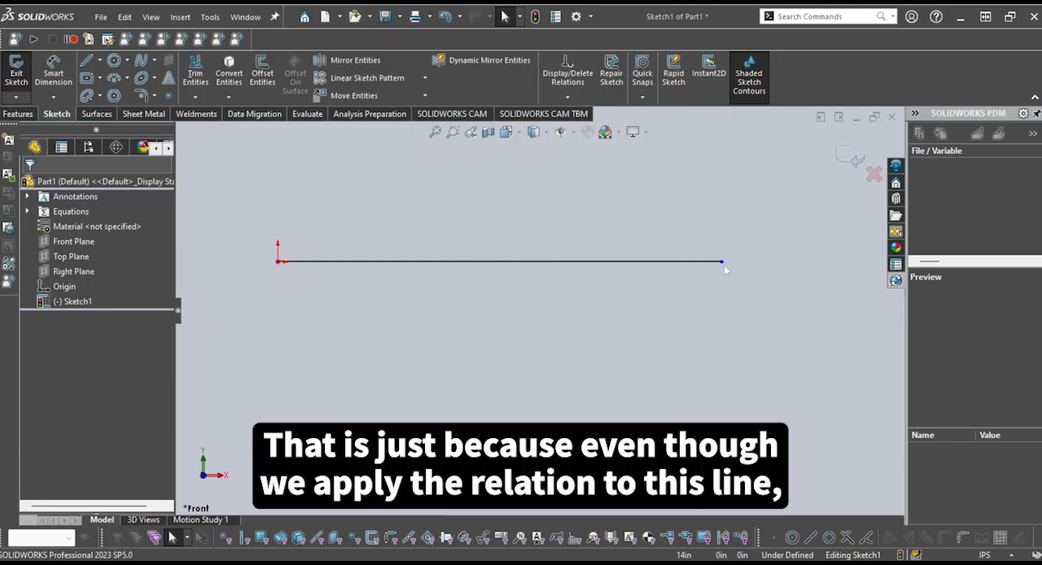
left_click(638, 262)
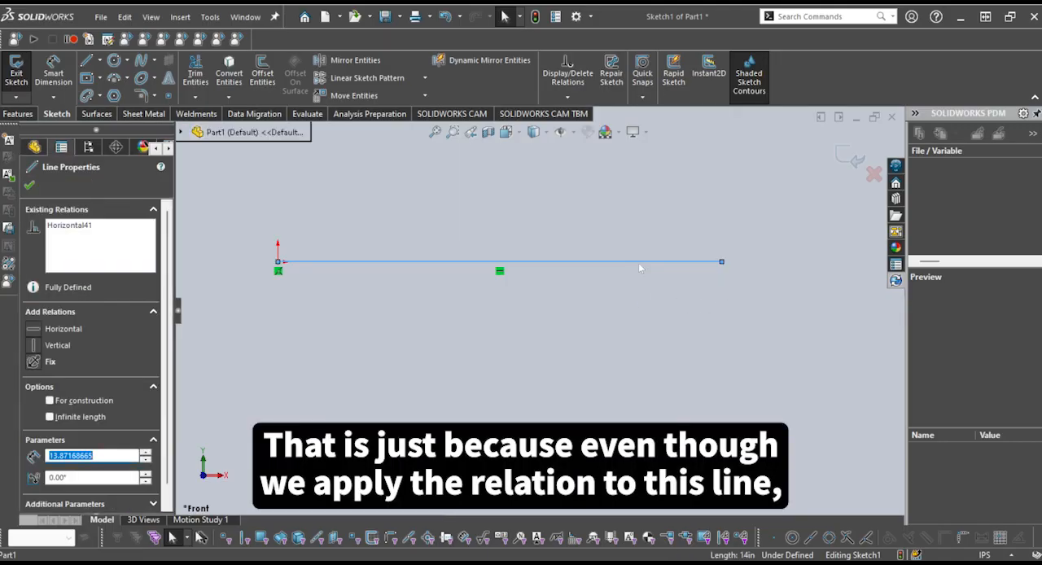
left_click(638, 303)
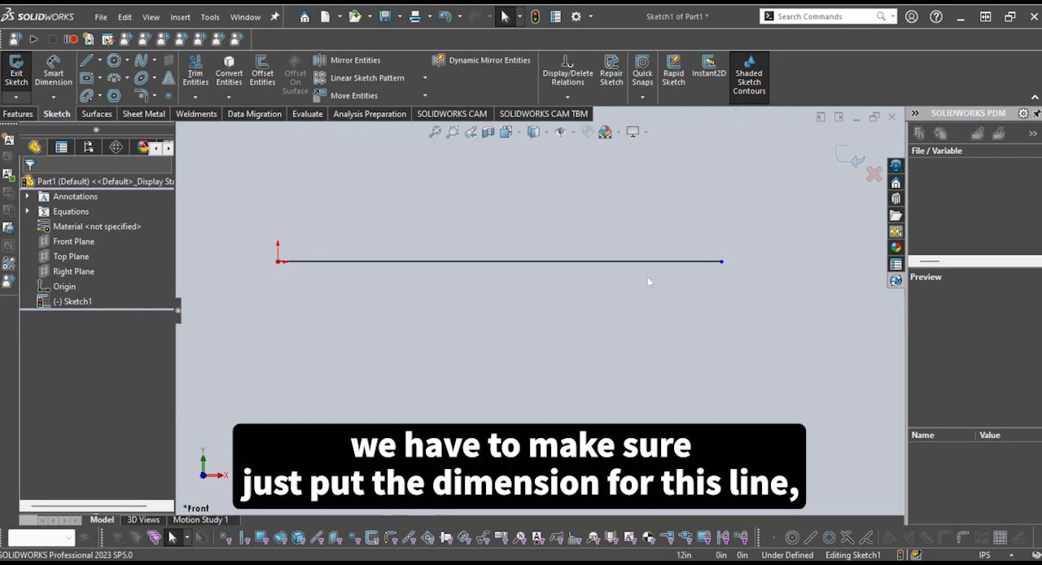
left_click(676, 265)
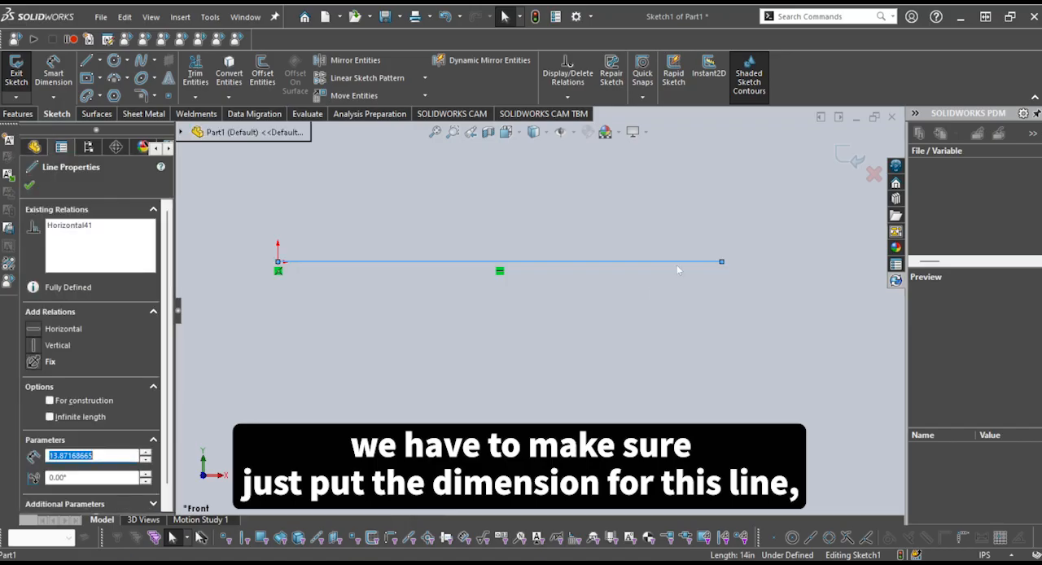
left_click(669, 315)
scroll(716, 268, "down", 1)
scroll(720, 267, "down", 3)
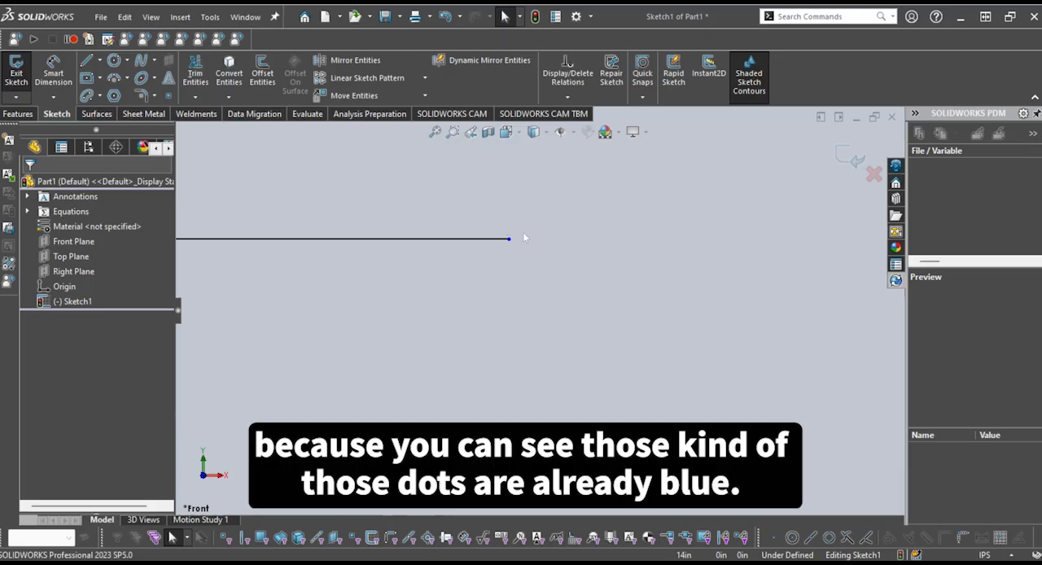
scroll(363, 298, "up", 10)
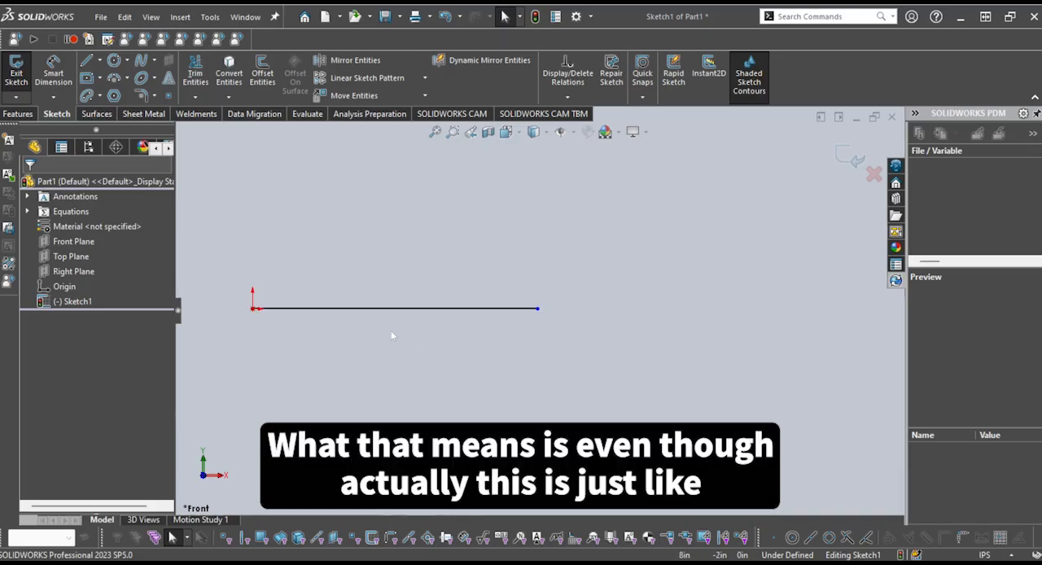
scroll(391, 332, "down", 3)
scroll(534, 324, "up", 3)
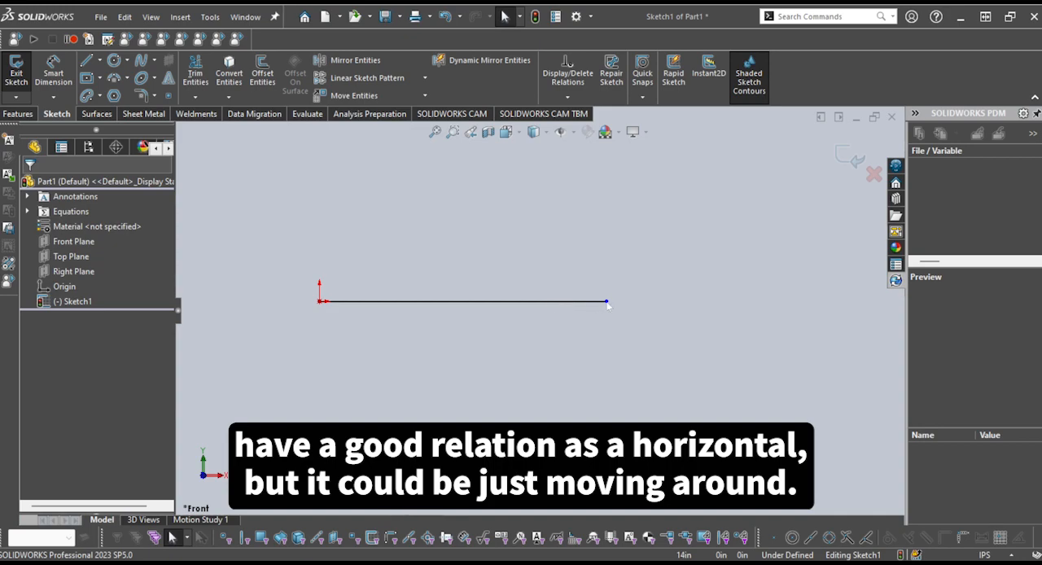
Shorten the horizontal line to about 11.18 in by moving its free endpoint toward the origin
left_click_drag(608, 305, 552, 302)
left_click(578, 361)
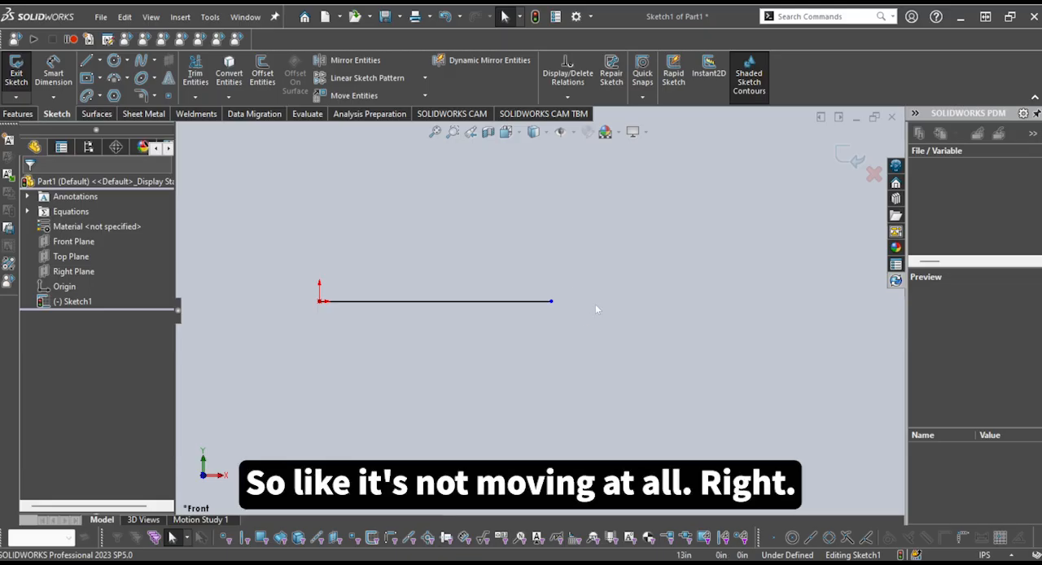
scroll(417, 327, "up", 1)
scroll(417, 327, "down", 1)
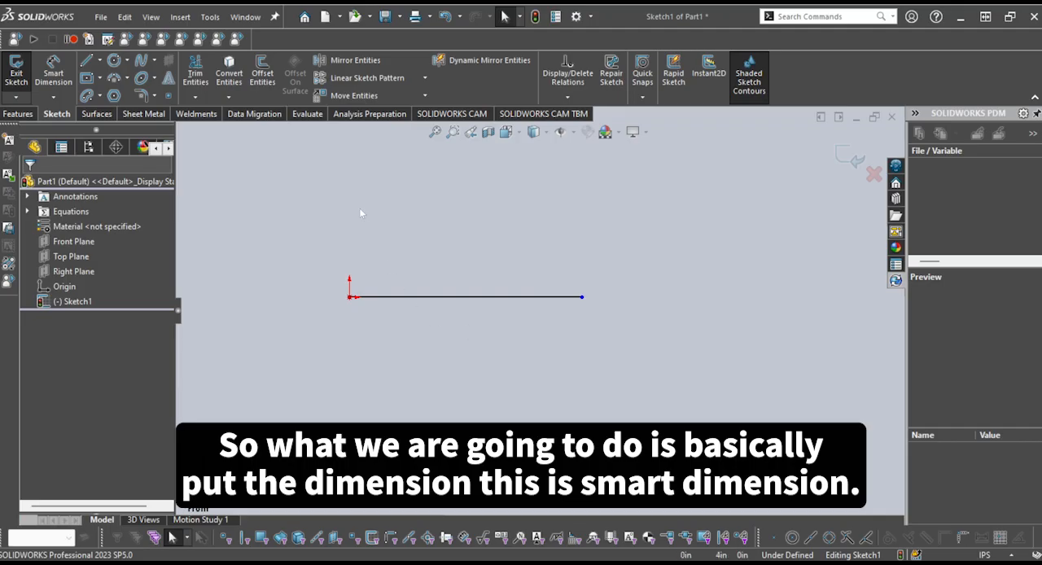
Try Smart Dimension on the line itself and between its two endpoints, cancelling each dimension before placing it
left_click(59, 77)
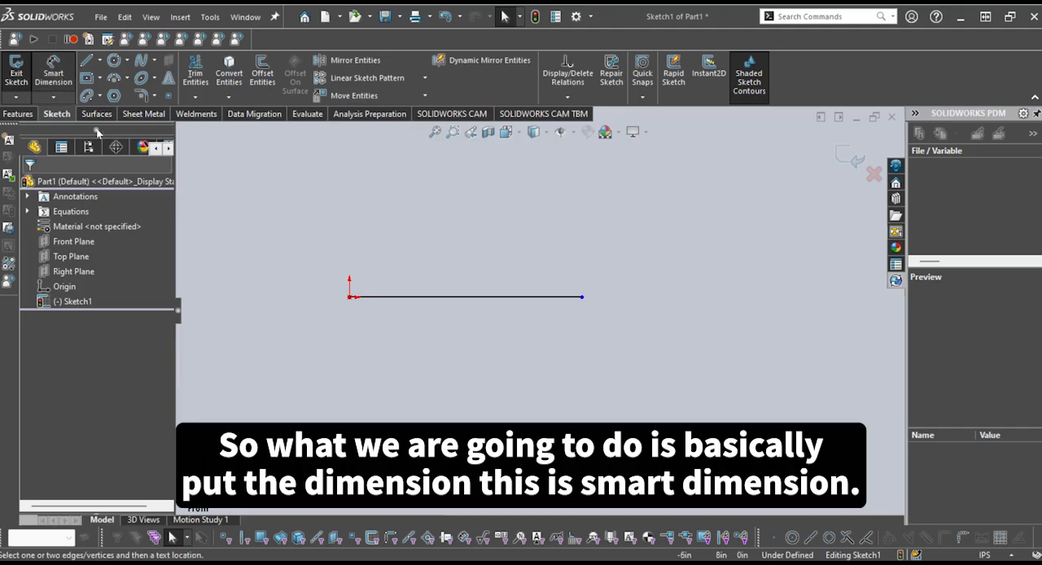
left_click(432, 299)
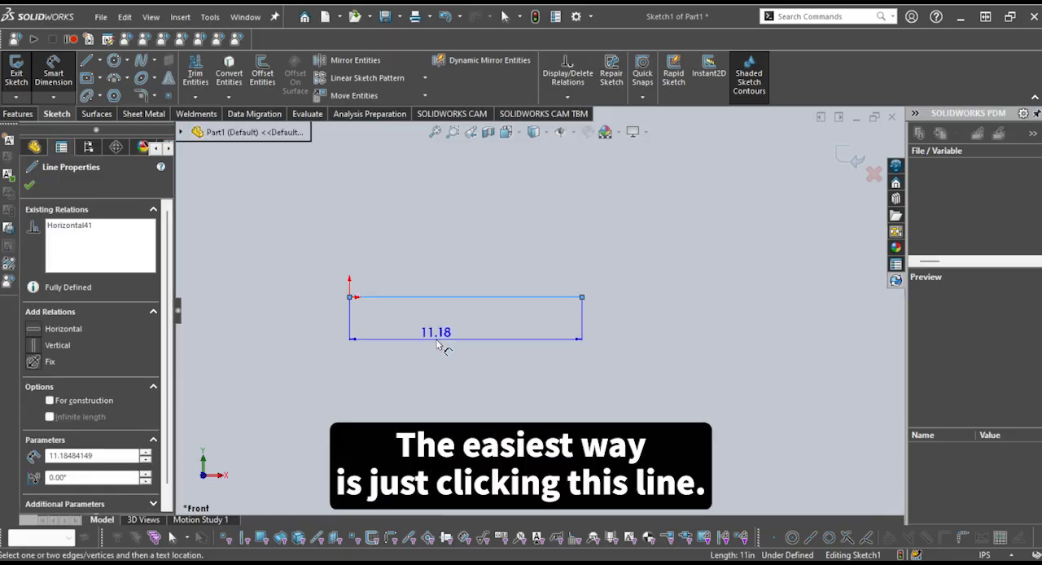
key("Escape")
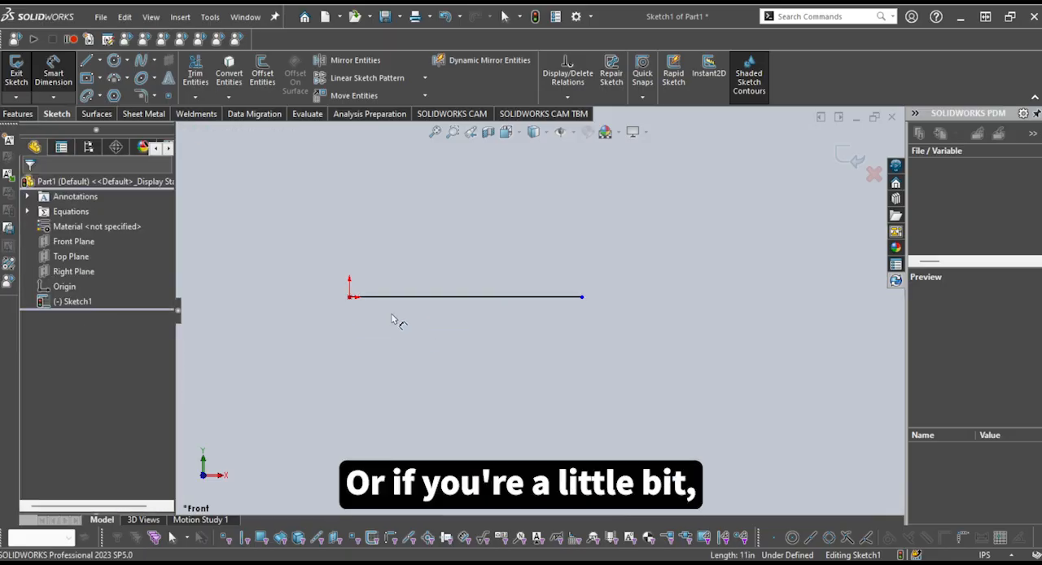
left_click(351, 300)
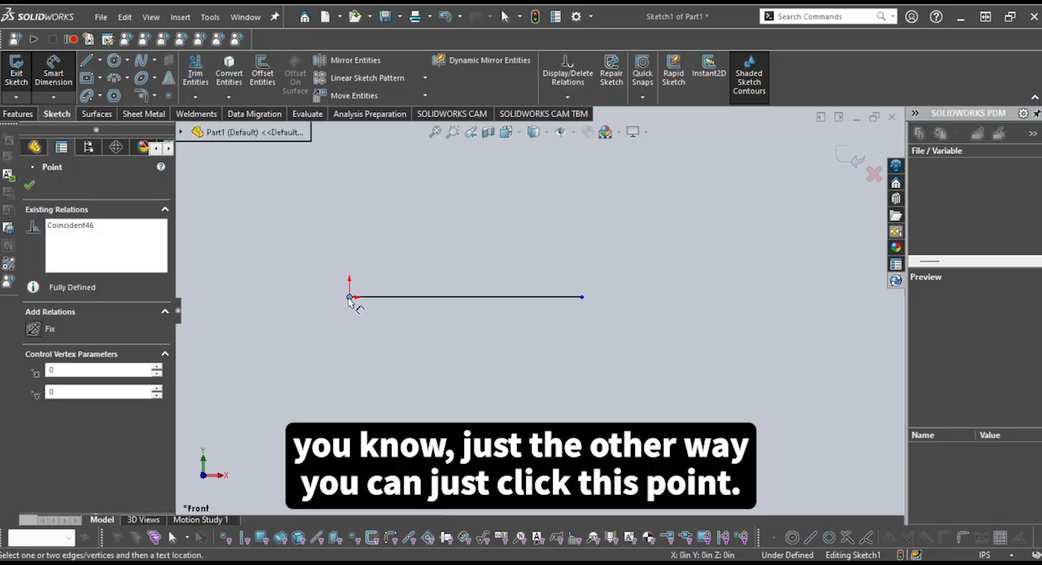
left_click(582, 299)
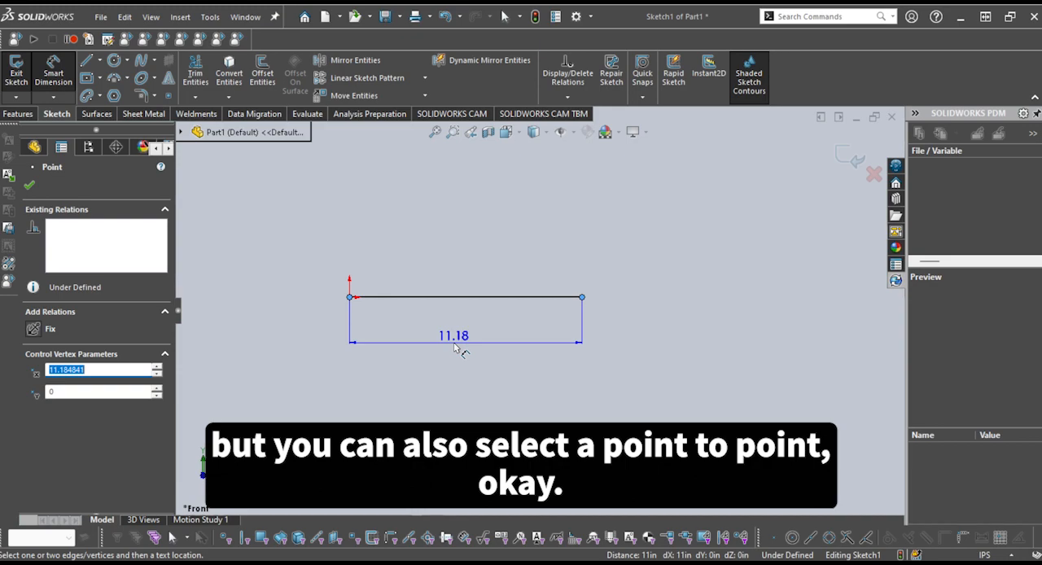
key("Escape")
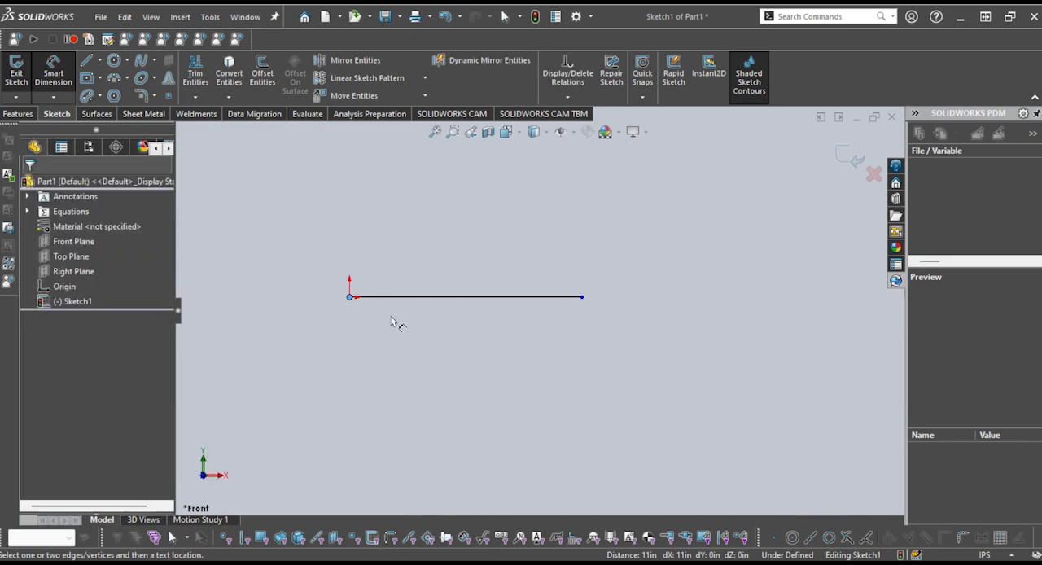
Dimension the line's length at 10 in, with the dimension placed below it, and close the sketch
left_click(451, 298)
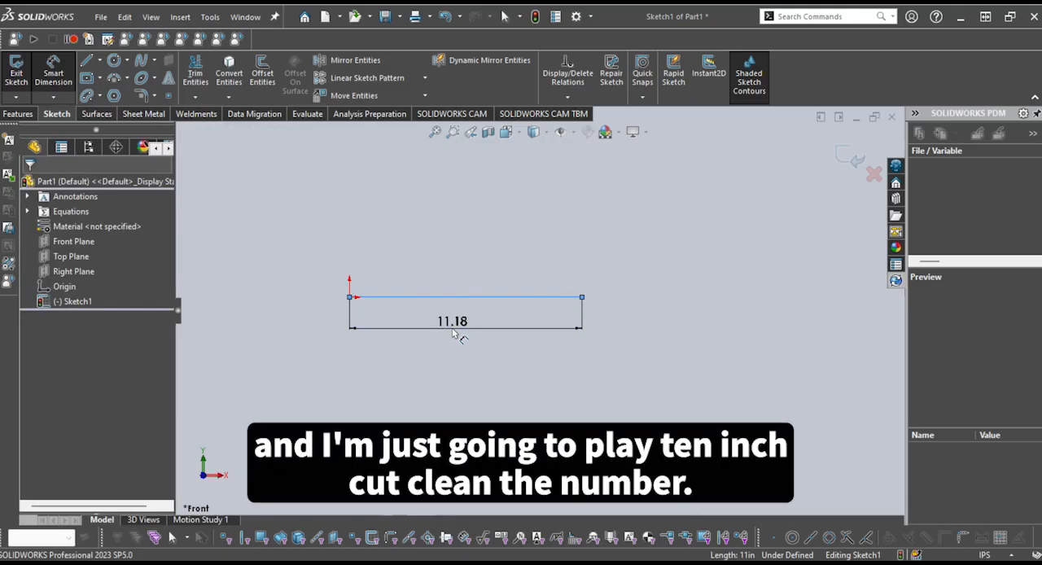
left_click(454, 332)
type("10")
key("Return")
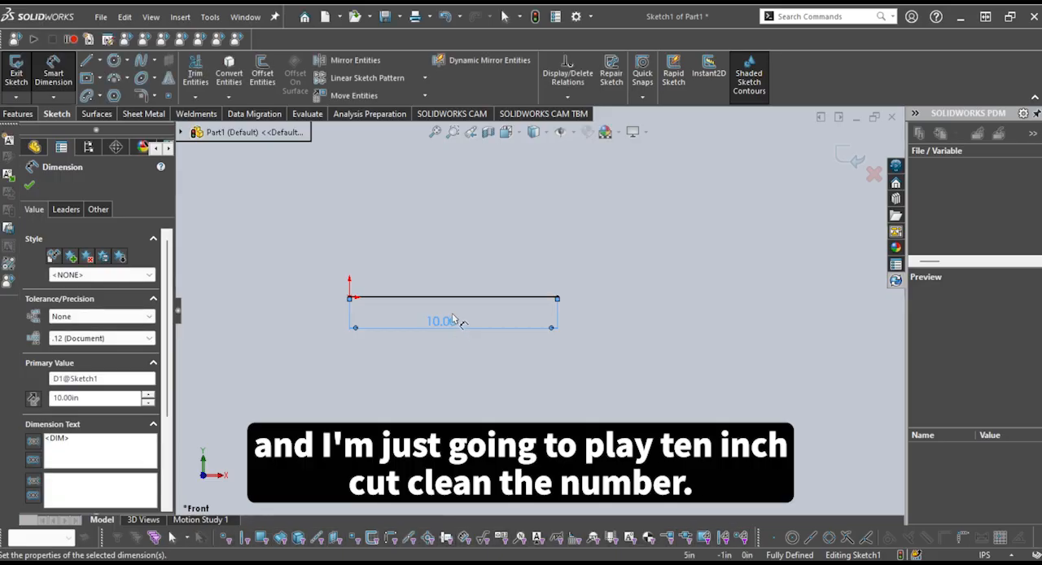
key("Escape")
scroll(497, 340, "up", 1)
scroll(479, 335, "down", 3)
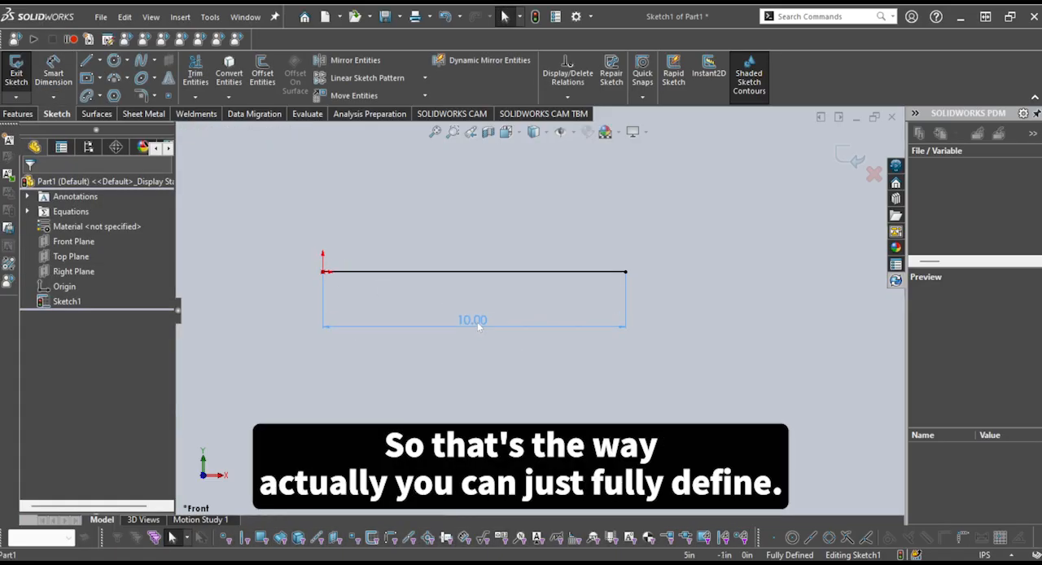
left_click(477, 321)
left_click(847, 157)
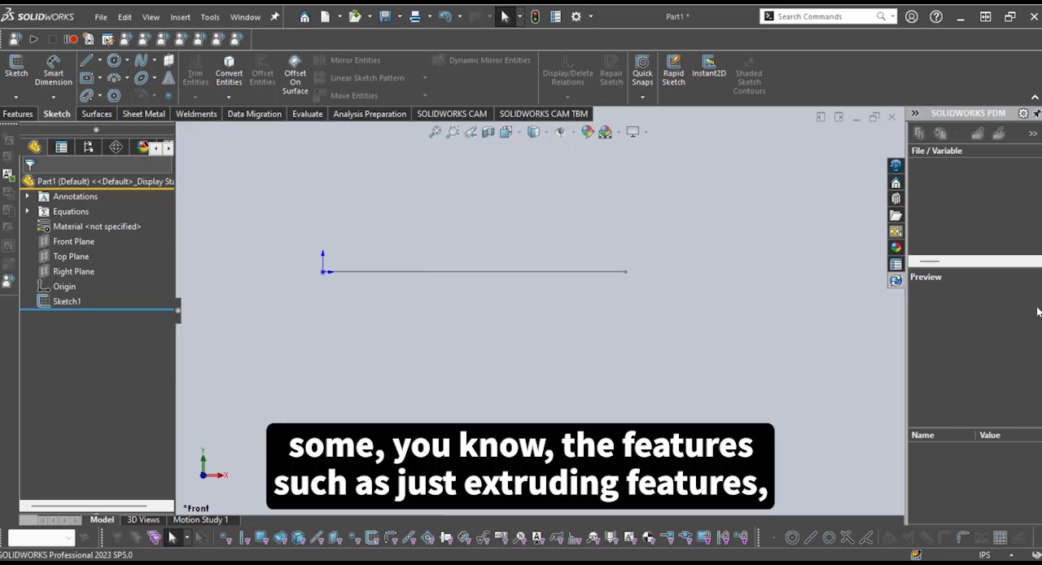
Start a new sketch on the Front Plane and draw a horizontal line above the existing one, joined to a line slanting down to the right
left_click(5, 116)
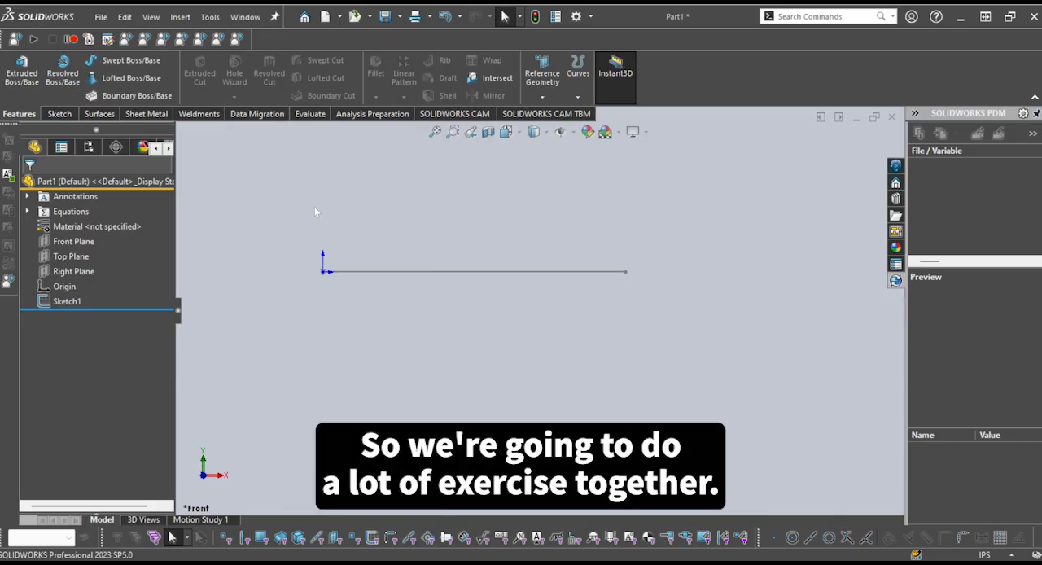
left_click(68, 119)
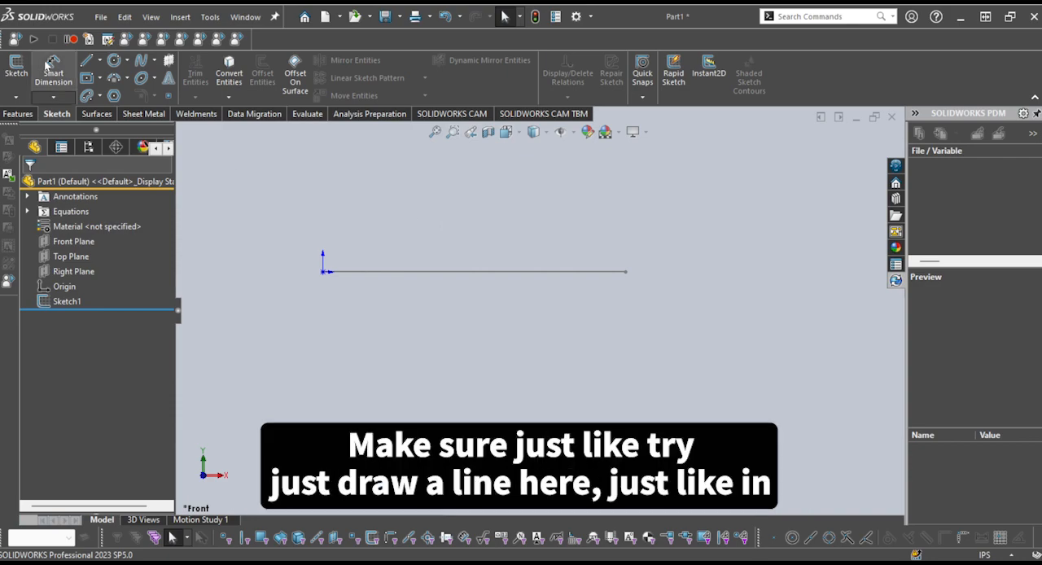
left_click(86, 61)
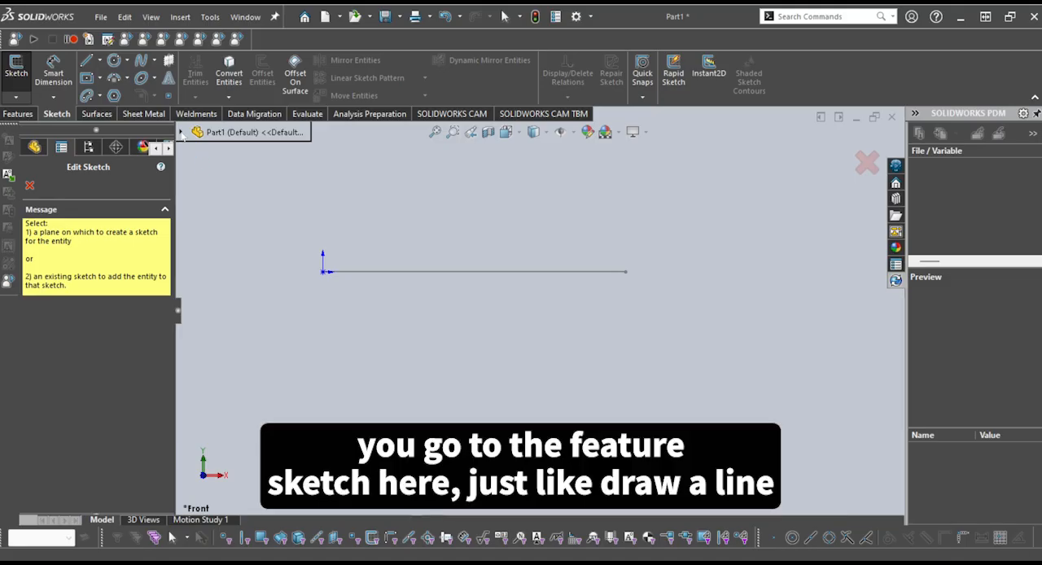
left_click(181, 133)
left_click(241, 194)
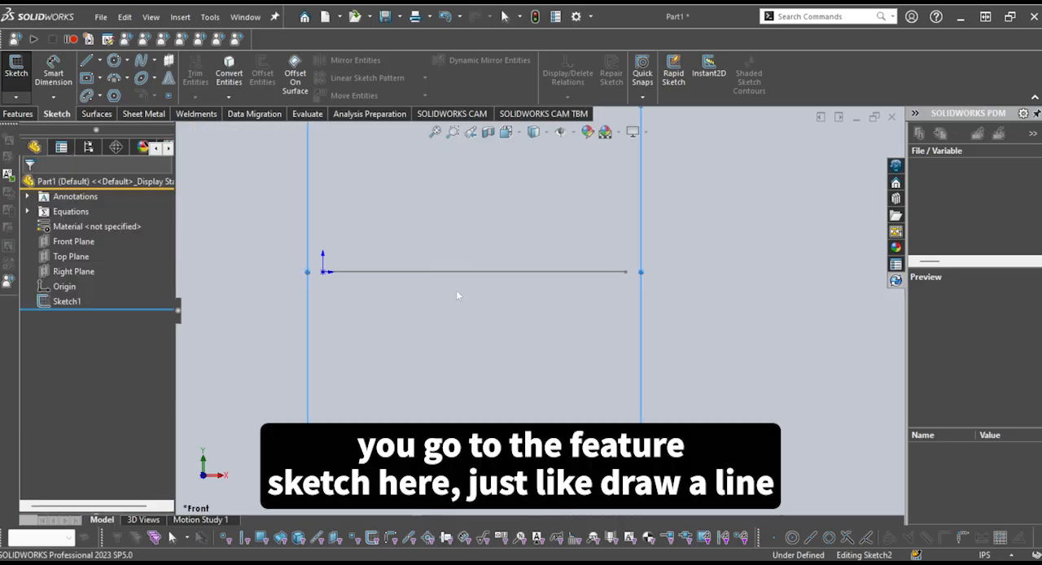
left_click(419, 217)
left_click(609, 217)
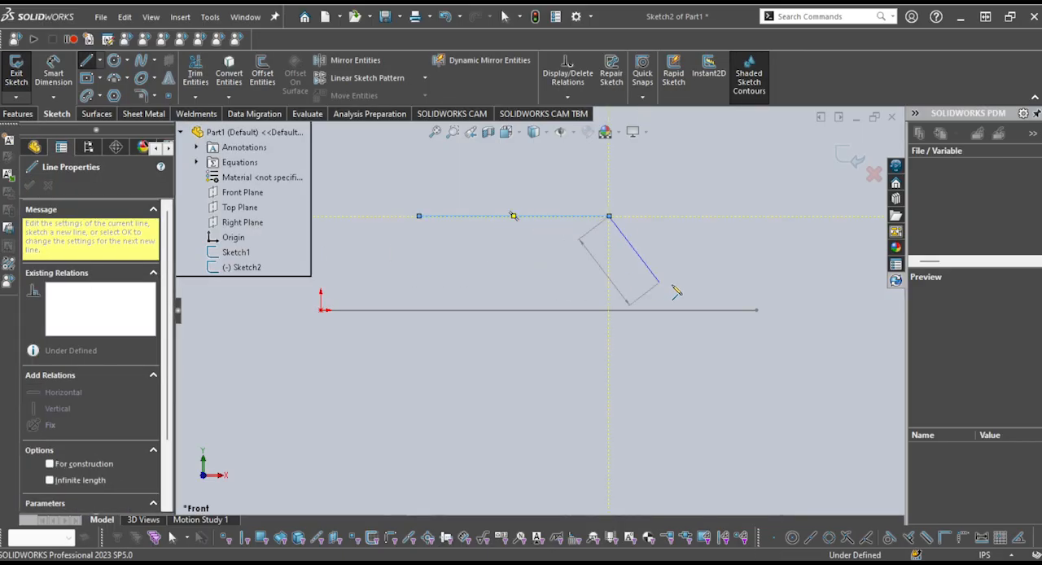
left_click(659, 282)
key("Escape")
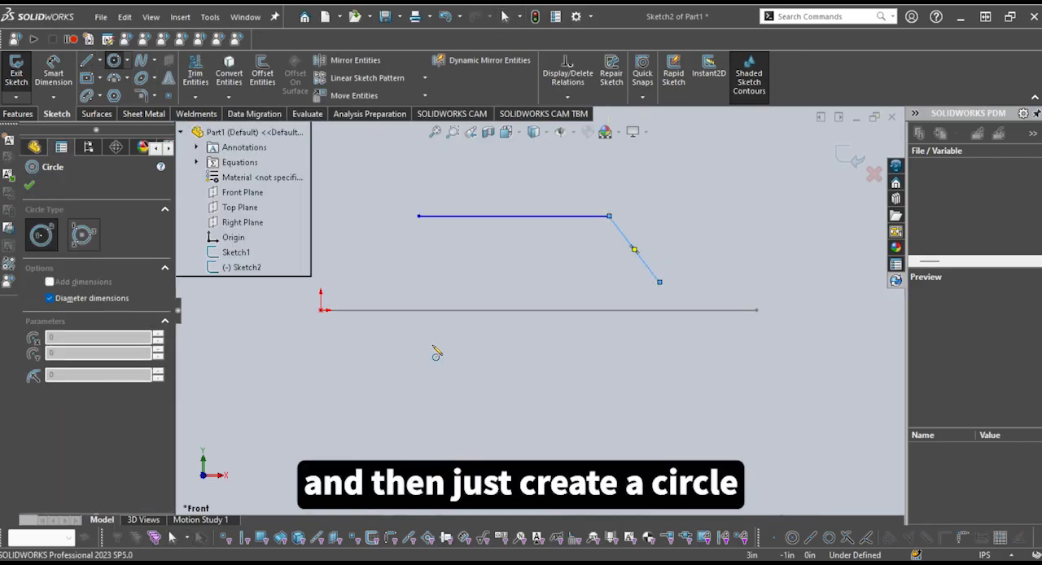
Draw a large circle centred just below the existing line and a center rectangle to the circle's lower right
left_click(433, 344)
left_click(551, 386)
left_click(112, 97)
left_click(86, 77)
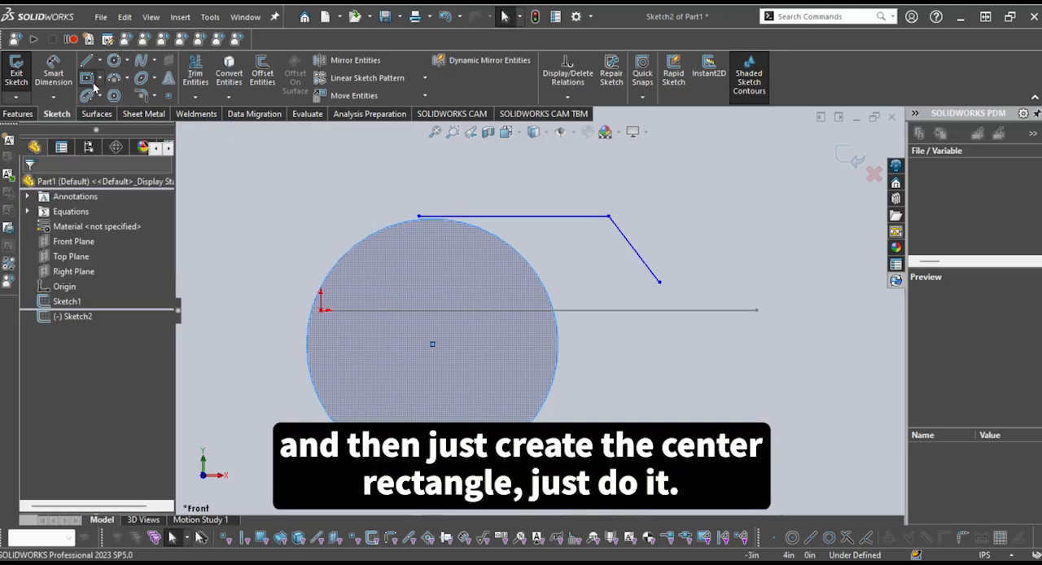
scroll(540, 309, "up", 3)
left_click(607, 418)
key("Escape")
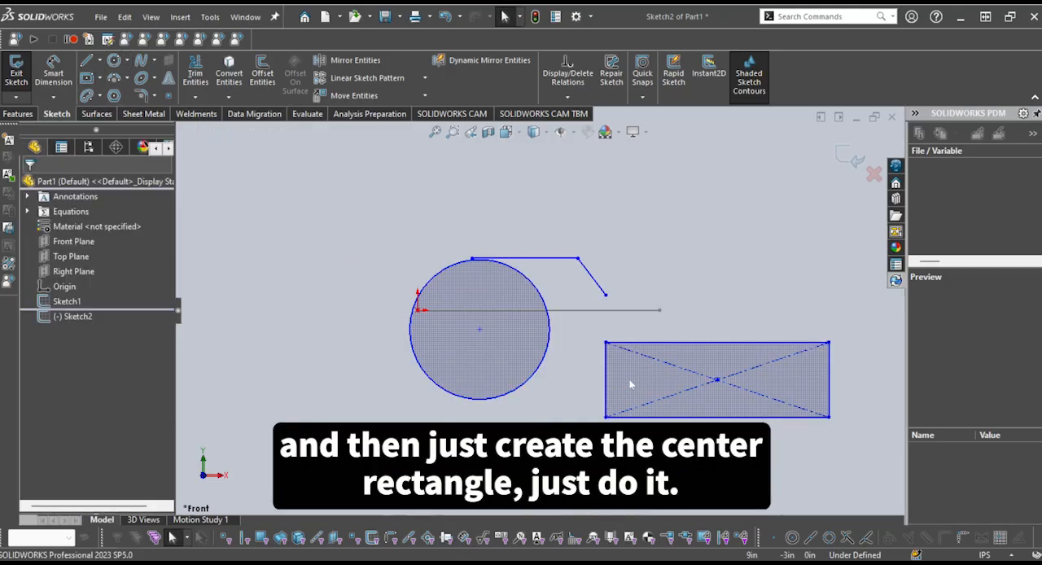
scroll(757, 392, "up", 2)
scroll(755, 390, "down", 2)
scroll(601, 327, "down", 1)
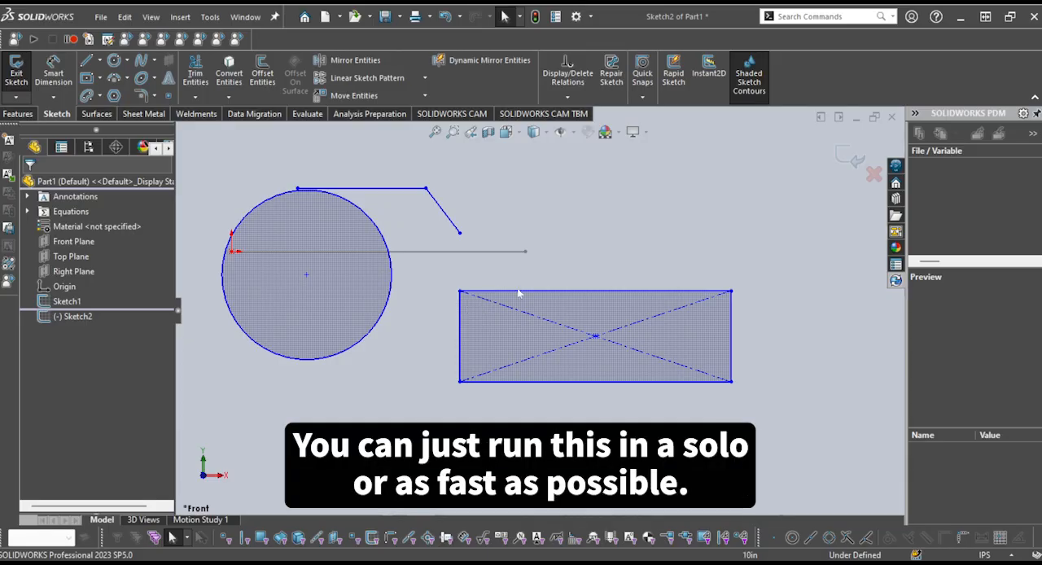
scroll(535, 262, "up", 2)
scroll(535, 264, "down", 3)
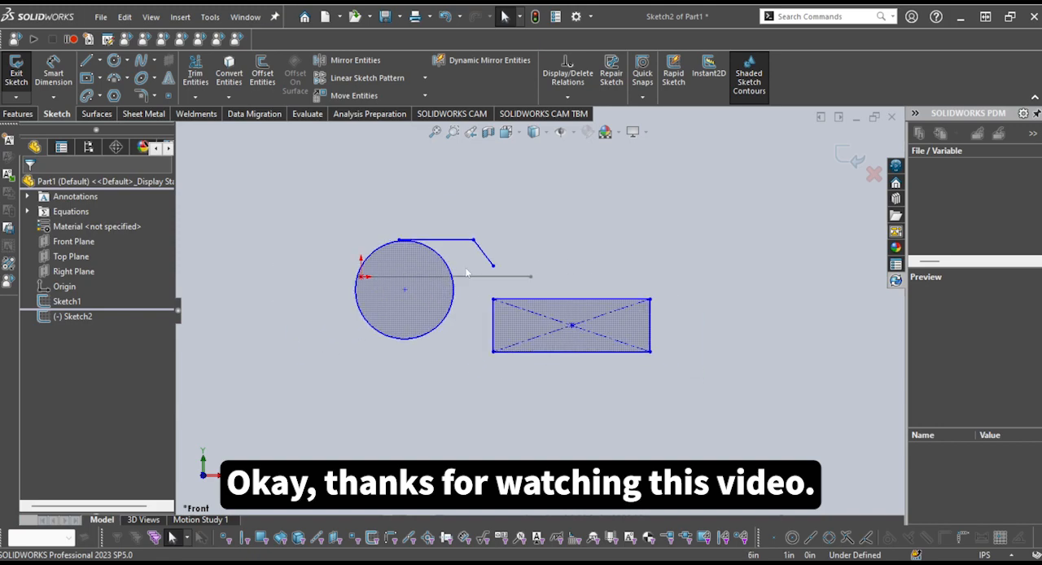